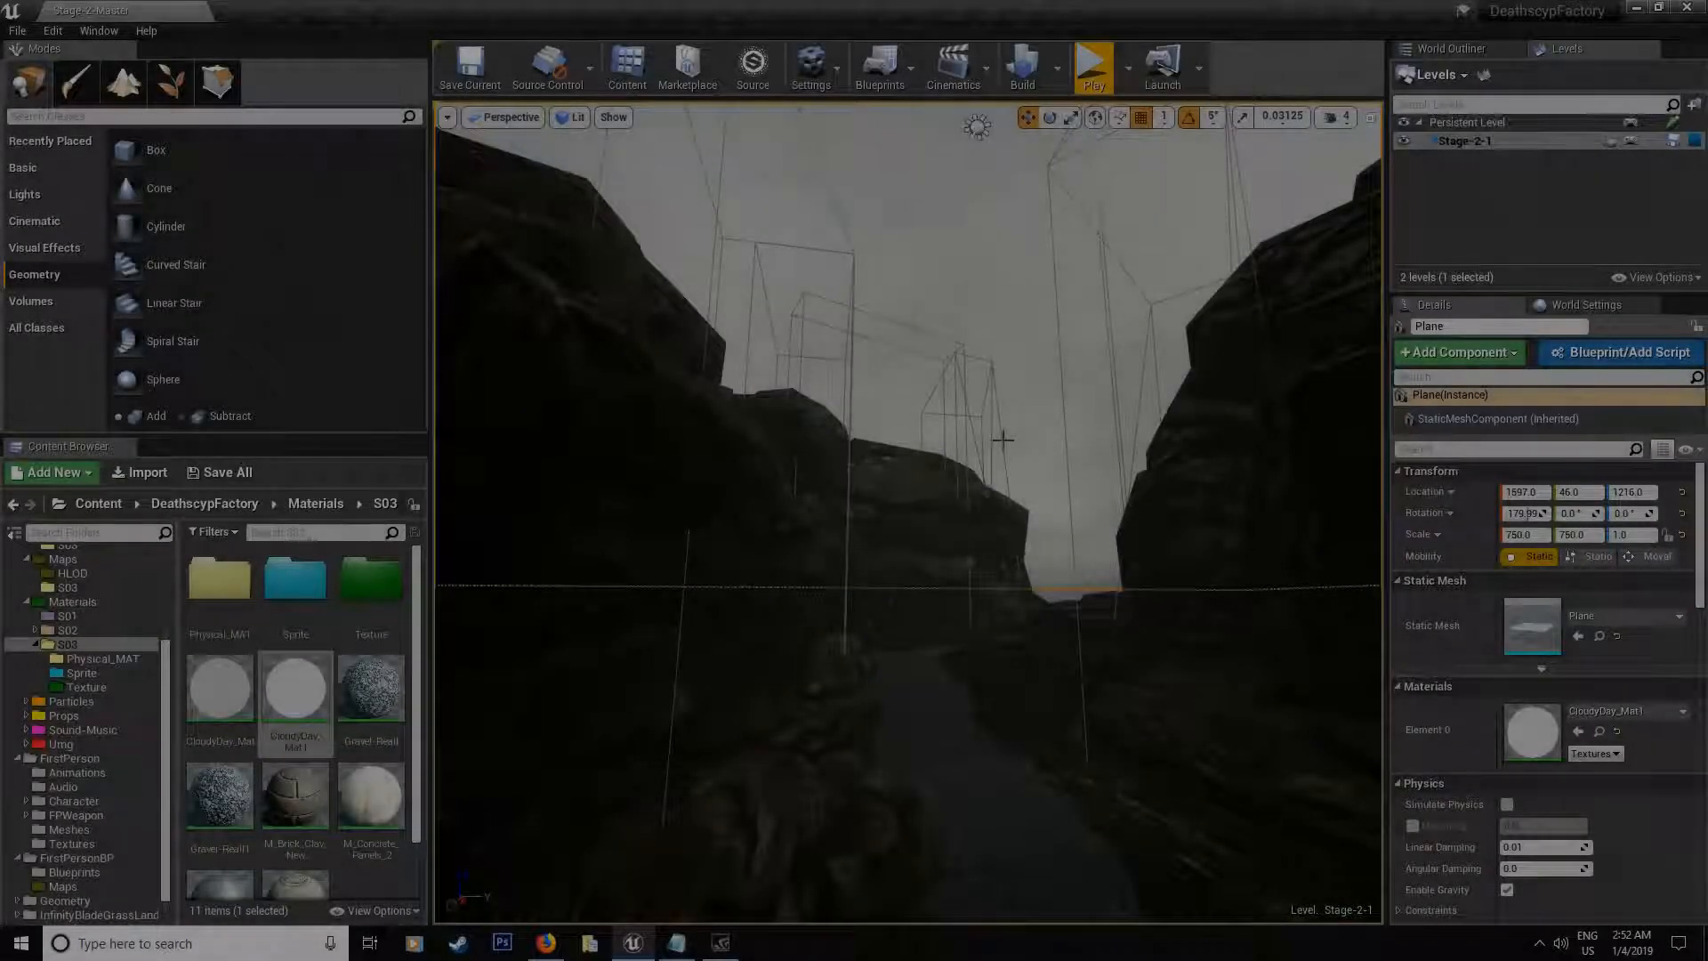
# Step: Inspect the lit level by selecting the directional light, sky plane and exponential height fog
pyautogui.moveTo(1003, 438)
pyautogui.mouseDown(button='right')
pyautogui.moveTo(907, 440)
pyautogui.moveTo(801, 335)
pyautogui.mouseUp(button='right')
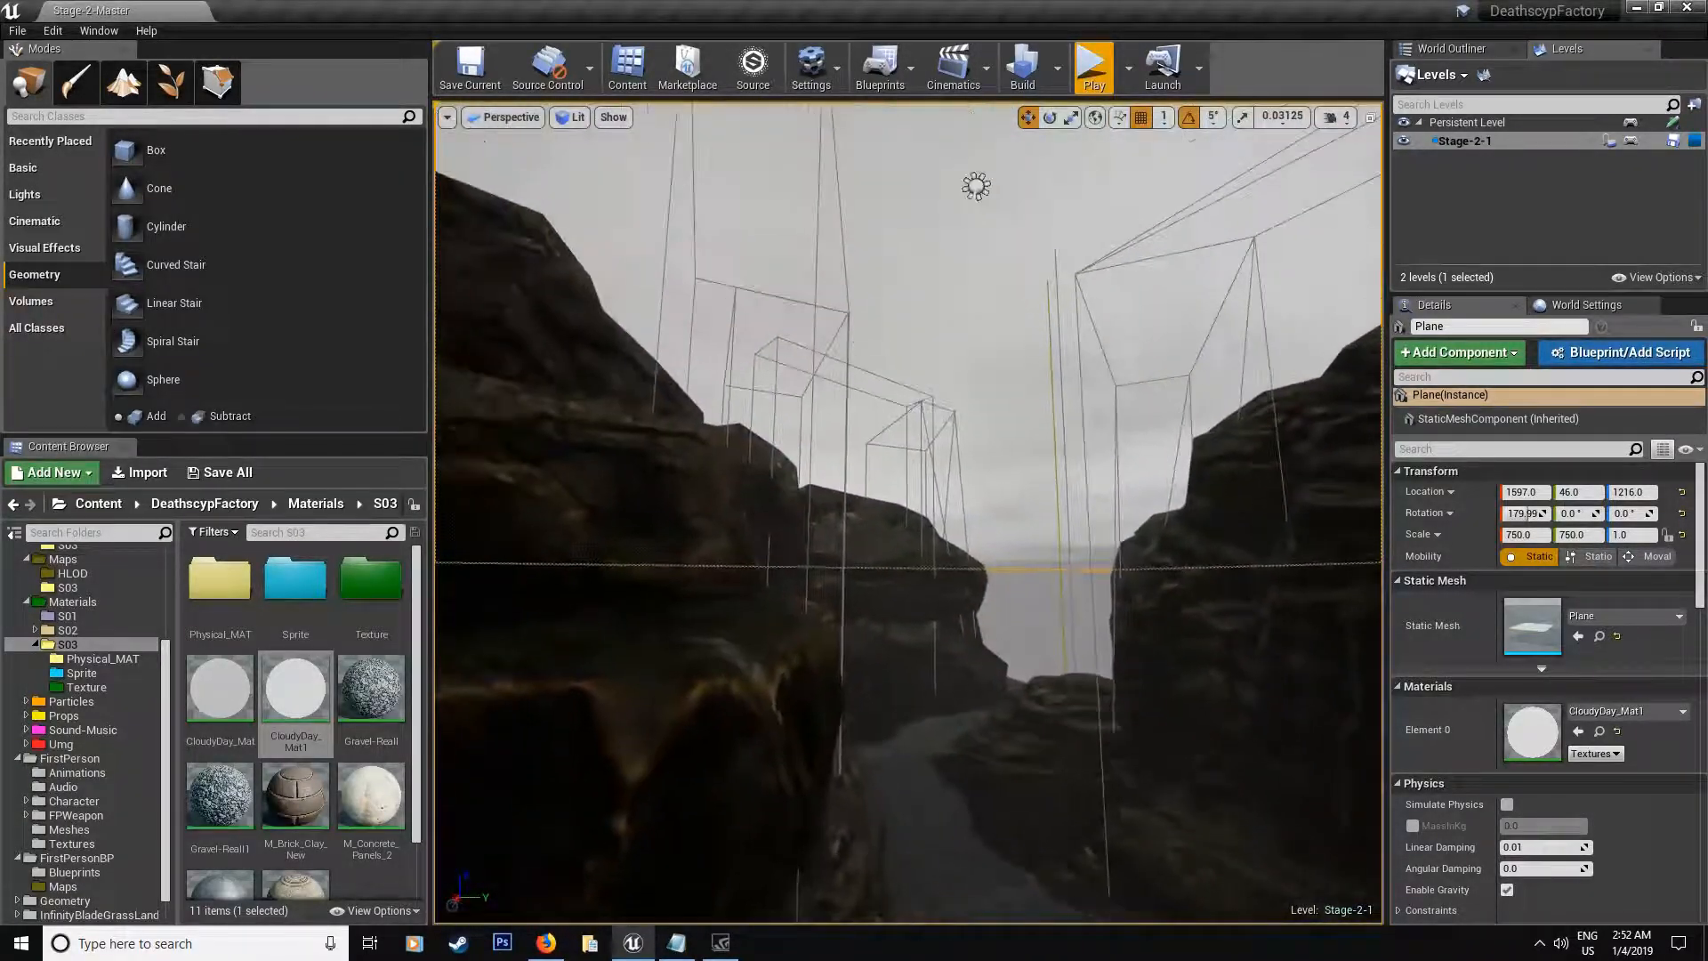
pyautogui.click(975, 180)
pyautogui.moveTo(974, 181); pyautogui.dragTo(1025, 430, button='right')
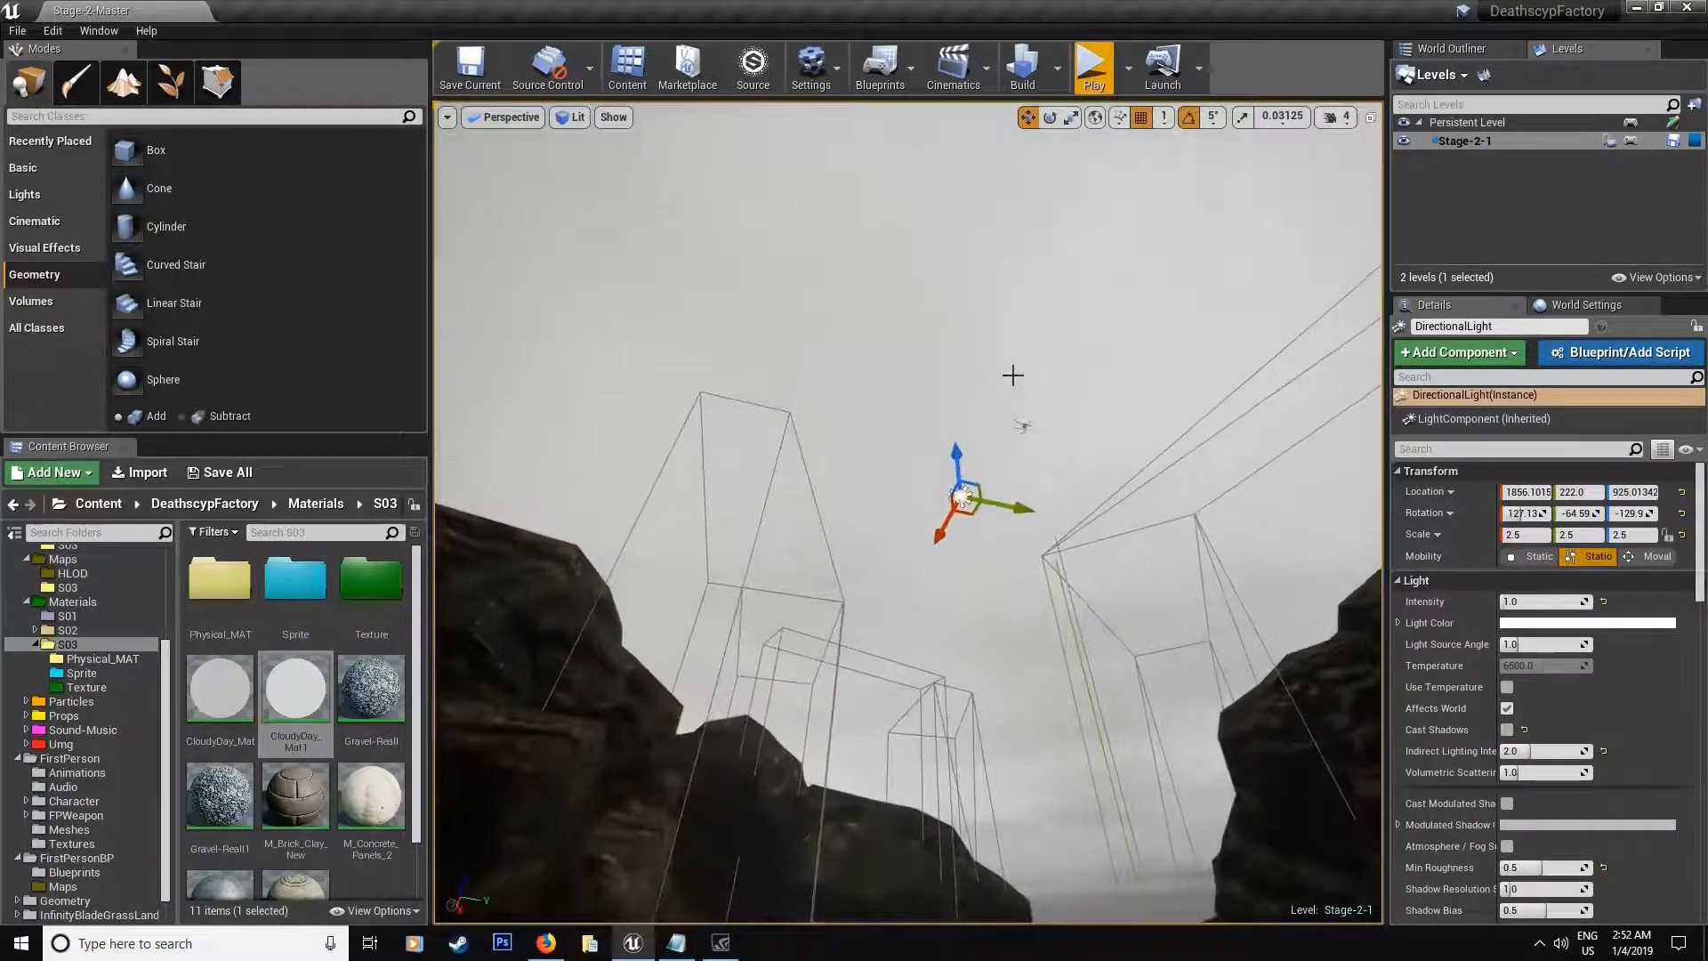
pyautogui.click(961, 436)
pyautogui.click(1017, 427)
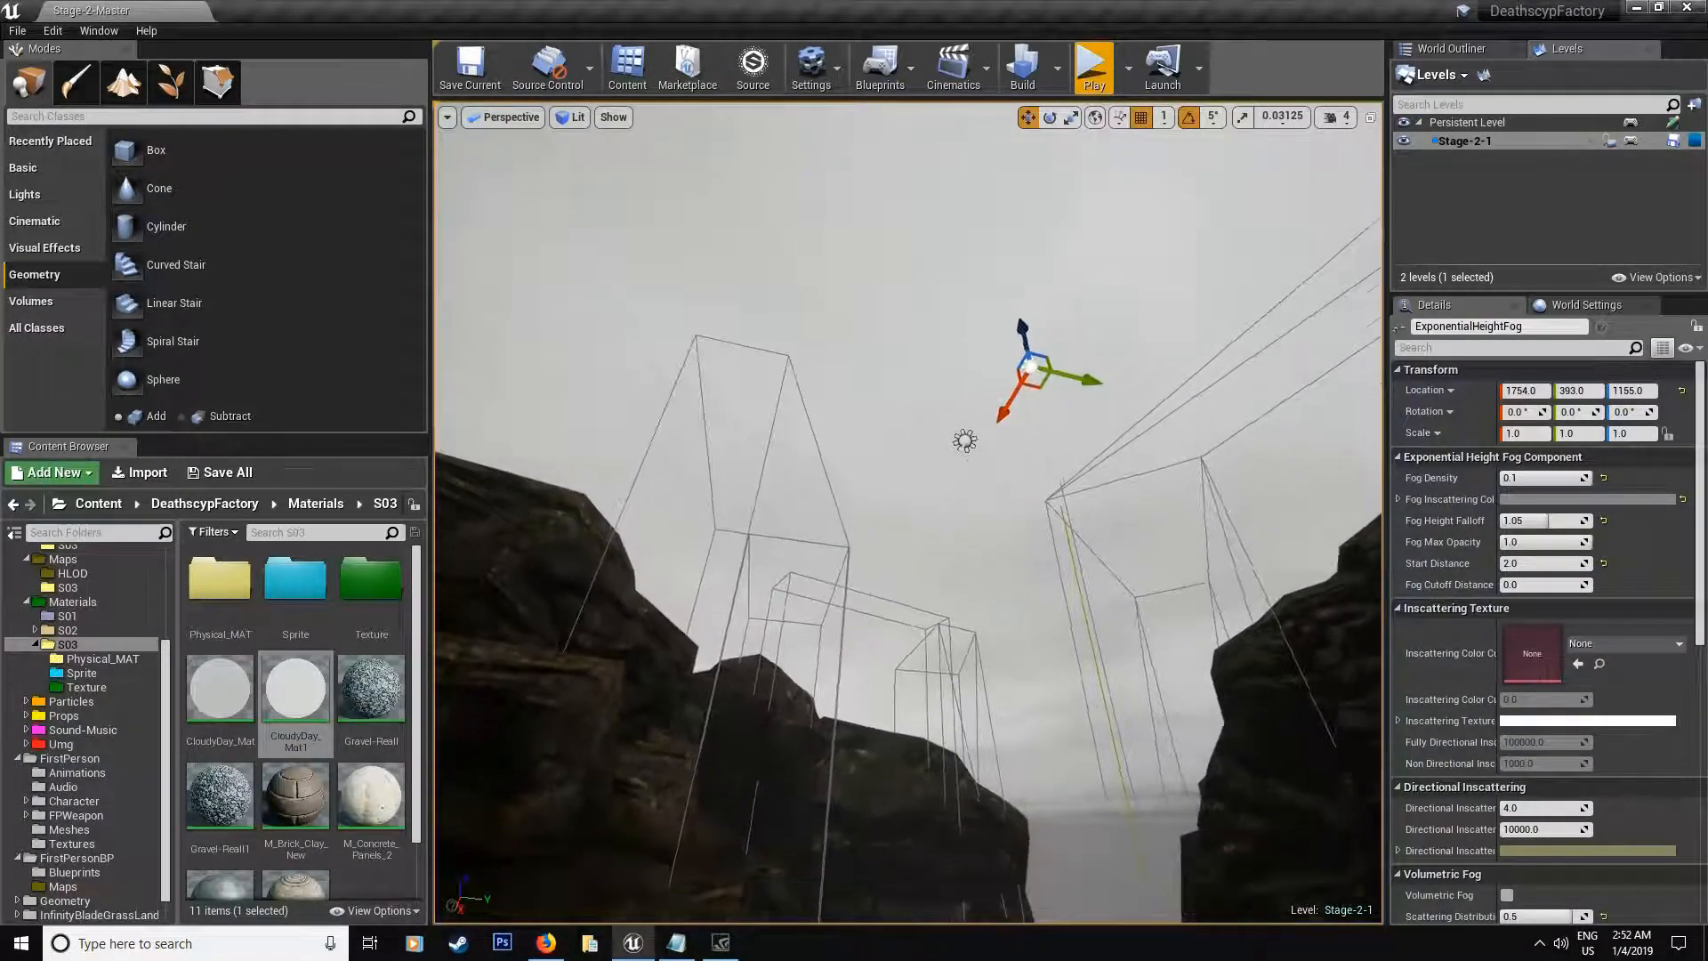
# Step: Look down the canyon floor and play the level to preview it
pyautogui.moveTo(1193, 534)
pyautogui.mouseDown(button='right')
pyautogui.moveTo(950, 415)
pyautogui.moveTo(856, 535)
pyautogui.moveTo(907, 400)
pyautogui.mouseUp(button='right')
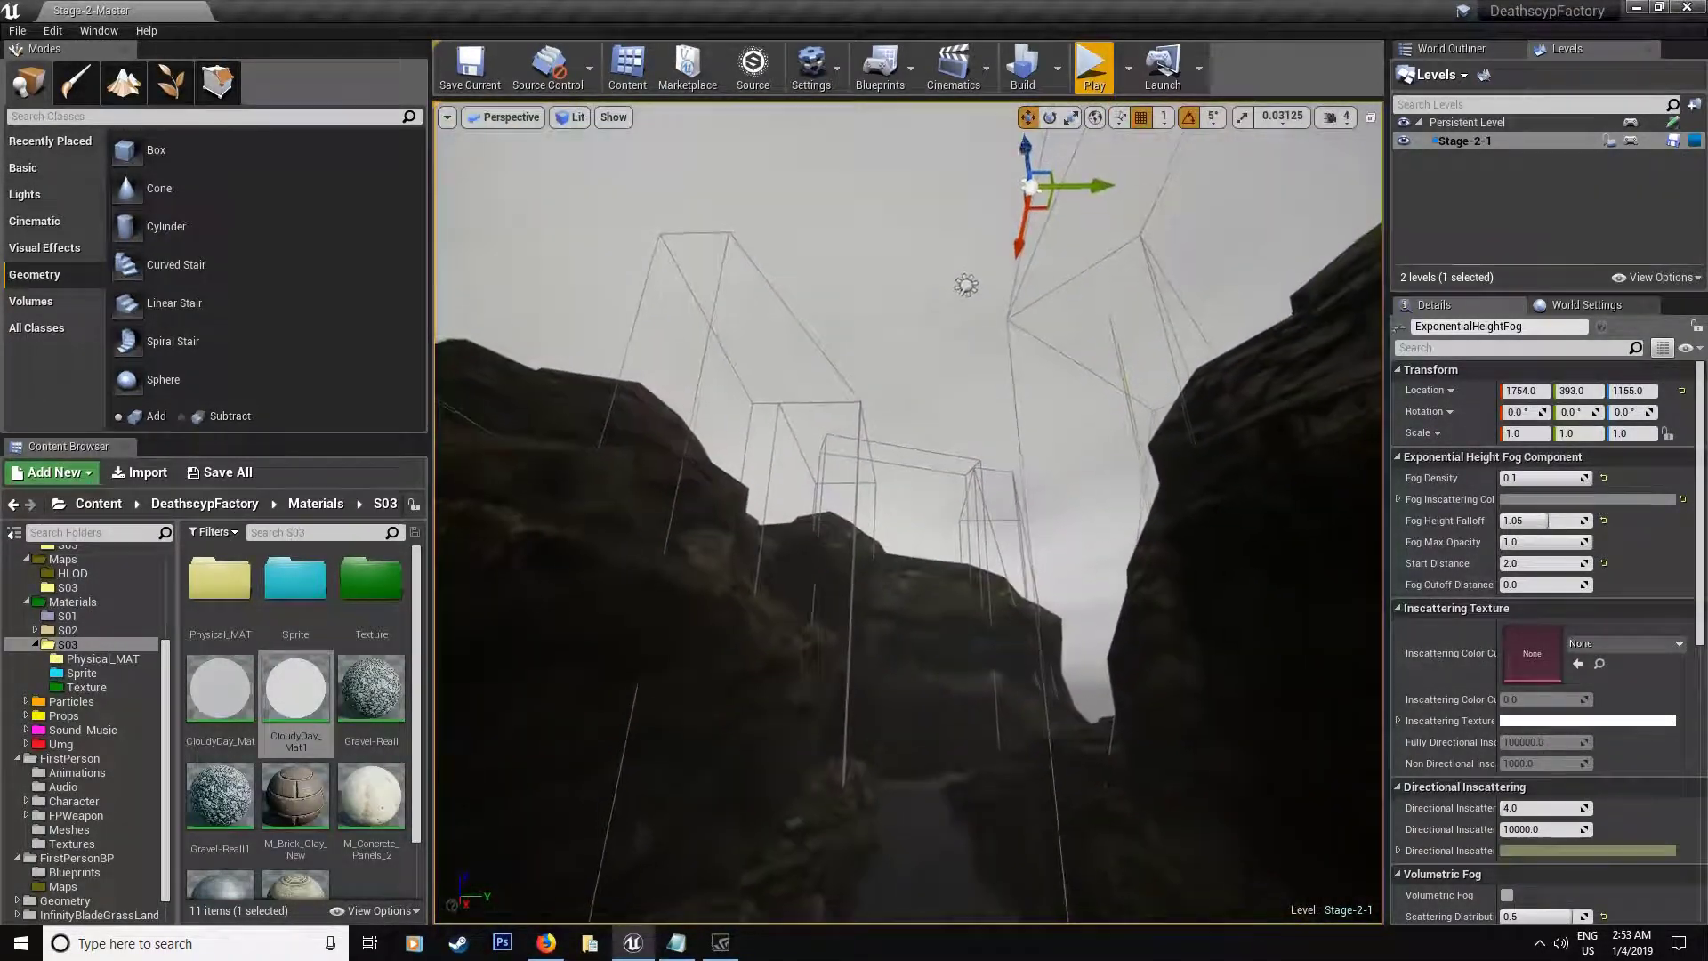
pyautogui.moveTo(967, 283); pyautogui.dragTo(966, 449, button='right')
pyautogui.hotkey('alt', 'p')
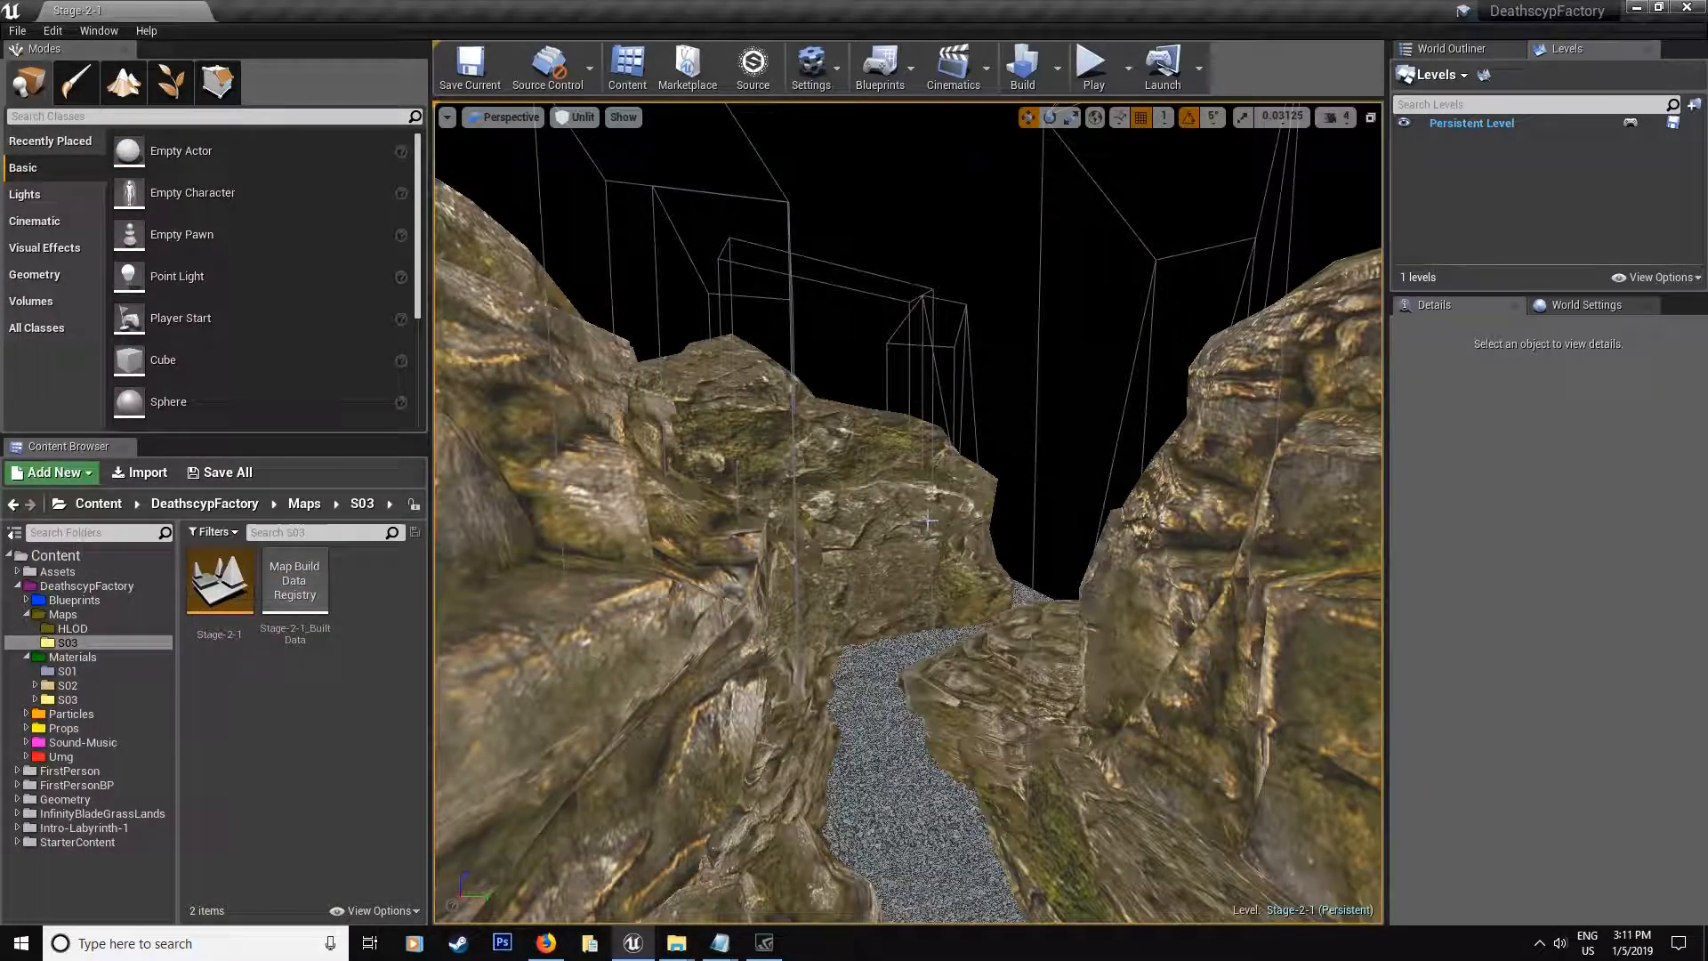
pyautogui.moveTo(930, 521); pyautogui.dragTo(908, 534, button='right')
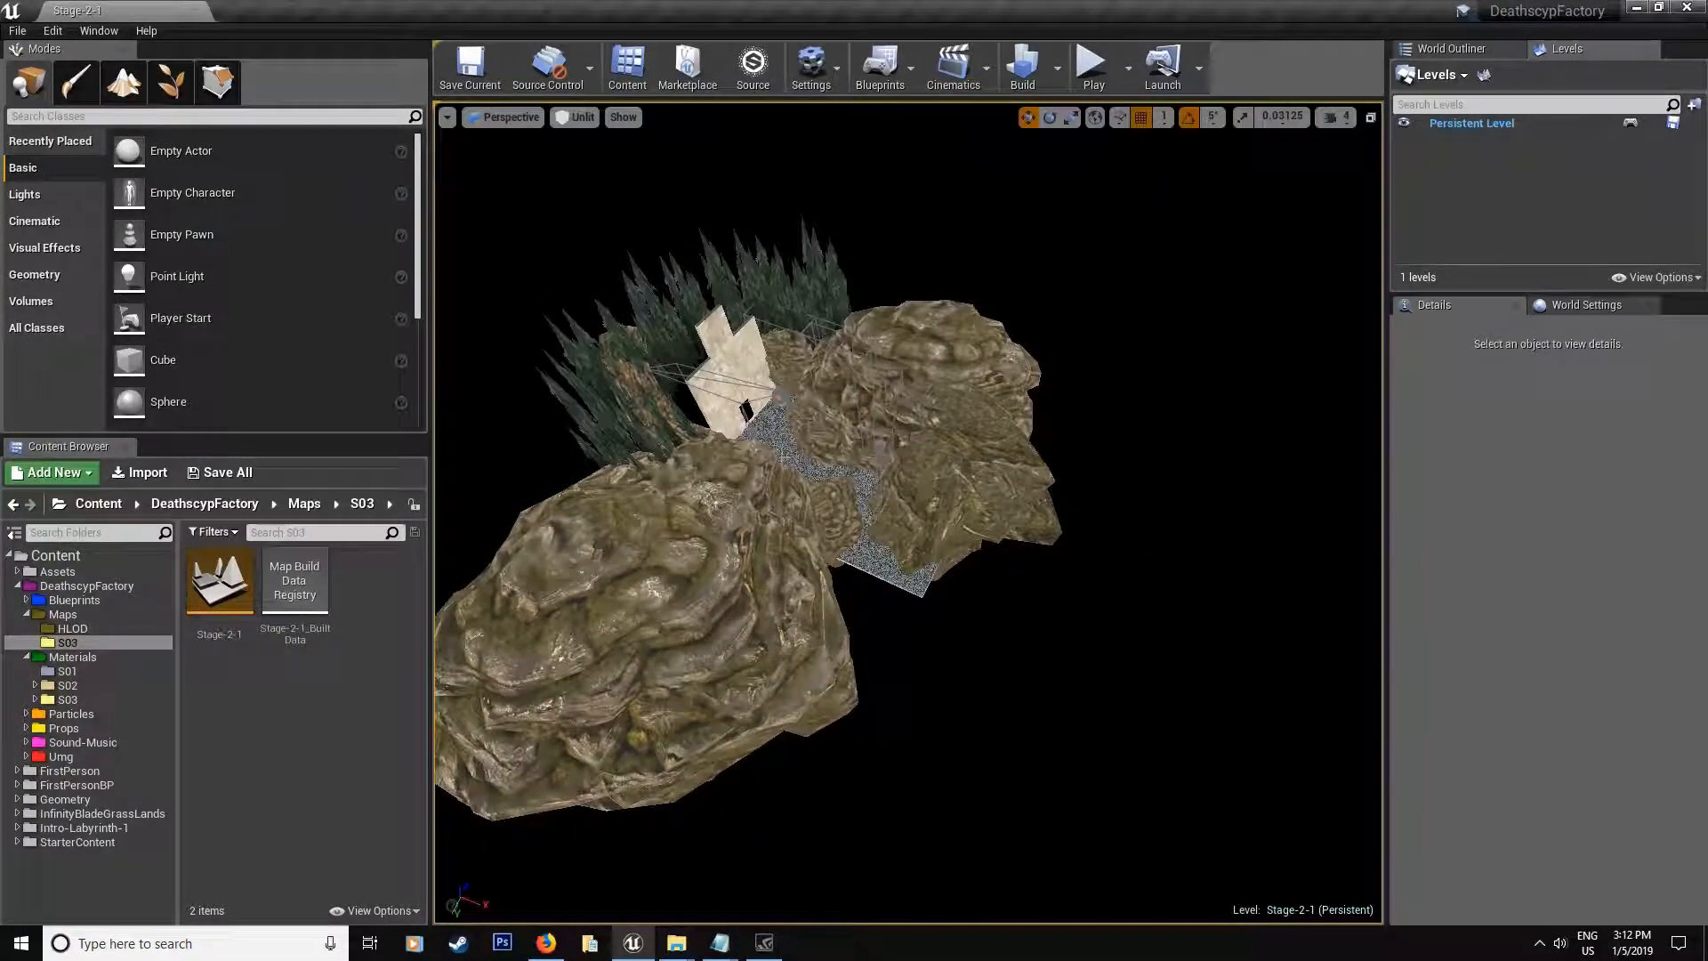
pyautogui.moveTo(964, 666); pyautogui.dragTo(963, 664, button='right')
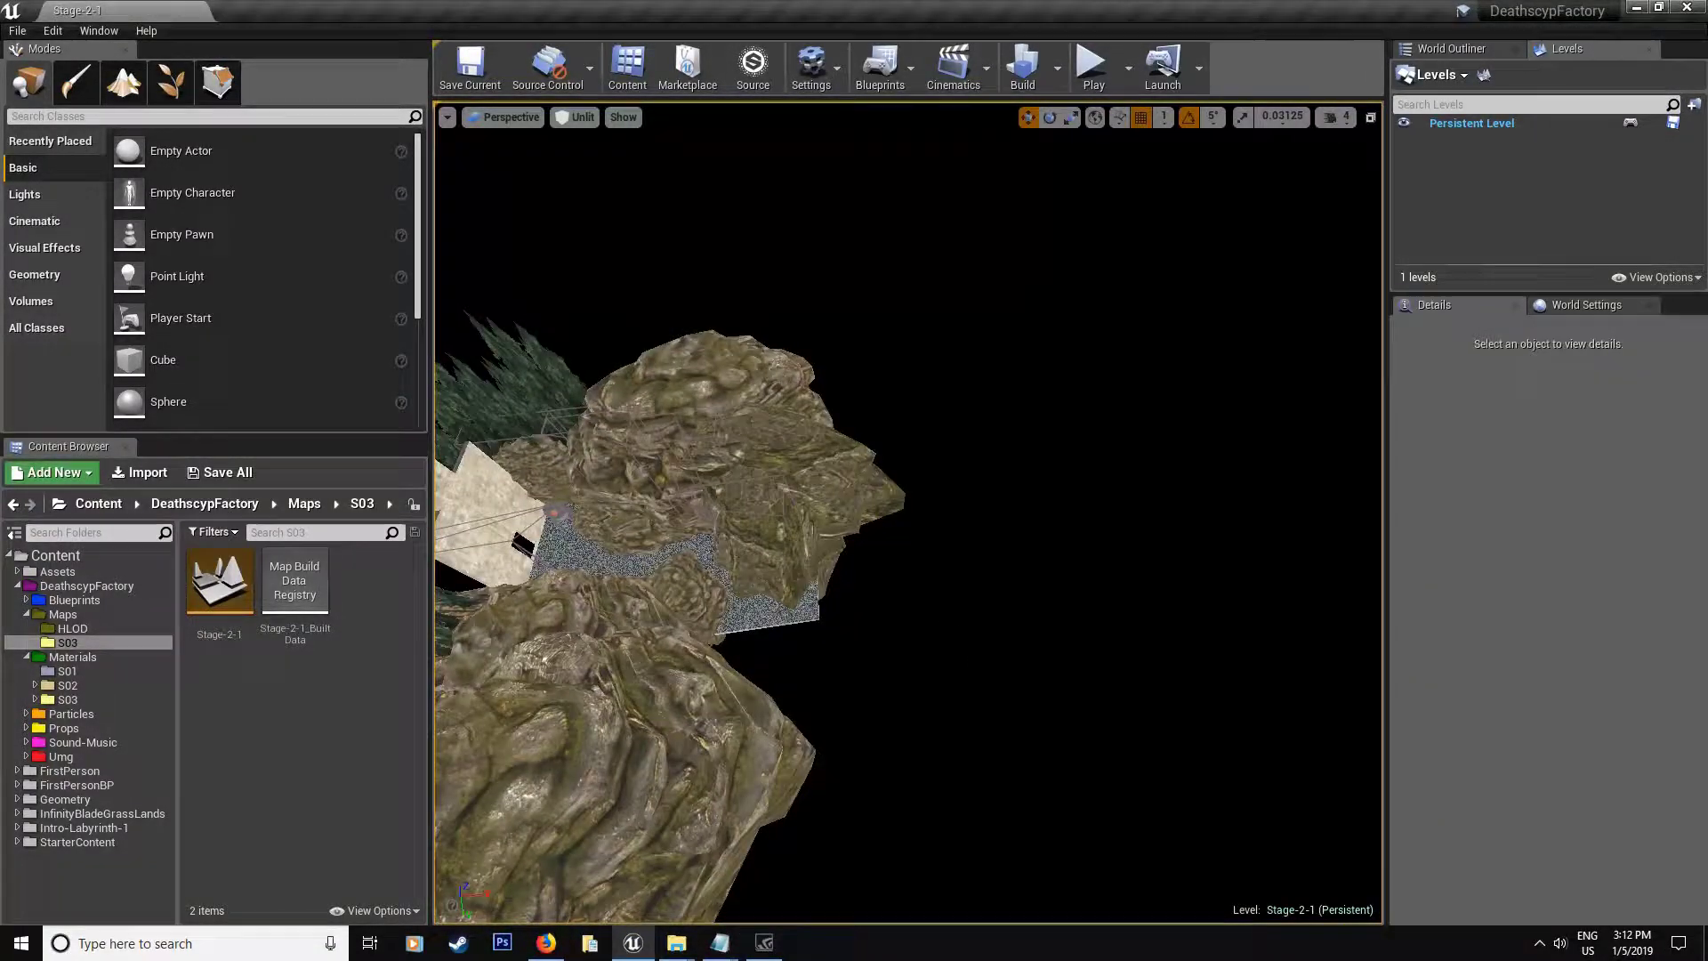
pyautogui.moveTo(935, 534)
pyautogui.mouseDown(button='right')
pyautogui.moveTo(1189, 618)
pyautogui.moveTo(908, 534)
pyautogui.mouseUp(button='right')
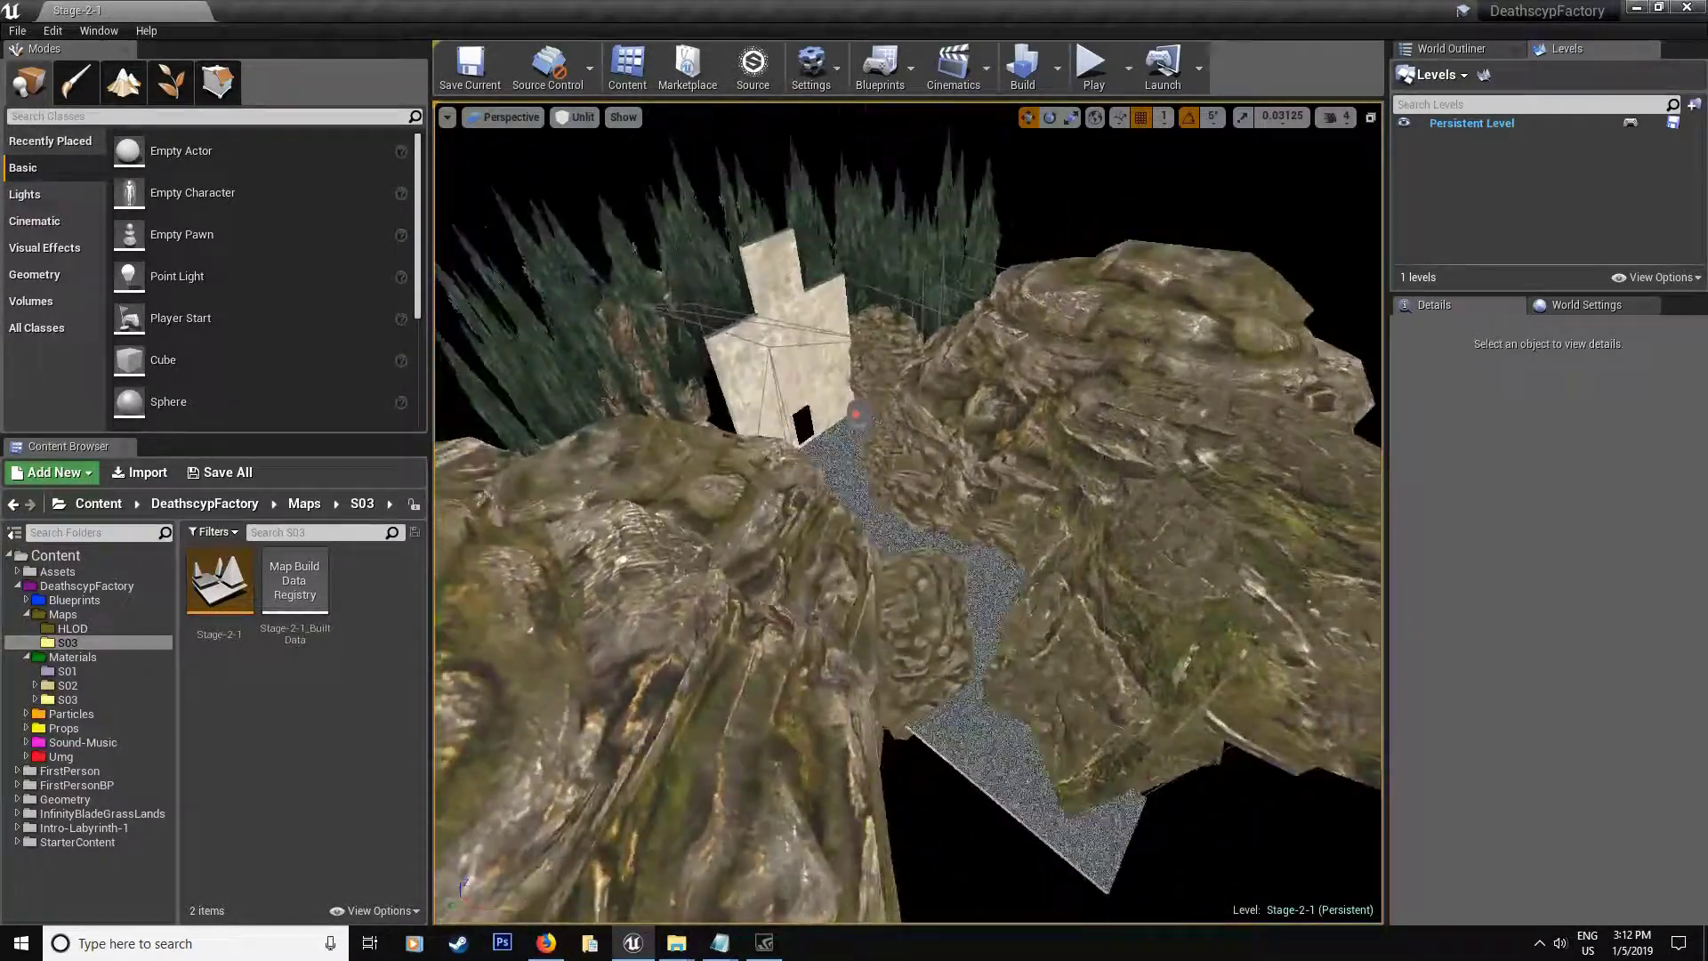
pyautogui.moveTo(858, 420)
pyautogui.mouseDown(button='right')
pyautogui.moveTo(904, 604)
pyautogui.moveTo(802, 534)
pyautogui.mouseUp(button='right')
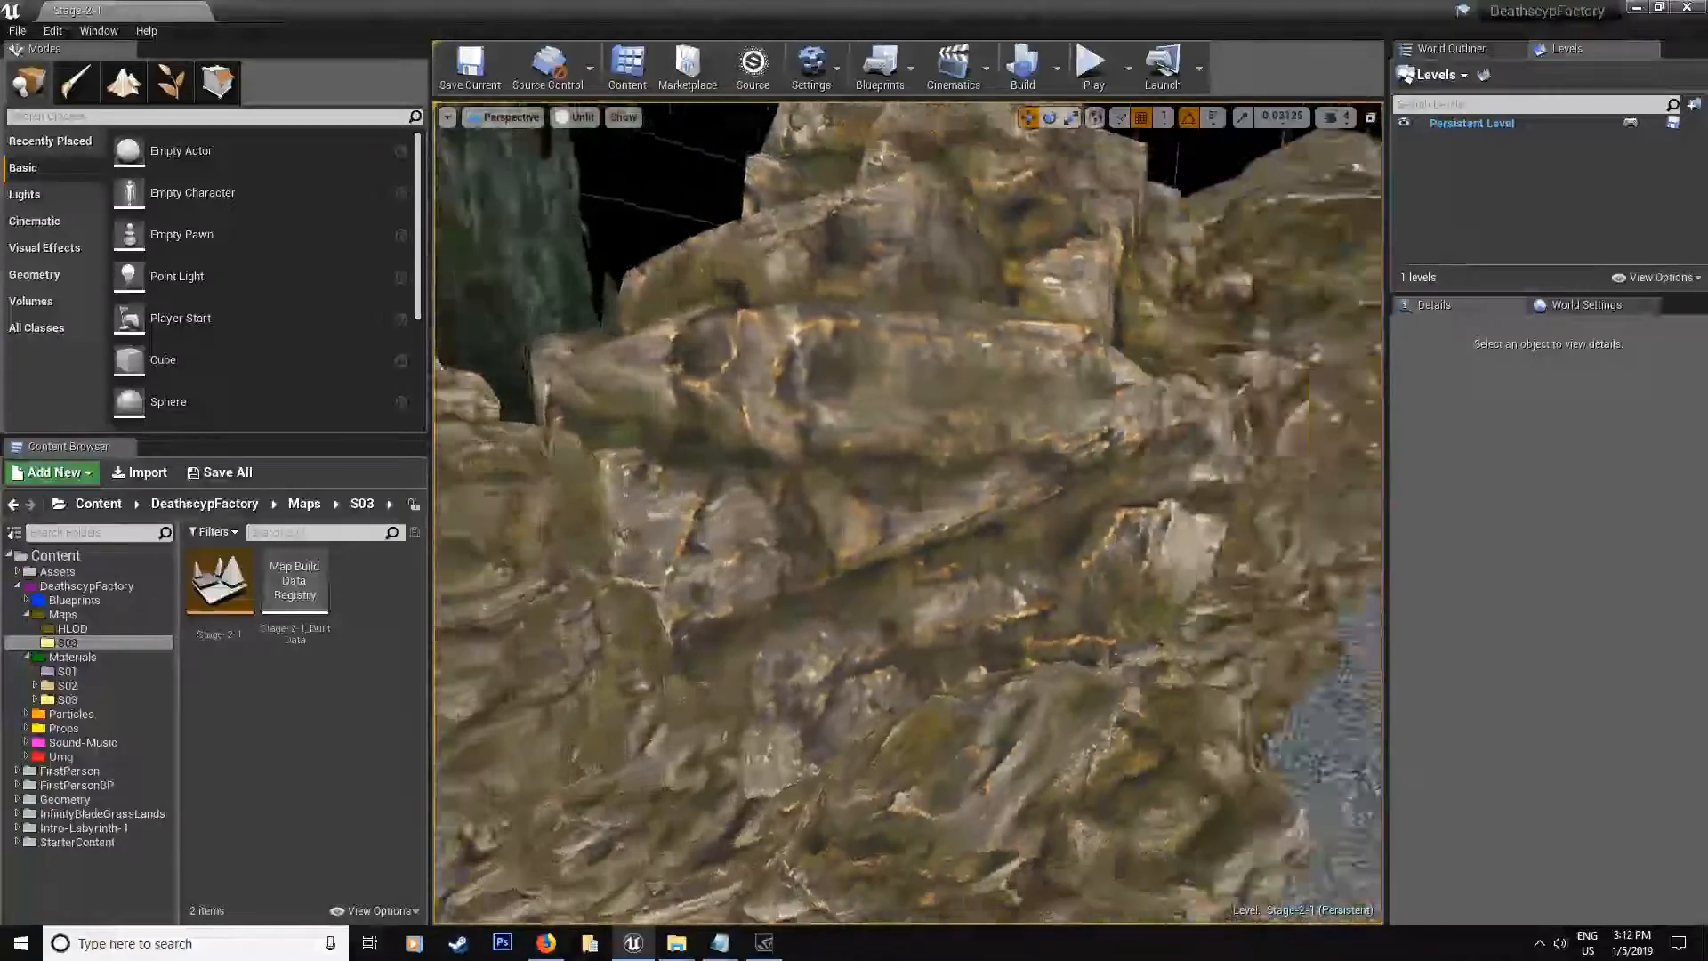
# Step: Create a new level named Stage-2-Master in the maps folder and open it
pyautogui.rightClick(298, 685)
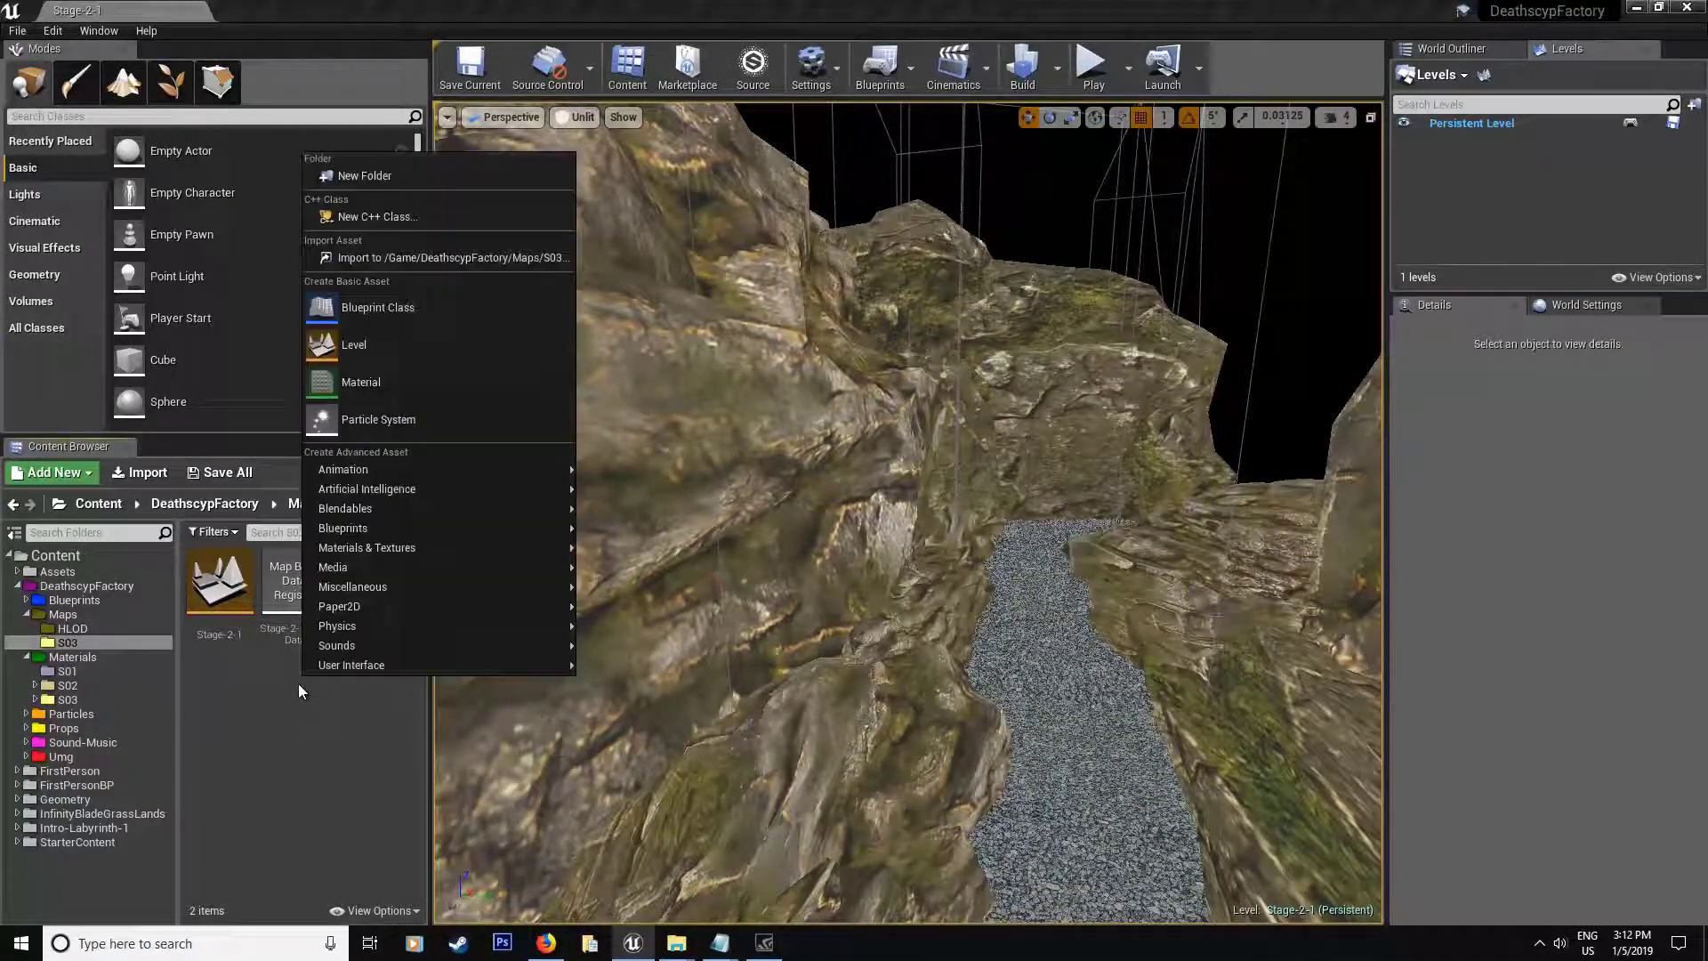
pyautogui.click(387, 342)
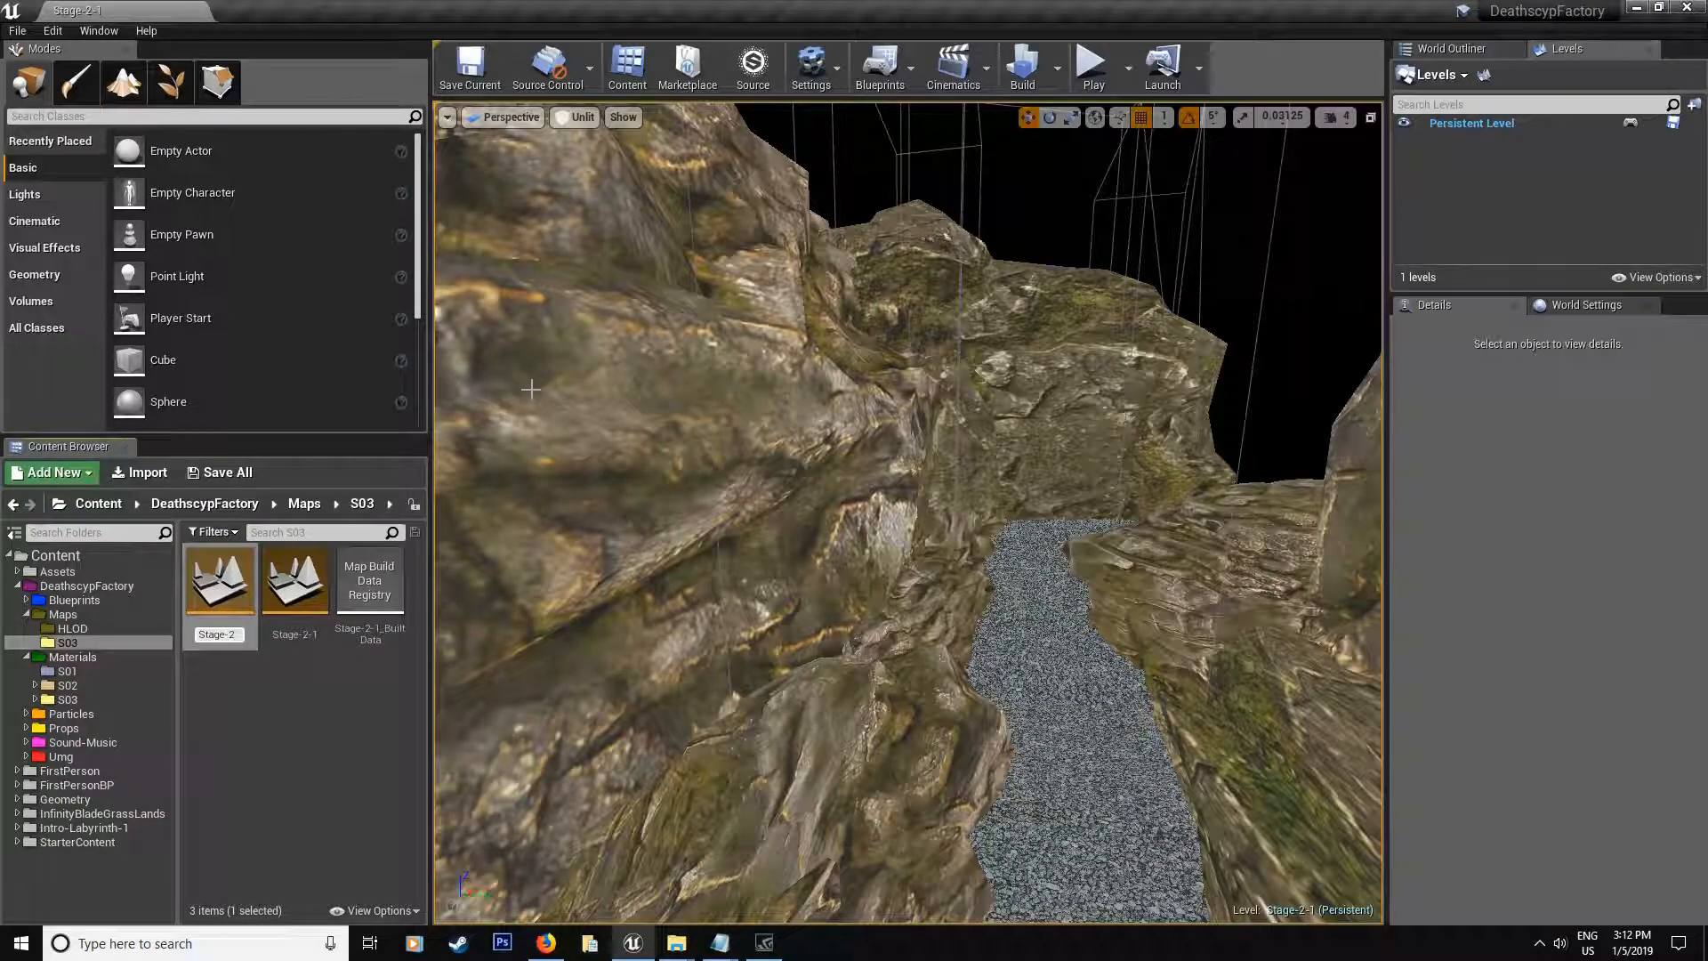
pyautogui.write('-Master')
pyautogui.press('Return')
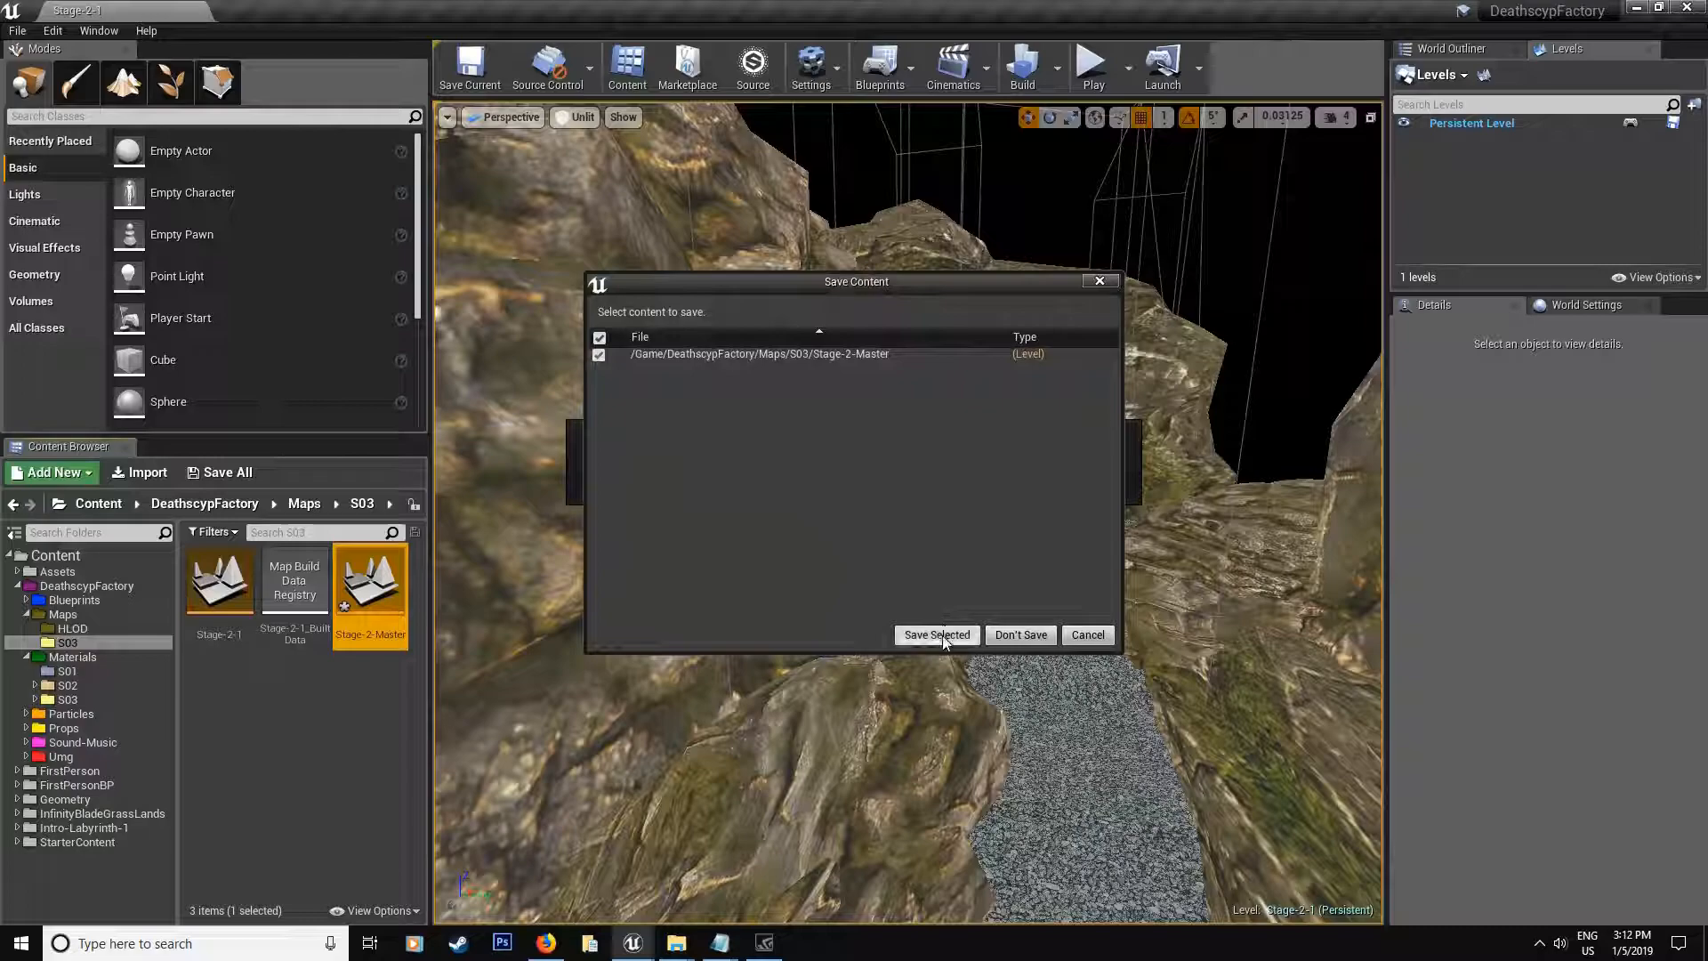
pyautogui.click(938, 634)
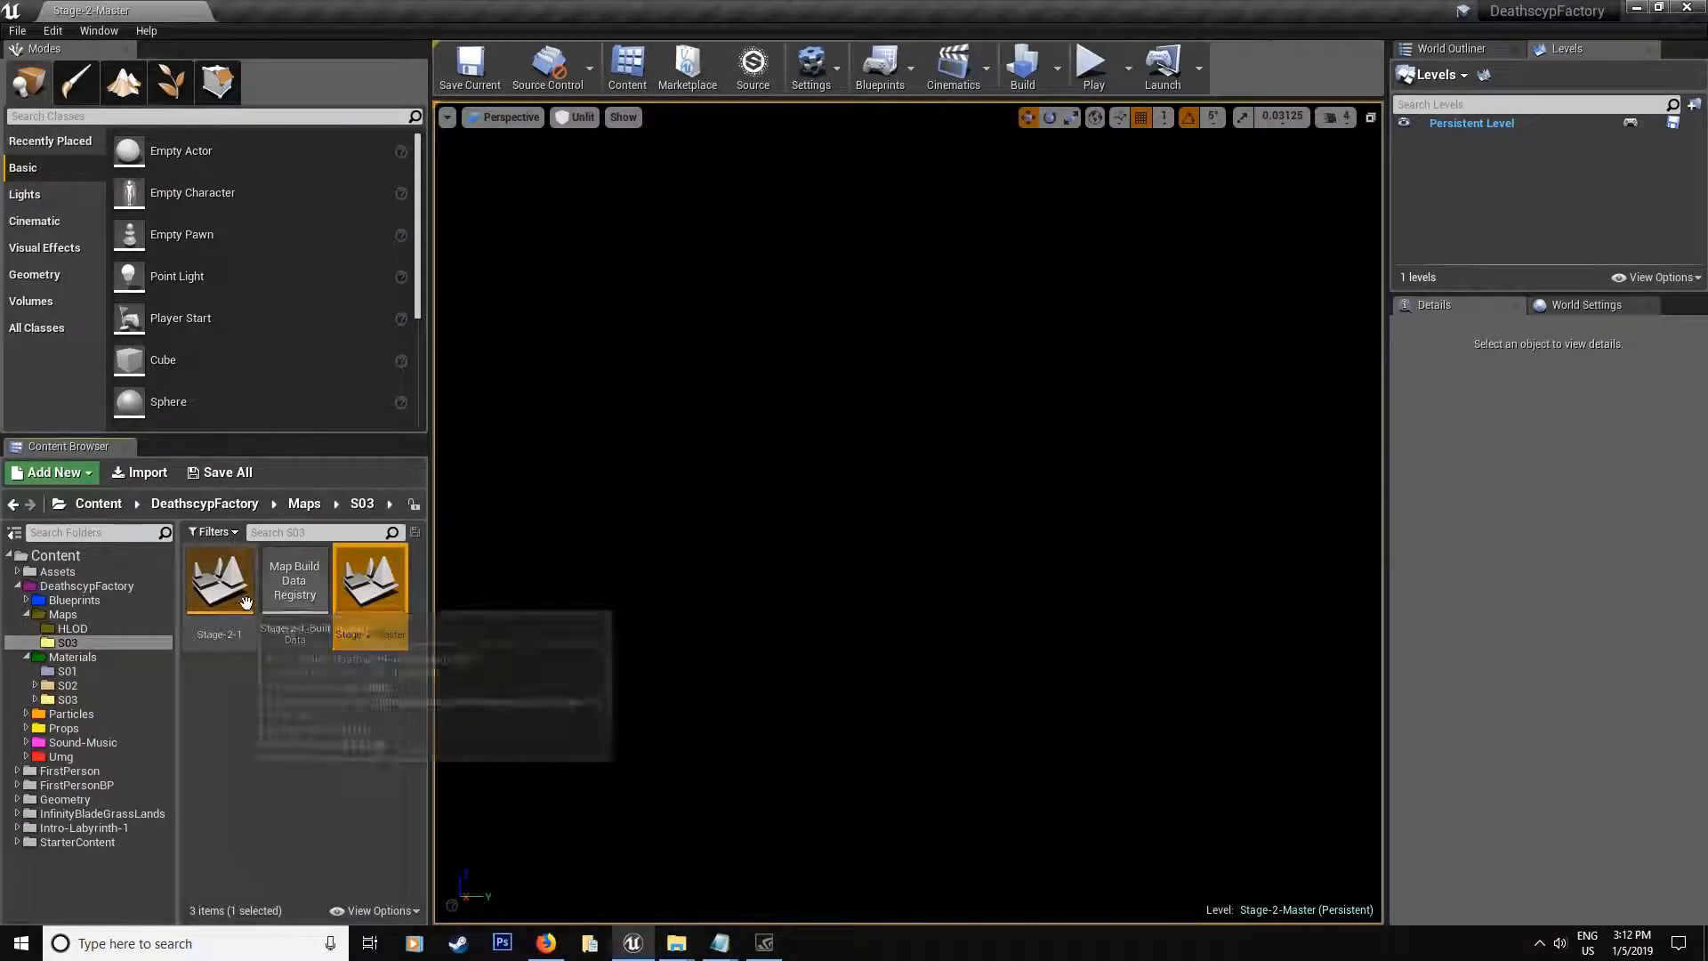
# Step: Add Stage-2-1 as a sublevel, make the persistent level current and save all
pyautogui.click(221, 593)
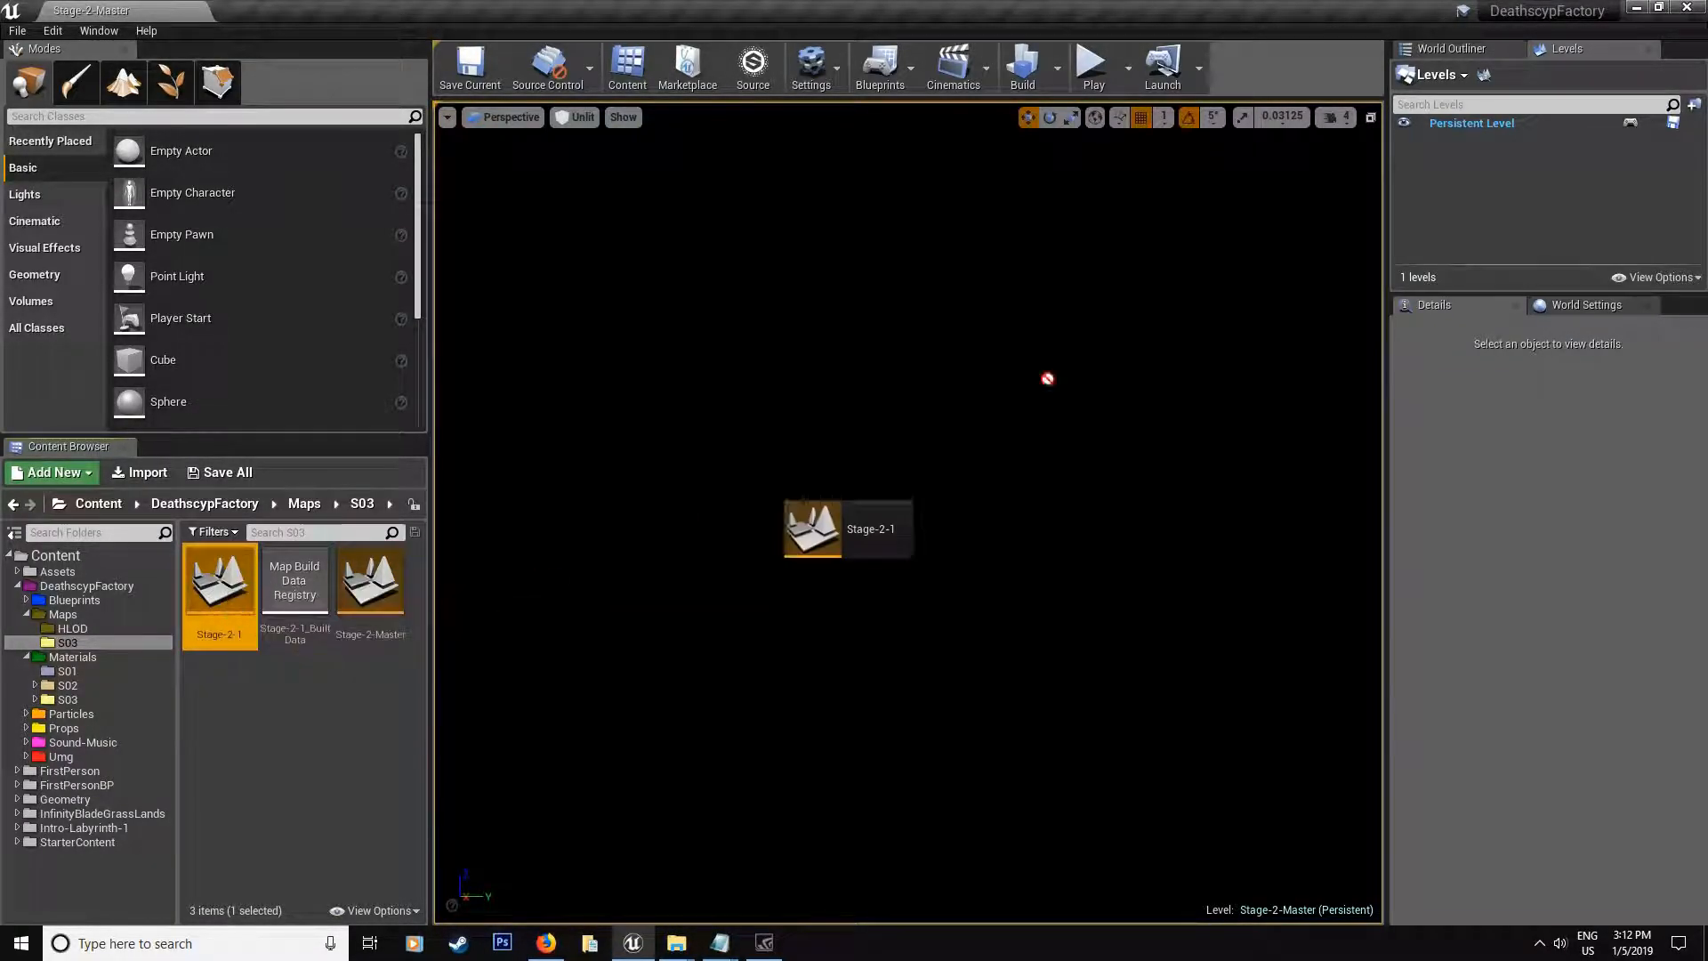
pyautogui.moveTo(221, 588); pyautogui.dragTo(1536, 200)
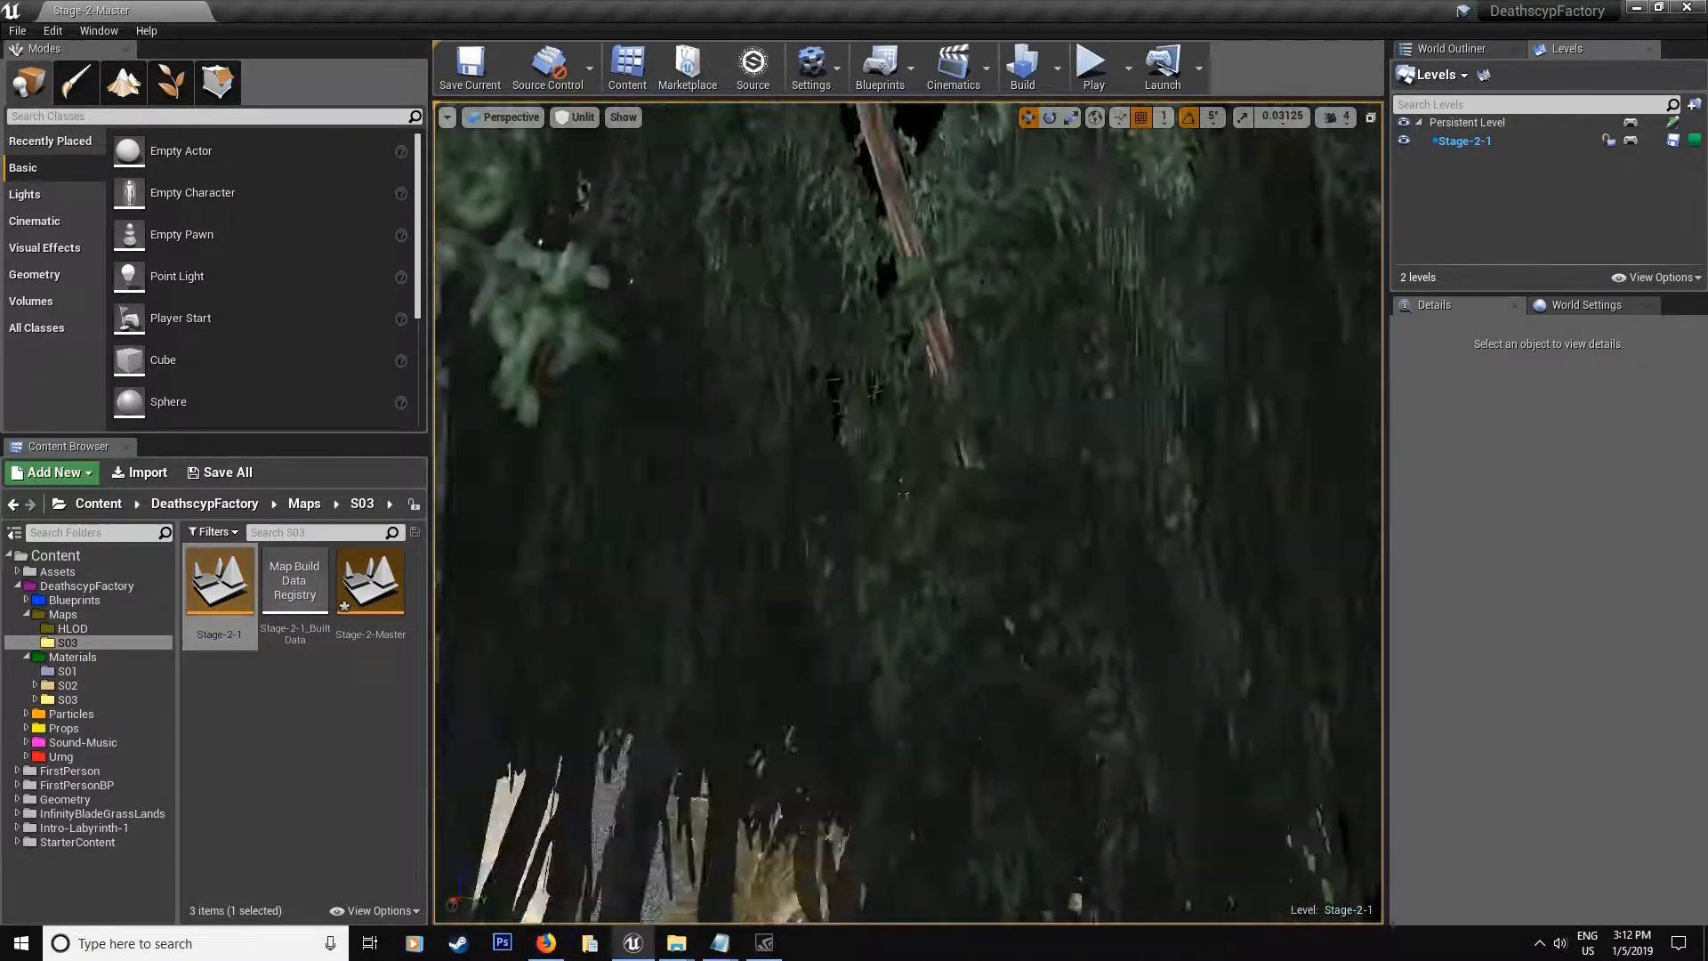
pyautogui.moveTo(909, 507); pyautogui.dragTo(935, 535, button='right')
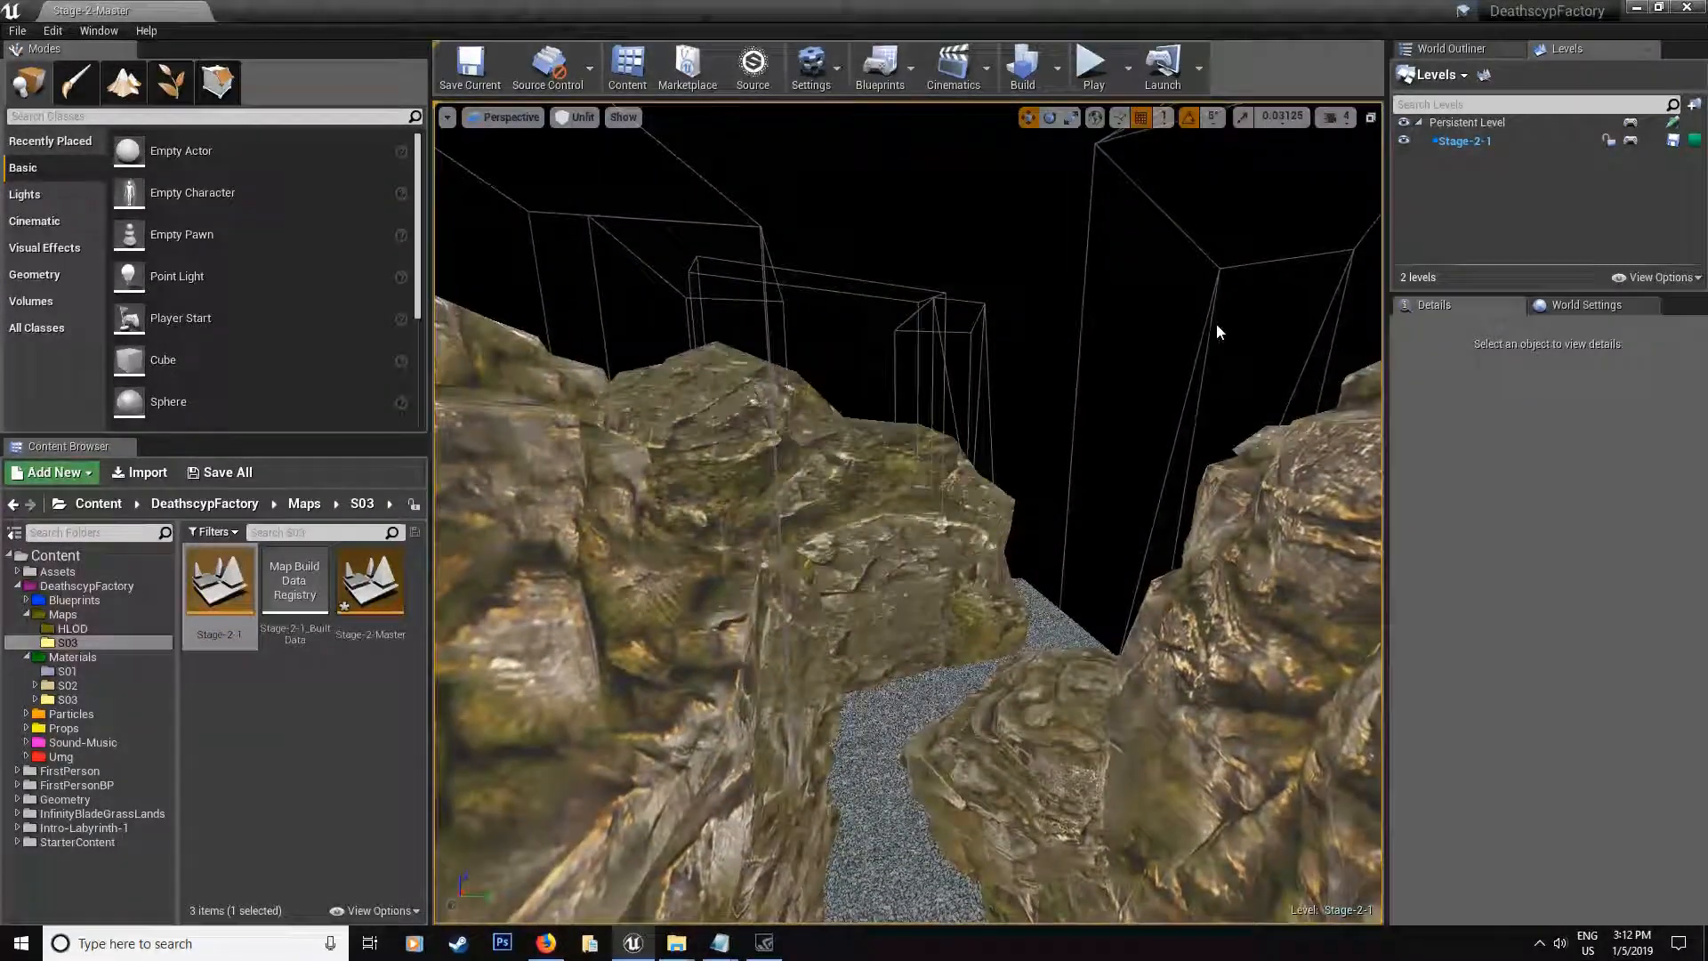
pyautogui.doubleClick(1468, 124)
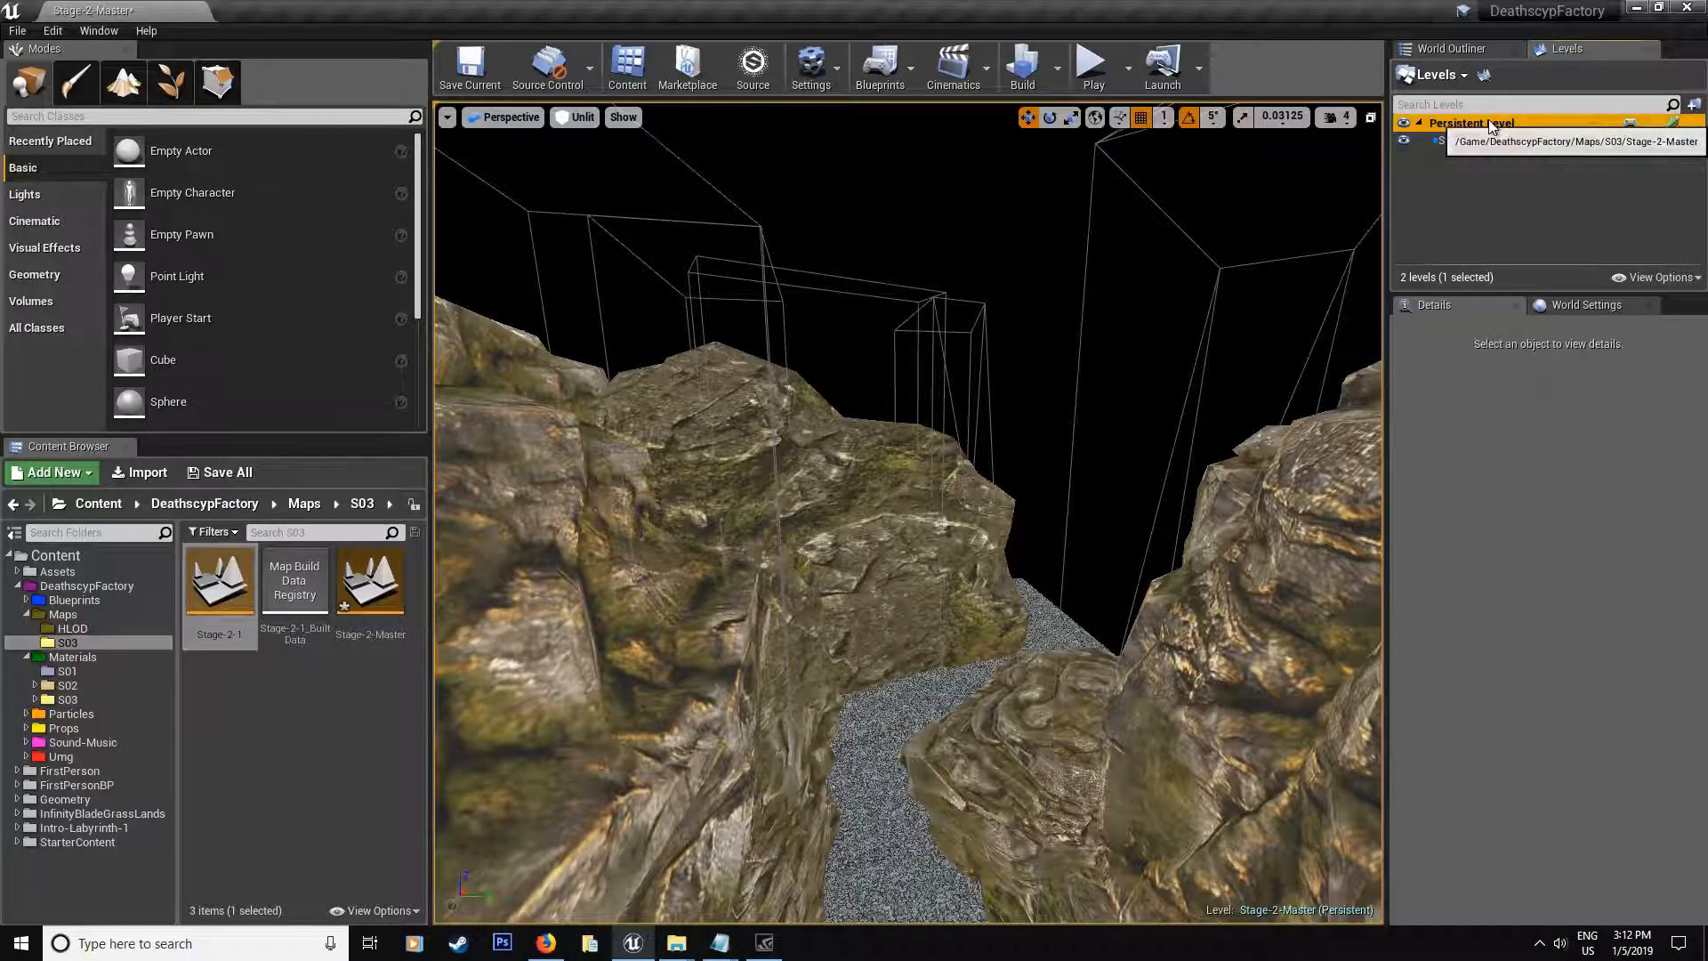
pyautogui.click(228, 473)
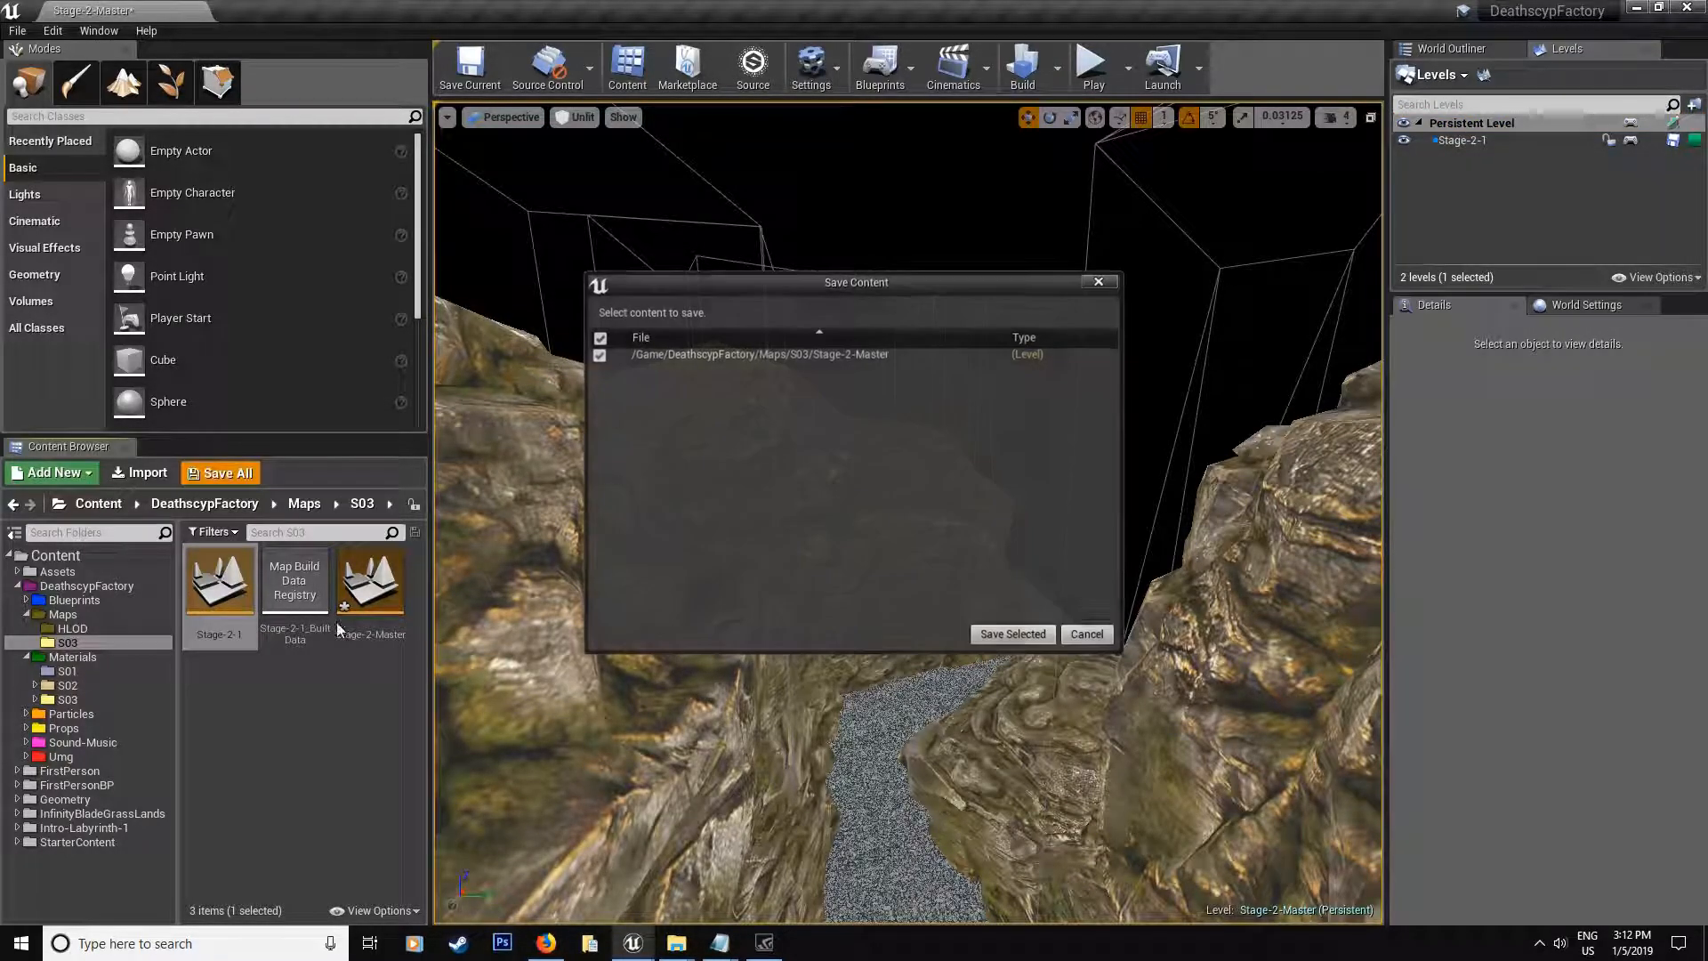
pyautogui.click(1015, 644)
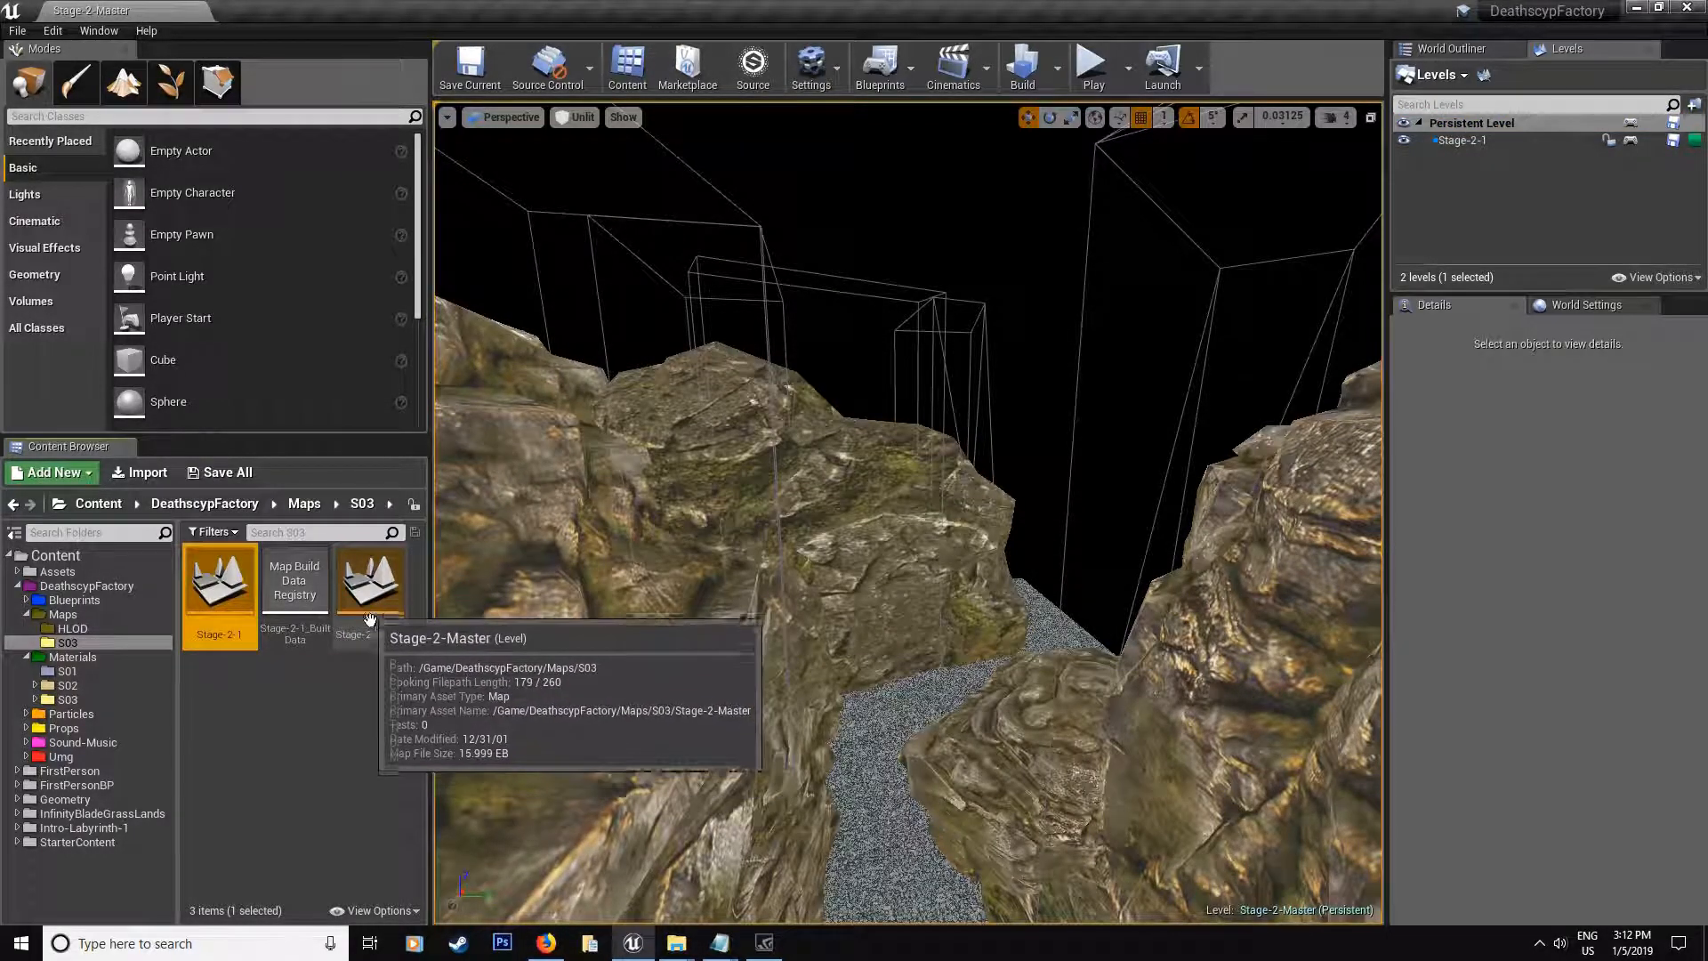
pyautogui.moveTo(801, 469)
pyautogui.mouseDown(button='right')
pyautogui.moveTo(845, 516)
pyautogui.moveTo(855, 601)
pyautogui.mouseUp(button='right')
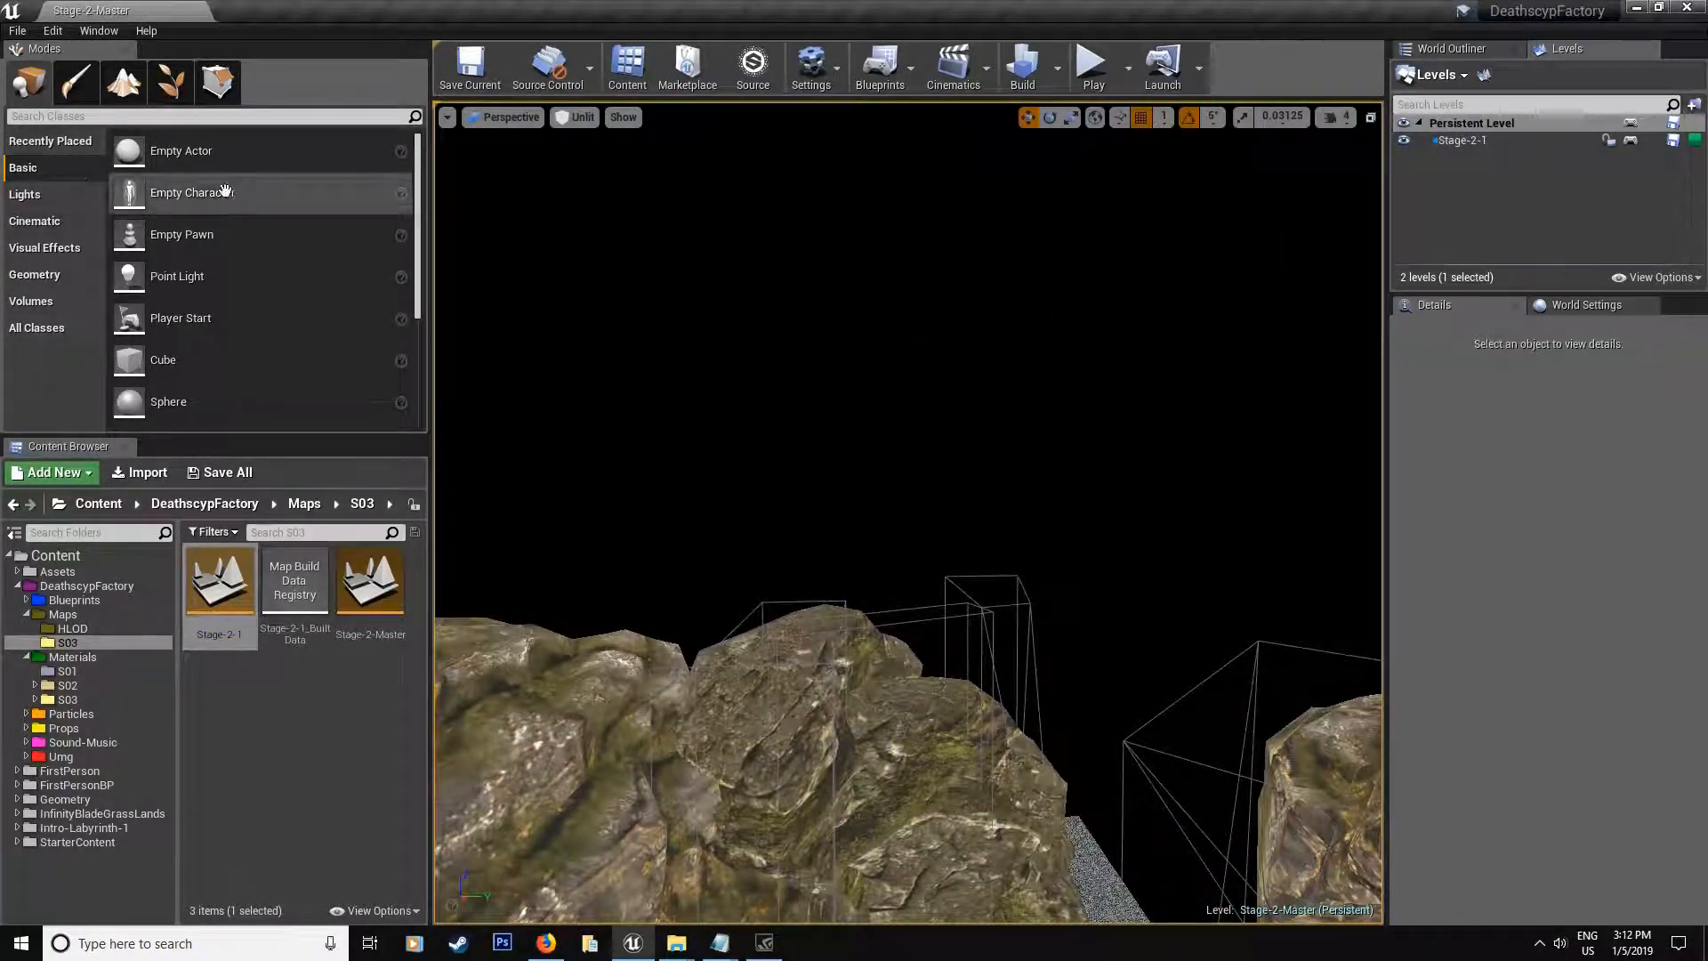
# Step: Place a directional light above the canyon from the recently placed classes
pyautogui.click(60, 143)
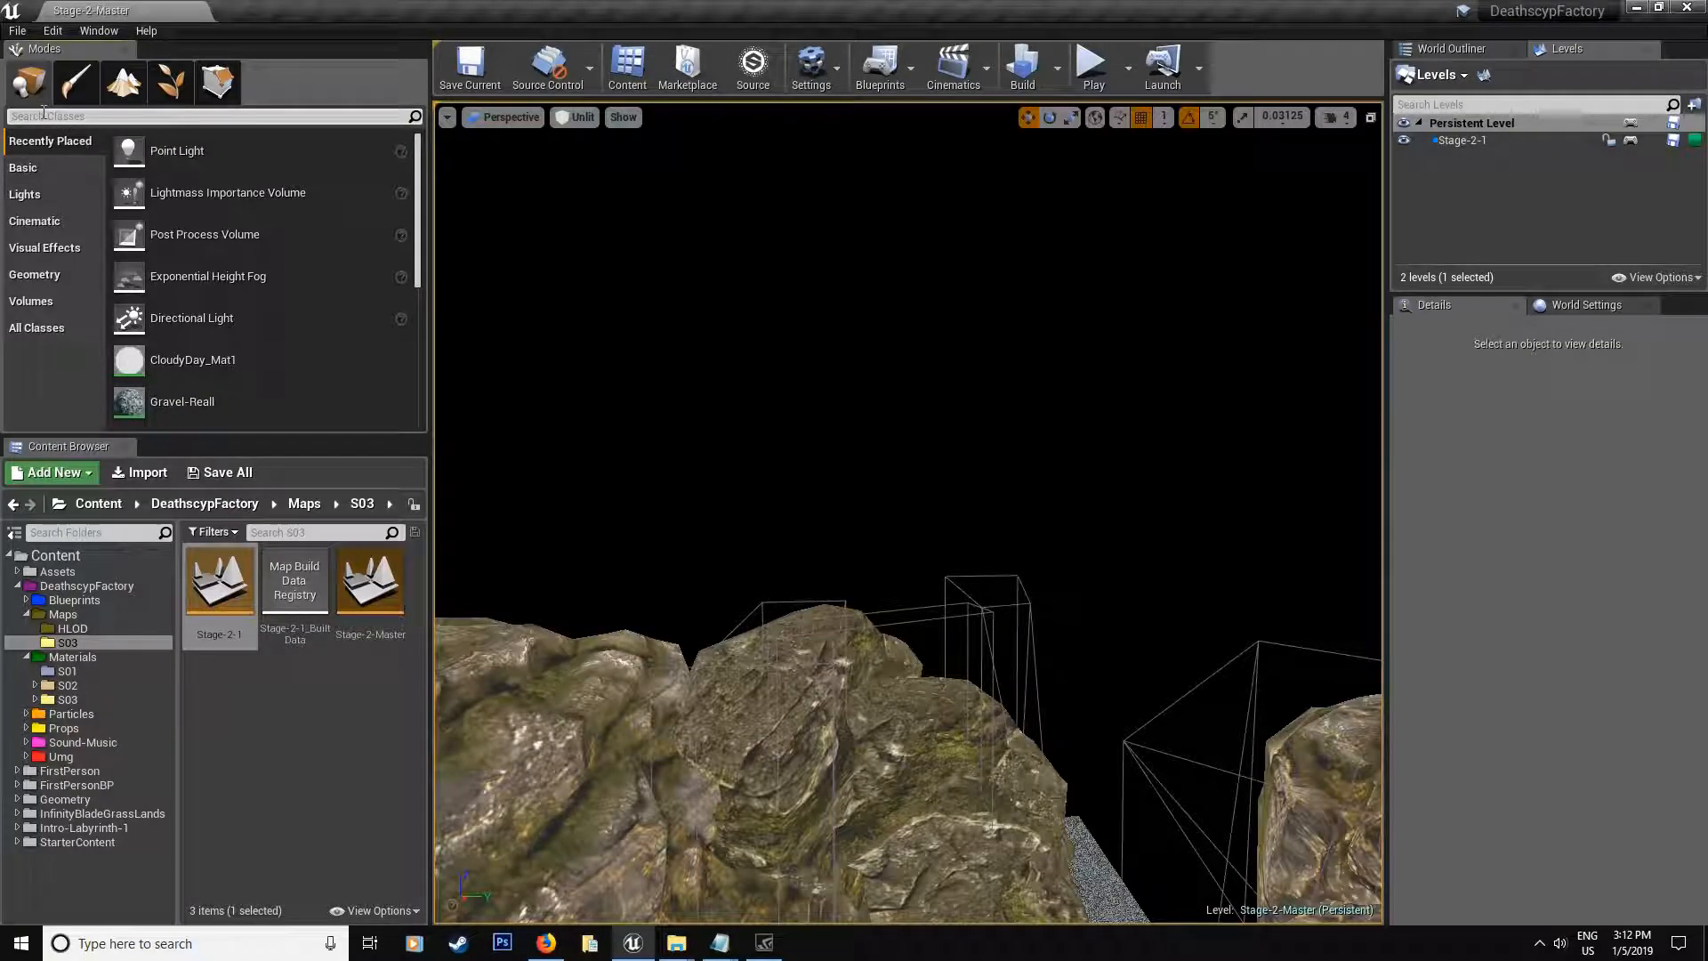
pyautogui.write('di')
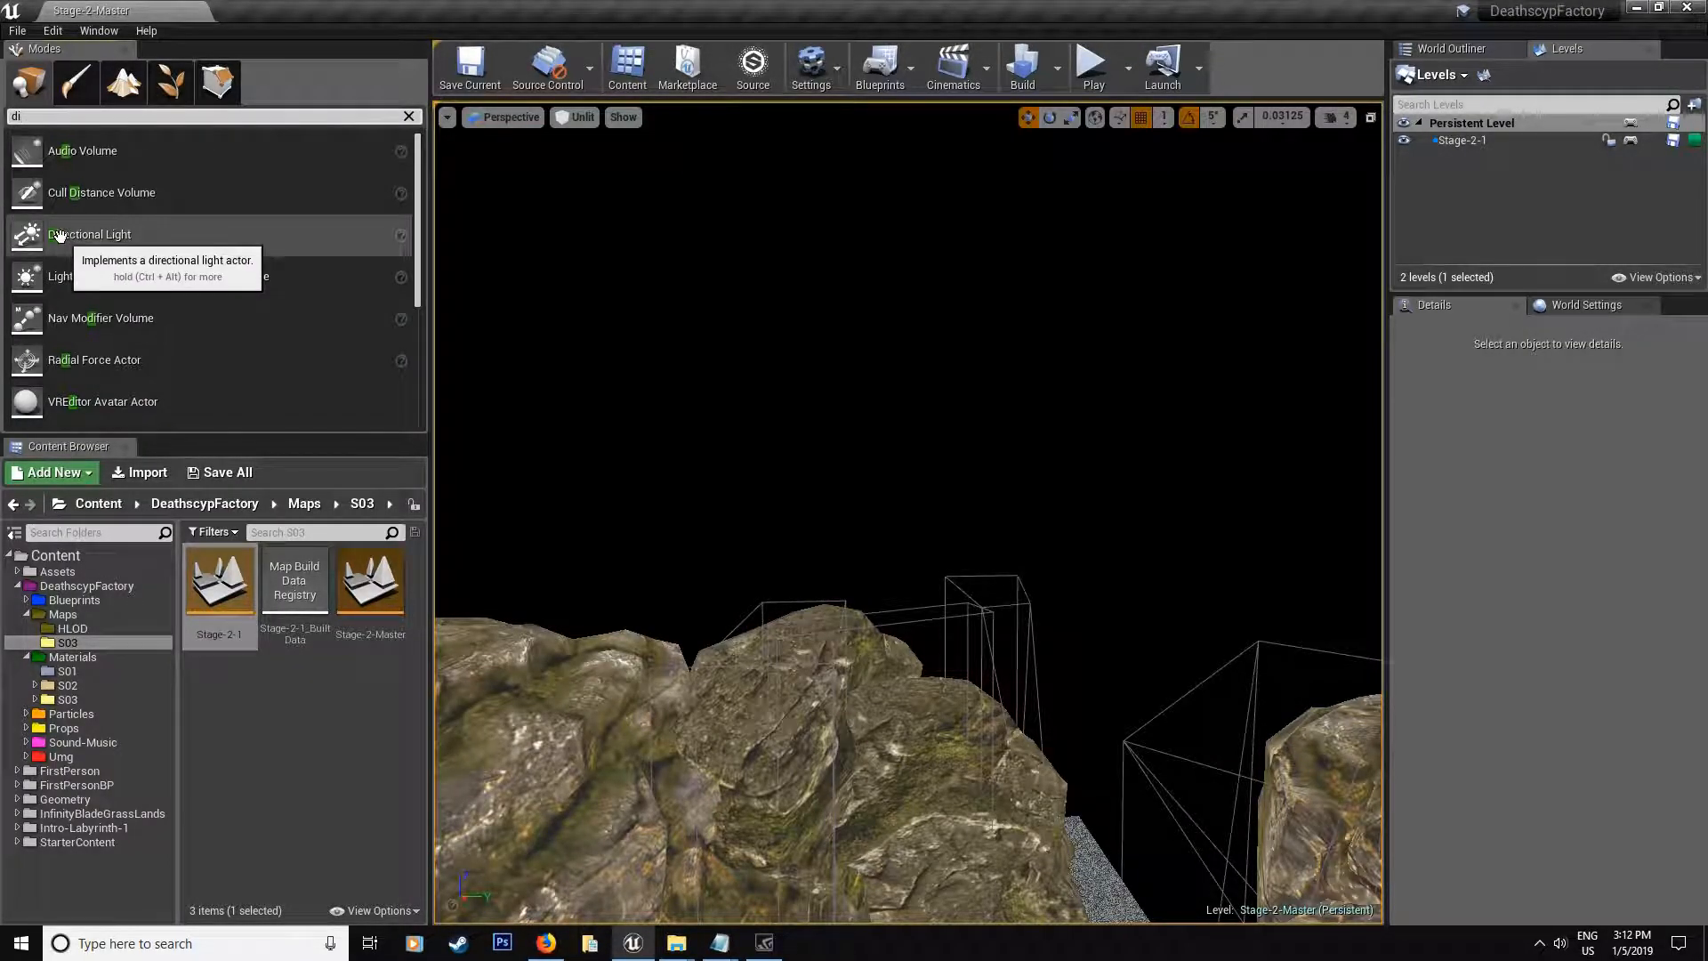
pyautogui.moveTo(120, 234); pyautogui.dragTo(767, 376)
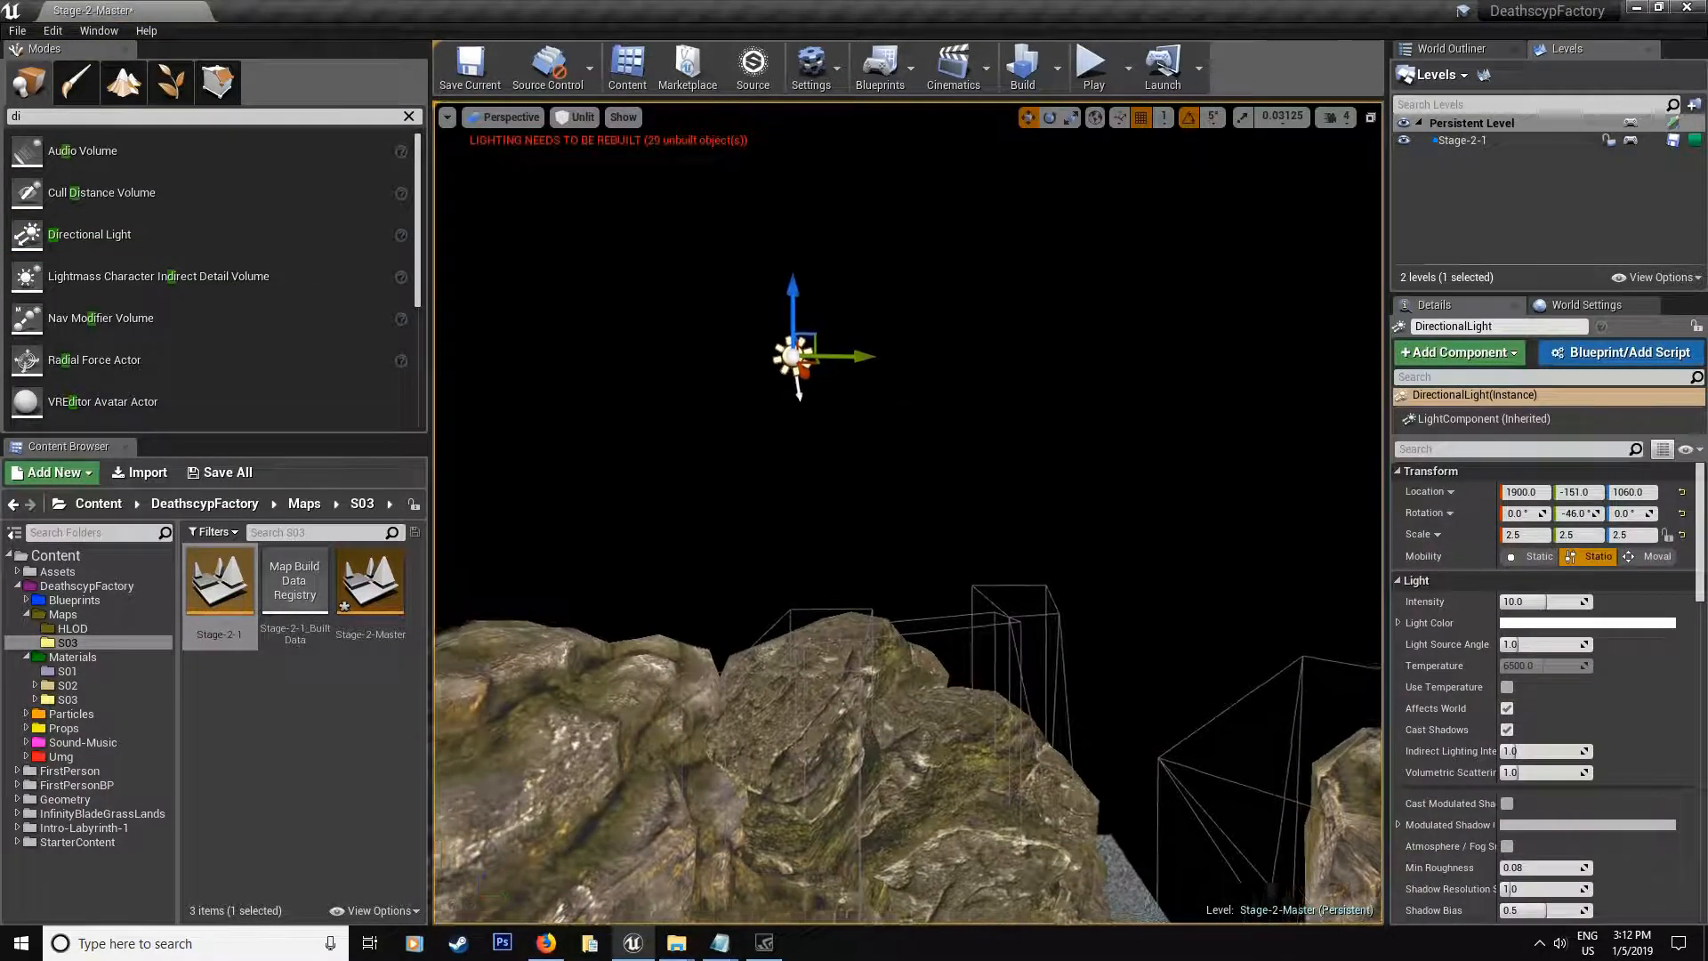
pyautogui.moveTo(875, 381); pyautogui.dragTo(801, 400, button='right')
# Step: Add an exponential height fog and a post process volume to the level
pyautogui.click(57, 119)
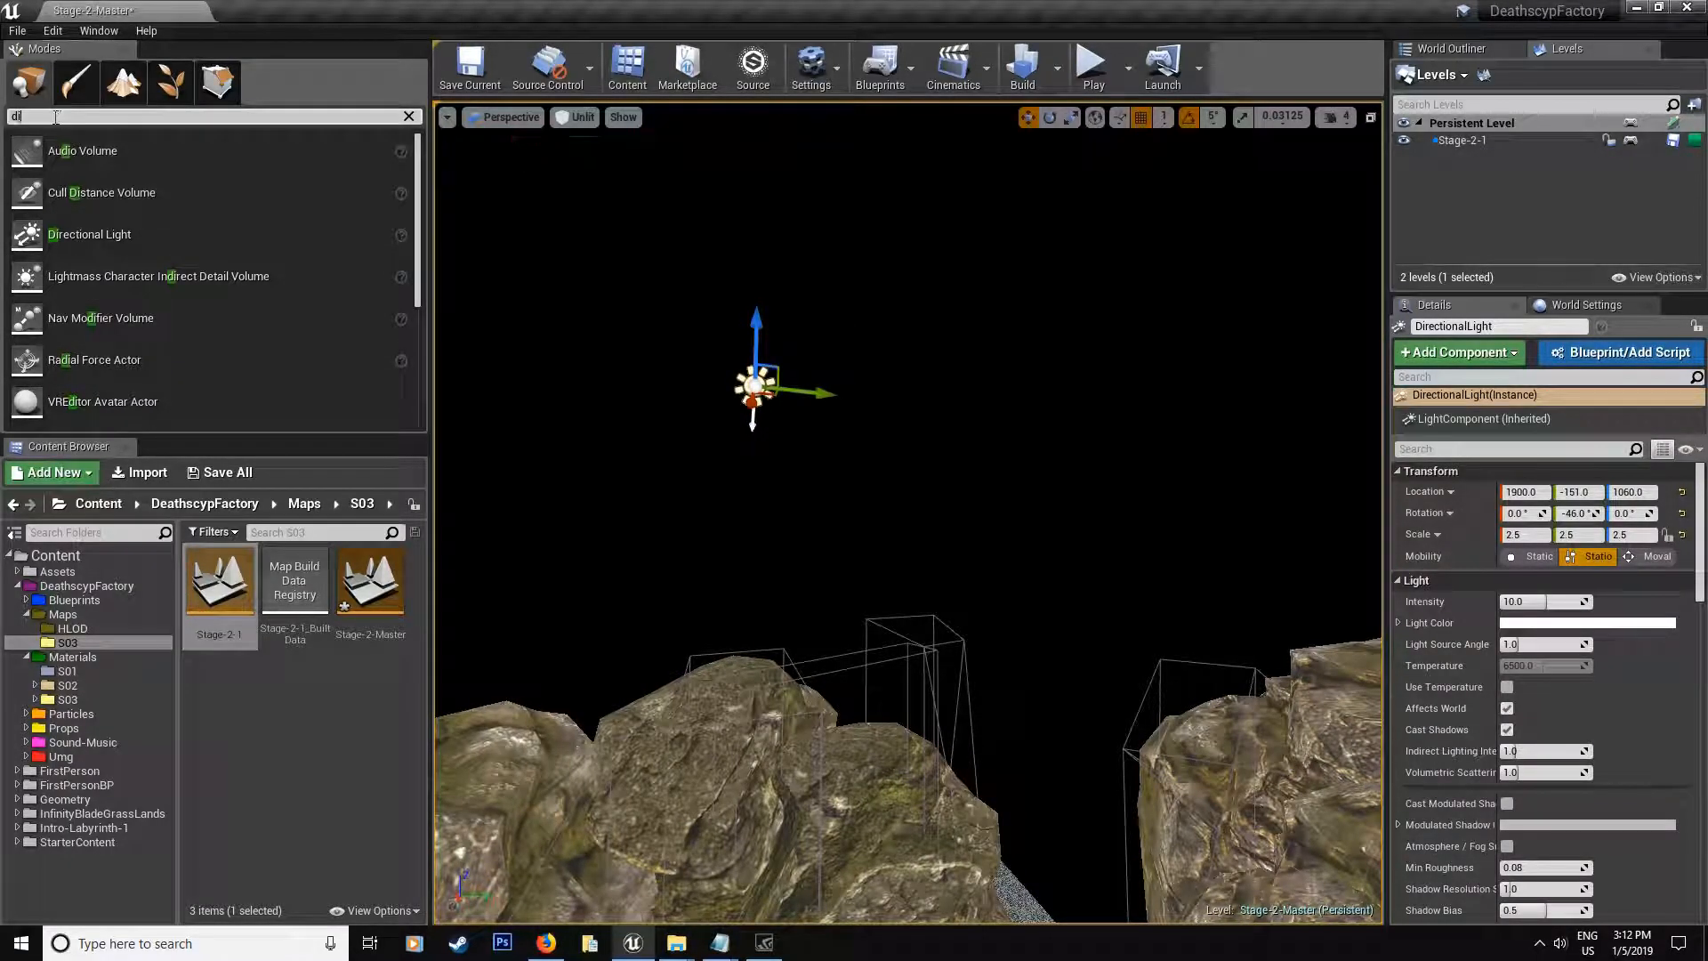
pyautogui.press('BackSpace')
pyautogui.press('BackSpace')
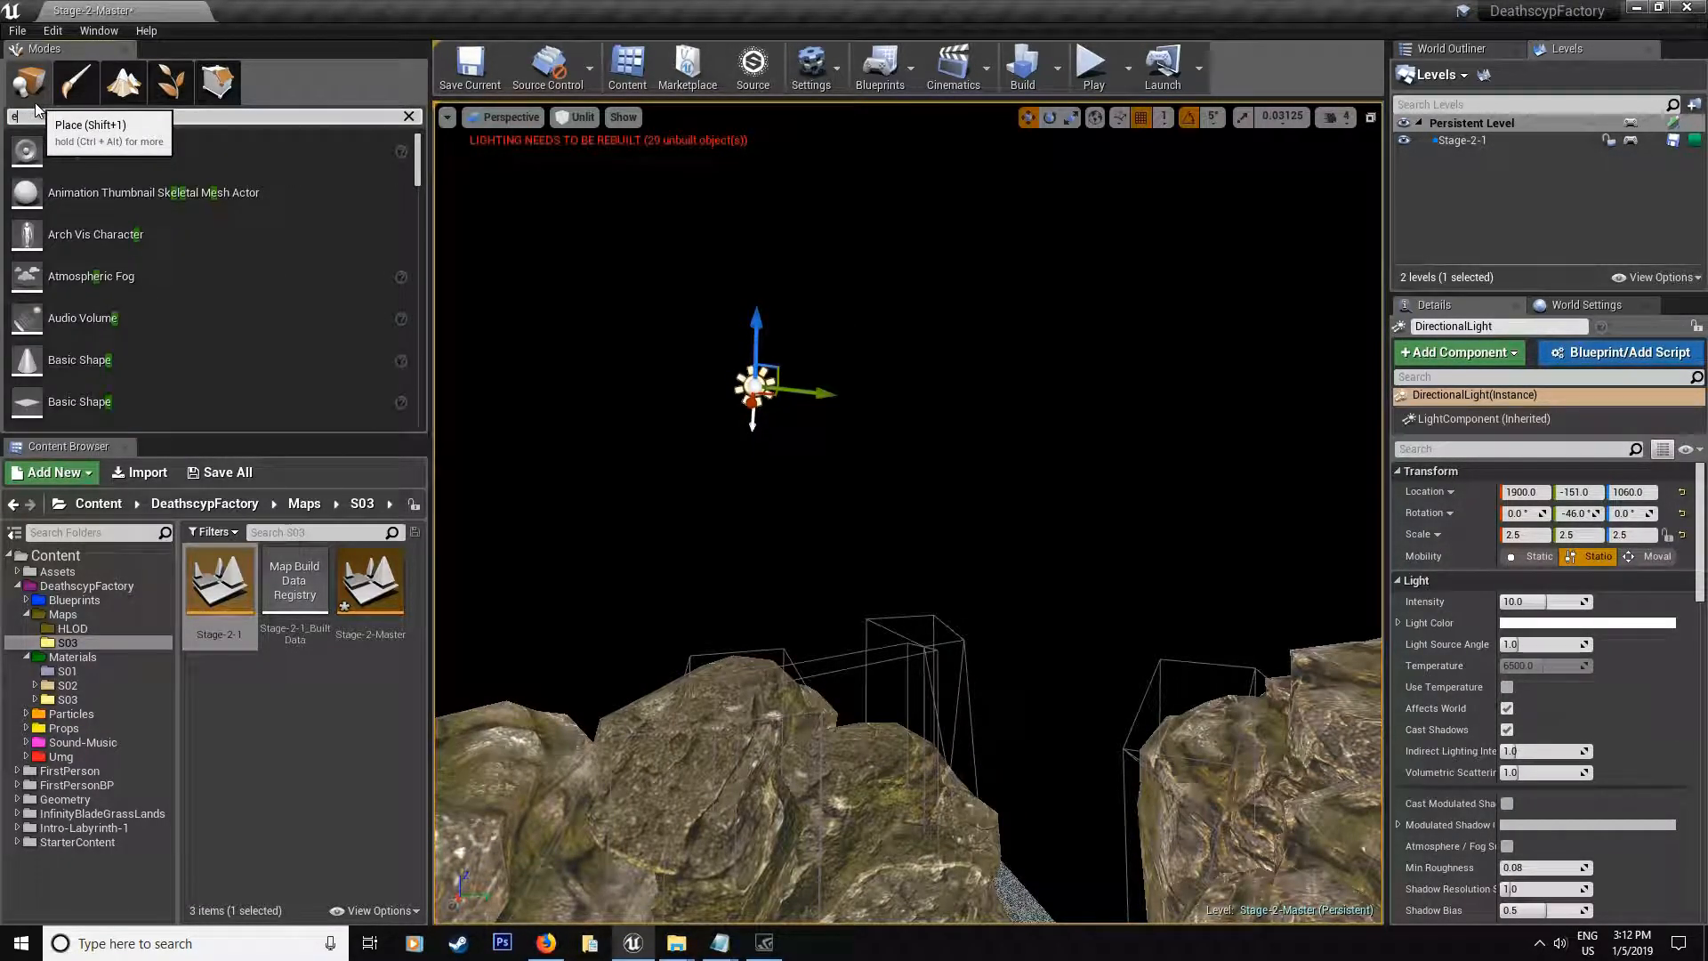
pyautogui.write('ex')
pyautogui.moveTo(188, 167); pyautogui.dragTo(794, 318)
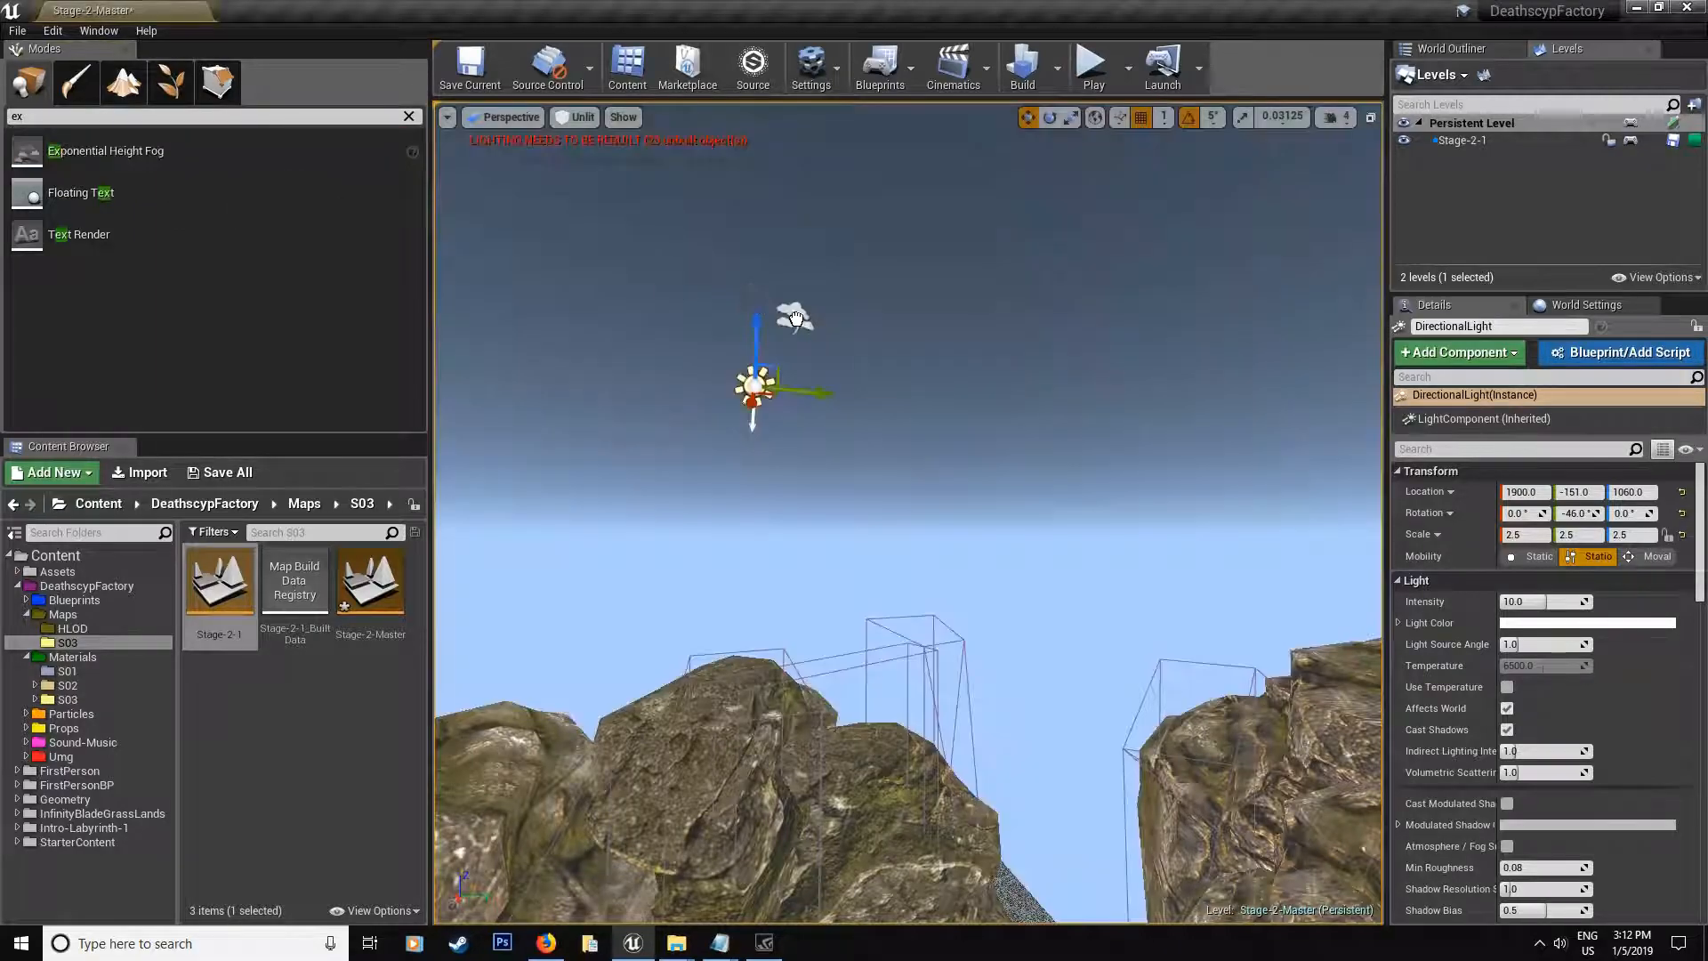
pyautogui.moveTo(921, 364); pyautogui.dragTo(921, 364)
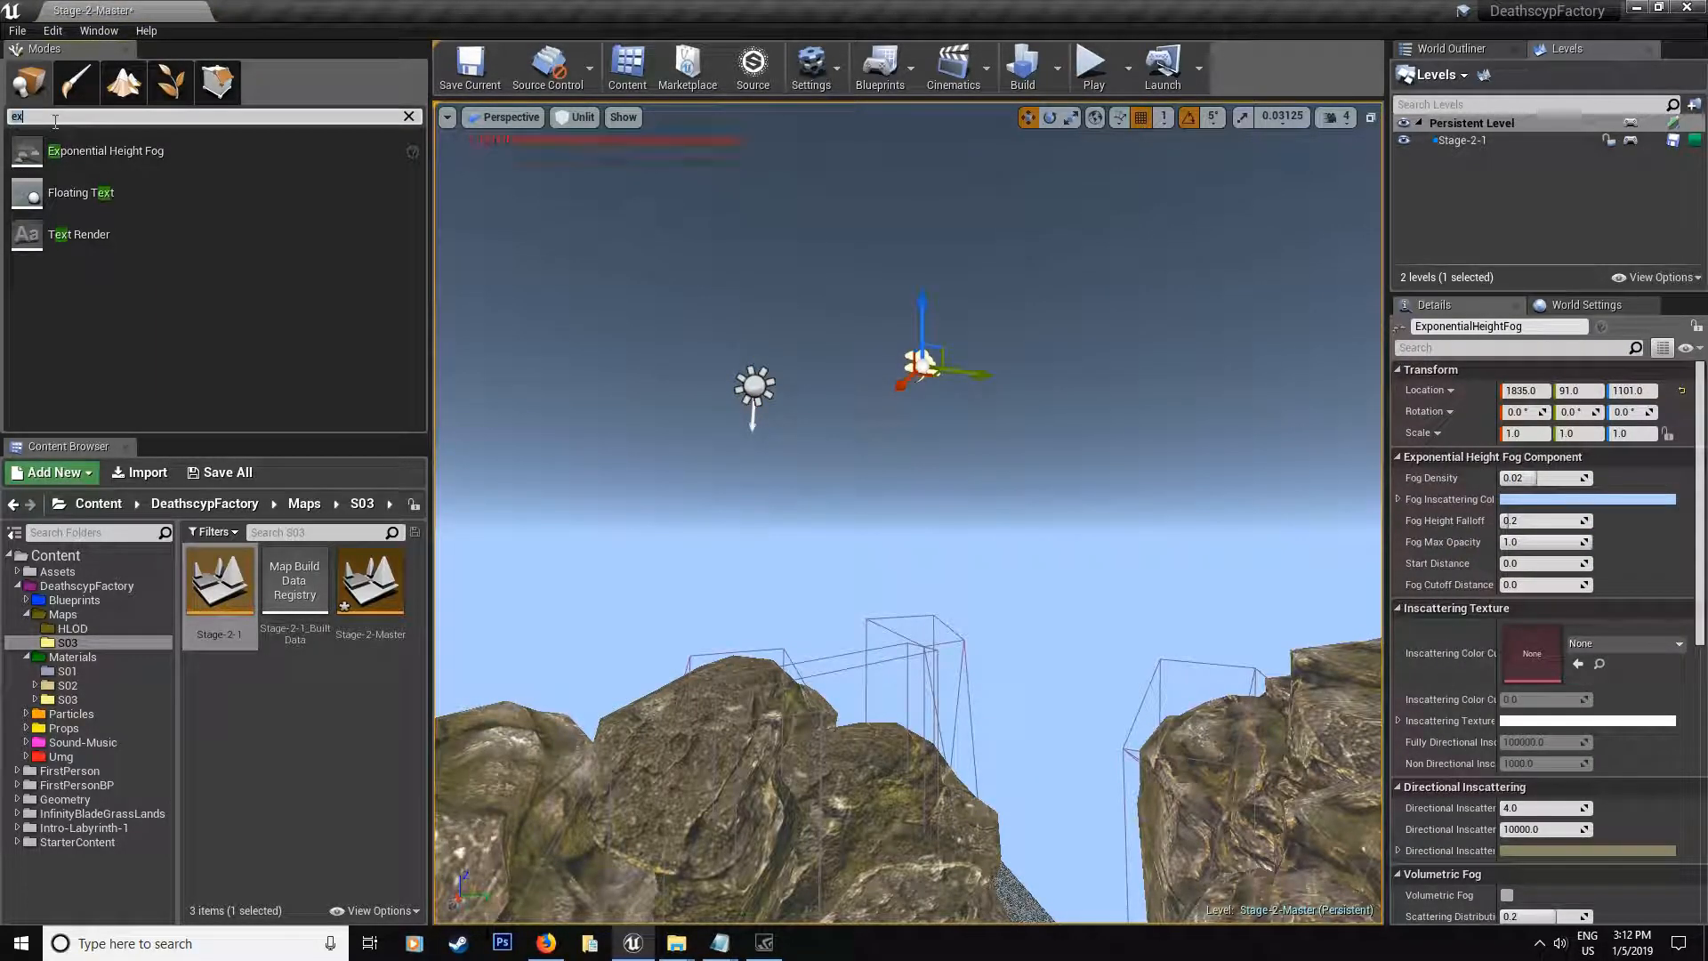
pyautogui.press('BackSpace')
pyautogui.press('BackSpace')
pyautogui.write('post')
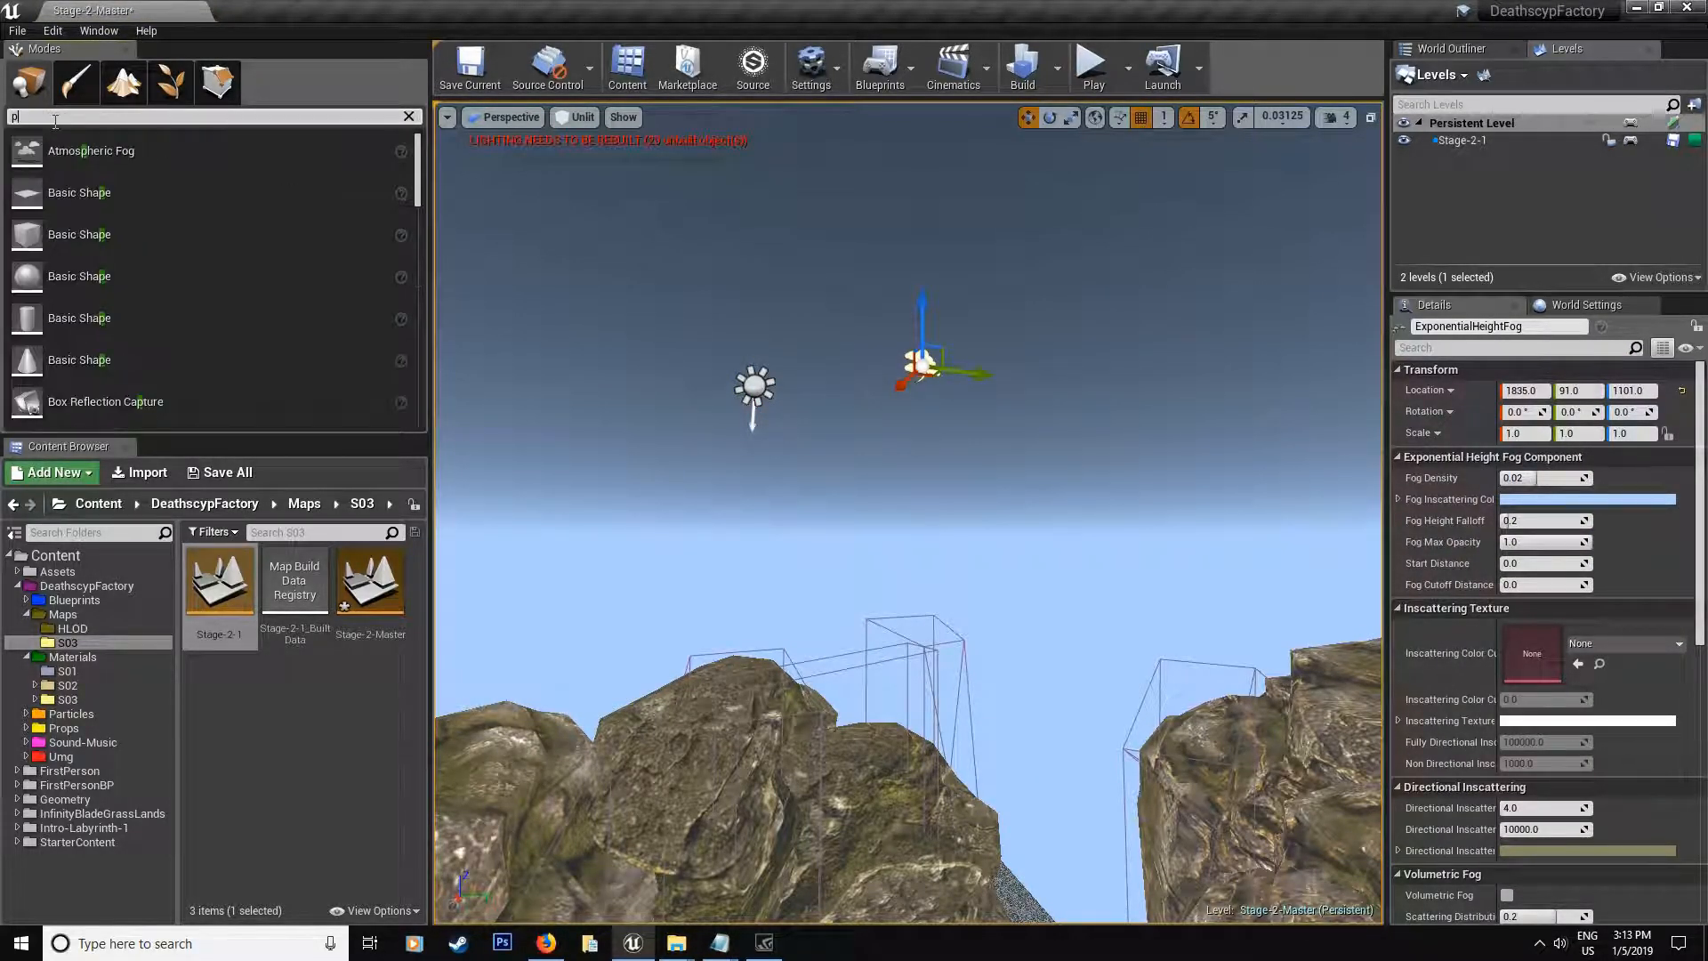
pyautogui.moveTo(102, 151)
pyautogui.mouseDown()
pyautogui.moveTo(689, 356)
pyautogui.moveTo(665, 363)
pyautogui.mouseUp()
# Step: Place a Lightmass Importance Volume above the rocks and select the directional light
pyautogui.doubleClick(27, 116)
pyautogui.write('light')
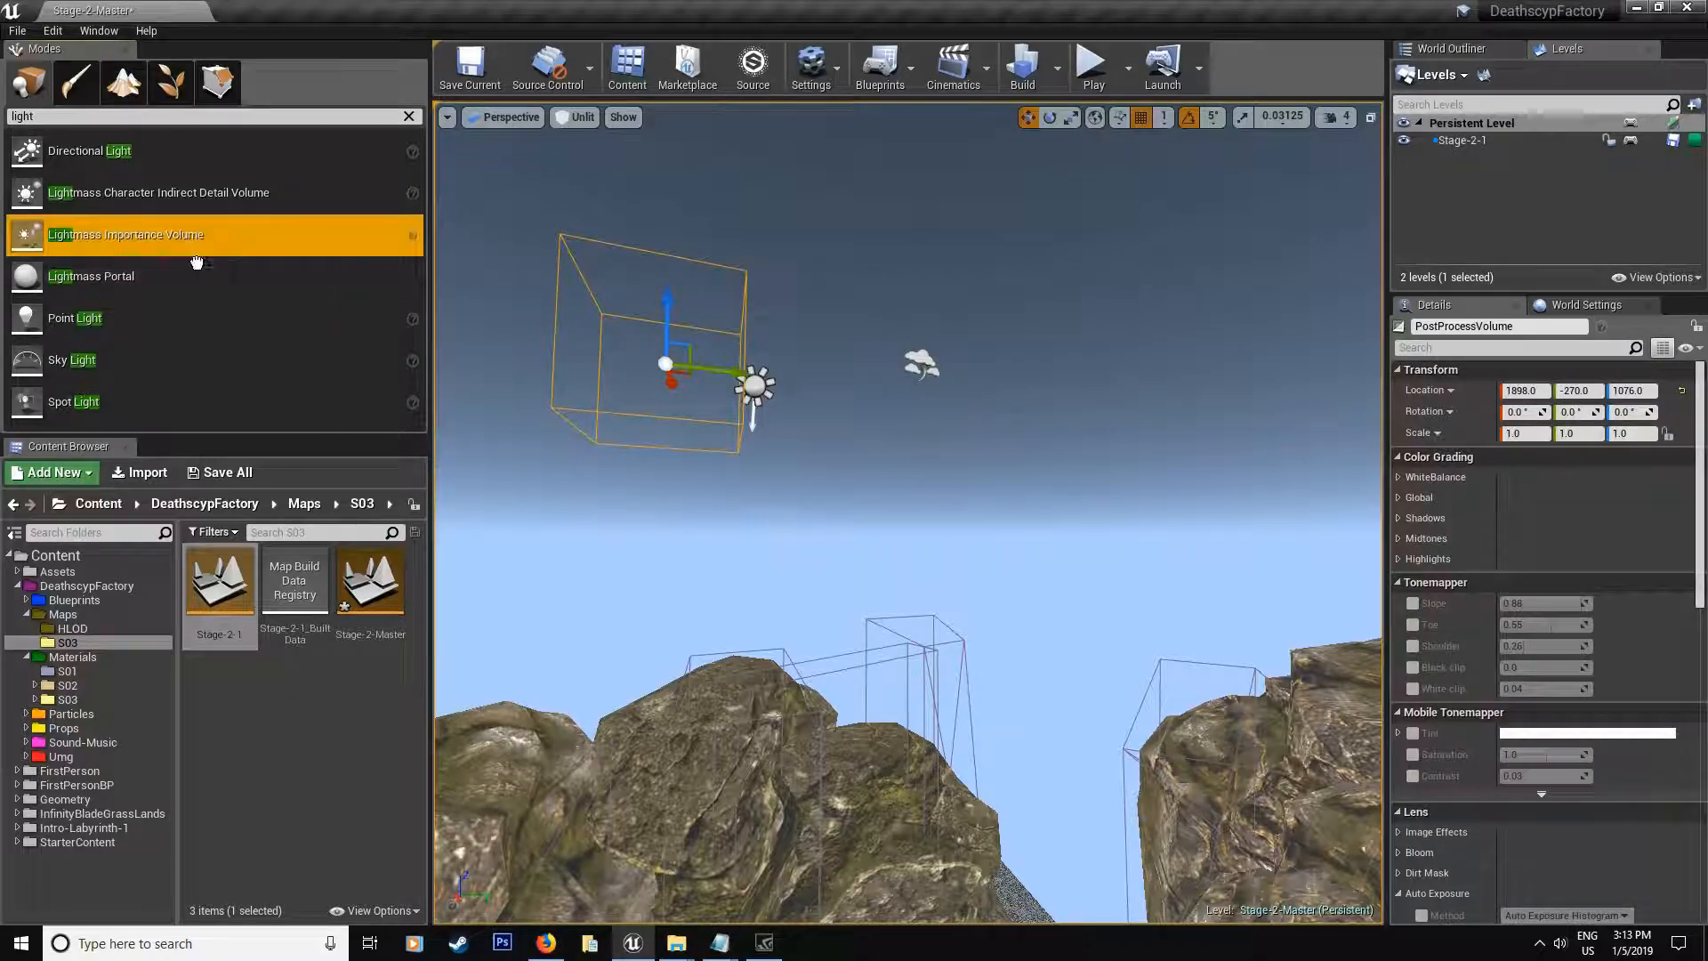
pyautogui.moveTo(125, 233); pyautogui.dragTo(828, 401)
pyautogui.scroll(-2, 939, 509)
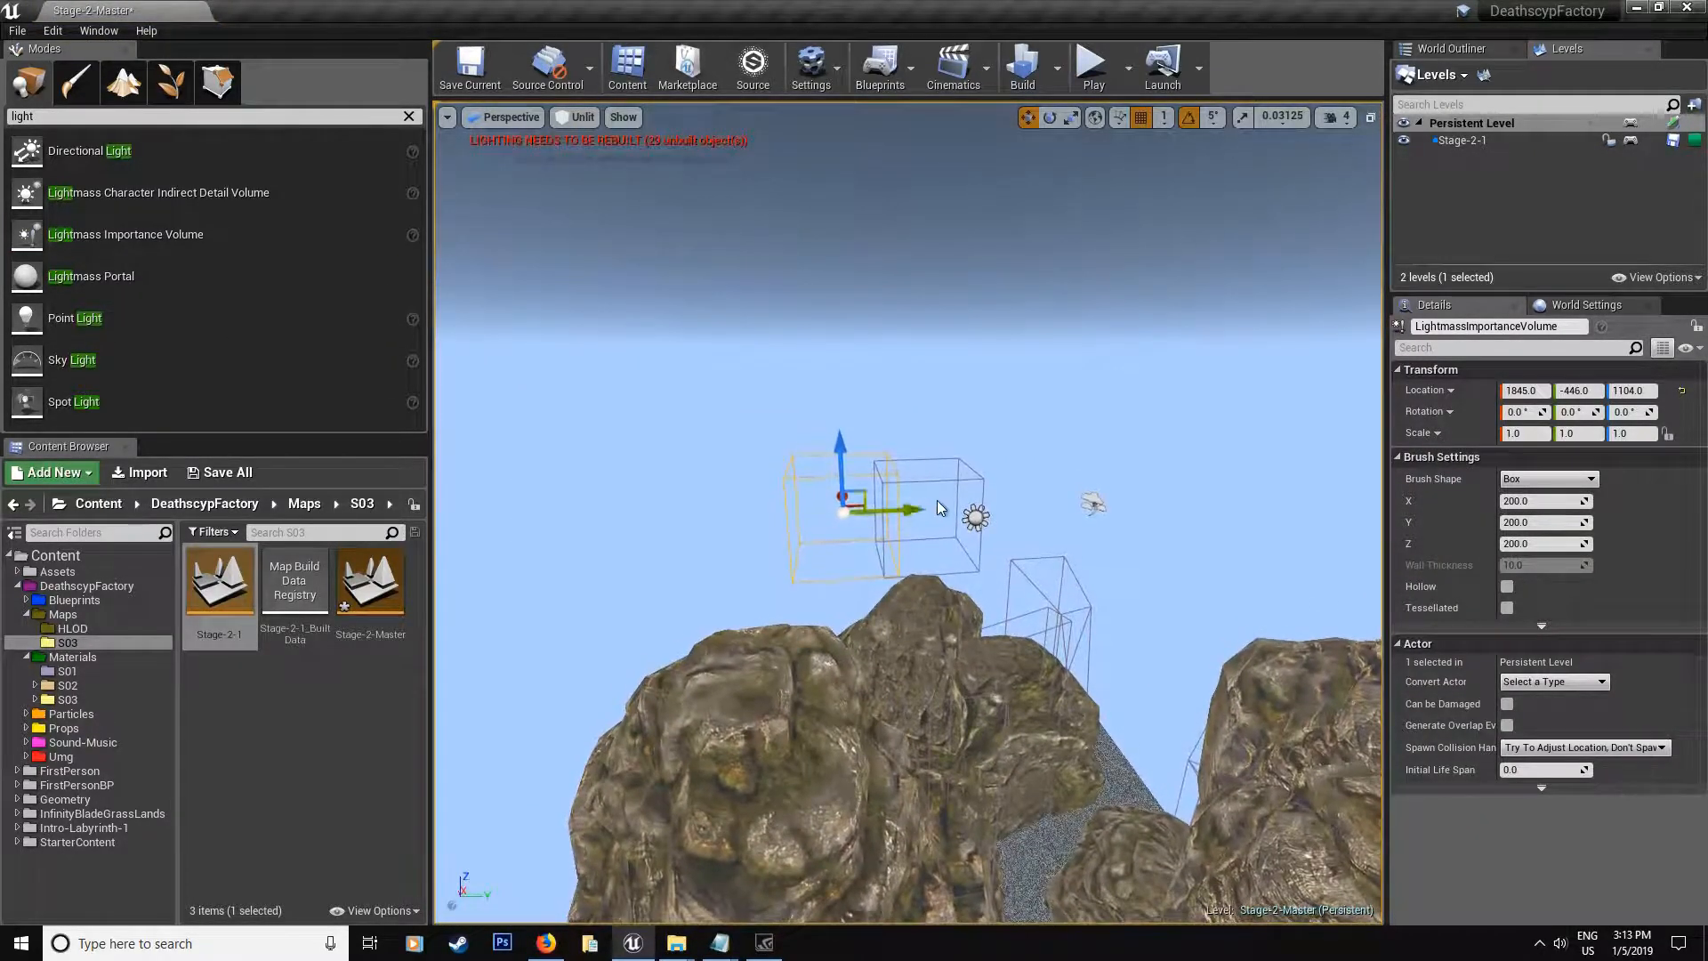
pyautogui.click(956, 490)
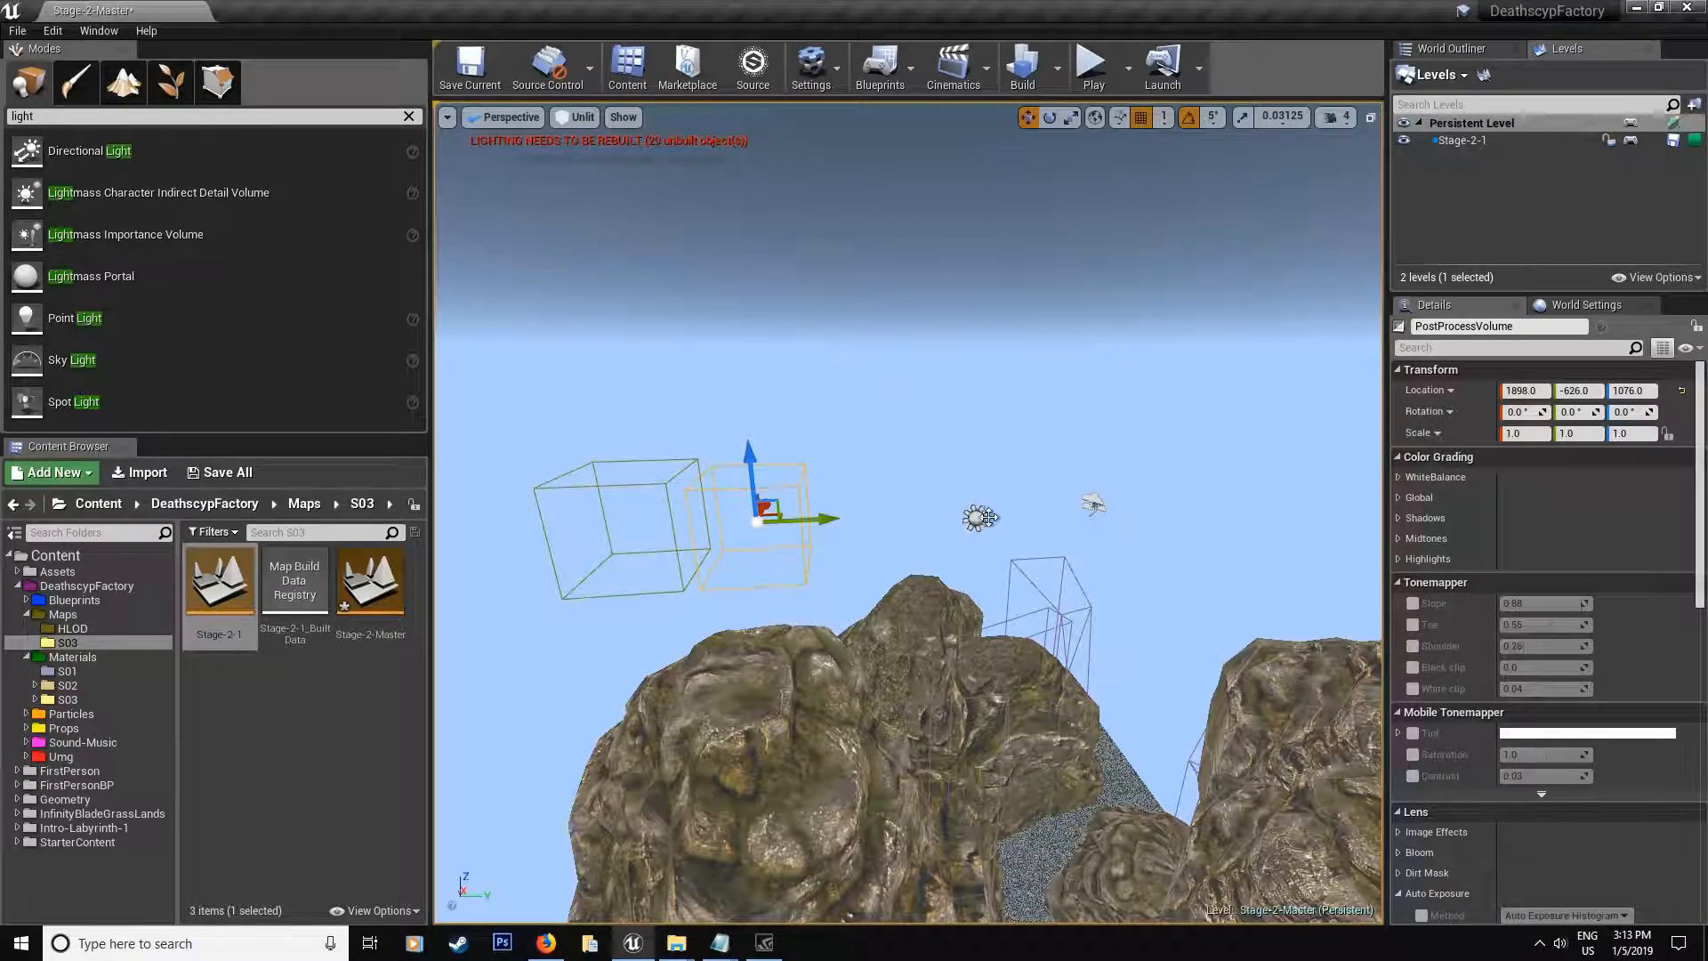
pyautogui.click(989, 517)
pyautogui.moveTo(988, 516); pyautogui.dragTo(701, 185, button='right')
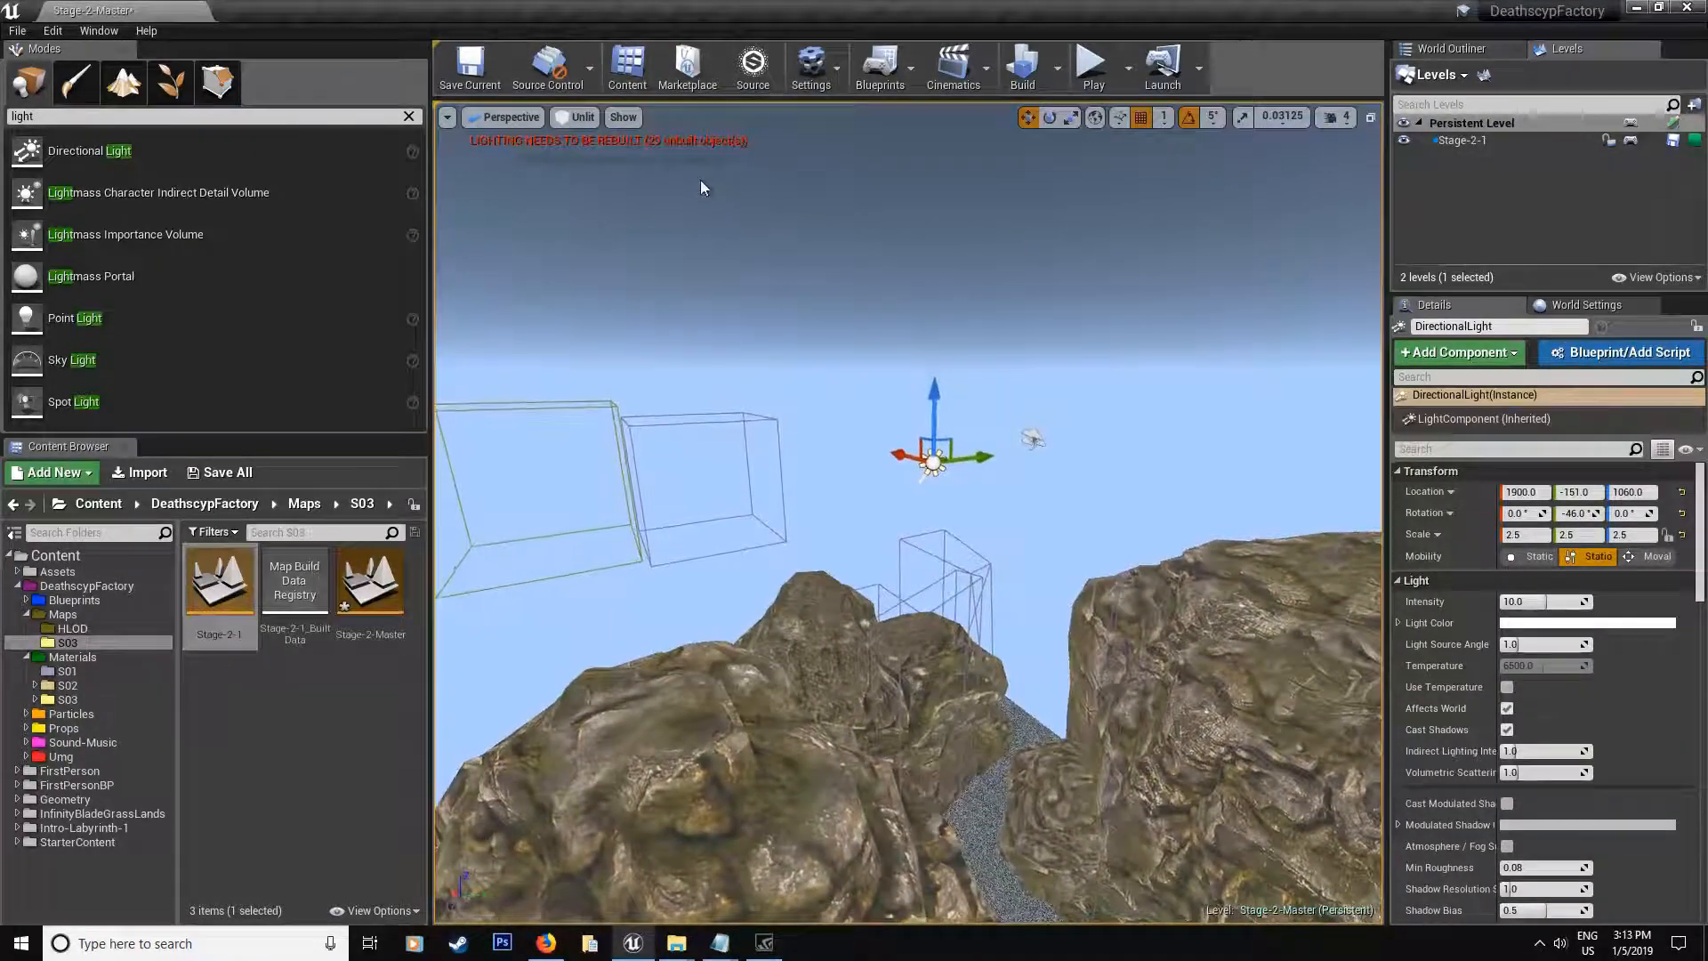
# Step: Switch the viewport from Unlit to Lit shading and look around the canyon
pyautogui.click(583, 117)
pyautogui.click(624, 158)
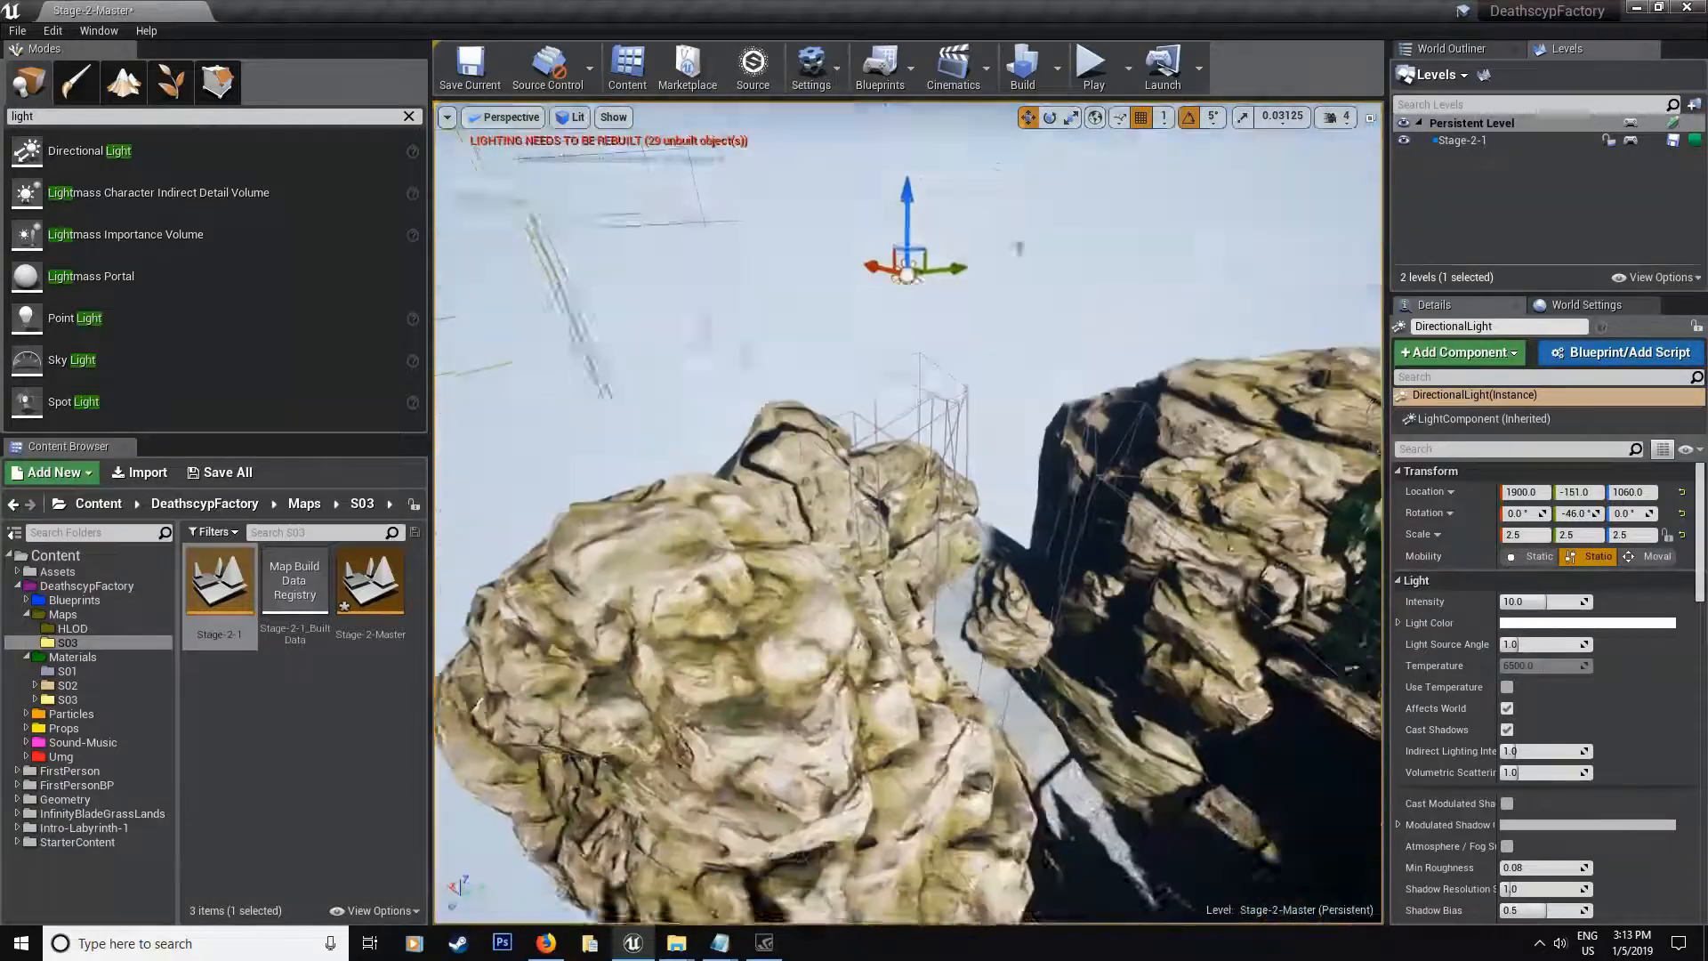
pyautogui.moveTo(908, 507); pyautogui.dragTo(907, 334, button='right')
pyautogui.moveTo(908, 534); pyautogui.dragTo(823, 329, button='right')
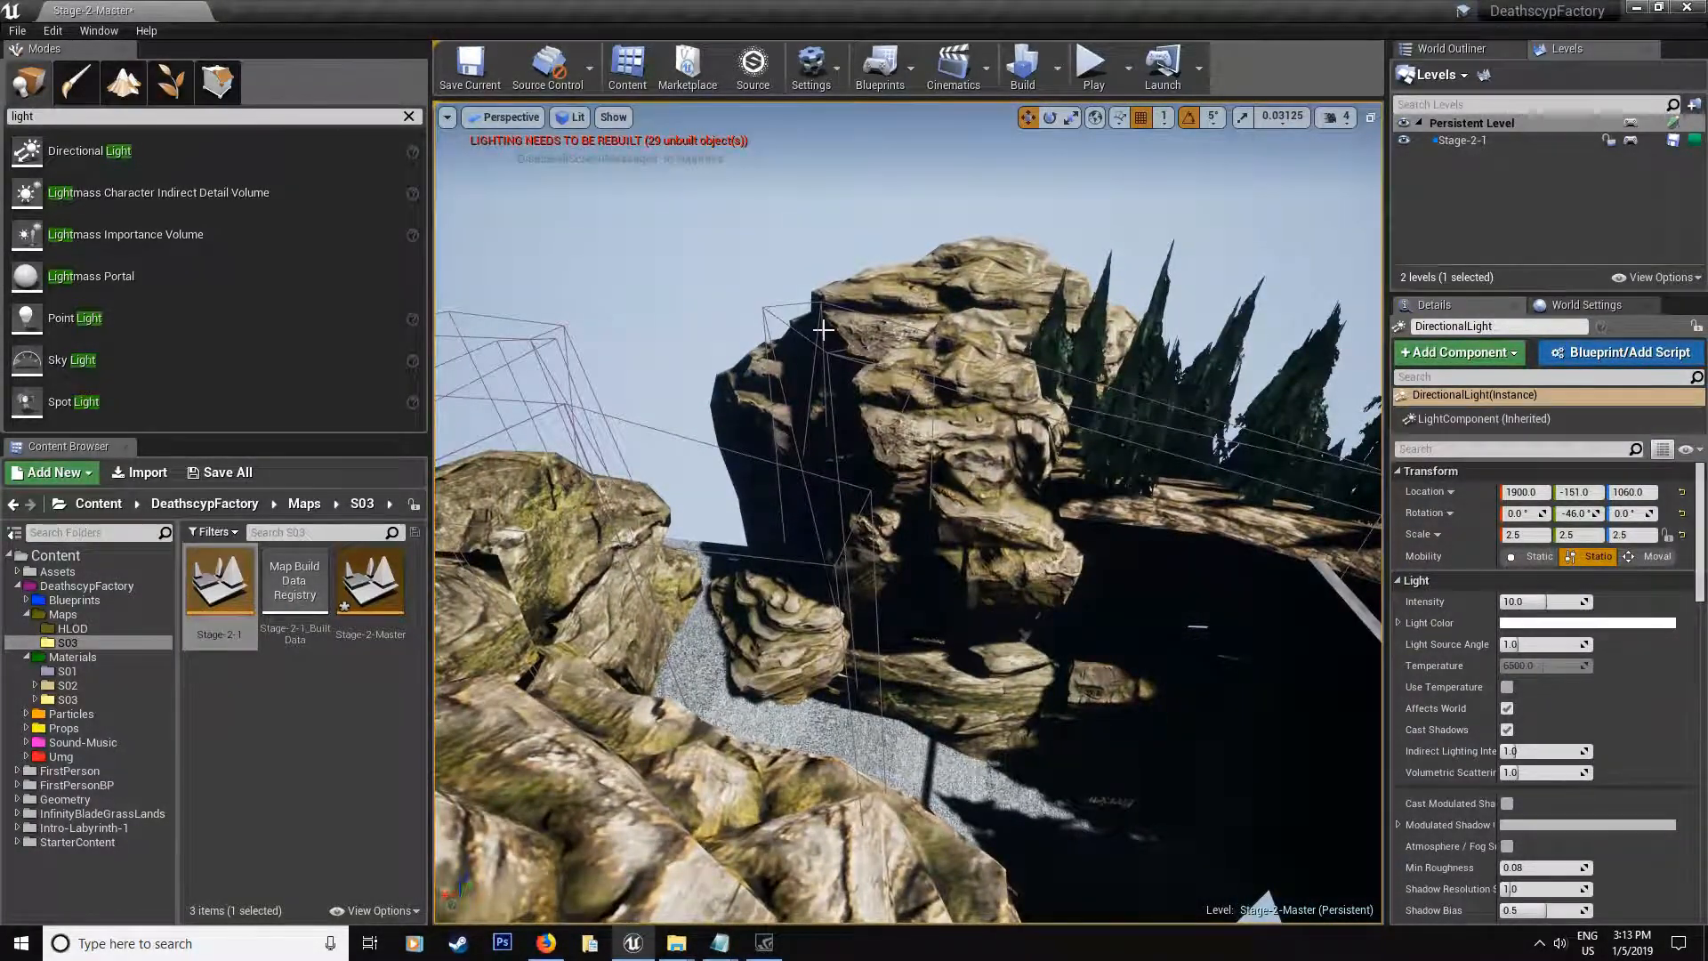
pyautogui.moveTo(824, 330); pyautogui.dragTo(554, 160, button='right')
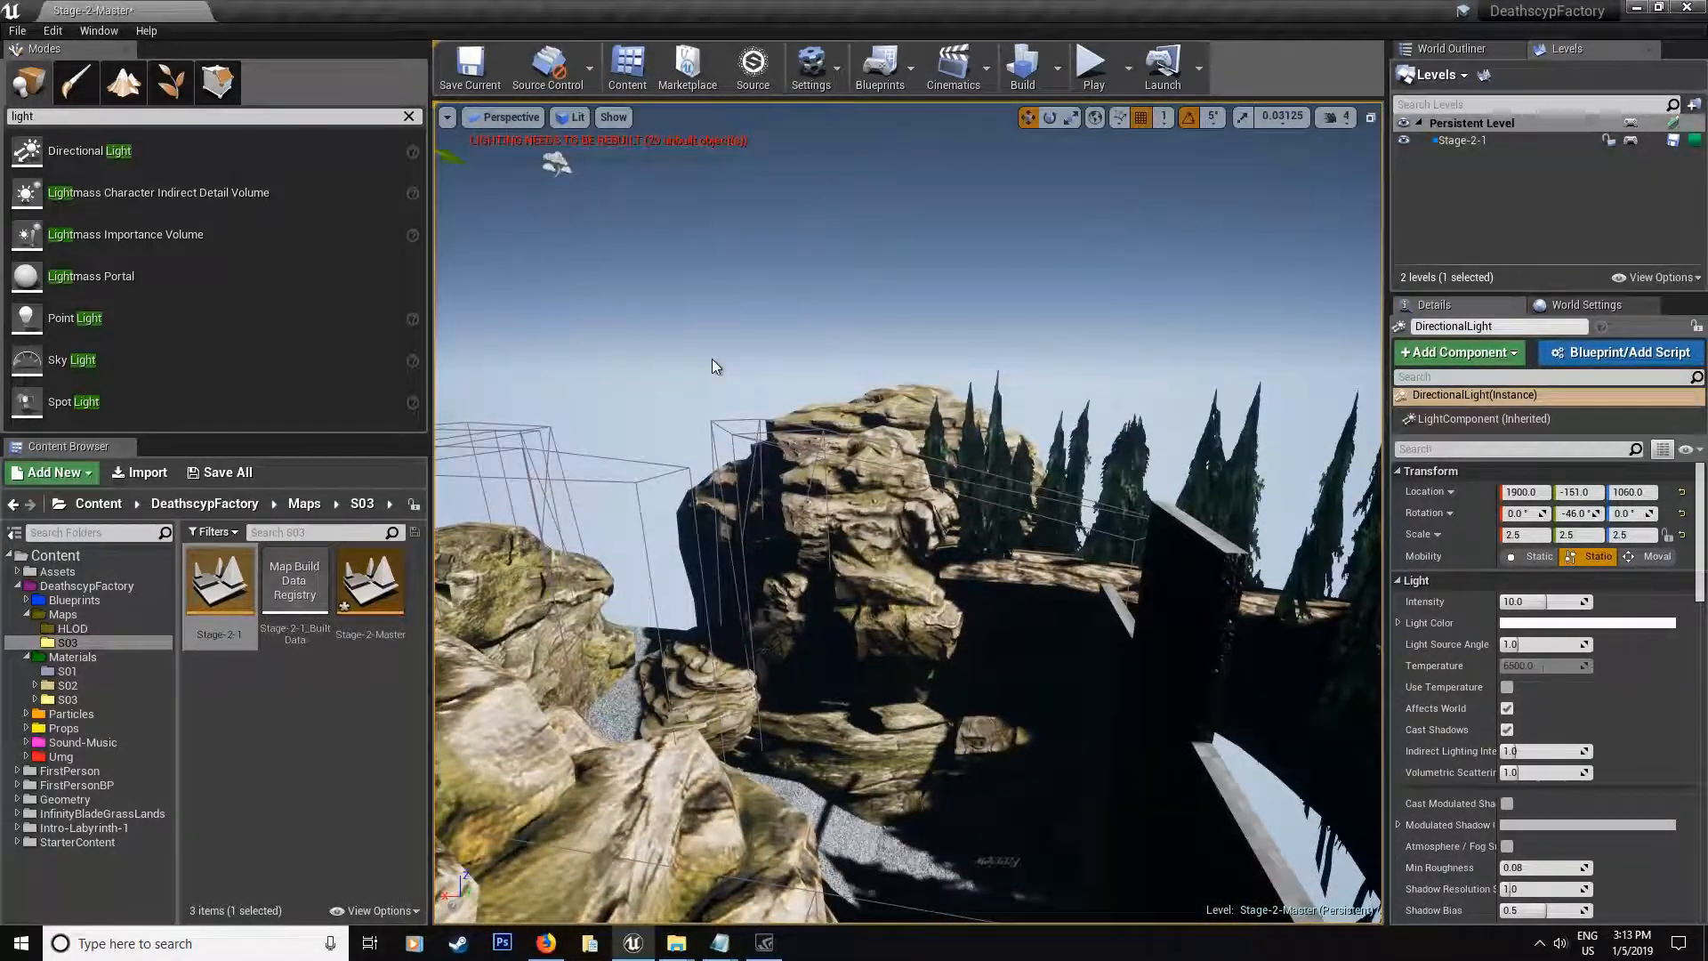
pyautogui.moveTo(711, 358); pyautogui.dragTo(712, 214, button='right')
pyautogui.moveTo(854, 427); pyautogui.dragTo(876, 398, button='right')
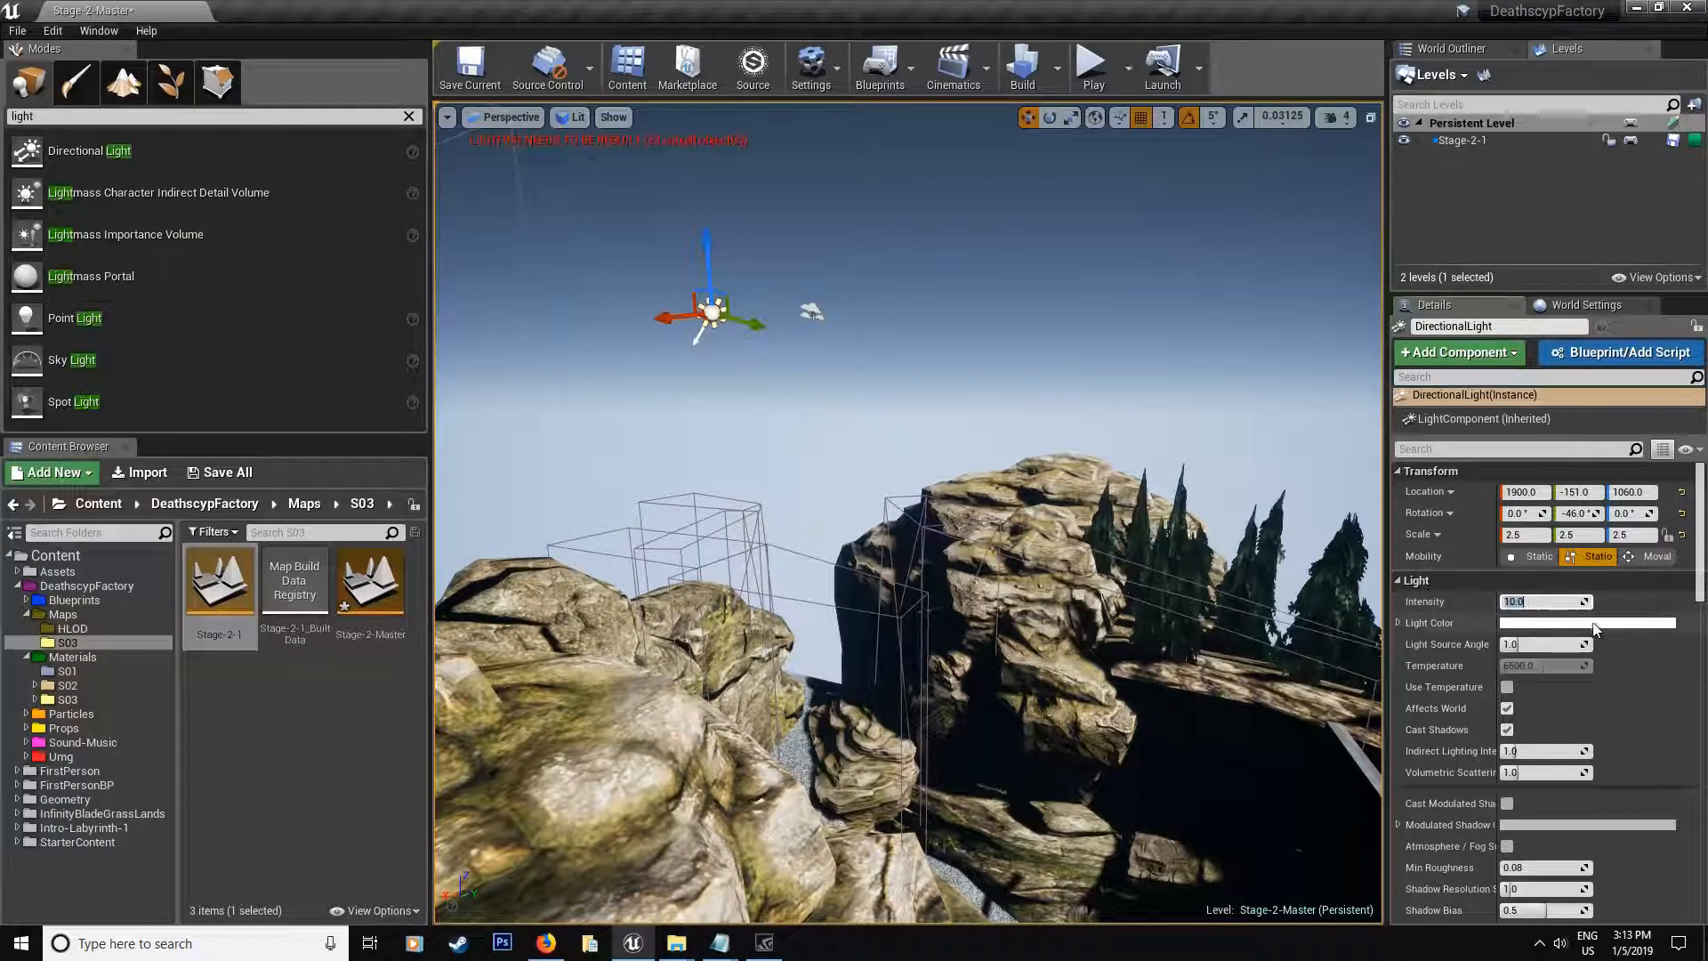
# Step: Lower the directional light's intensity to 1.0
pyautogui.click(1523, 602)
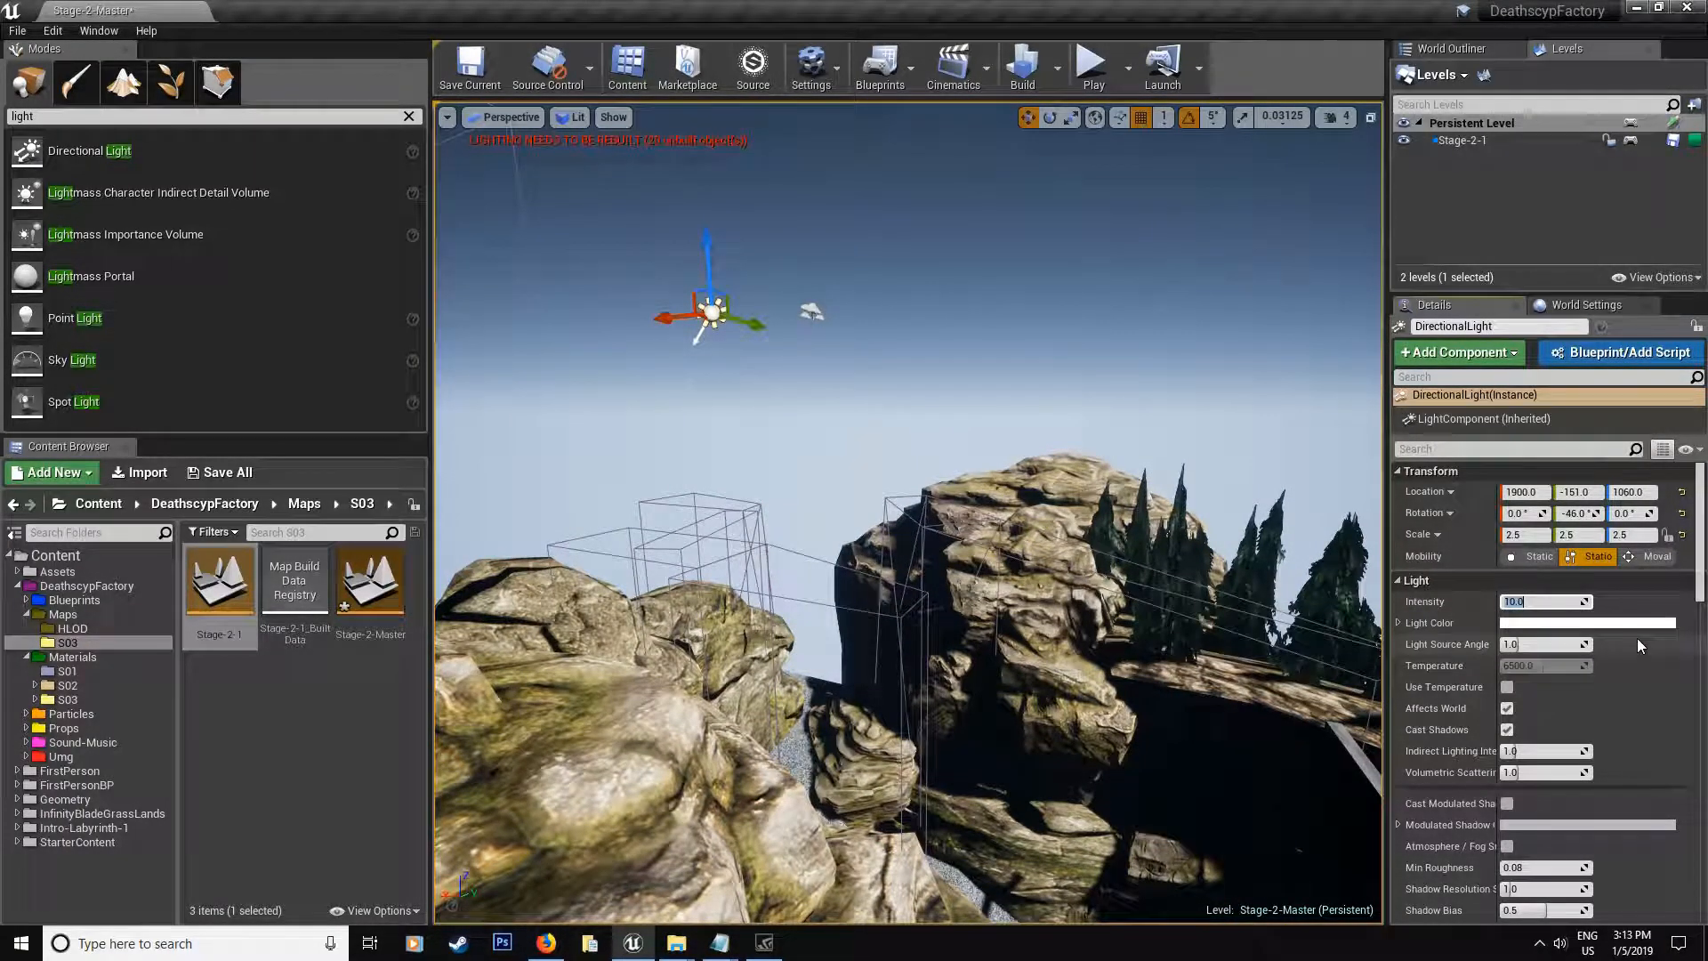
pyautogui.write('1')
pyautogui.press('Return')
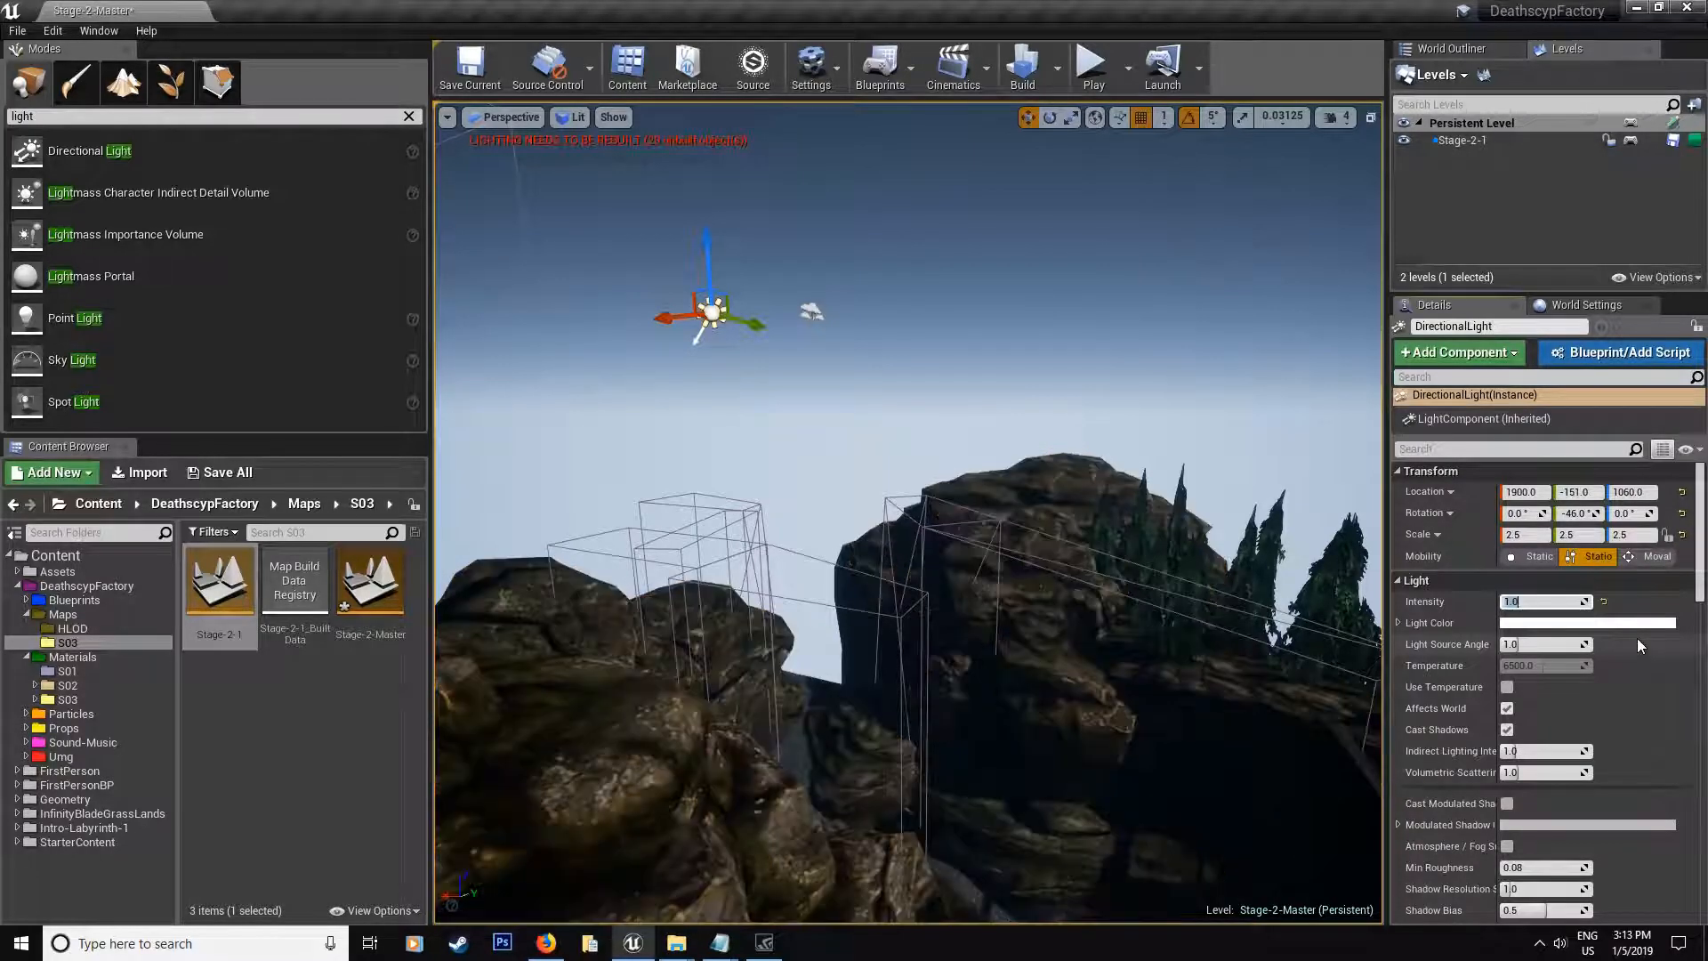
pyautogui.moveTo(908, 535); pyautogui.dragTo(801, 400, button='right')
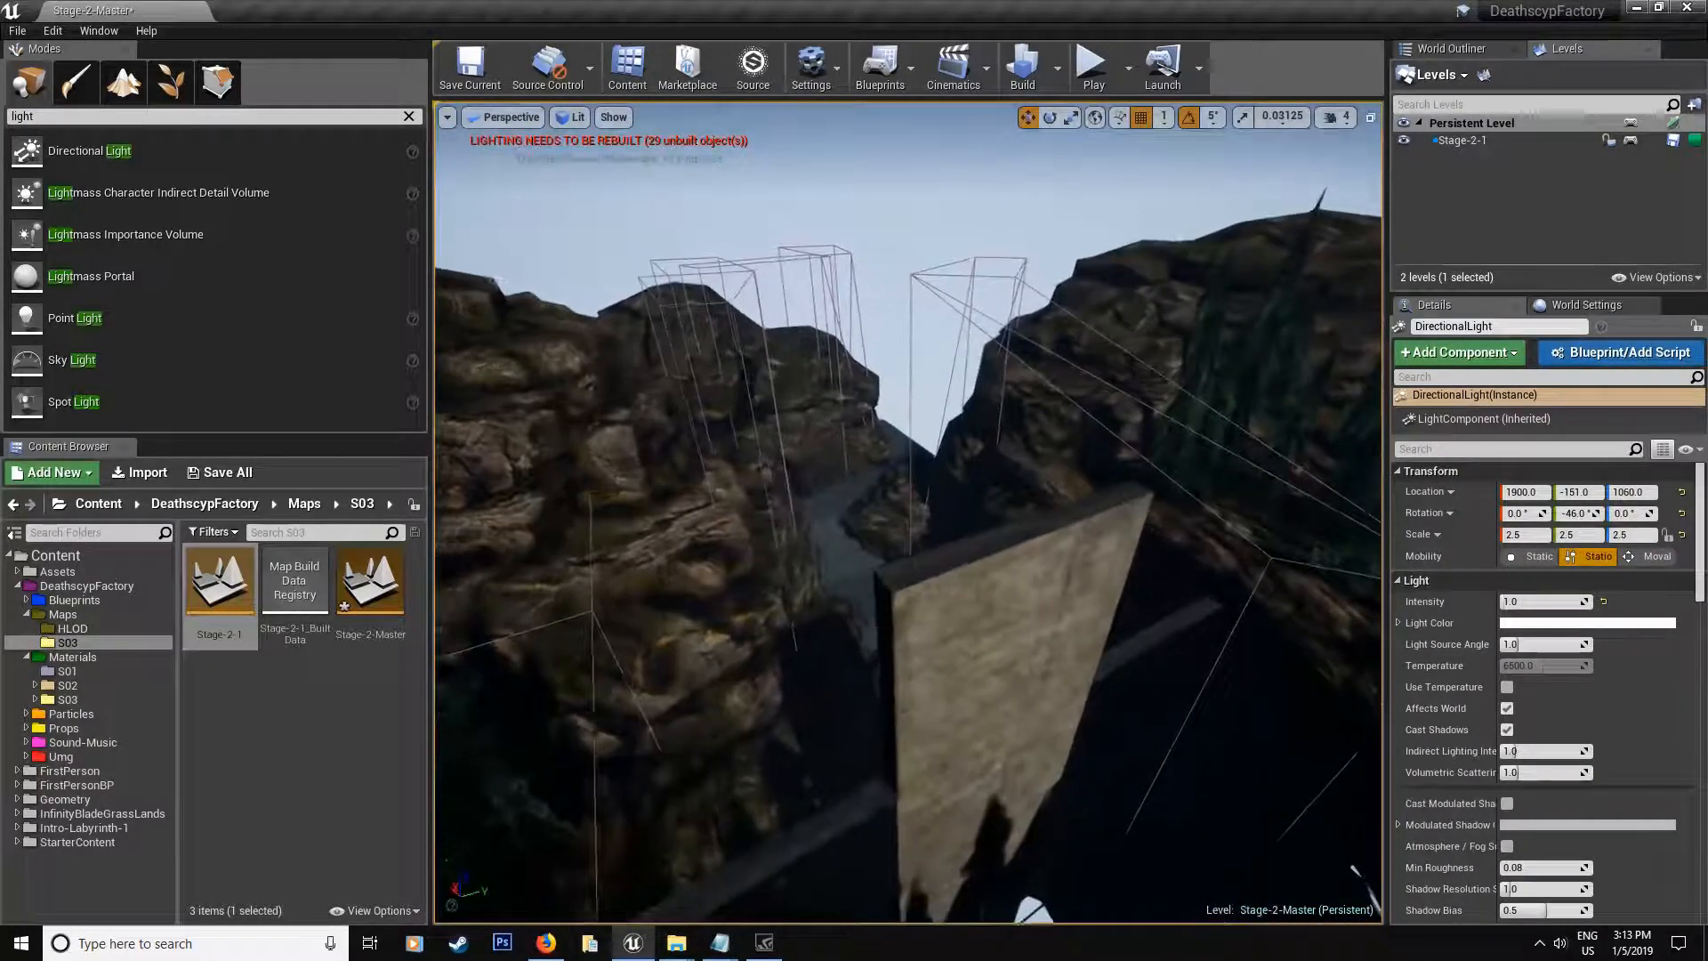
pyautogui.moveTo(908, 534); pyautogui.dragTo(667, 668, button='right')
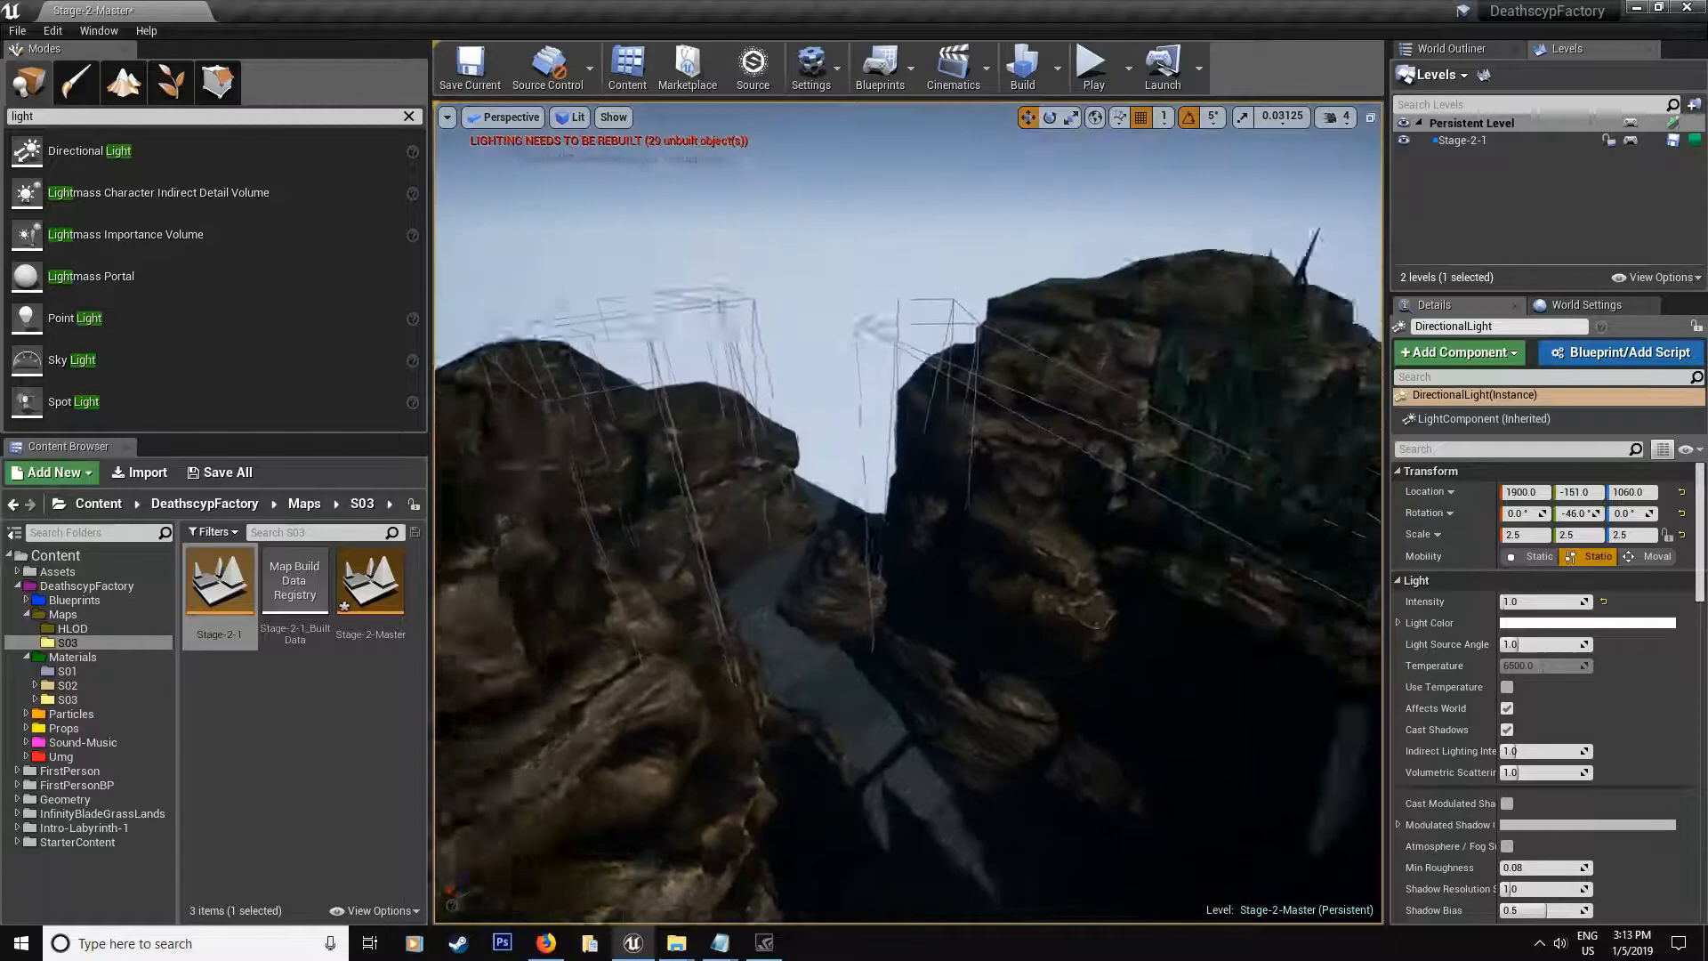
pyautogui.moveTo(974, 562); pyautogui.dragTo(1001, 598, button='right')
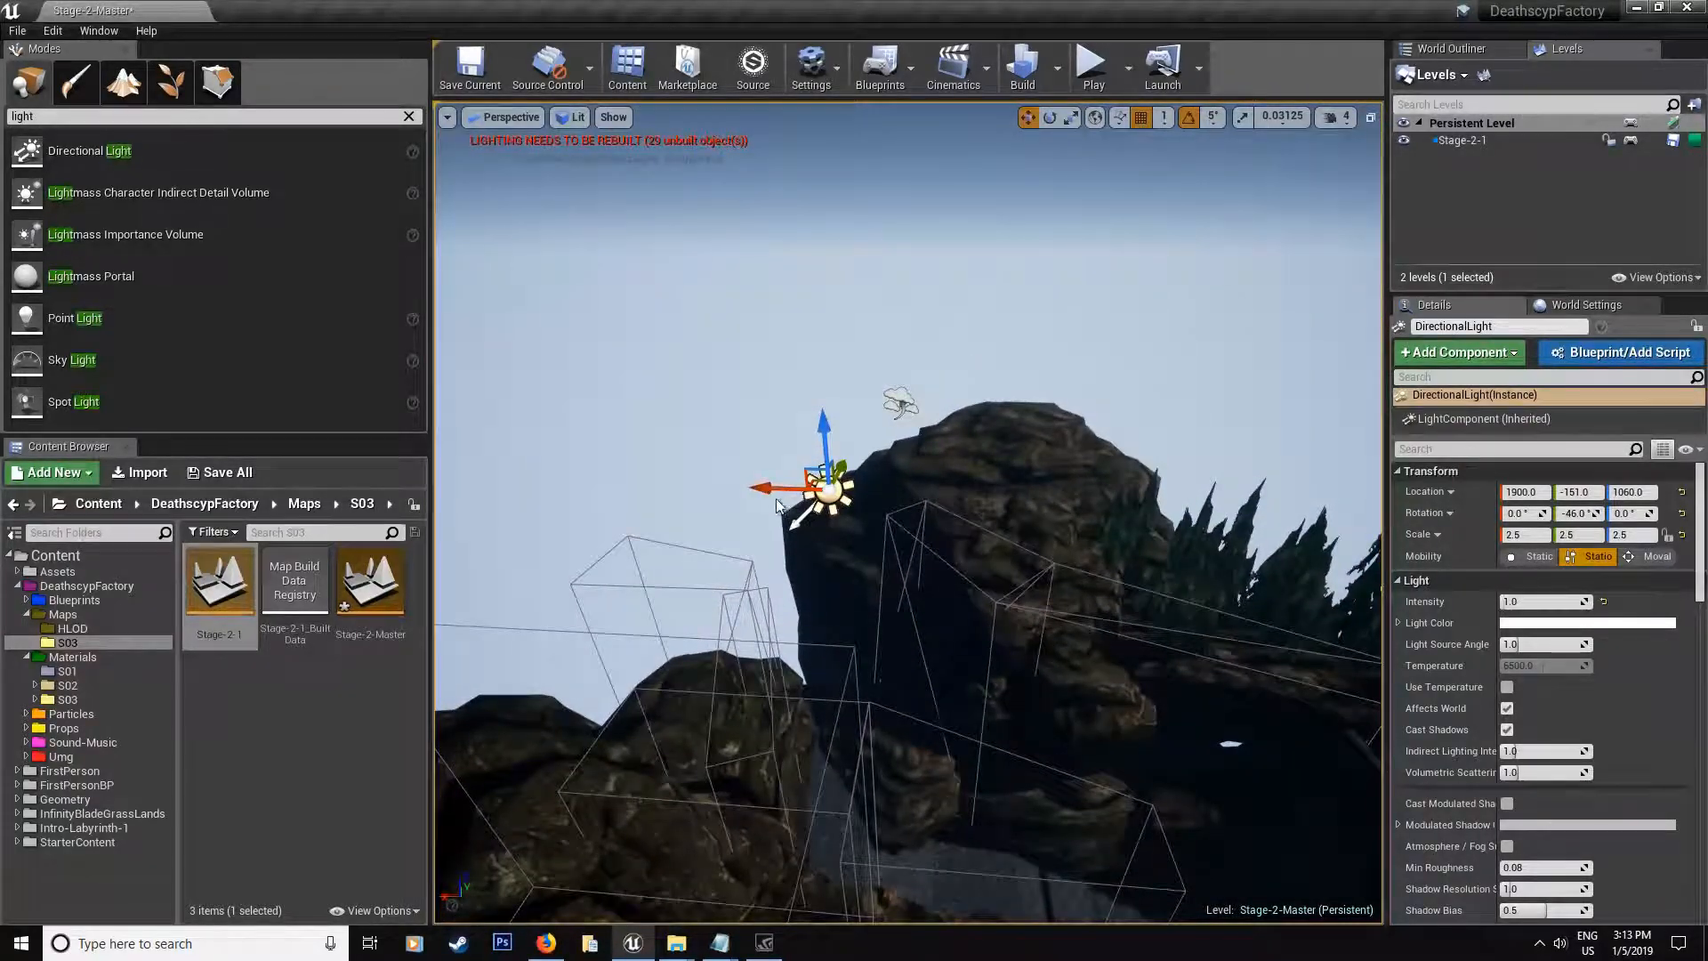
# Step: Move the directional light with the translate gizmo to sit over the rocks
pyautogui.moveTo(775, 488); pyautogui.dragTo(507, 494)
pyautogui.moveTo(801, 535); pyautogui.dragTo(796, 558, button='right')
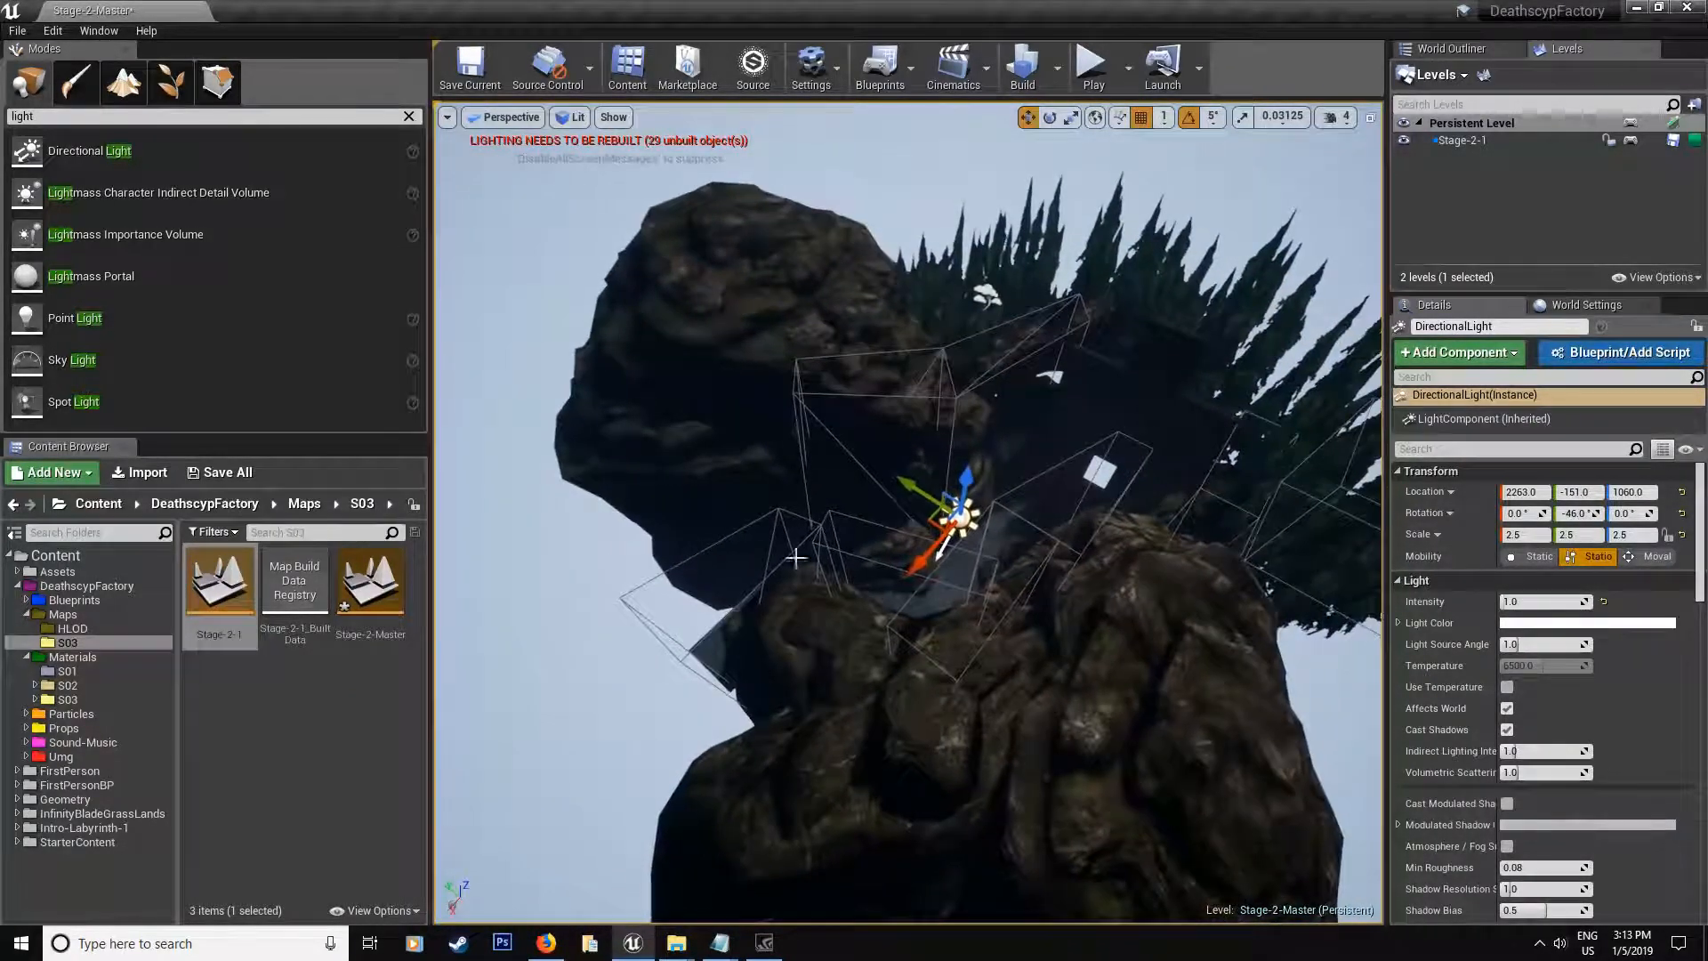
pyautogui.moveTo(942, 514); pyautogui.dragTo(708, 387)
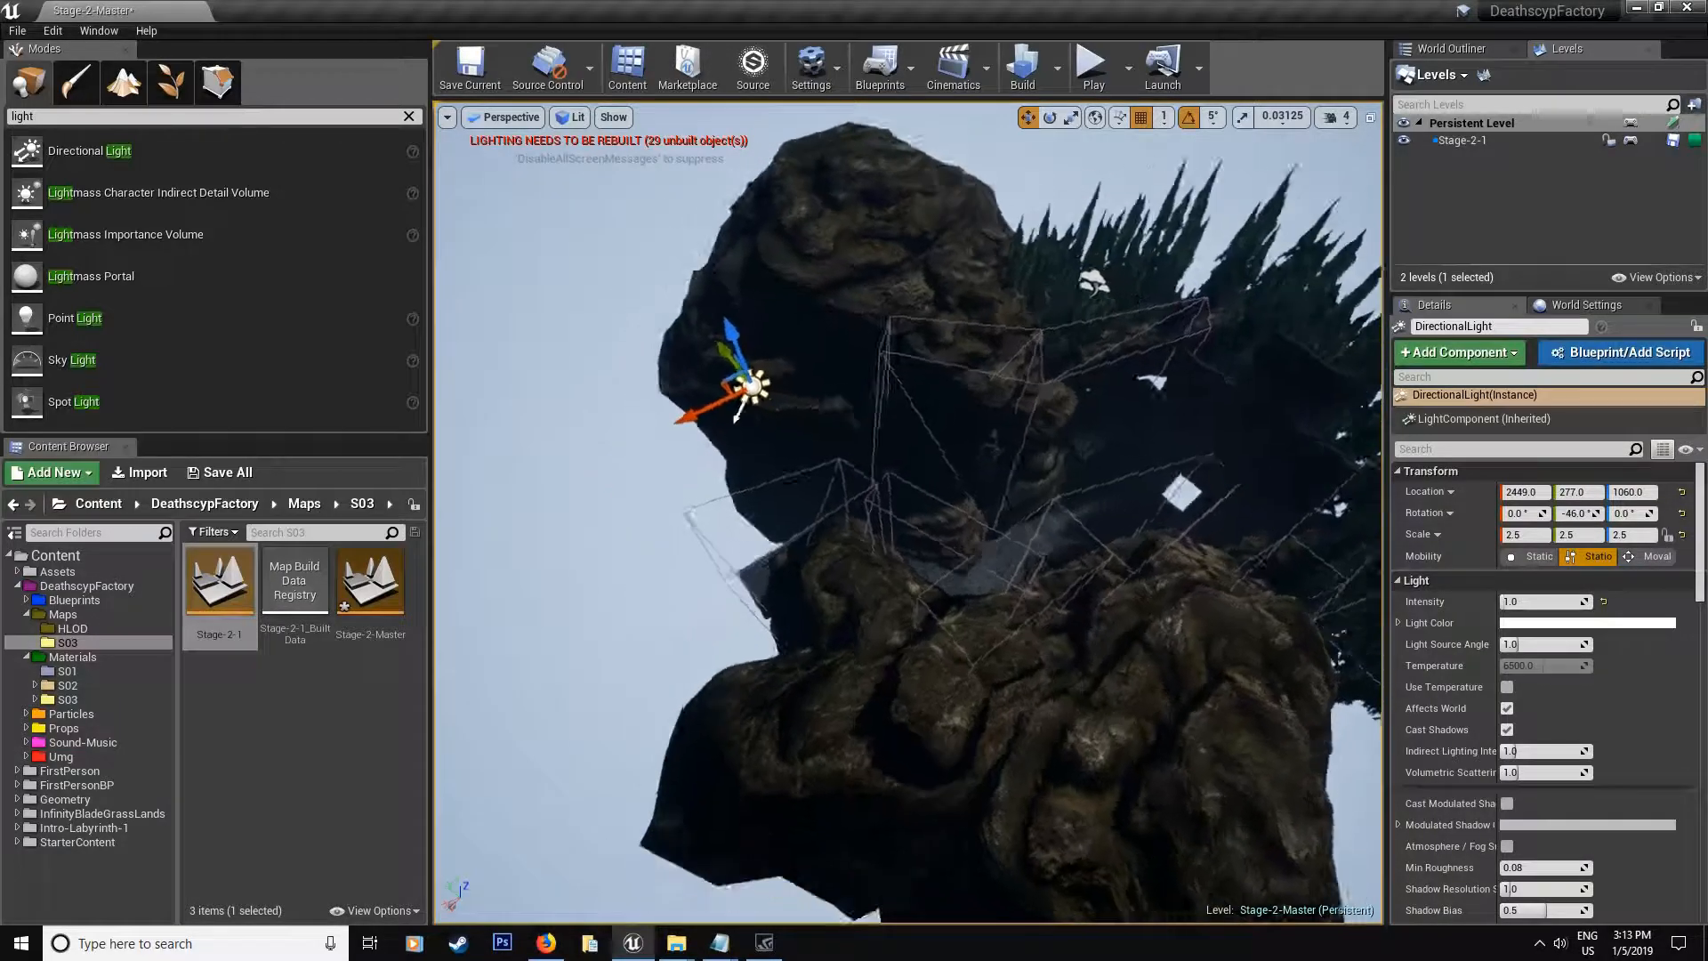
pyautogui.moveTo(748, 441); pyautogui.dragTo(801, 267, button='right')
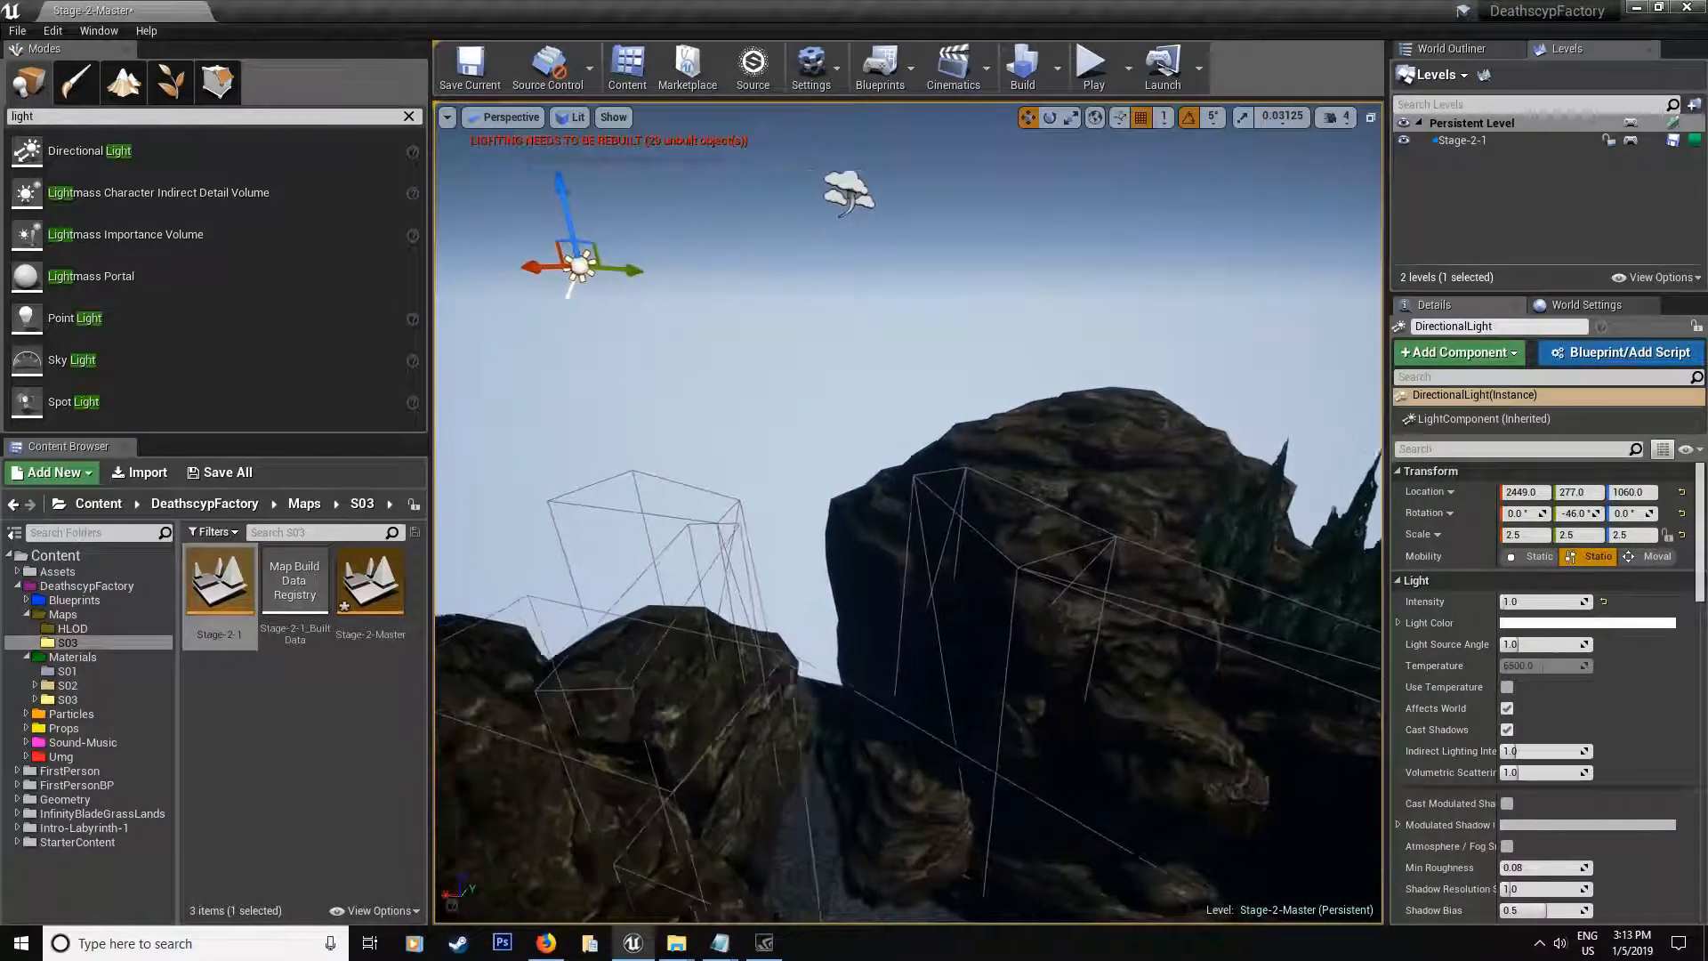
pyautogui.moveTo(908, 534); pyautogui.dragTo(800, 427, button='right')
pyautogui.moveTo(908, 534)
pyautogui.mouseDown(button='right')
pyautogui.moveTo(748, 508)
pyautogui.moveTo(922, 580)
pyautogui.mouseUp(button='right')
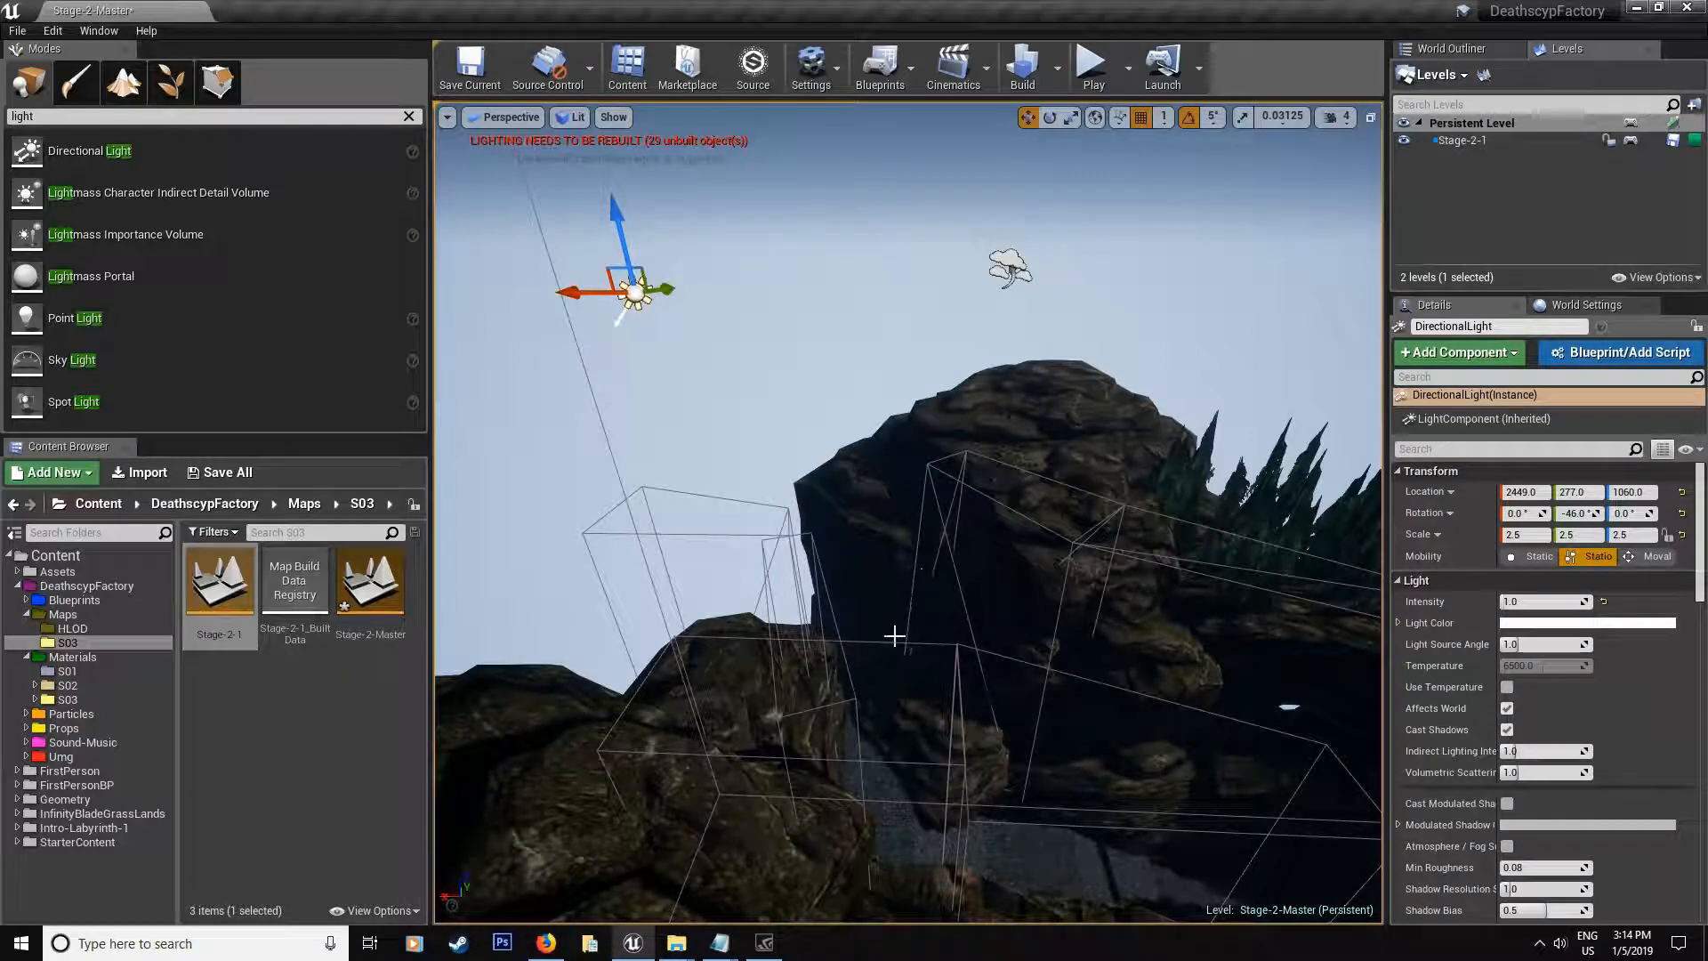
# Step: Disable Cast Shadows on the directional light and switch to the rotate gizmo
pyautogui.click(1510, 732)
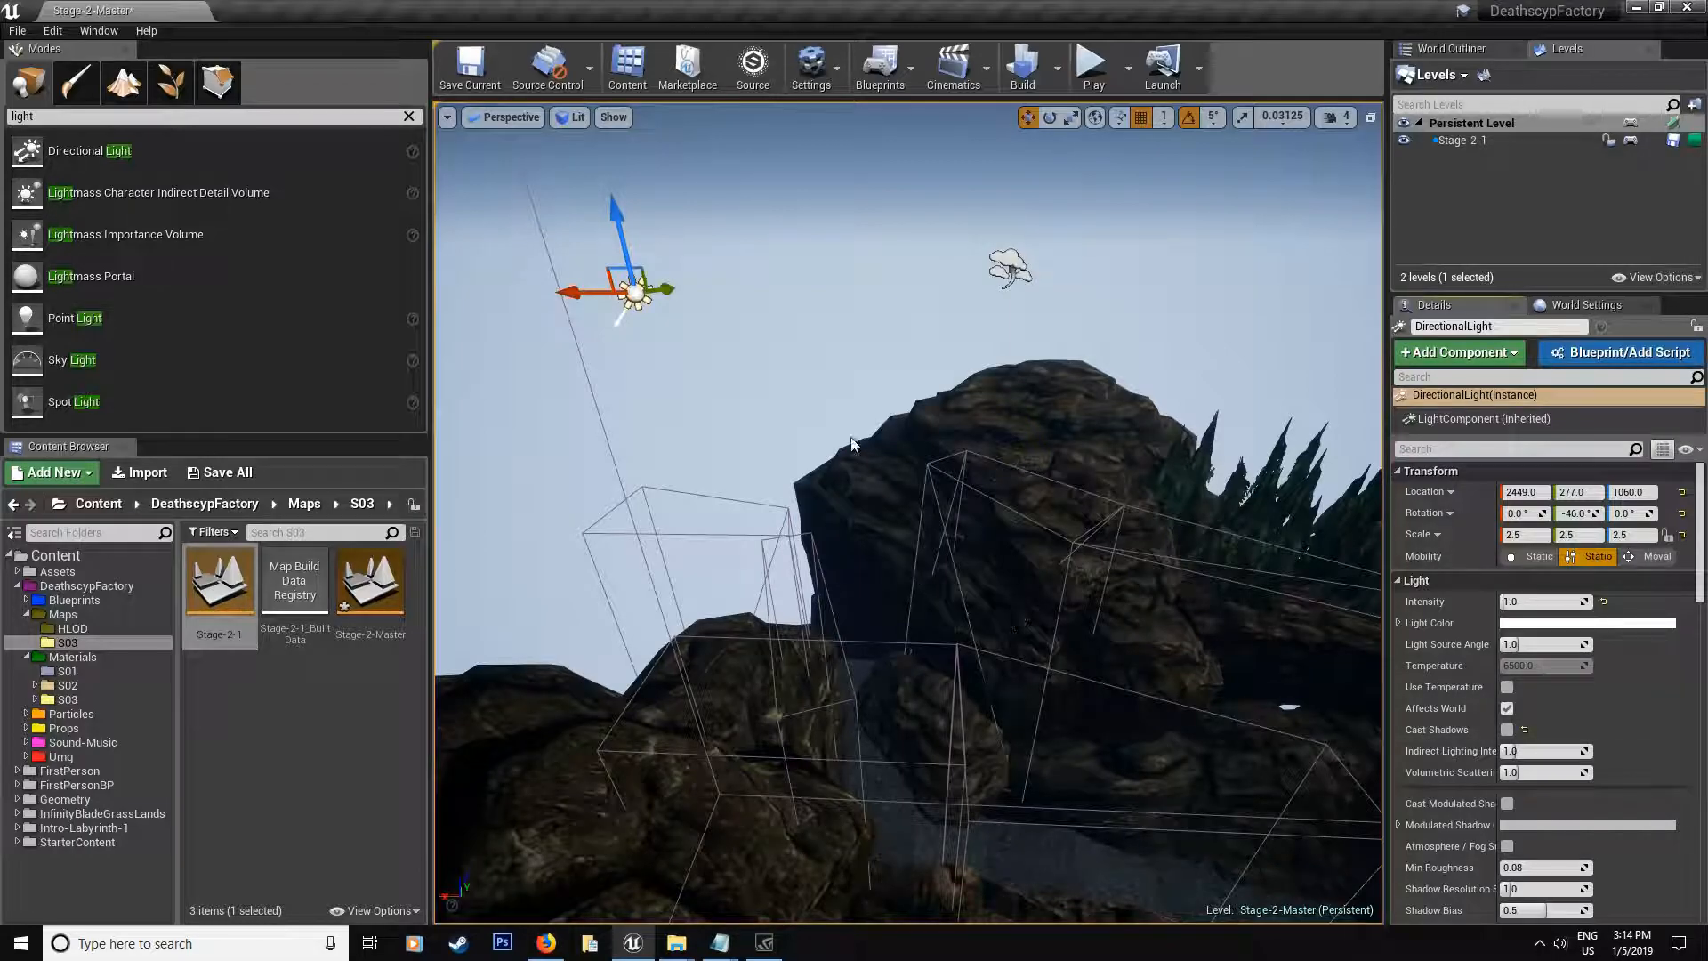
pyautogui.moveTo(1050, 639)
pyautogui.mouseDown(button='right')
pyautogui.moveTo(956, 401)
pyautogui.moveTo(587, 561)
pyautogui.mouseUp(button='right')
pyautogui.press('space')
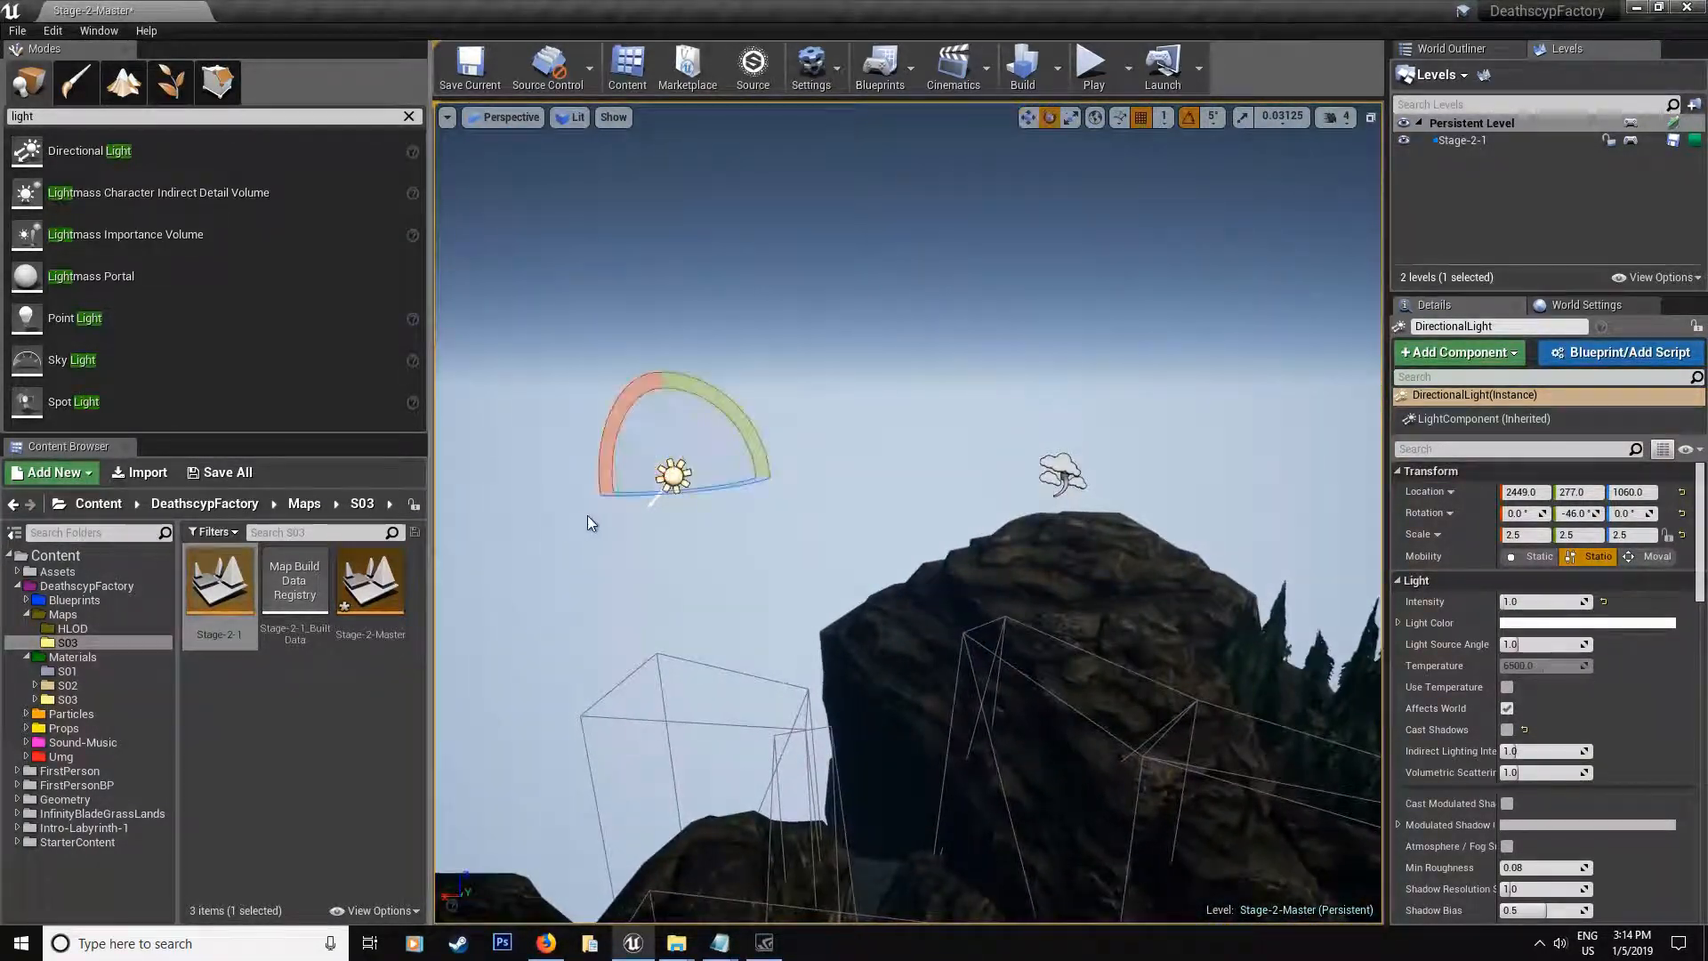
pyautogui.press('space')
pyautogui.moveTo(716, 439); pyautogui.dragTo(827, 401, button='right')
pyautogui.press('space')
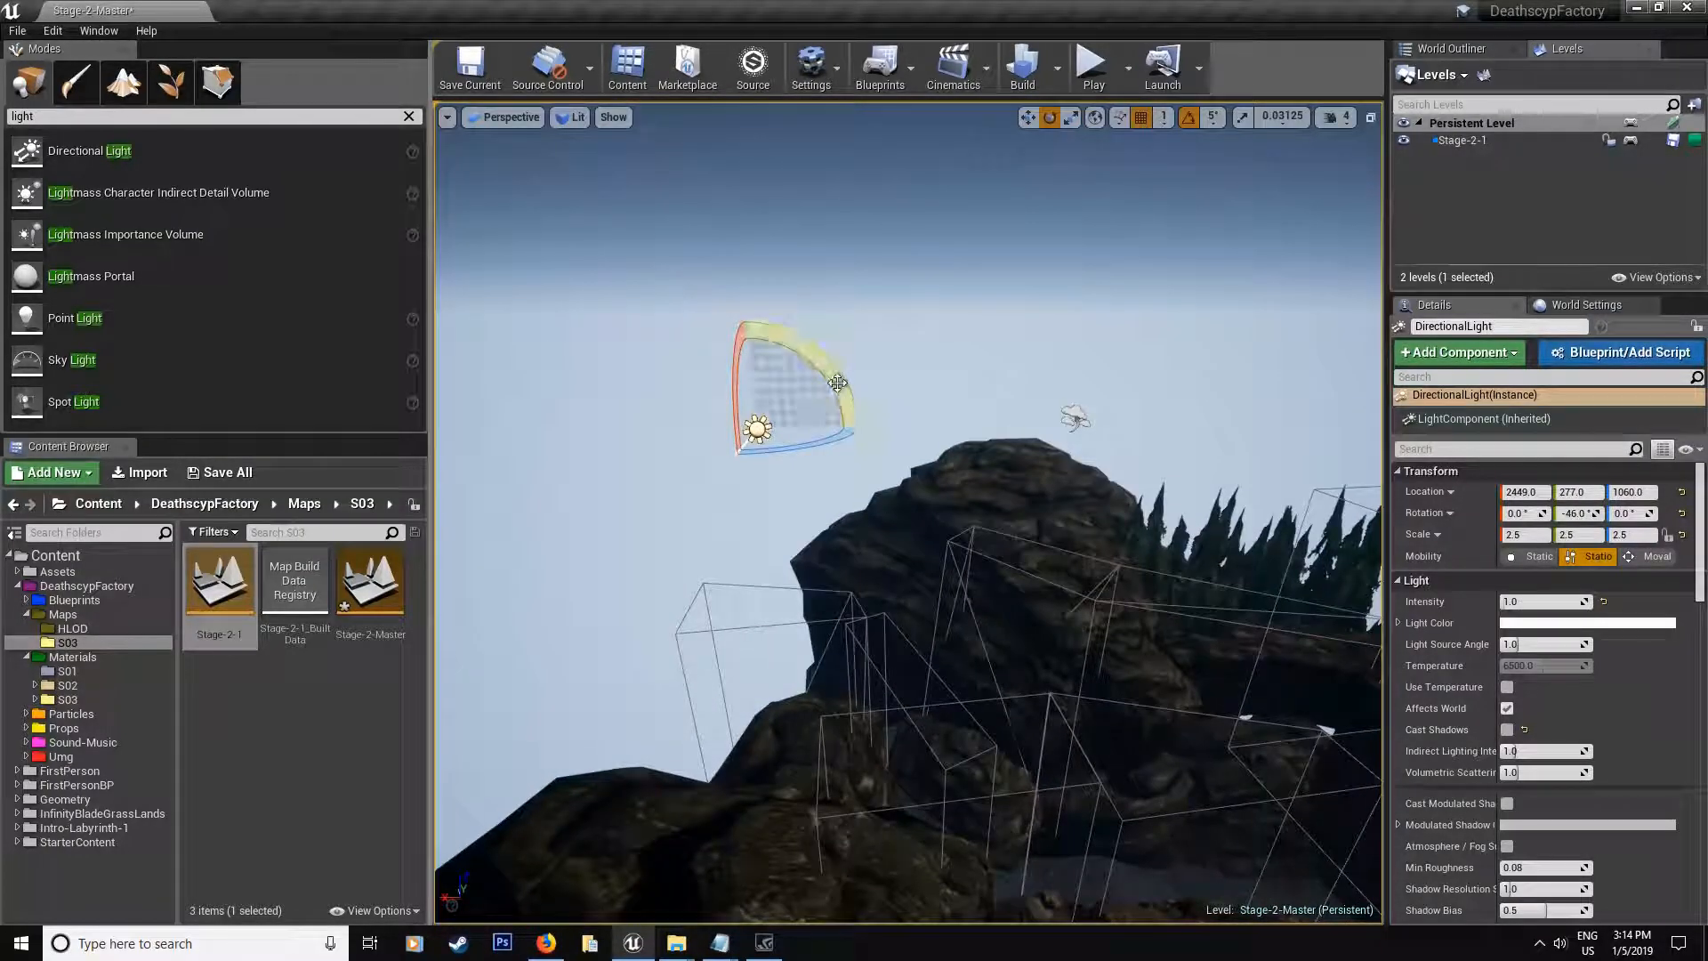
# Step: Rotate the directional light to shine steeply down into the canyon
pyautogui.moveTo(842, 384); pyautogui.dragTo(802, 400)
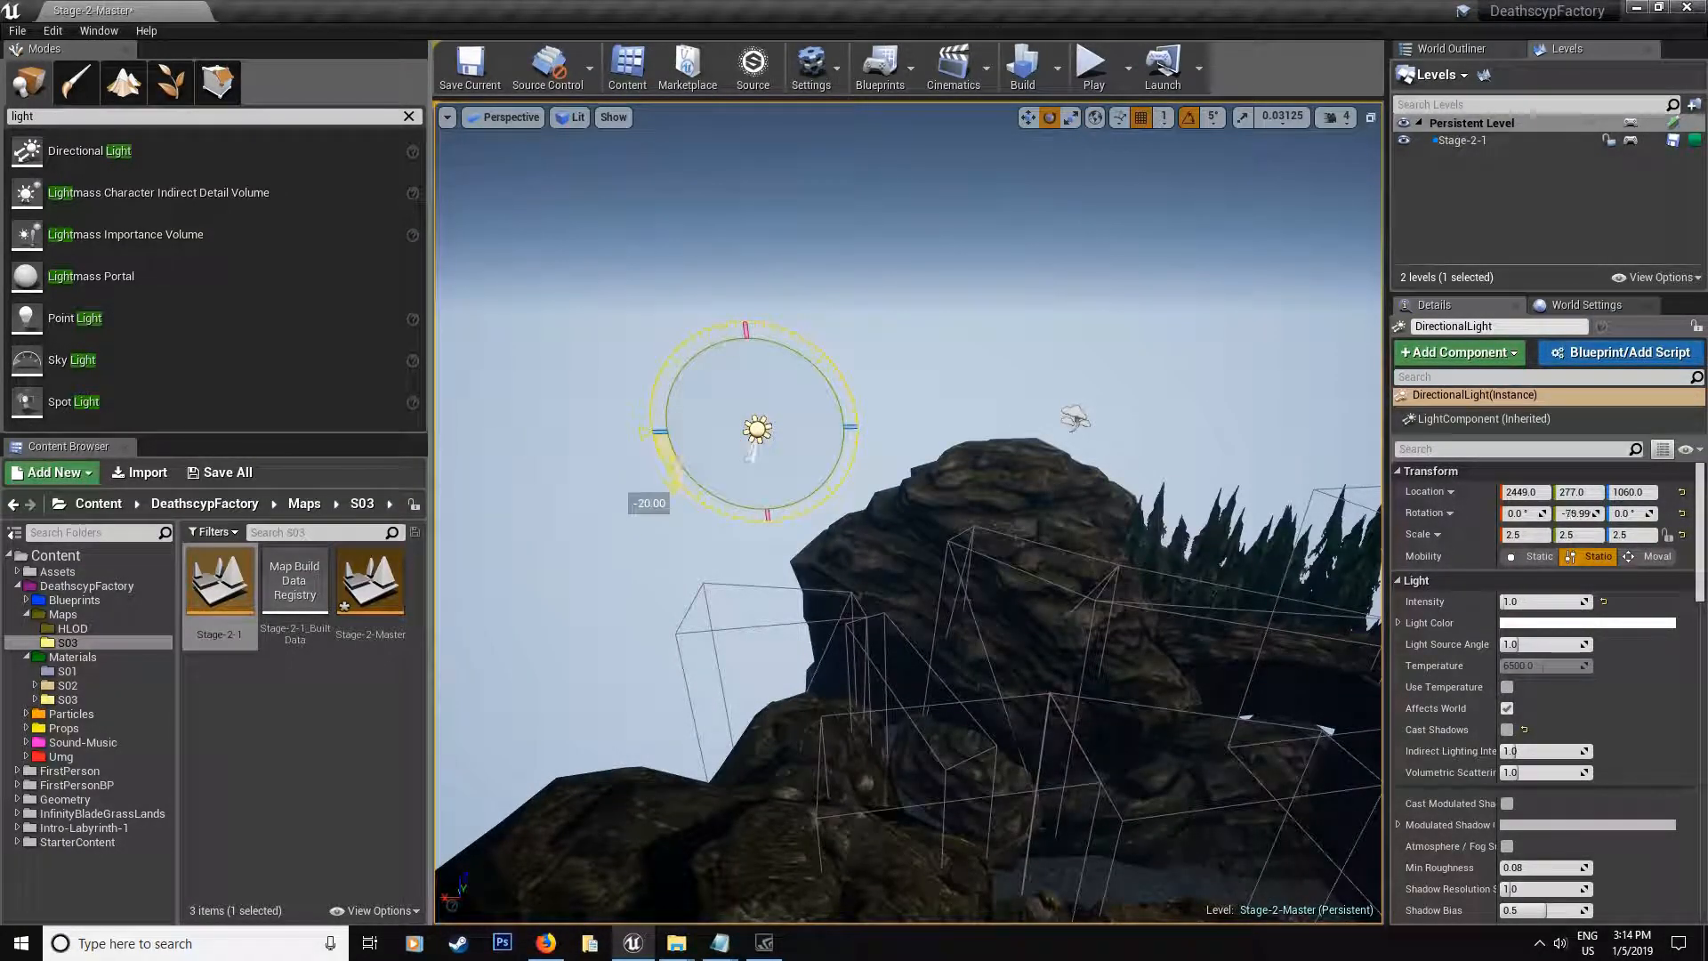
pyautogui.moveTo(761, 454); pyautogui.dragTo(774, 464)
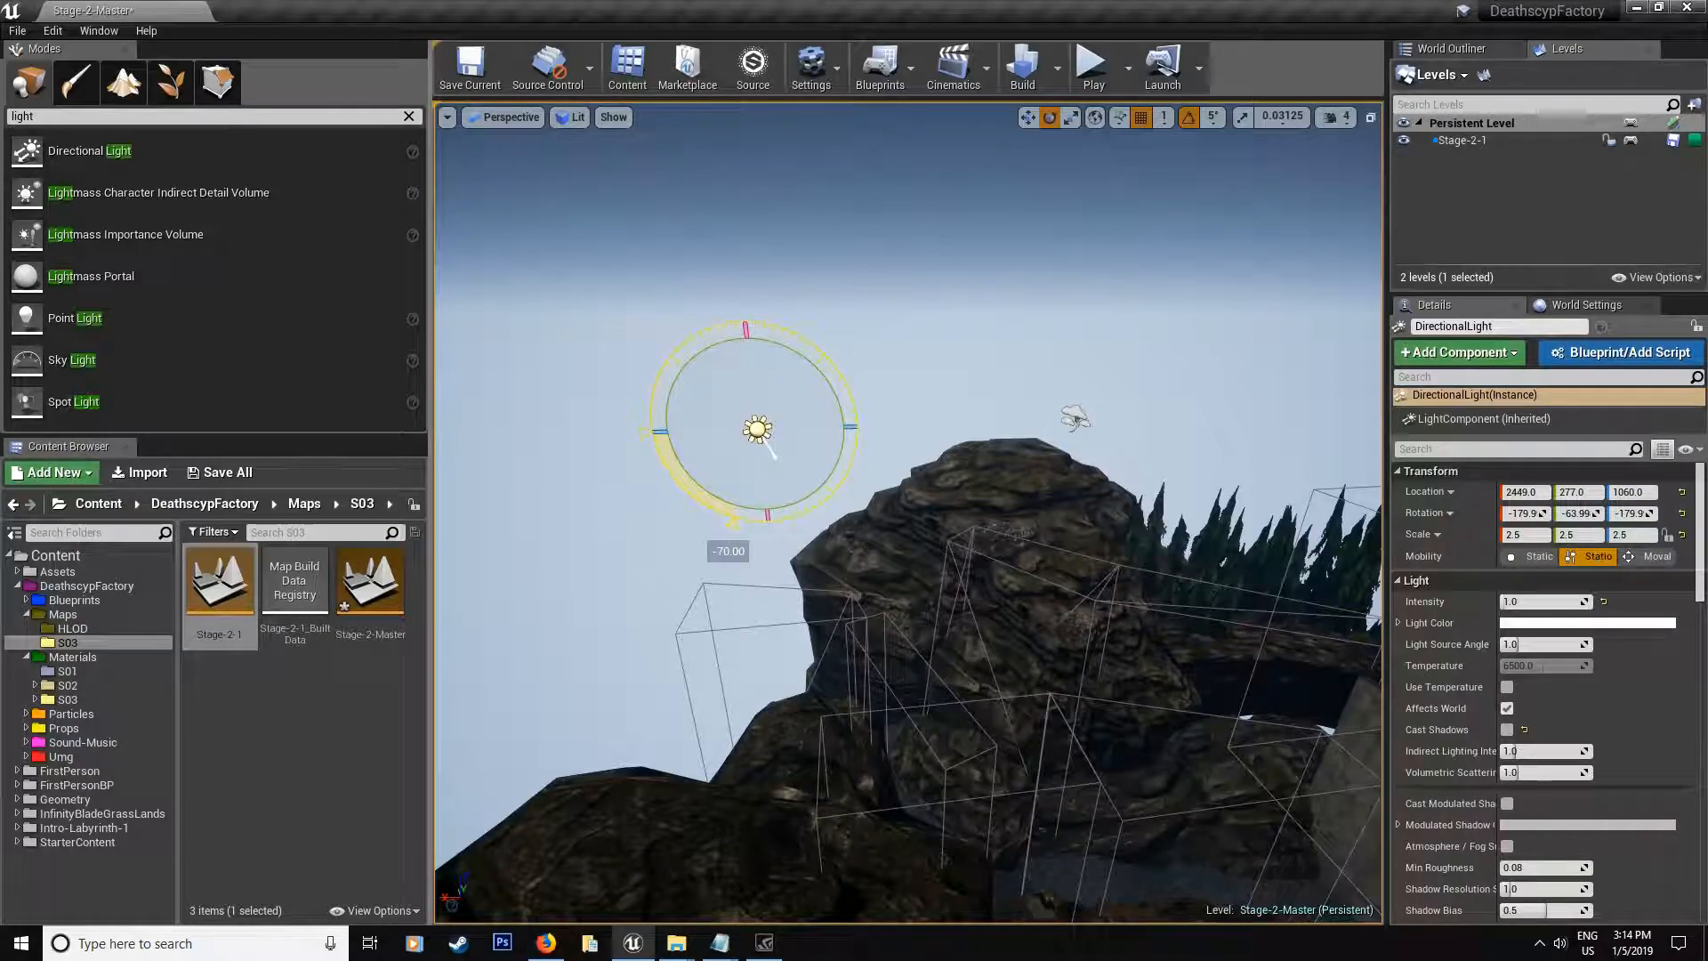
pyautogui.moveTo(934, 601); pyautogui.dragTo(882, 561, button='right')
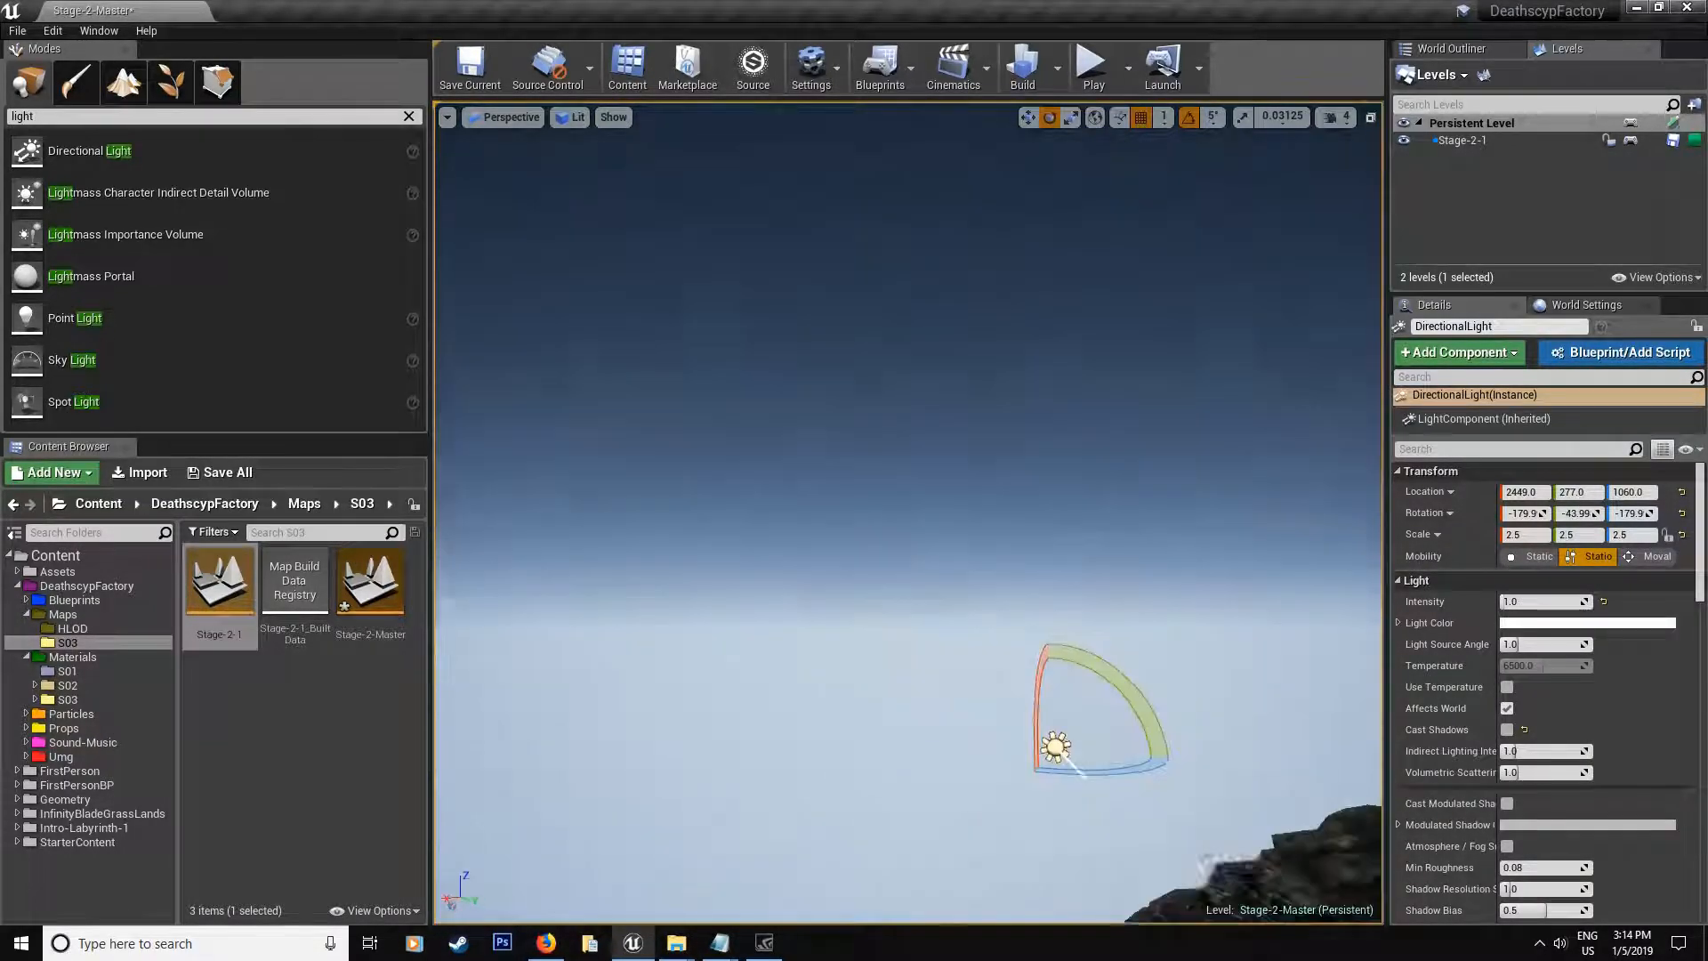
pyautogui.moveTo(907, 534); pyautogui.dragTo(825, 364, button='right')
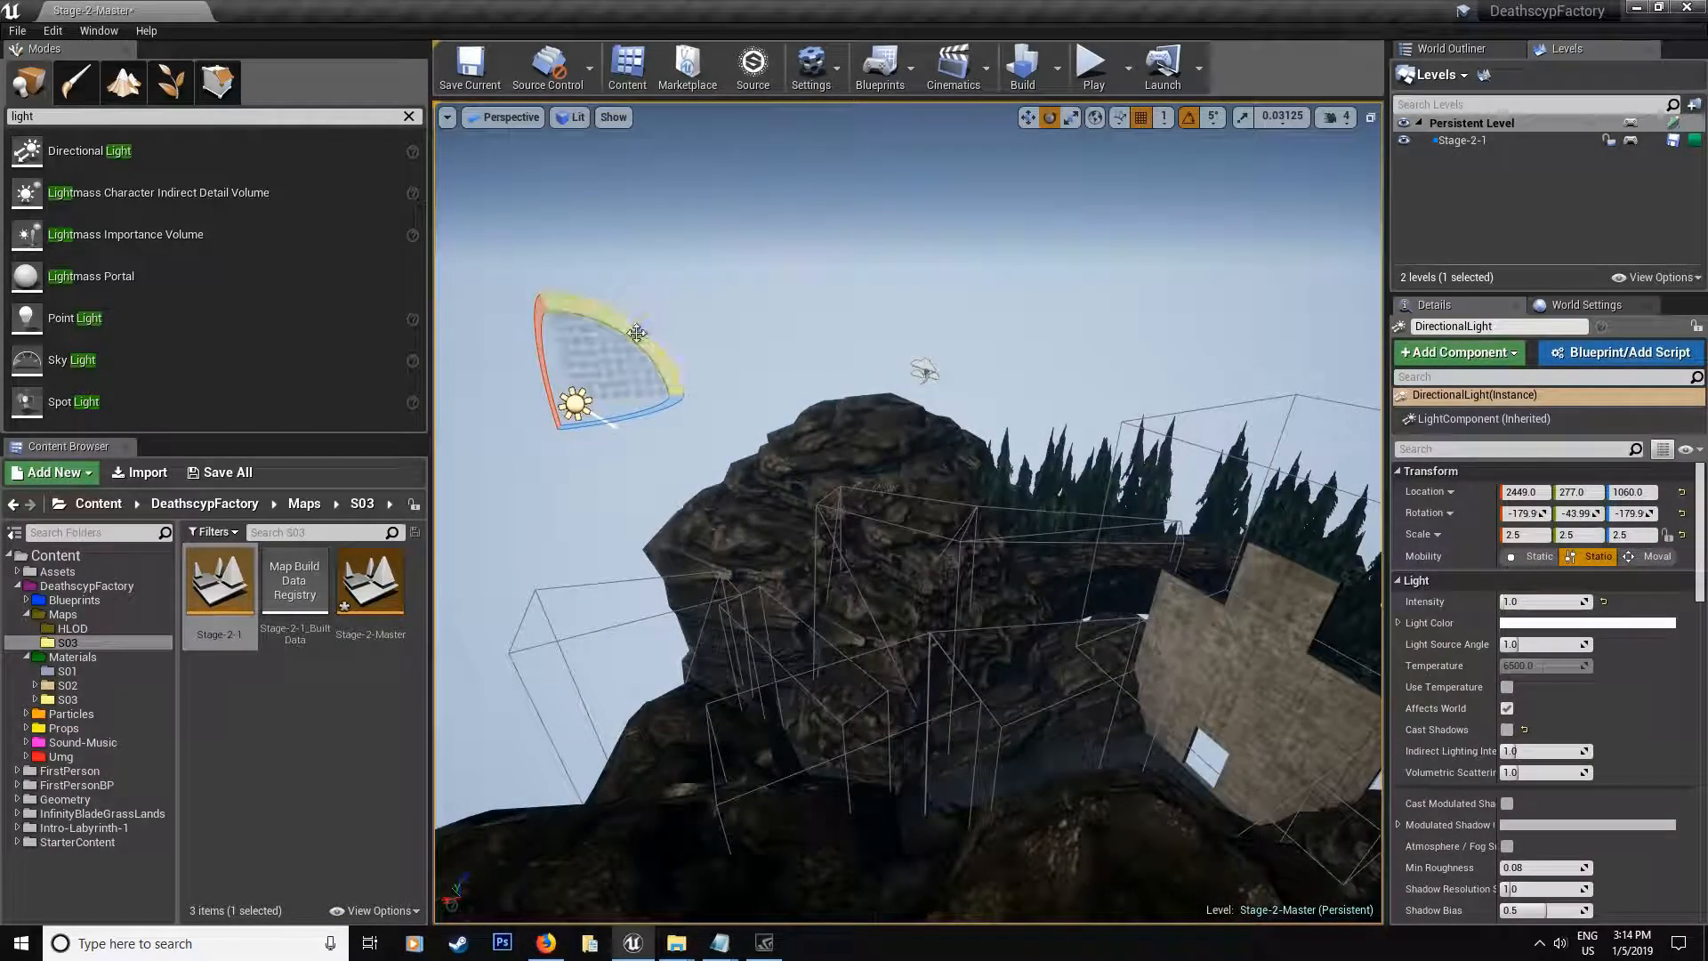
pyautogui.moveTo(638, 333); pyautogui.dragTo(615, 414)
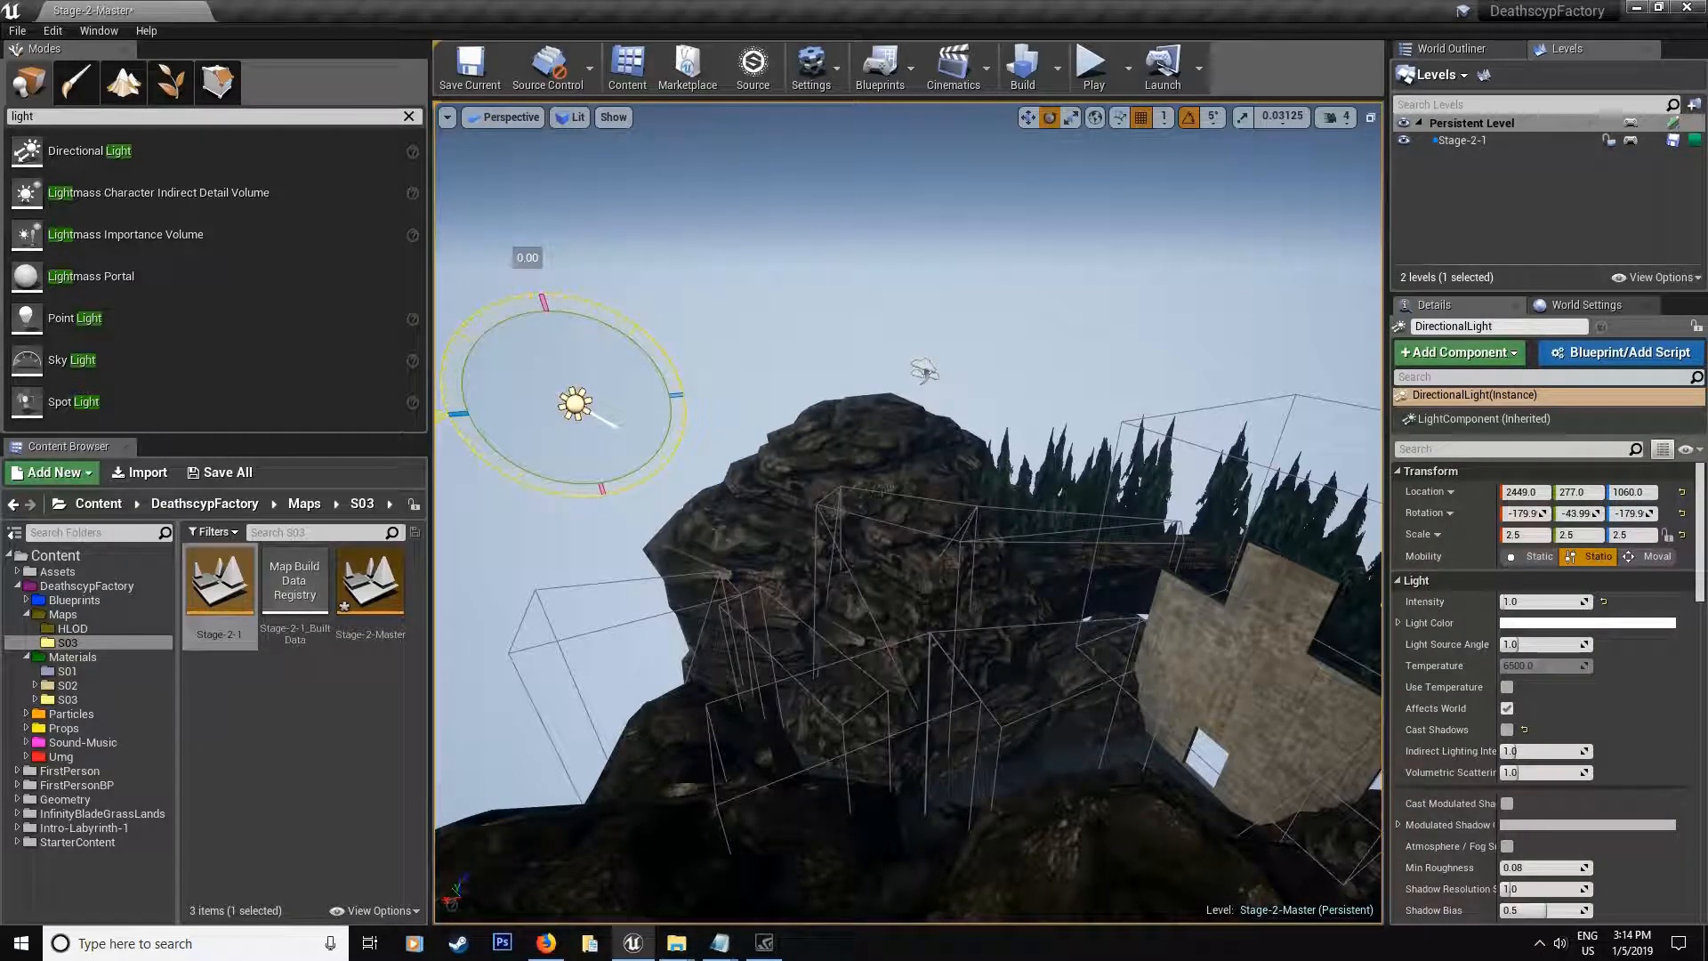
pyautogui.moveTo(608, 425); pyautogui.dragTo(588, 427)
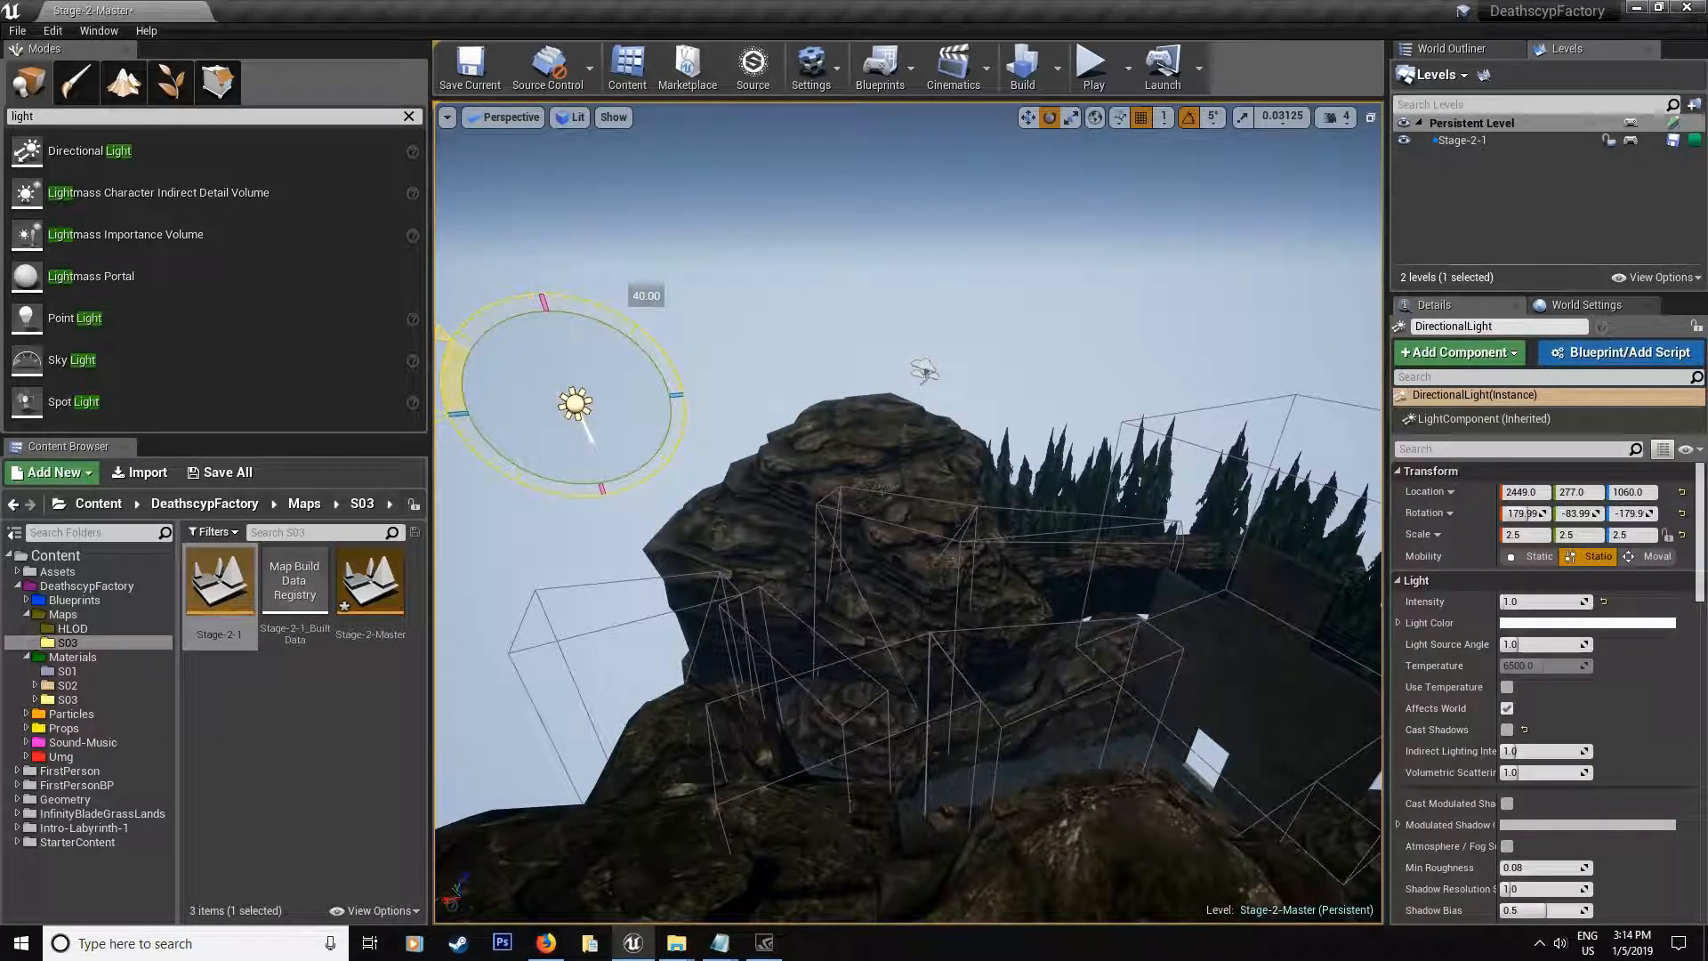
pyautogui.moveTo(587, 427); pyautogui.dragTo(579, 361)
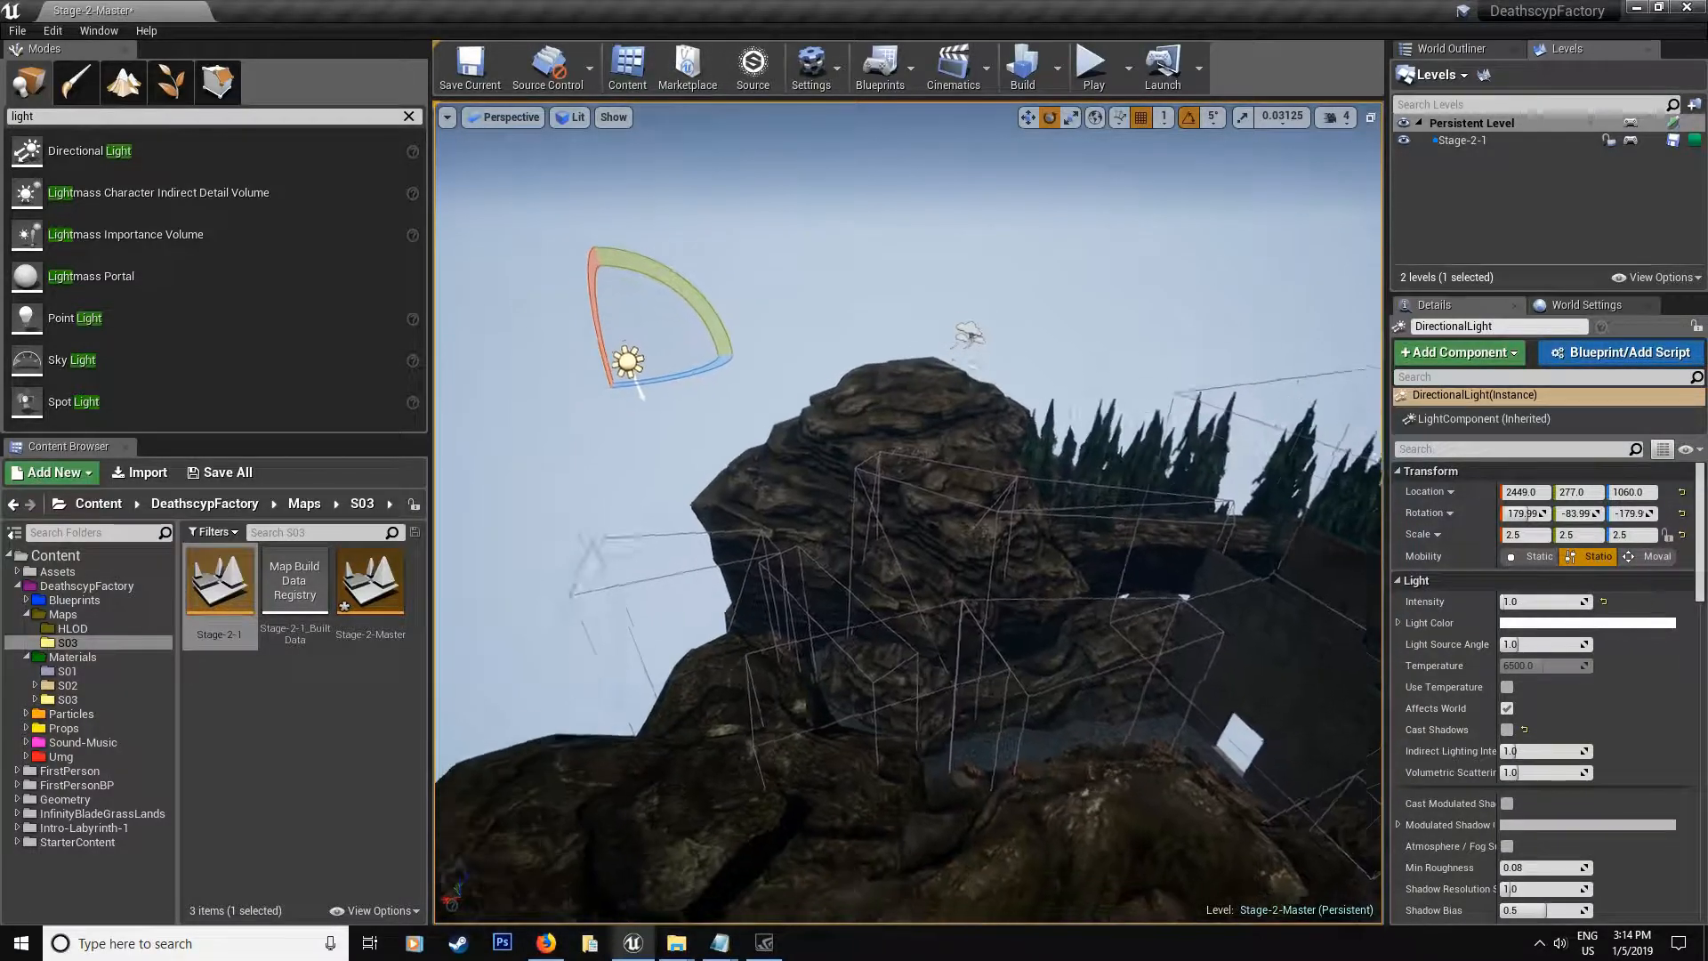
pyautogui.moveTo(591, 585); pyautogui.dragTo(901, 541, button='middle')
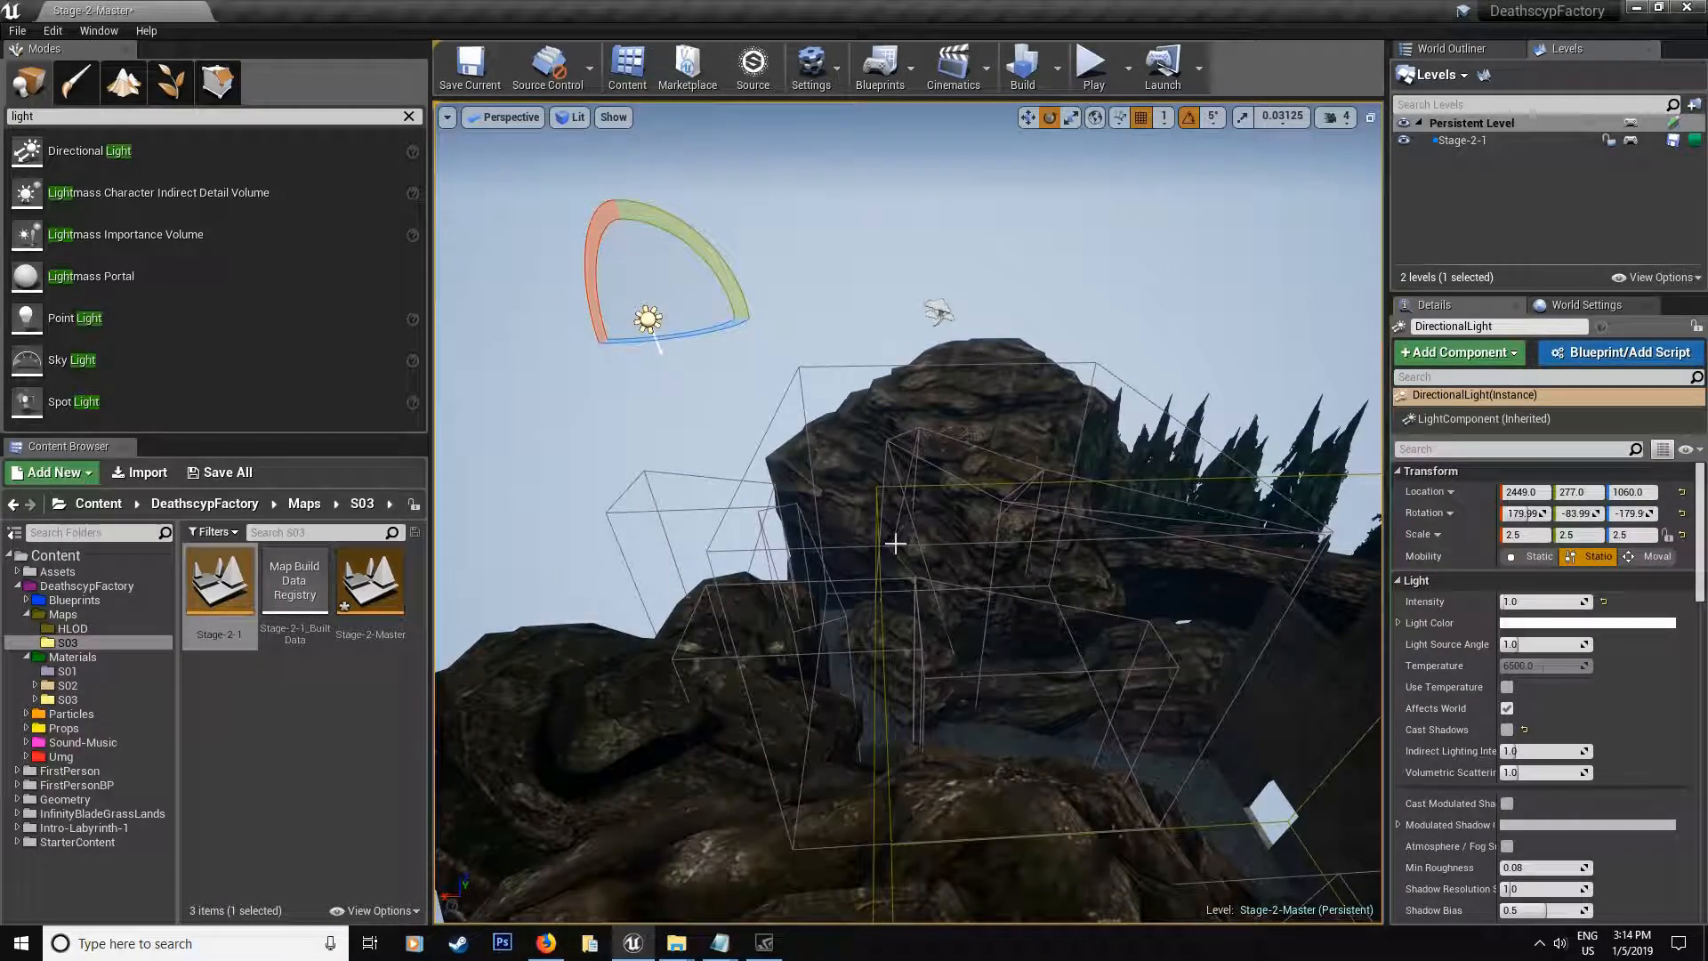
pyautogui.scroll(-1, 1548, 587)
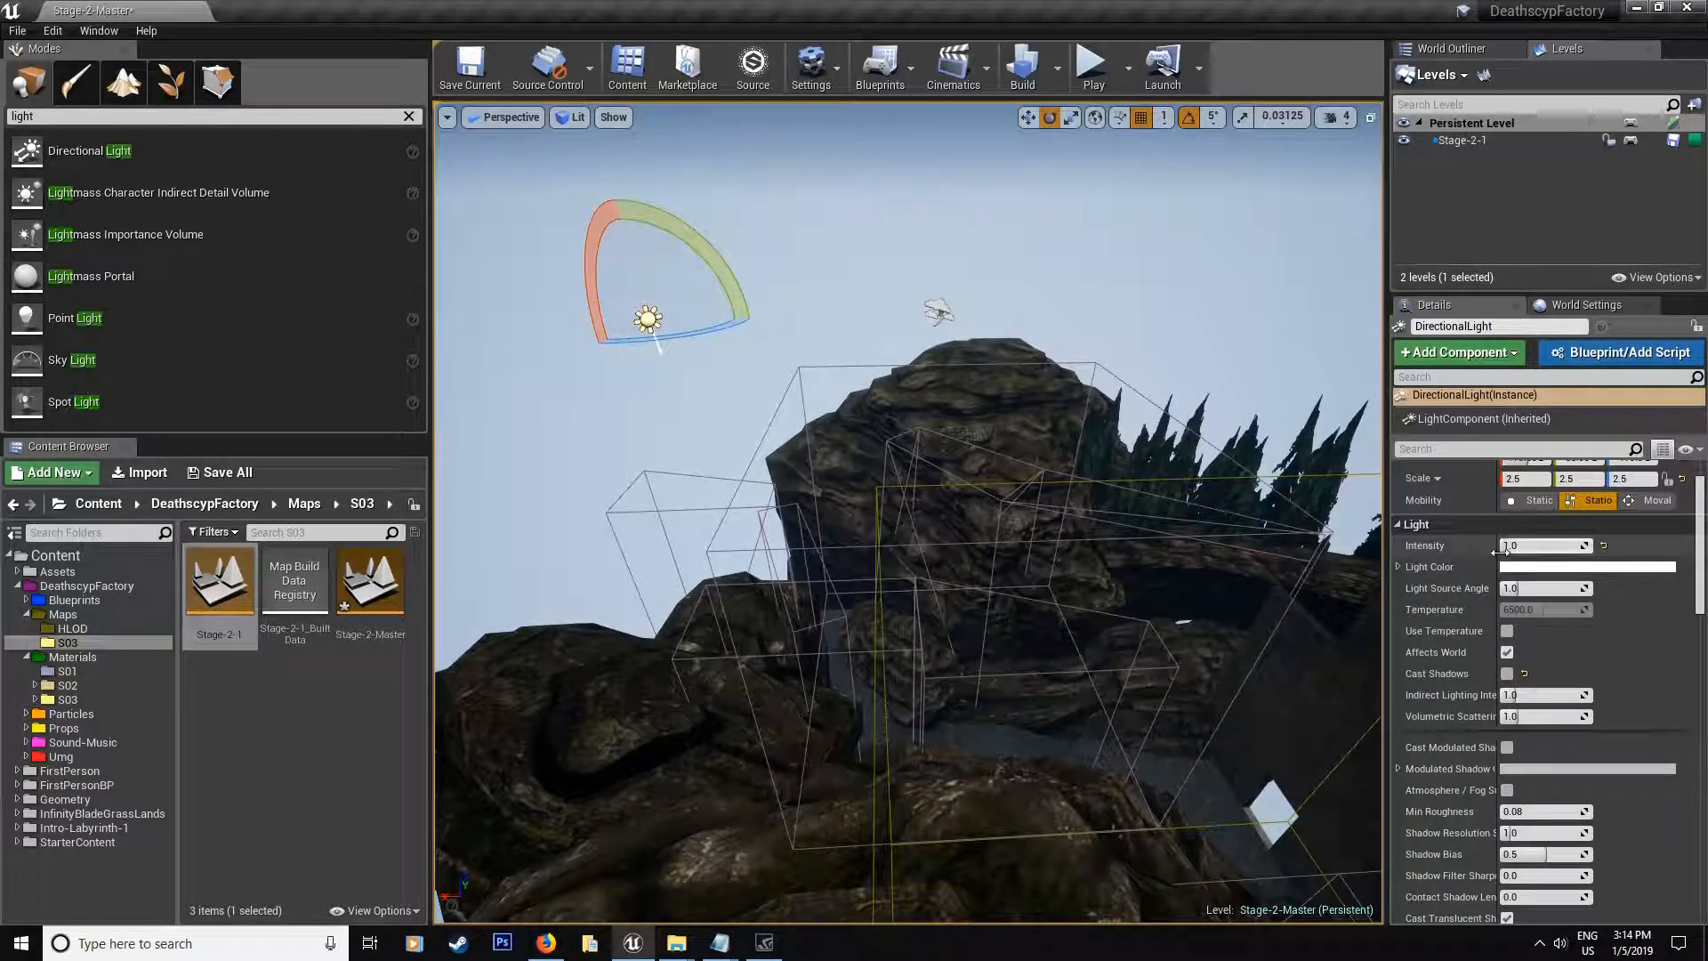
pyautogui.scroll(-1, 1608, 561)
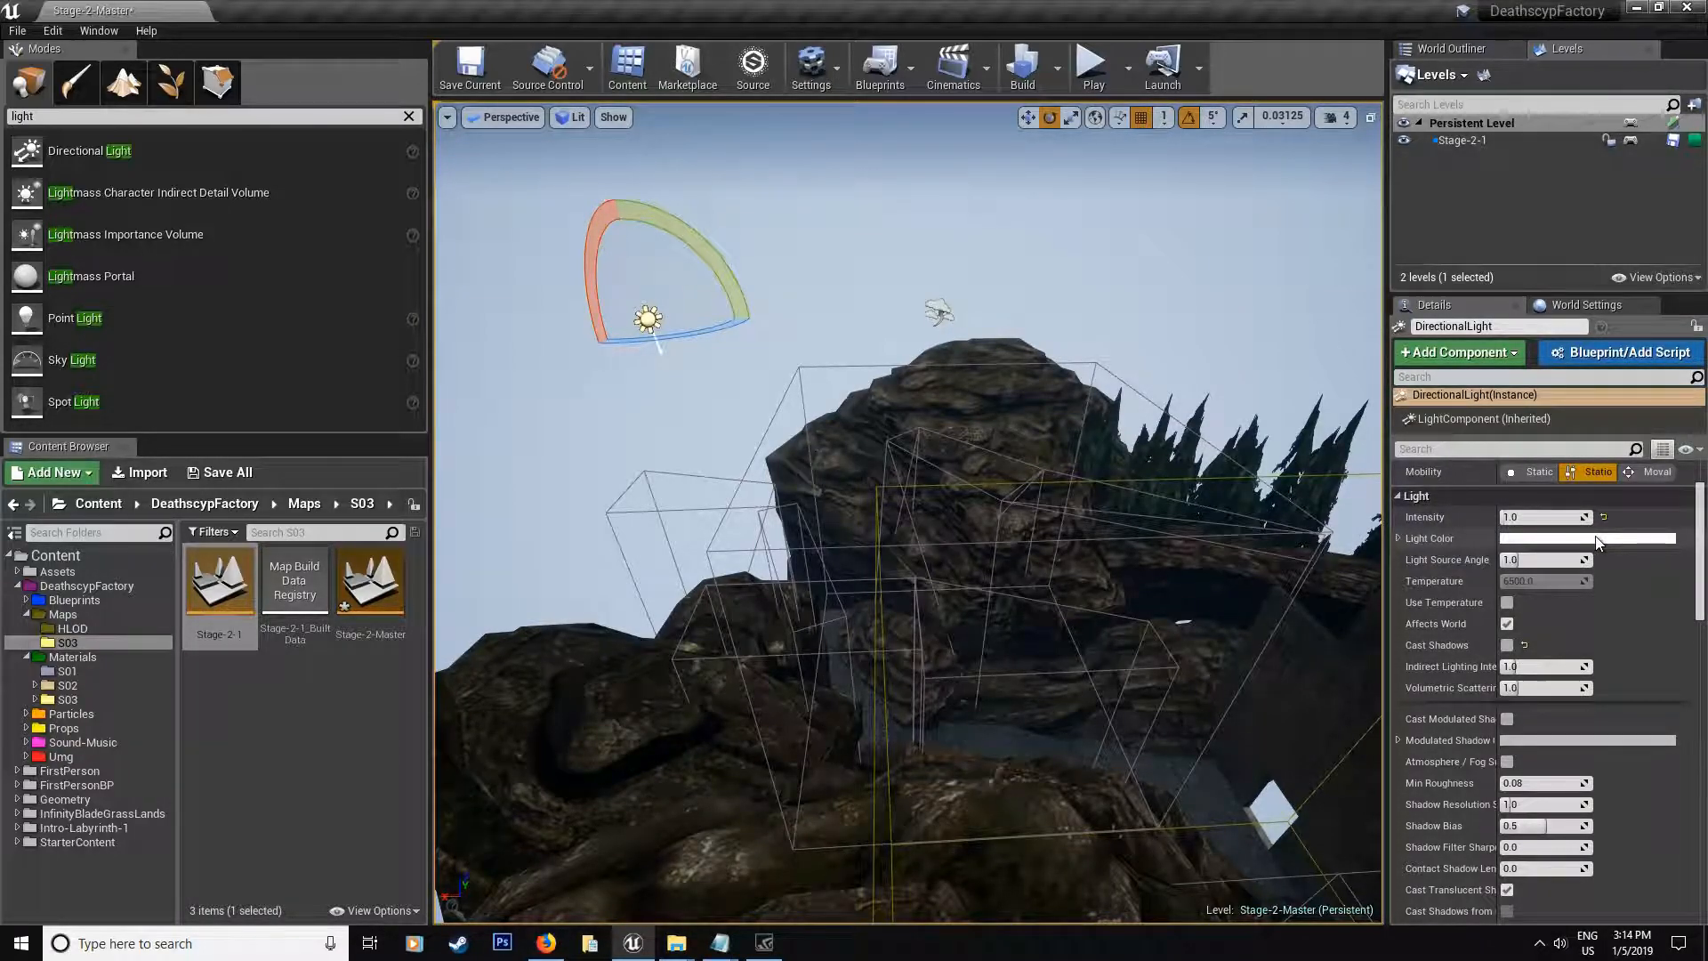
pyautogui.scroll(-2, 1608, 644)
pyautogui.scroll(-2, 1609, 660)
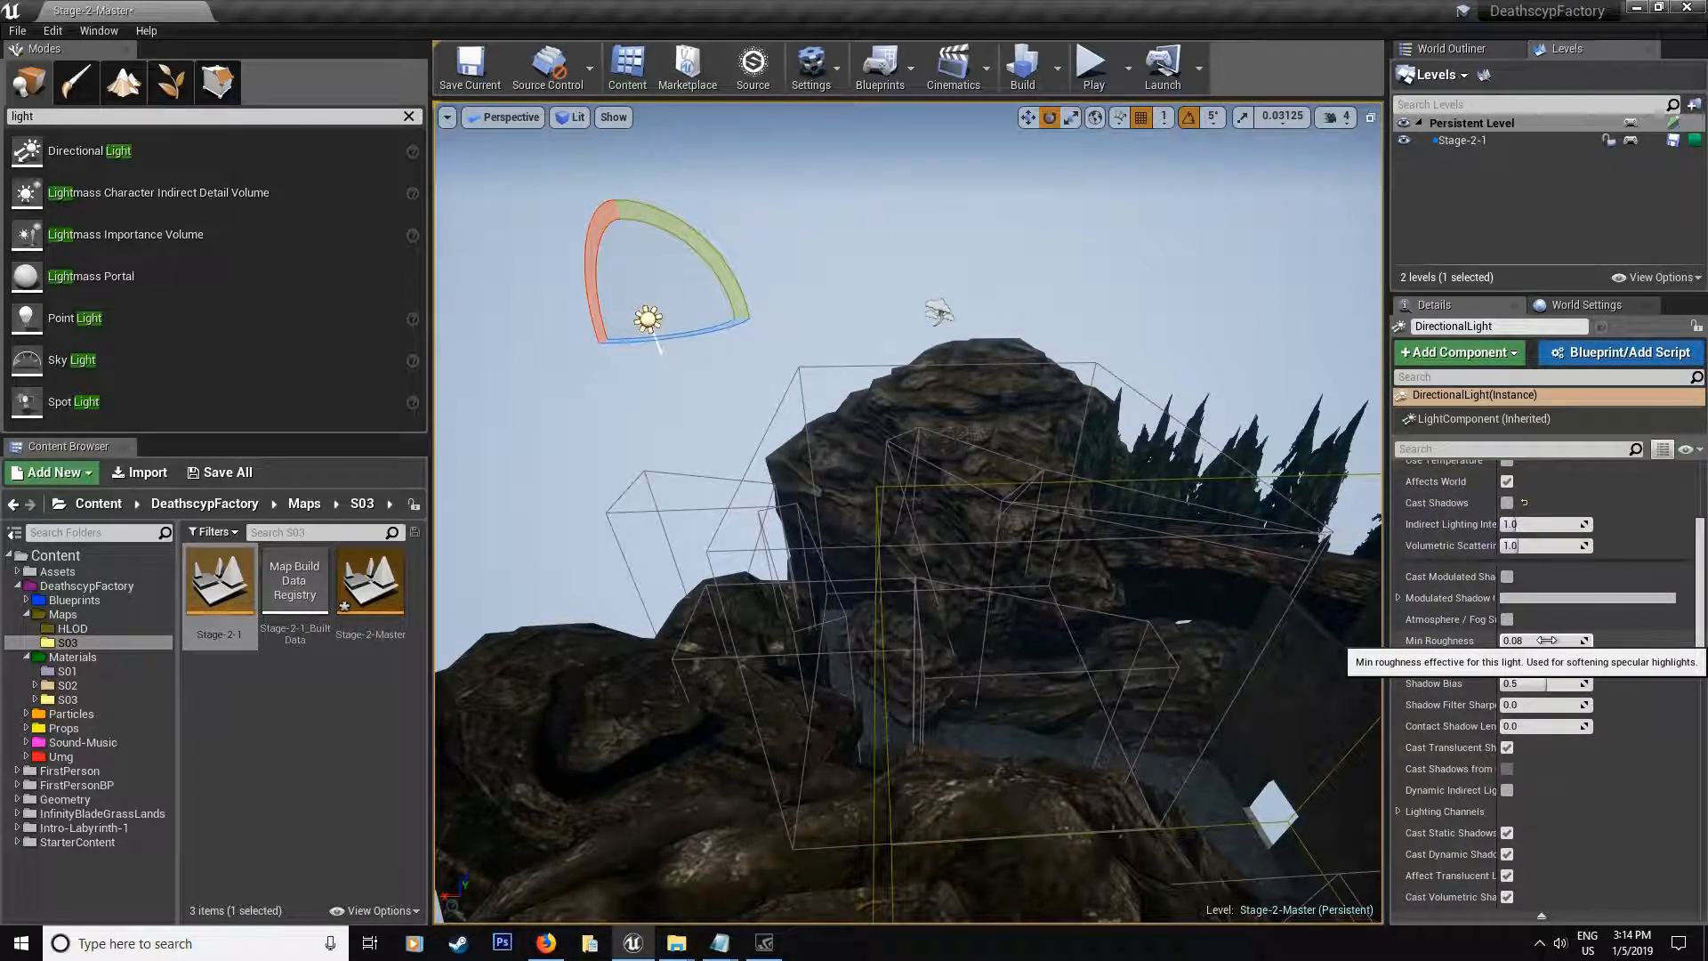
pyautogui.scroll(-1, 1578, 760)
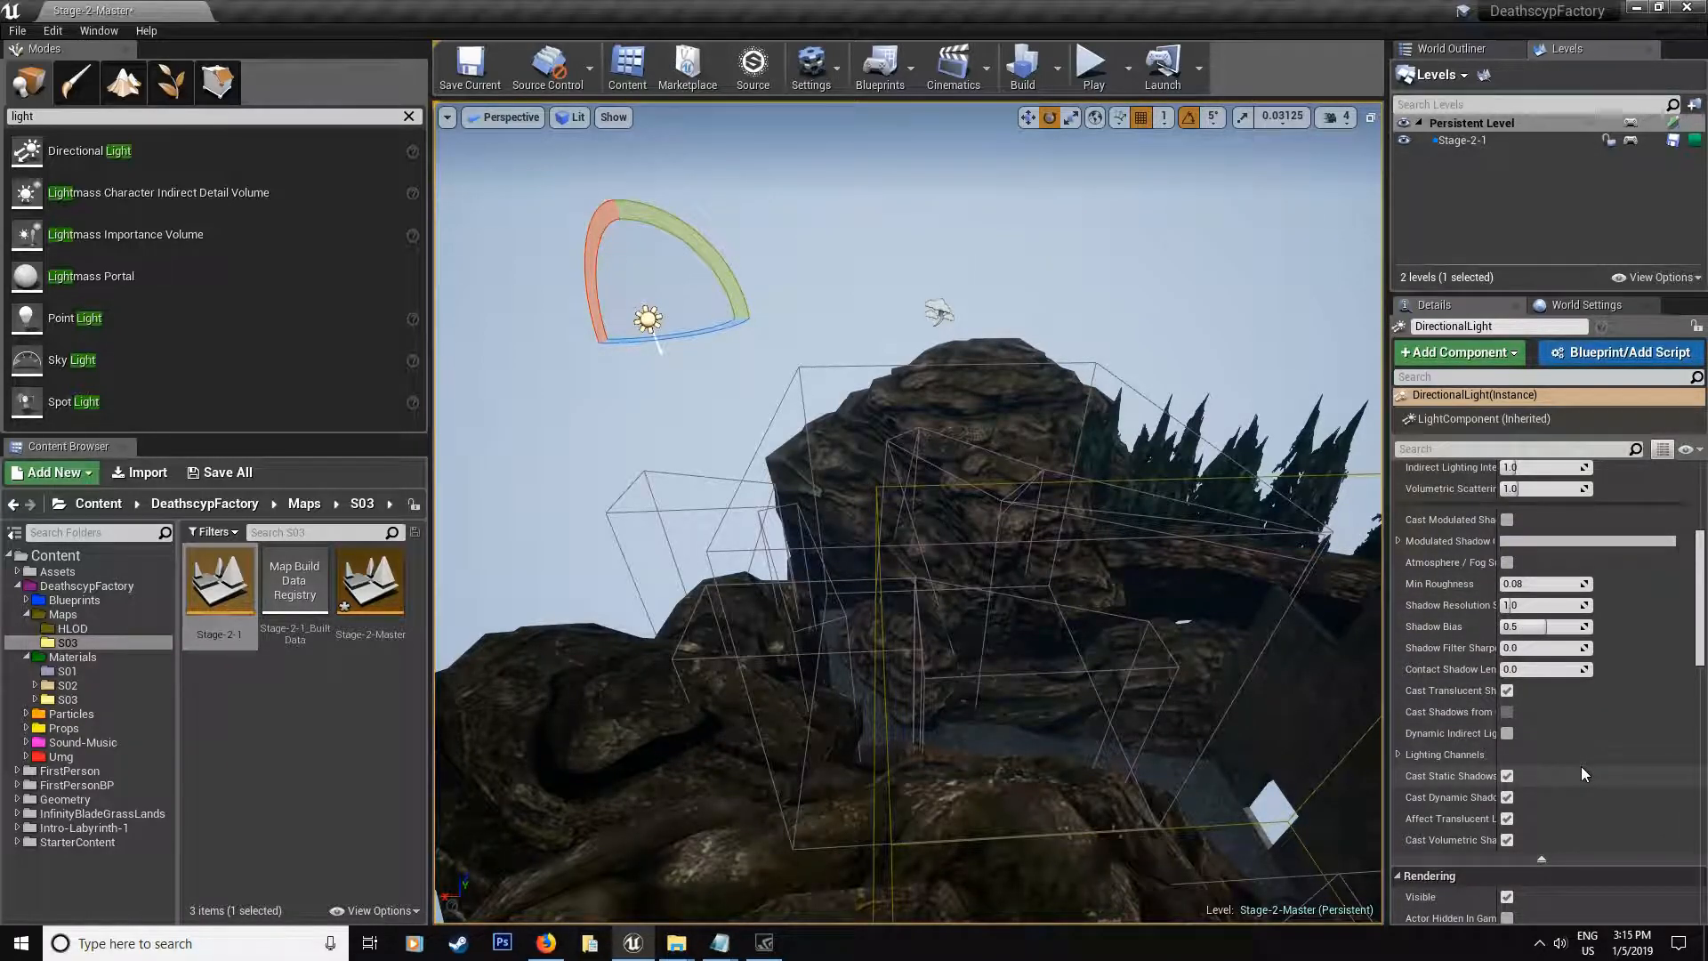
pyautogui.moveTo(908, 534); pyautogui.dragTo(801, 602, button='right')
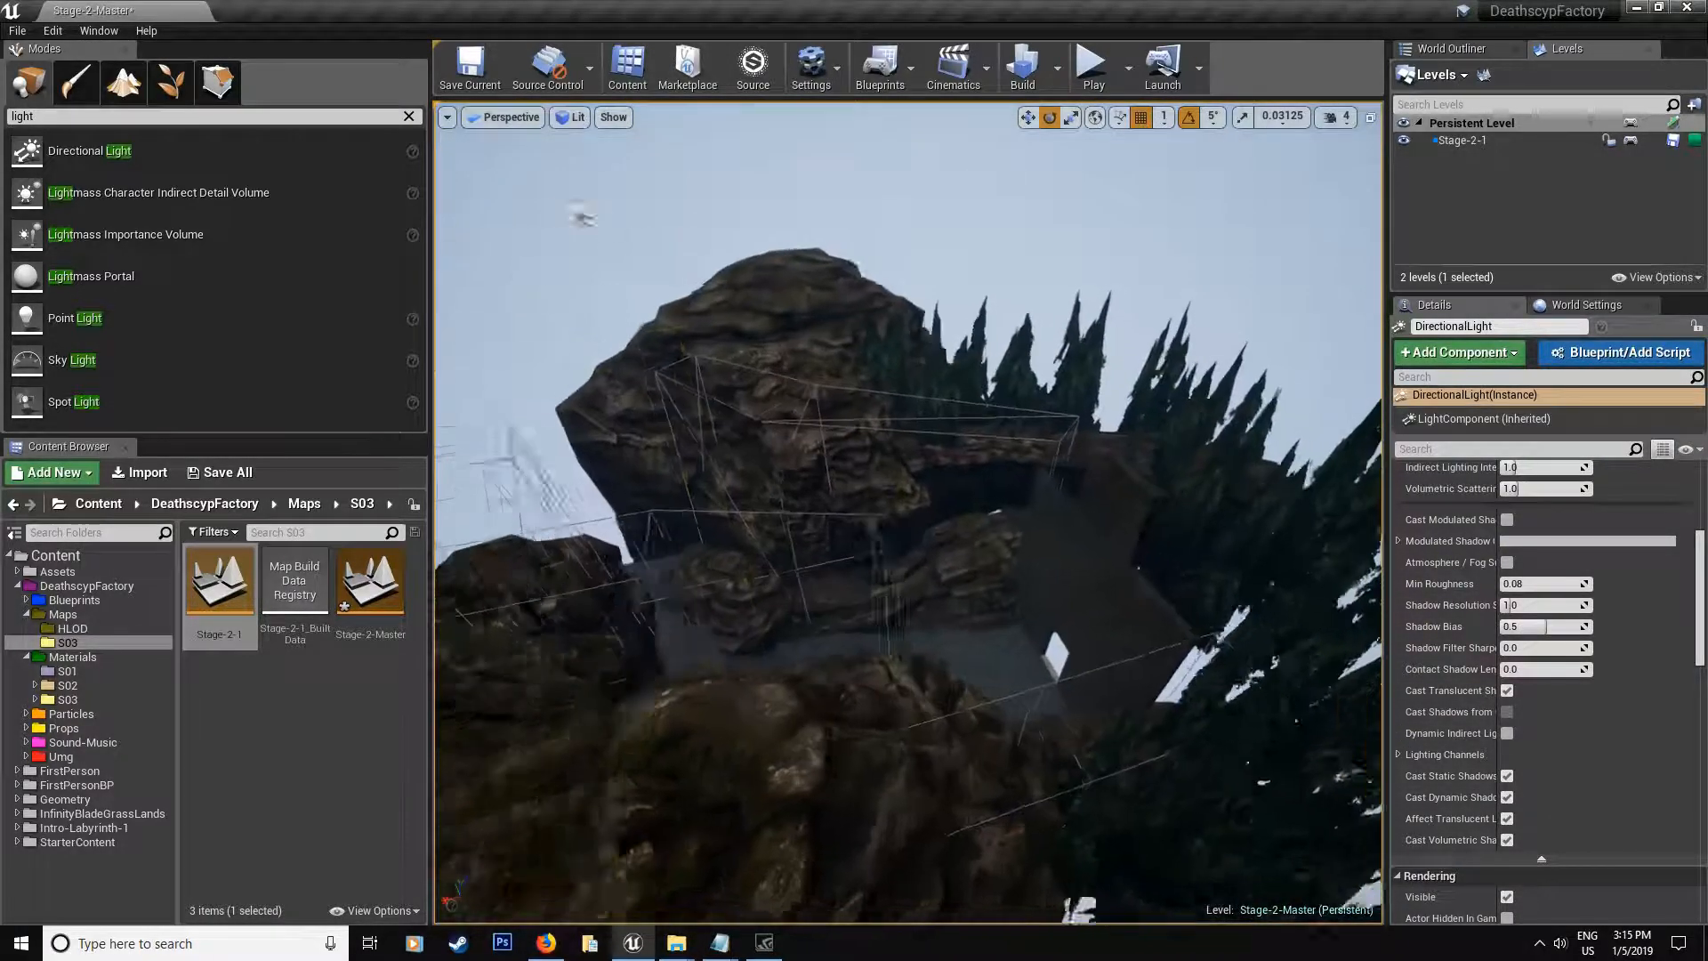
pyautogui.moveTo(907, 534)
pyautogui.mouseDown(button='right')
pyautogui.moveTo(1013, 282)
pyautogui.moveTo(1029, 372)
pyautogui.moveTo(956, 402)
pyautogui.mouseUp(button='right')
# Step: Move the ExponentialHeightFog actor along Y to 2260, 23, 1101 between the rock walls
pyautogui.click(998, 260)
pyautogui.press('w')
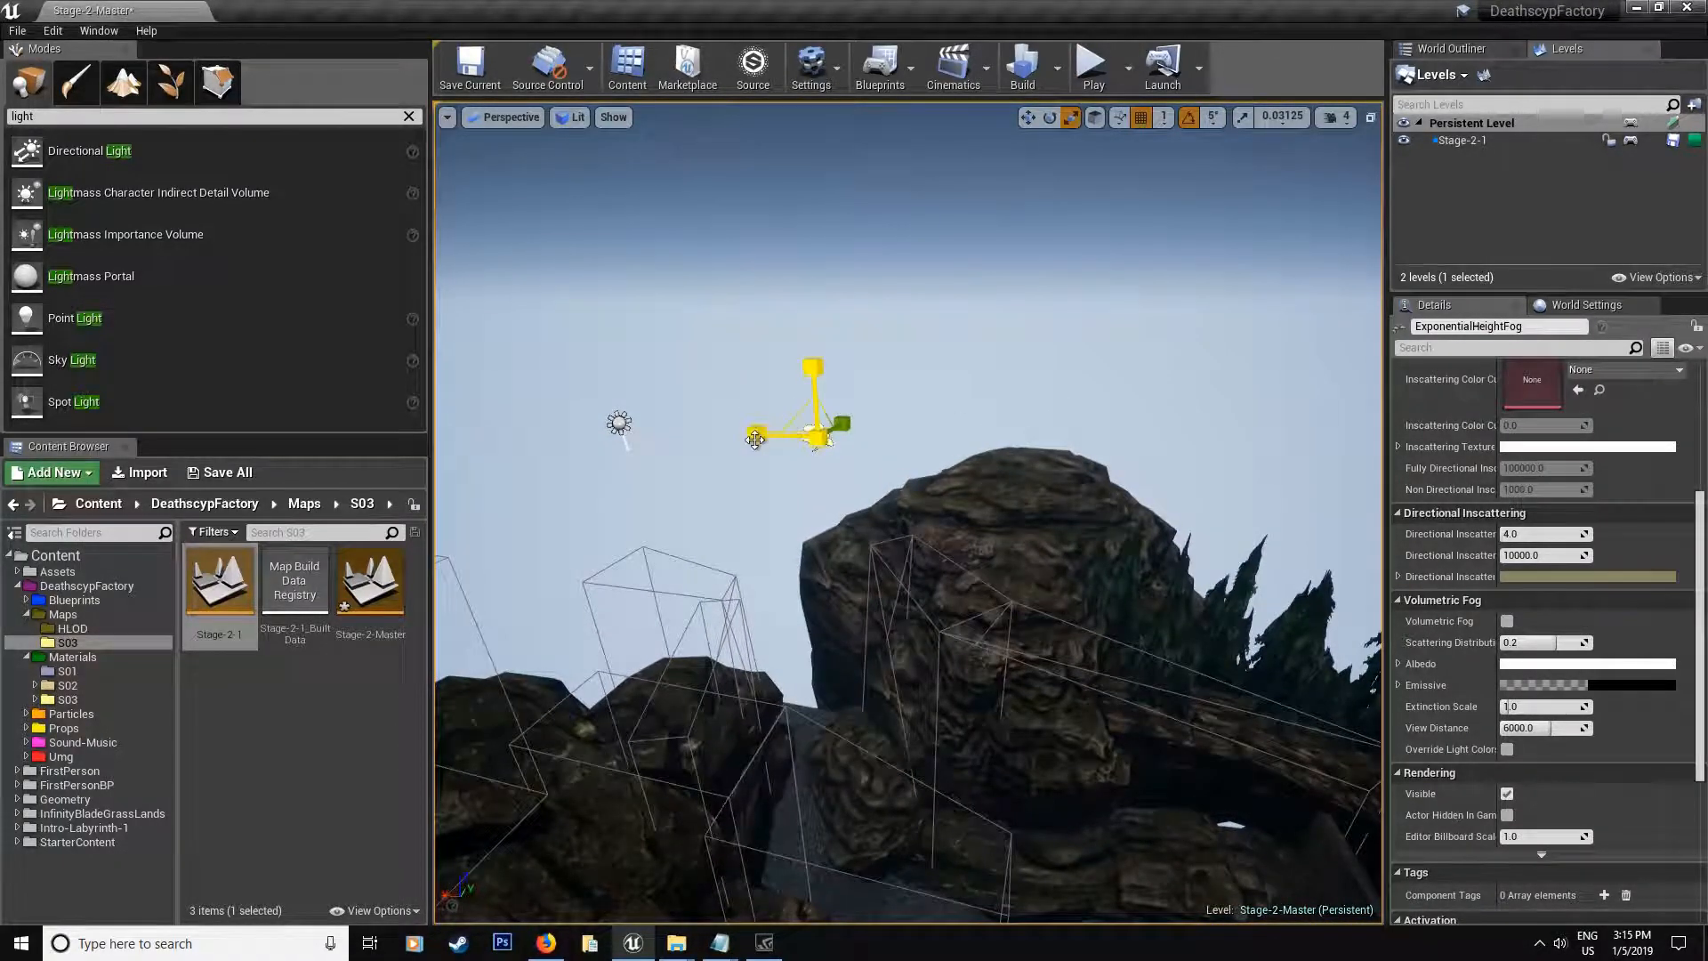
pyautogui.moveTo(768, 433); pyautogui.dragTo(587, 407)
pyautogui.moveTo(588, 408); pyautogui.dragTo(802, 600, button='right')
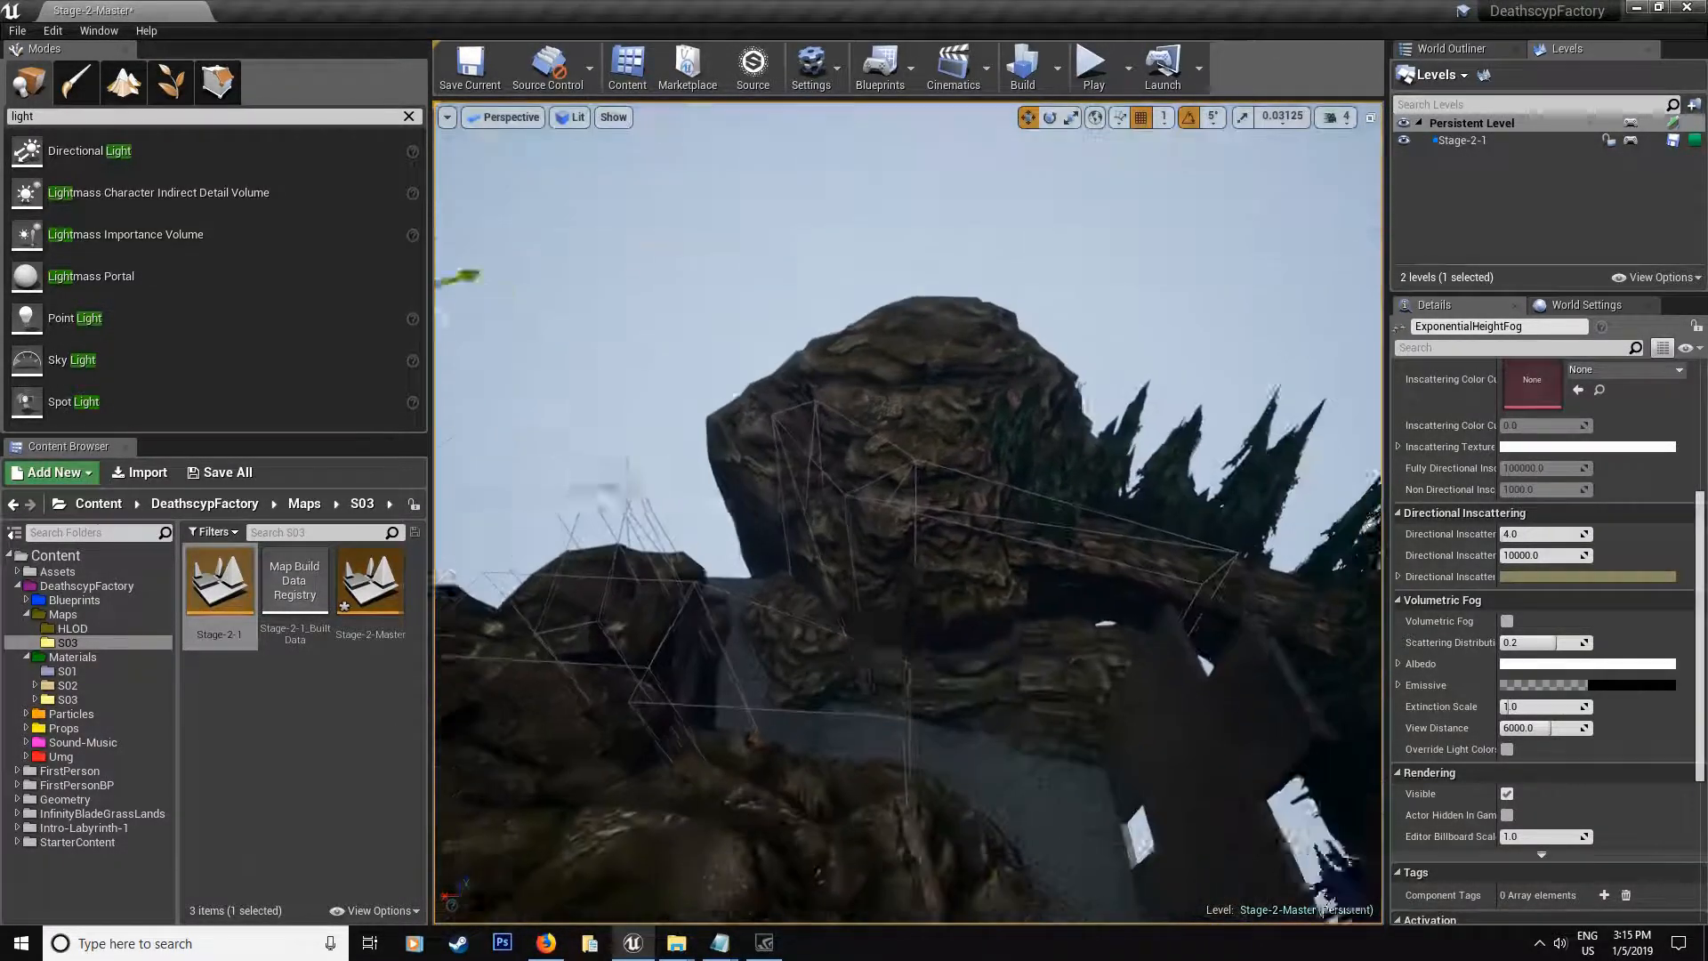
pyautogui.moveTo(907, 535); pyautogui.dragTo(1136, 409, button='right')
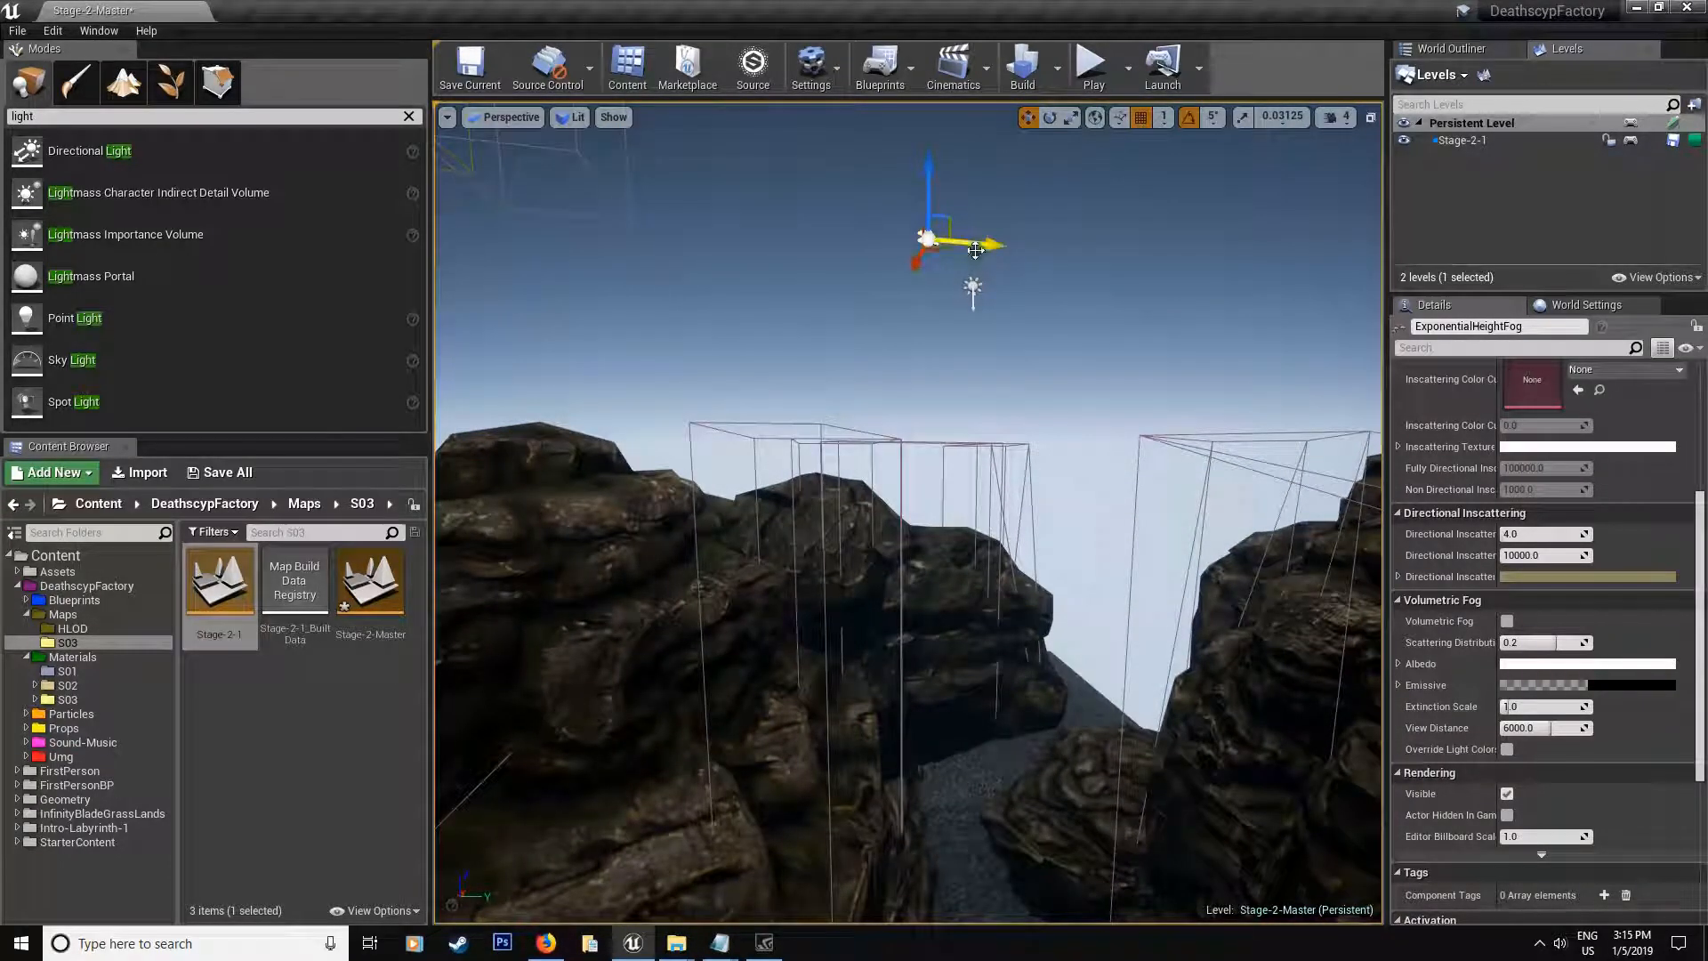
pyautogui.moveTo(976, 248); pyautogui.dragTo(940, 243)
pyautogui.scroll(8, 1535, 601)
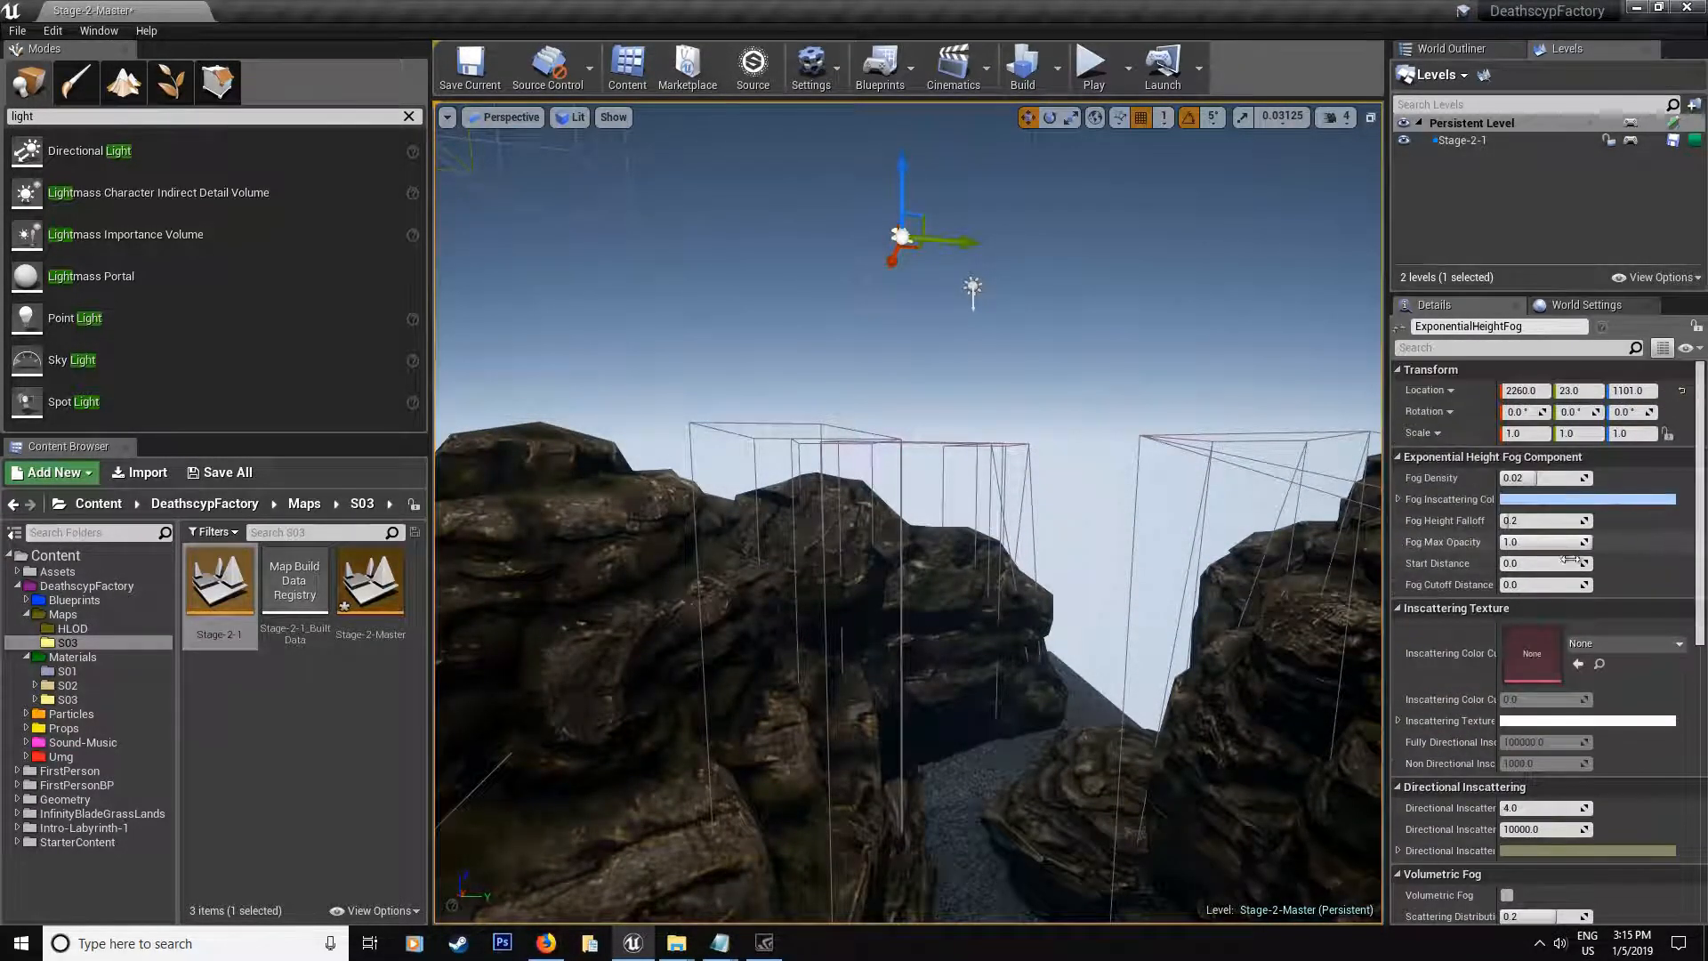
pyautogui.moveTo(1197, 391); pyautogui.dragTo(935, 534, button='right')
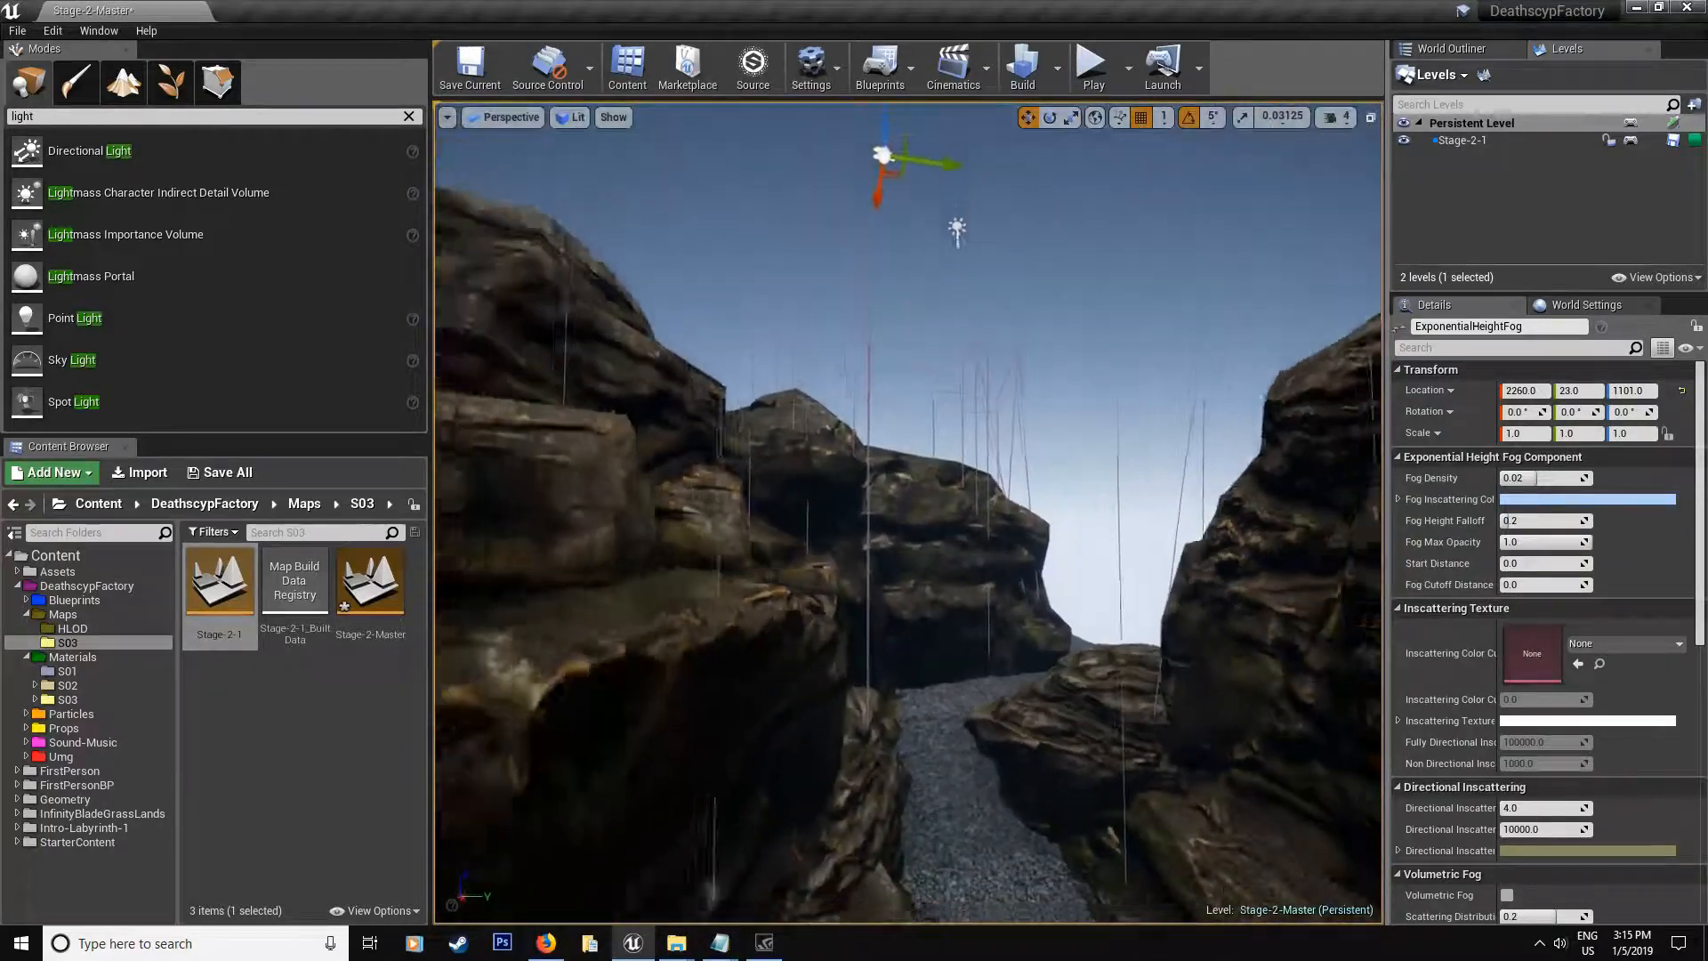
pyautogui.moveTo(973, 307); pyautogui.dragTo(972, 384, button='right')
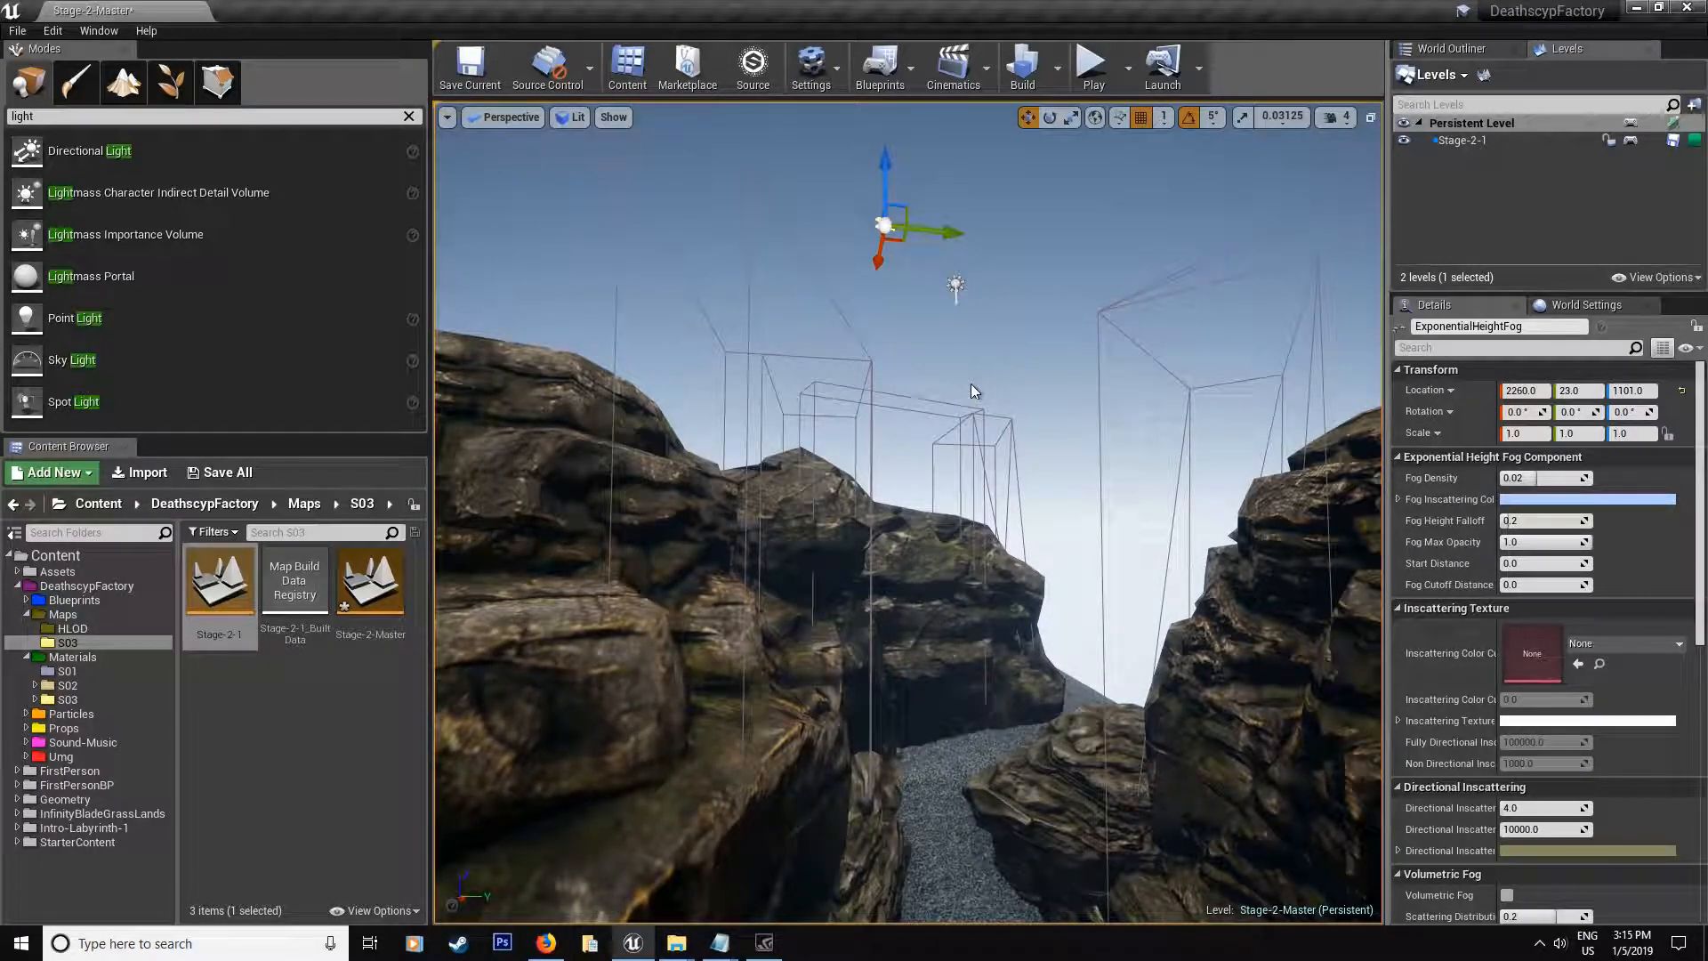
# Step: Set the Fog Inscattering Color to a dark grey in the colour picker
pyautogui.click(1577, 498)
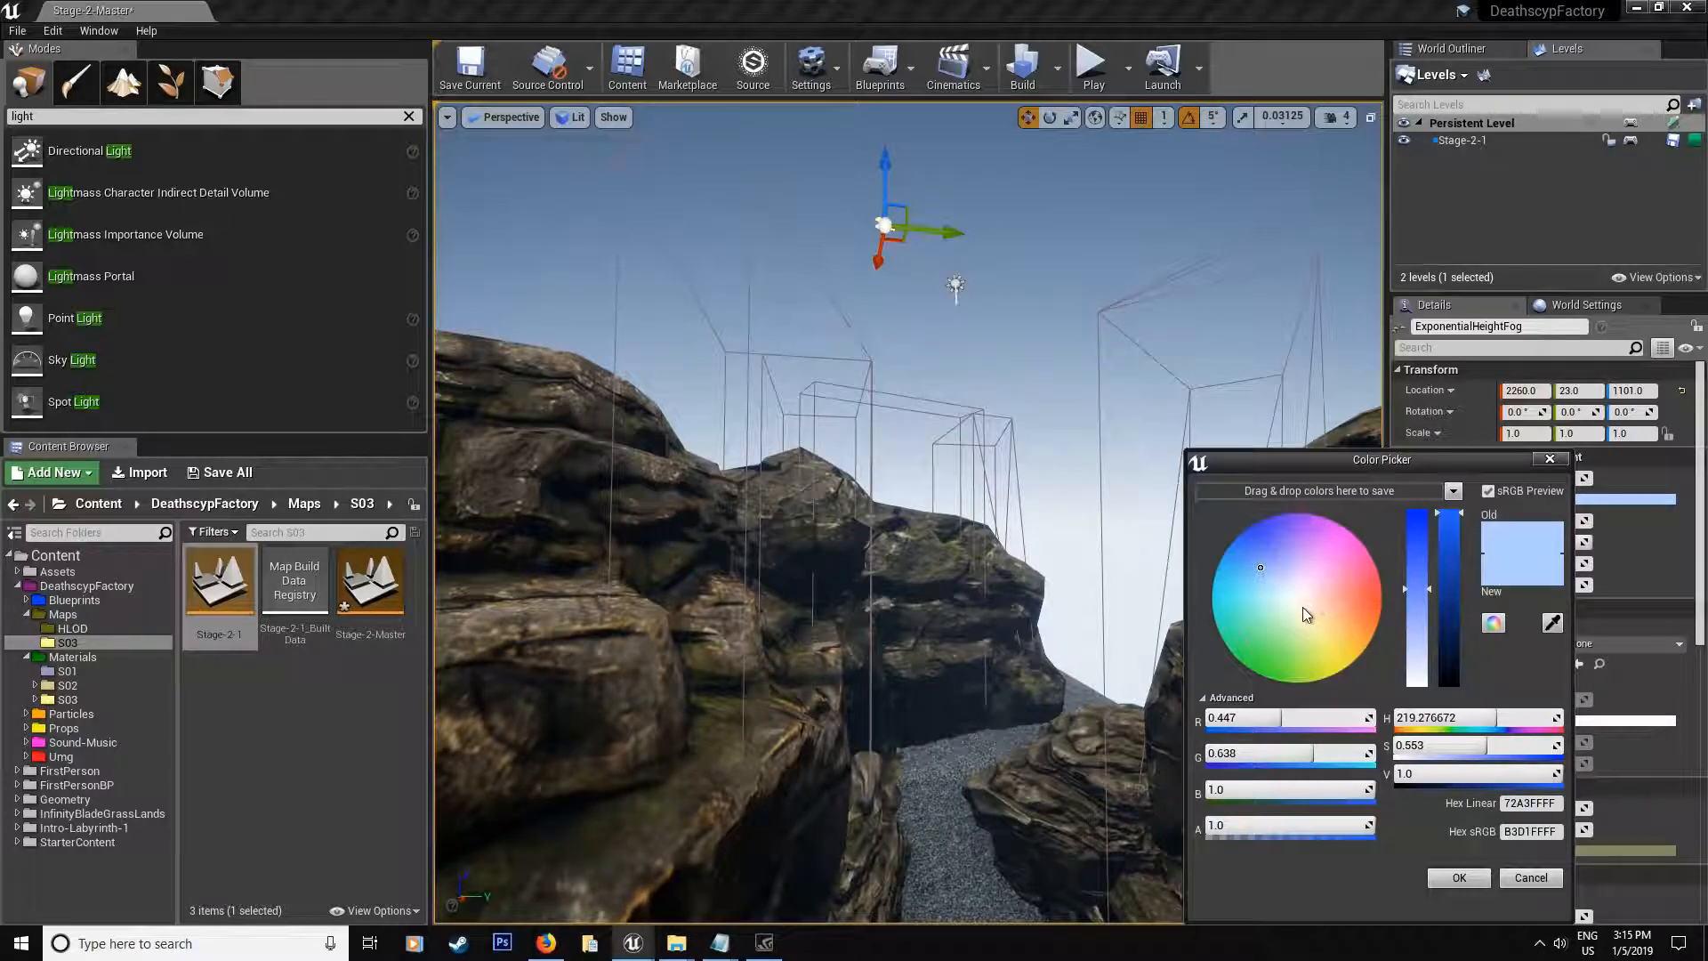
pyautogui.click(1296, 605)
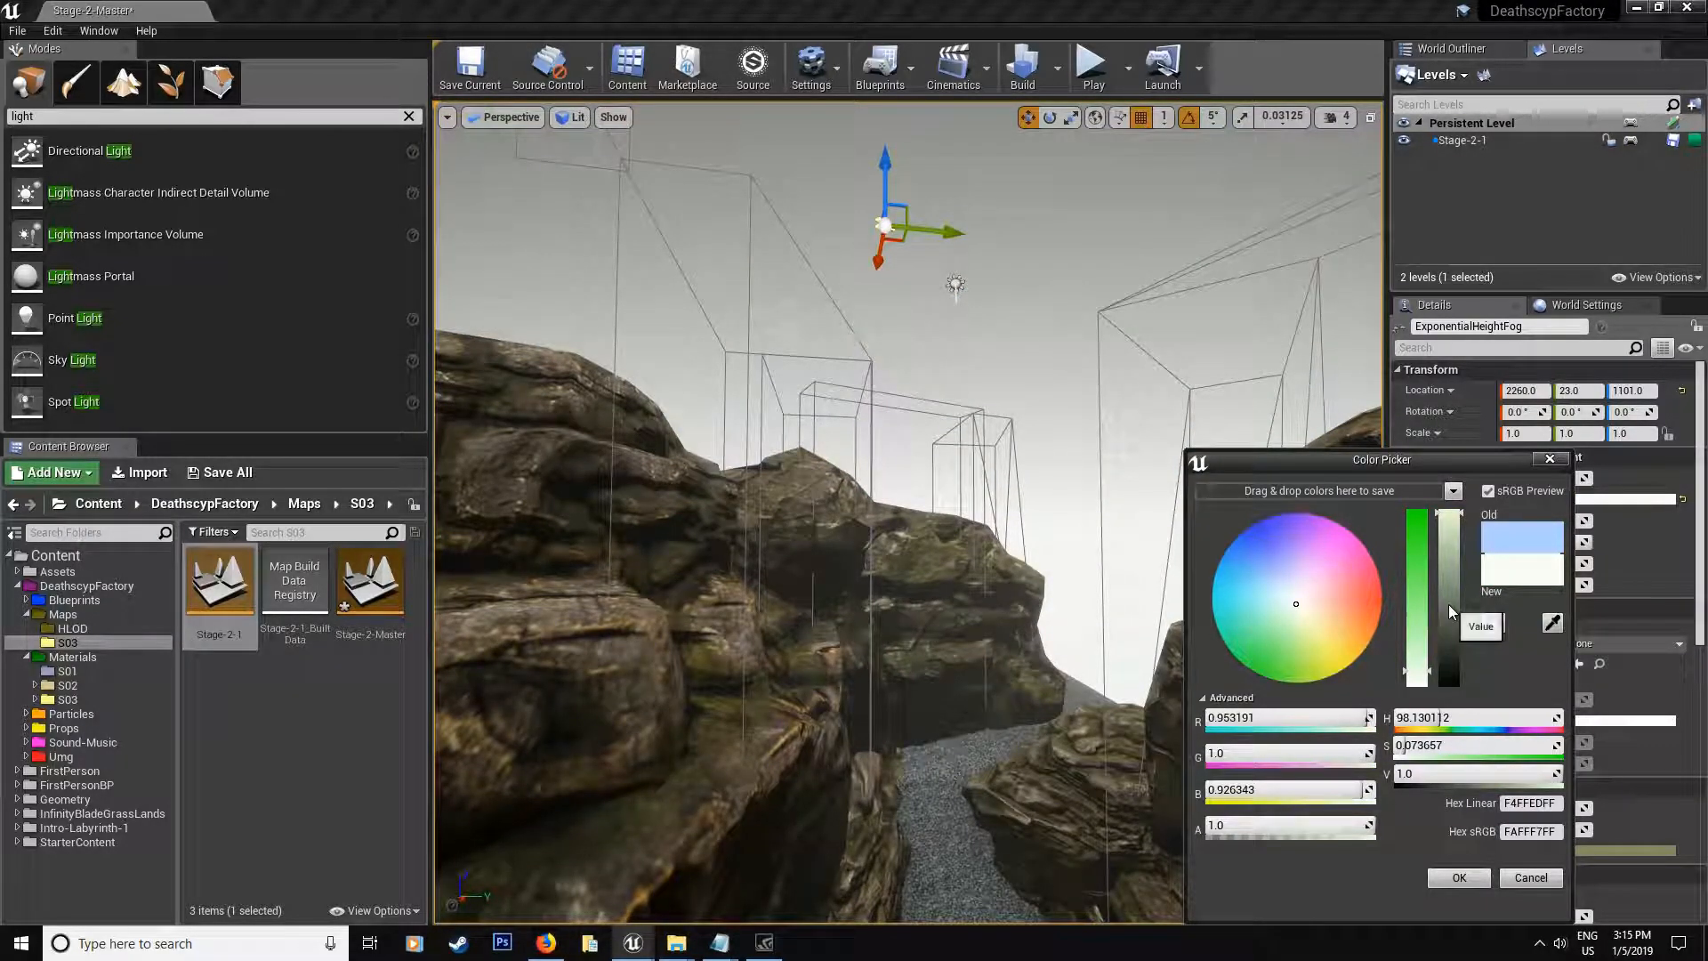
pyautogui.moveTo(1459, 521); pyautogui.dragTo(1459, 645)
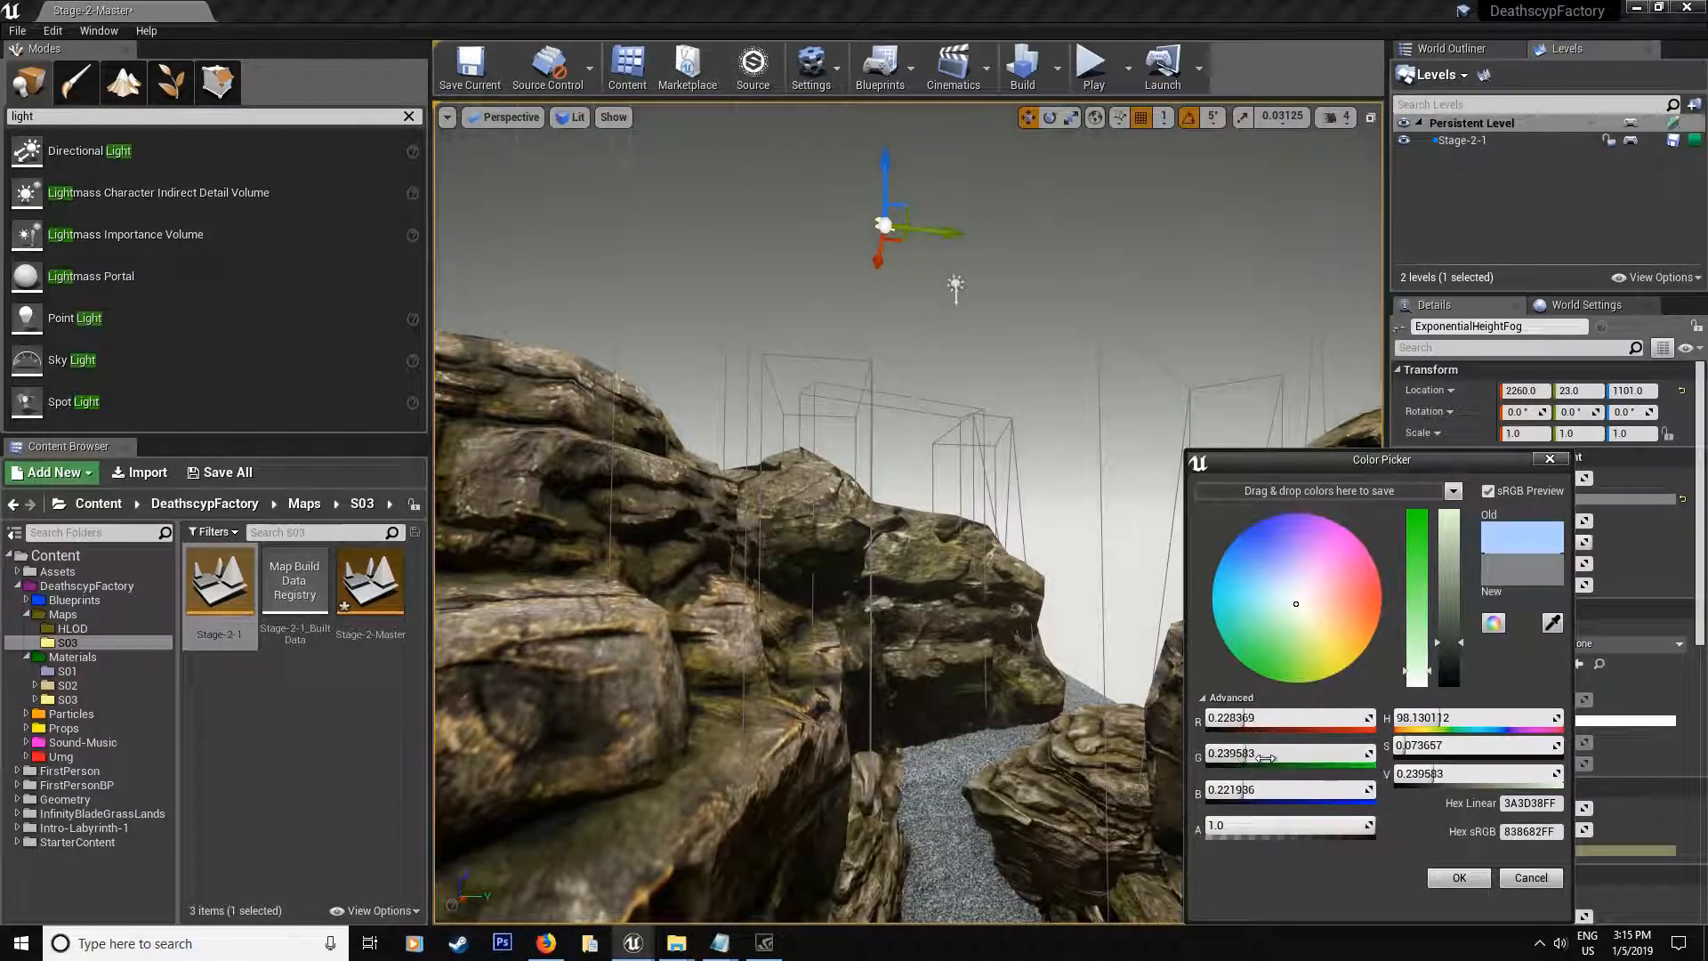
pyautogui.click(1455, 877)
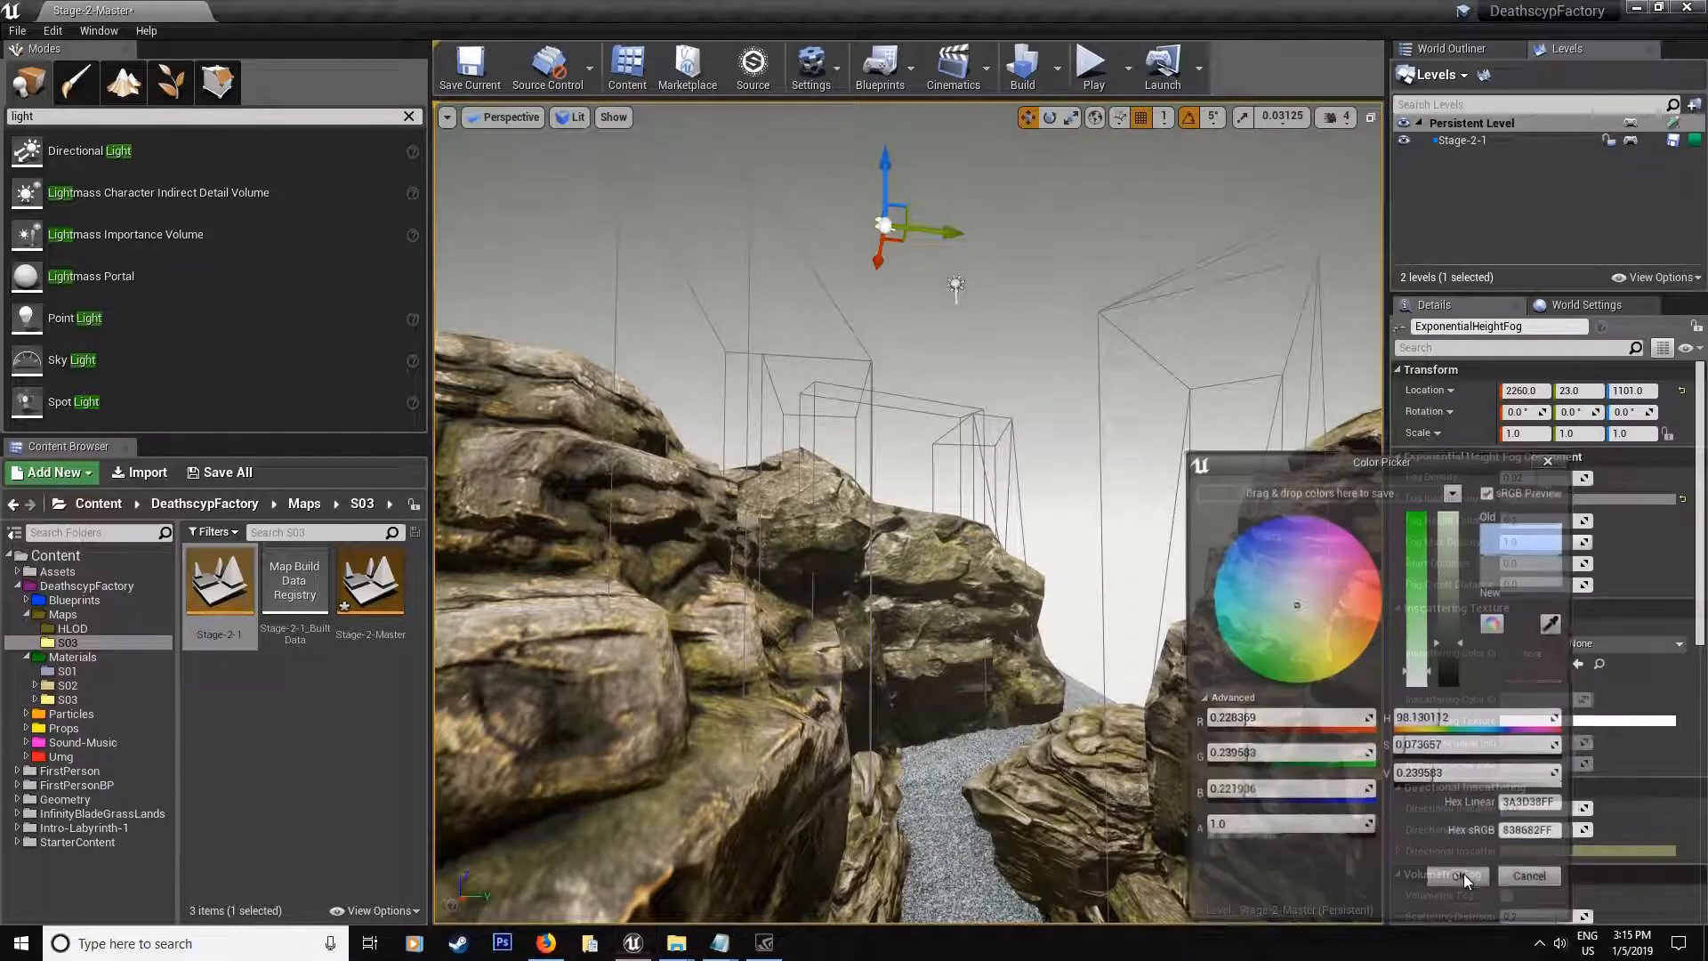
# Step: Raise the Fog Density to 0.15 for a hazy overcast canyon
pyautogui.moveTo(908, 535); pyautogui.dragTo(667, 468, button='right')
pyautogui.moveTo(907, 534); pyautogui.dragTo(748, 508, button='right')
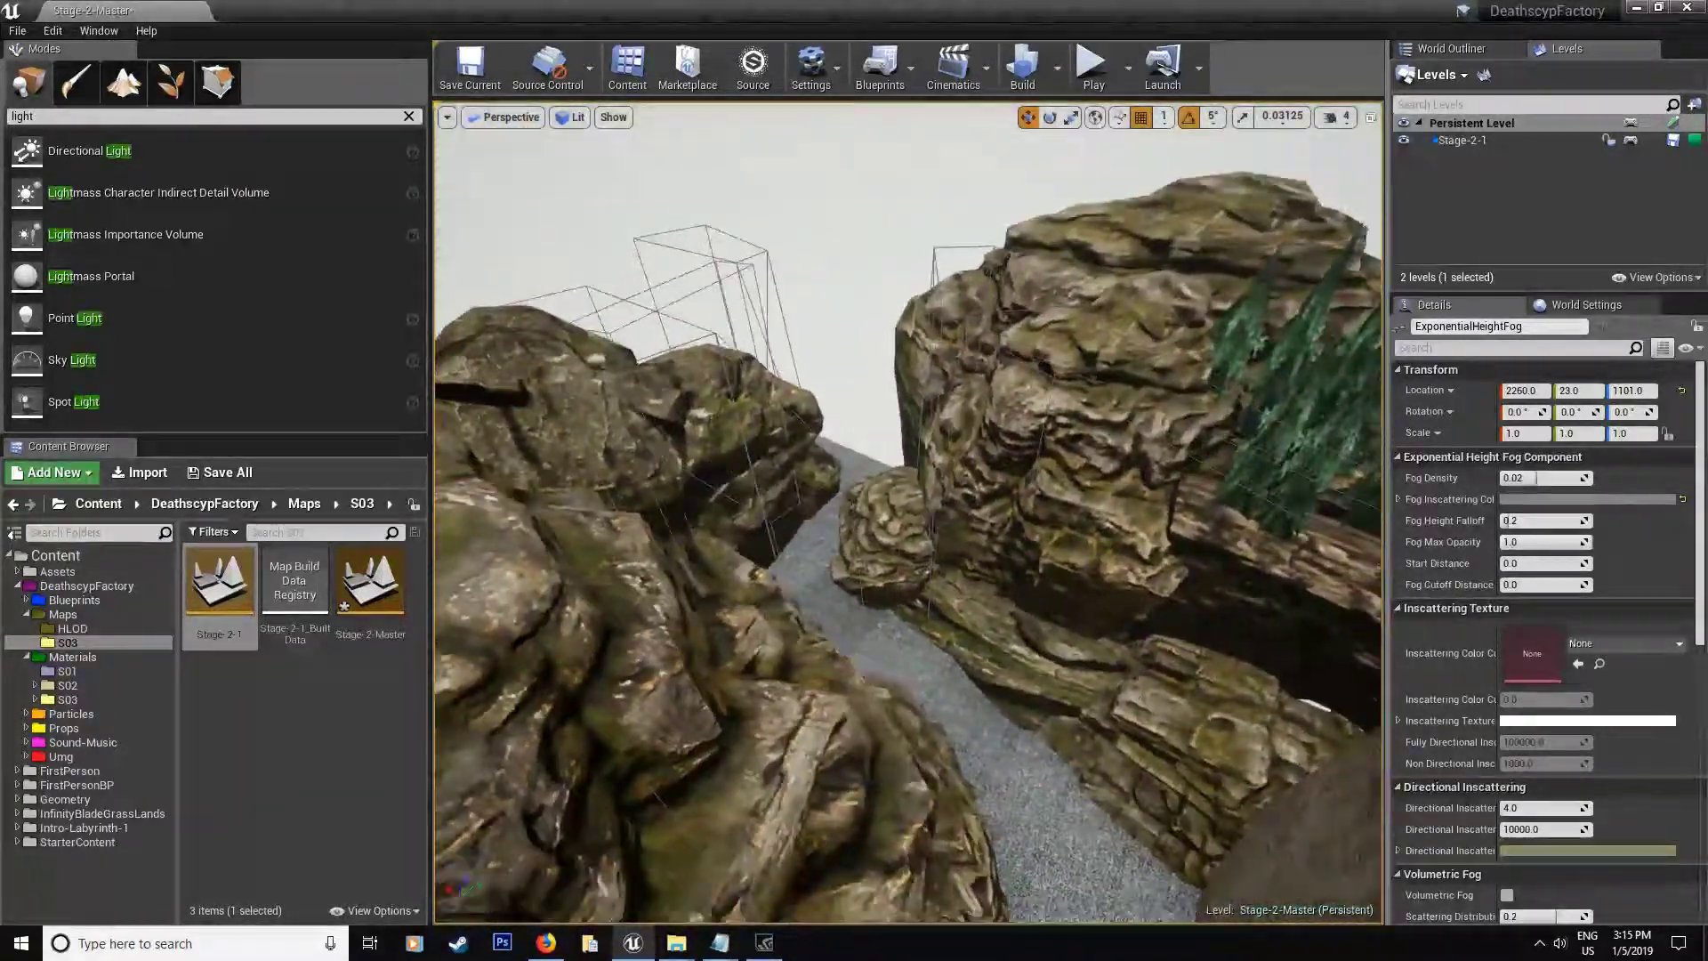
pyautogui.moveTo(908, 533); pyautogui.dragTo(801, 507, button='right')
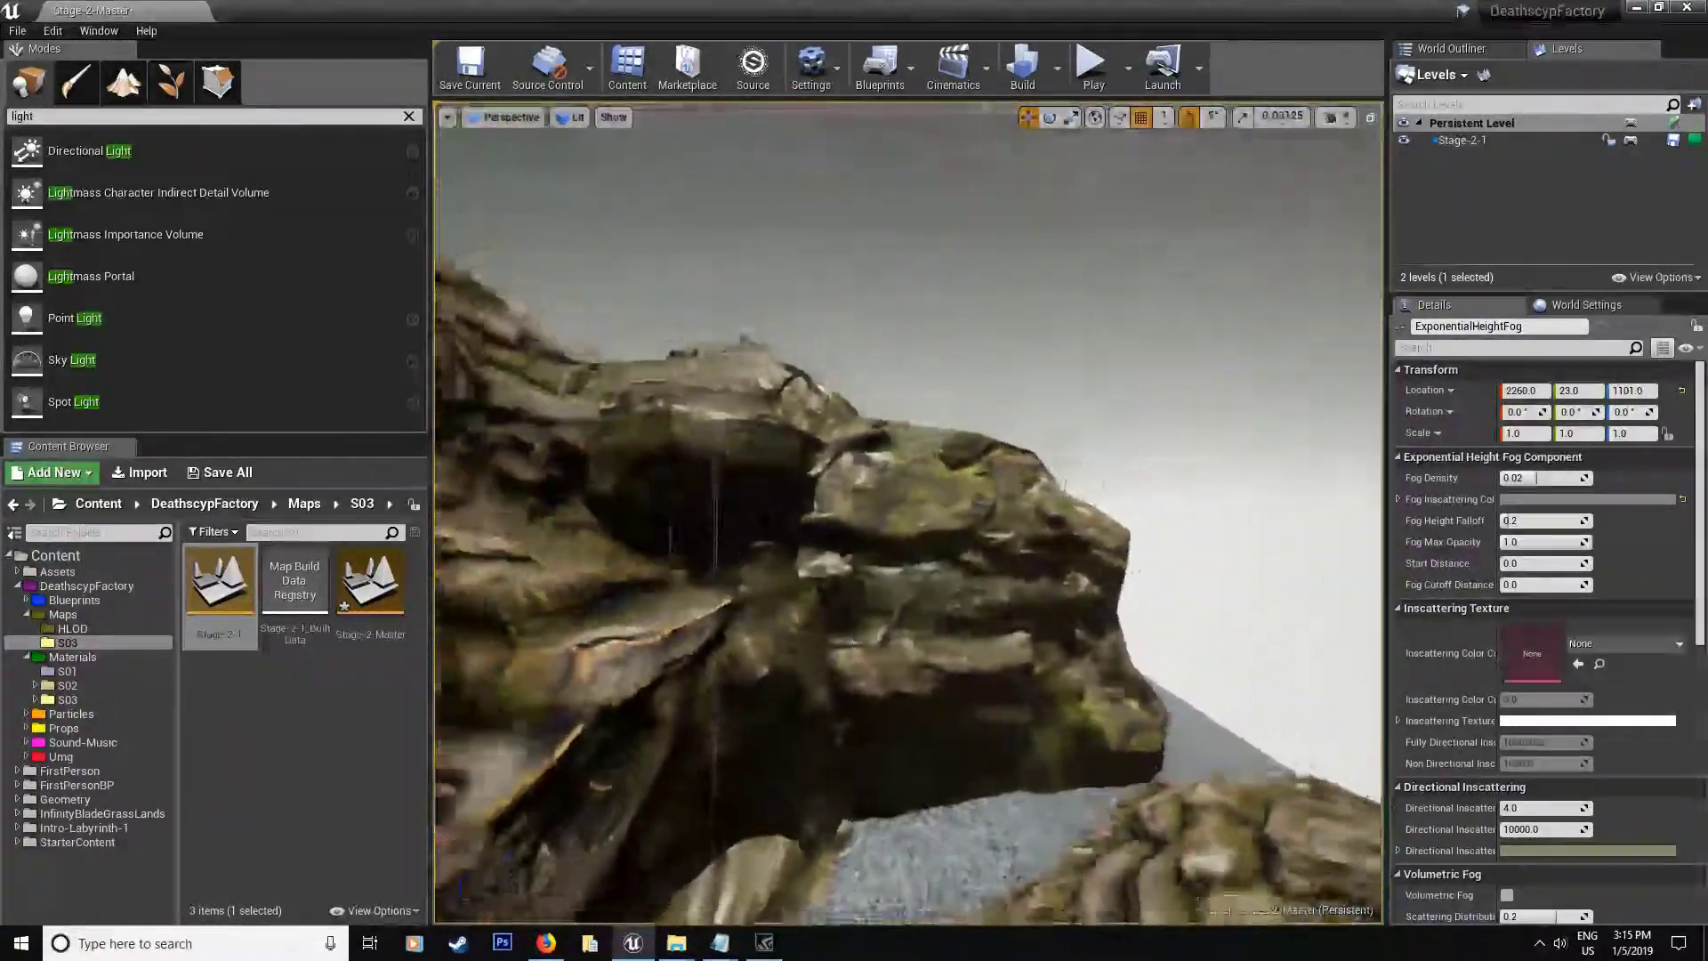
pyautogui.moveTo(907, 535); pyautogui.dragTo(983, 276, button='right')
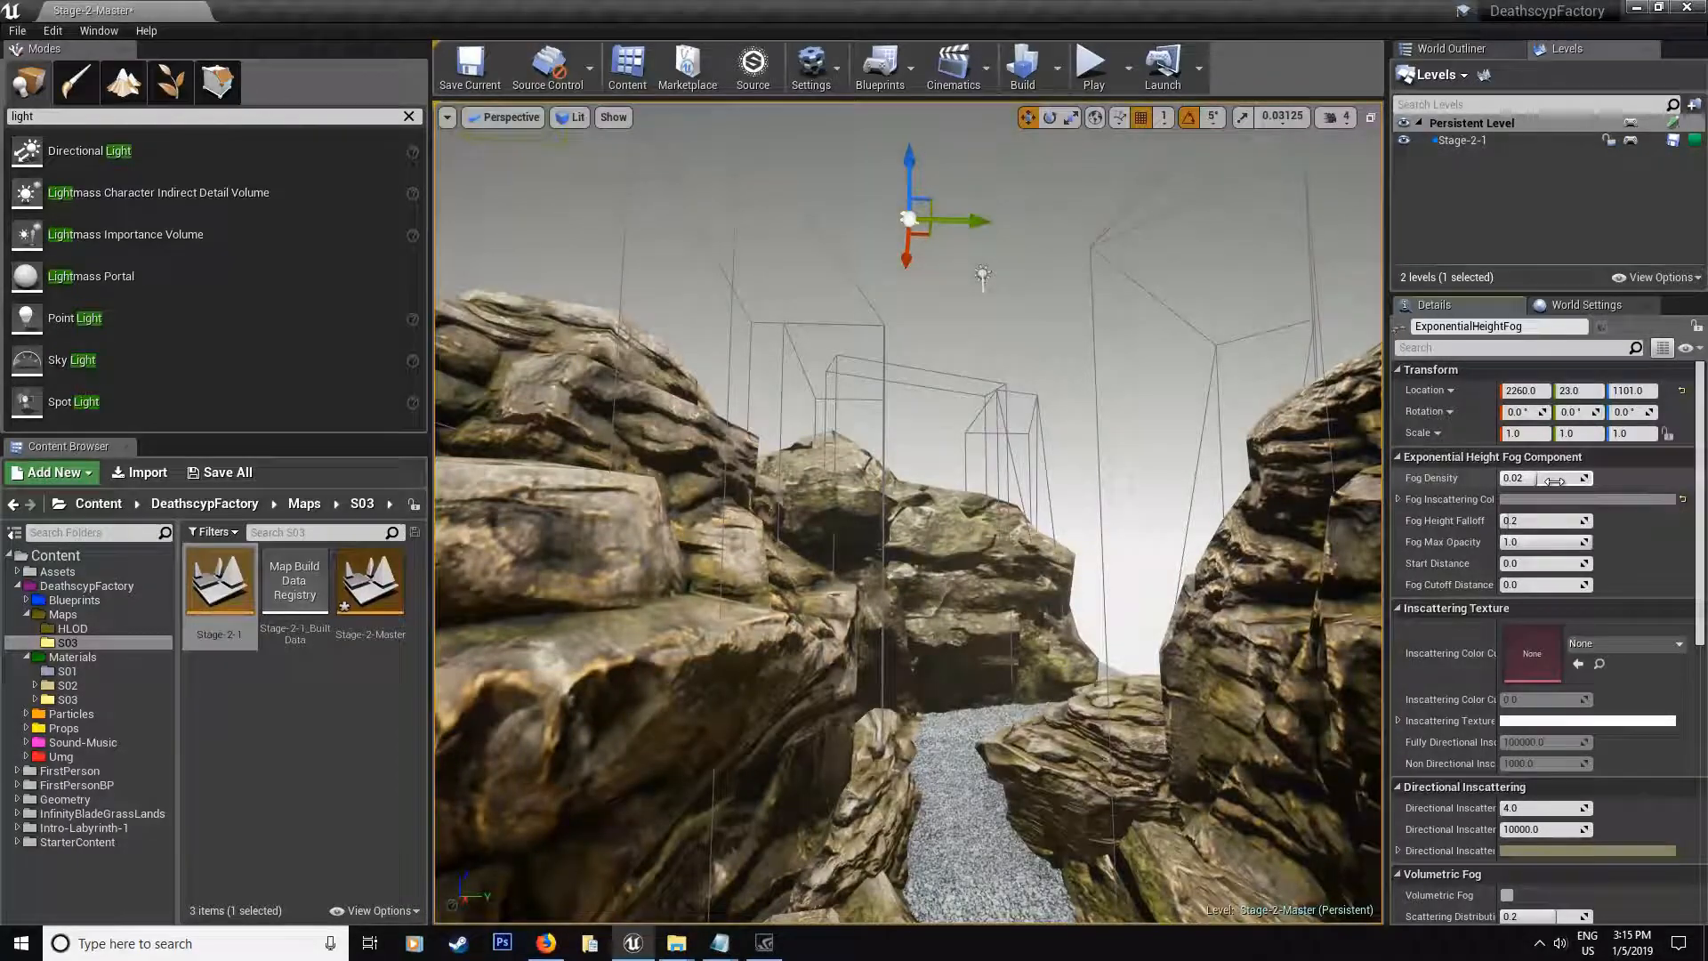
pyautogui.moveTo(1549, 479)
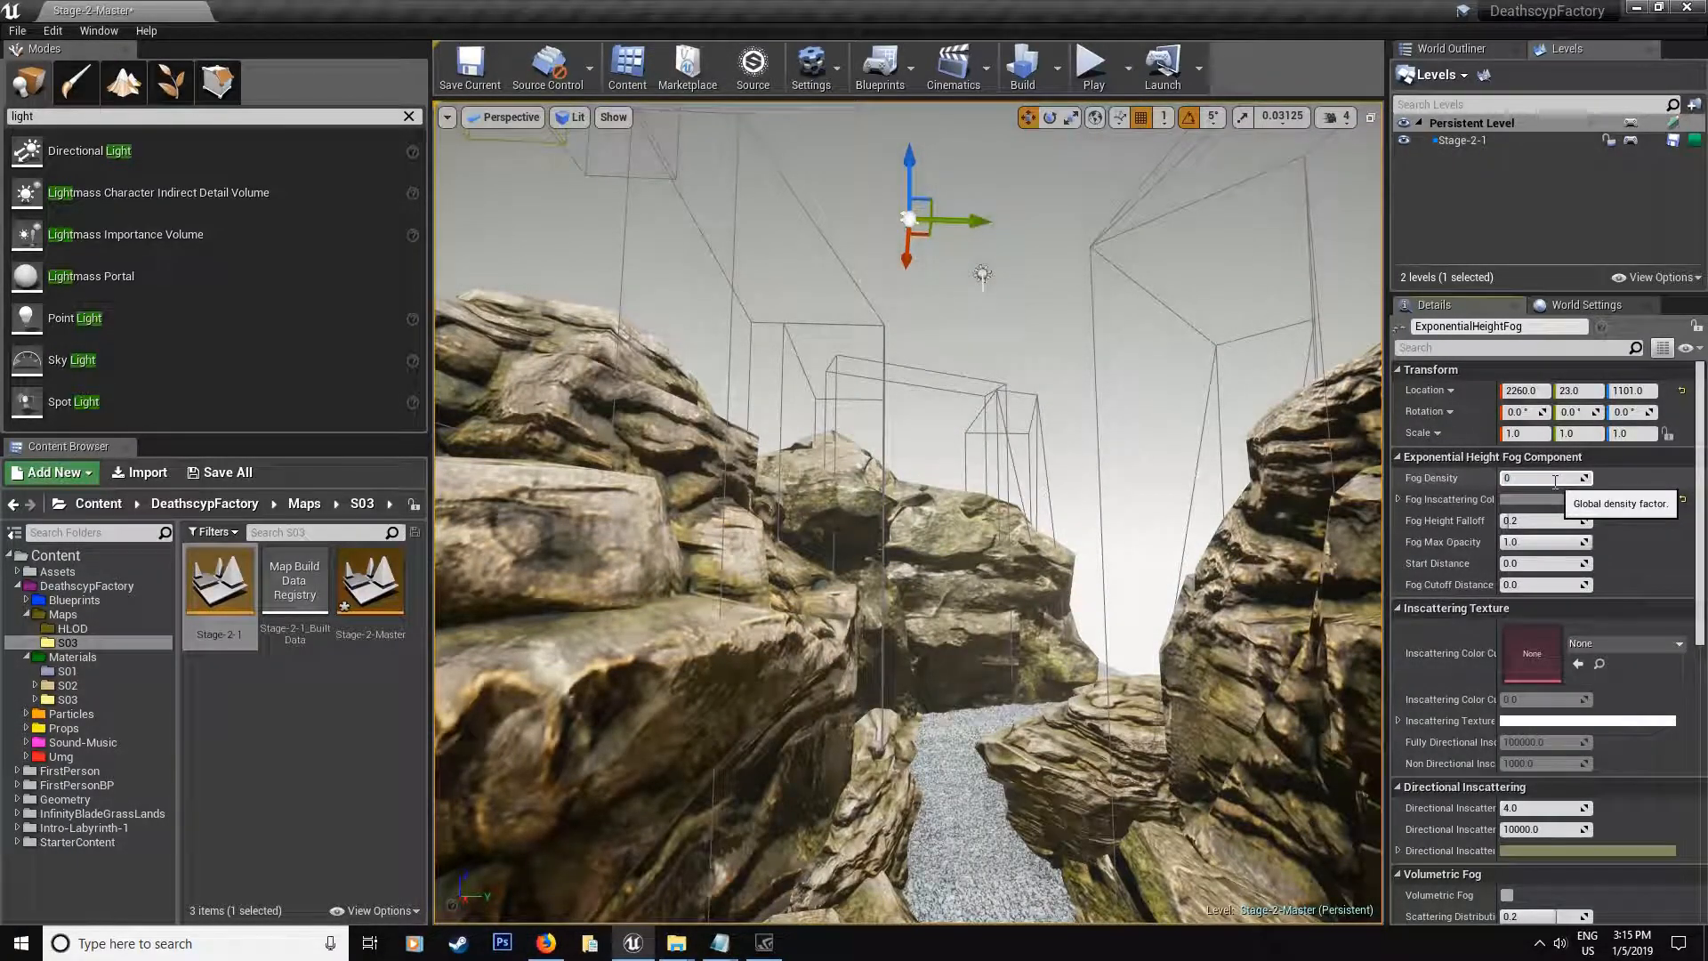
pyautogui.write('.15')
pyautogui.press('Return')
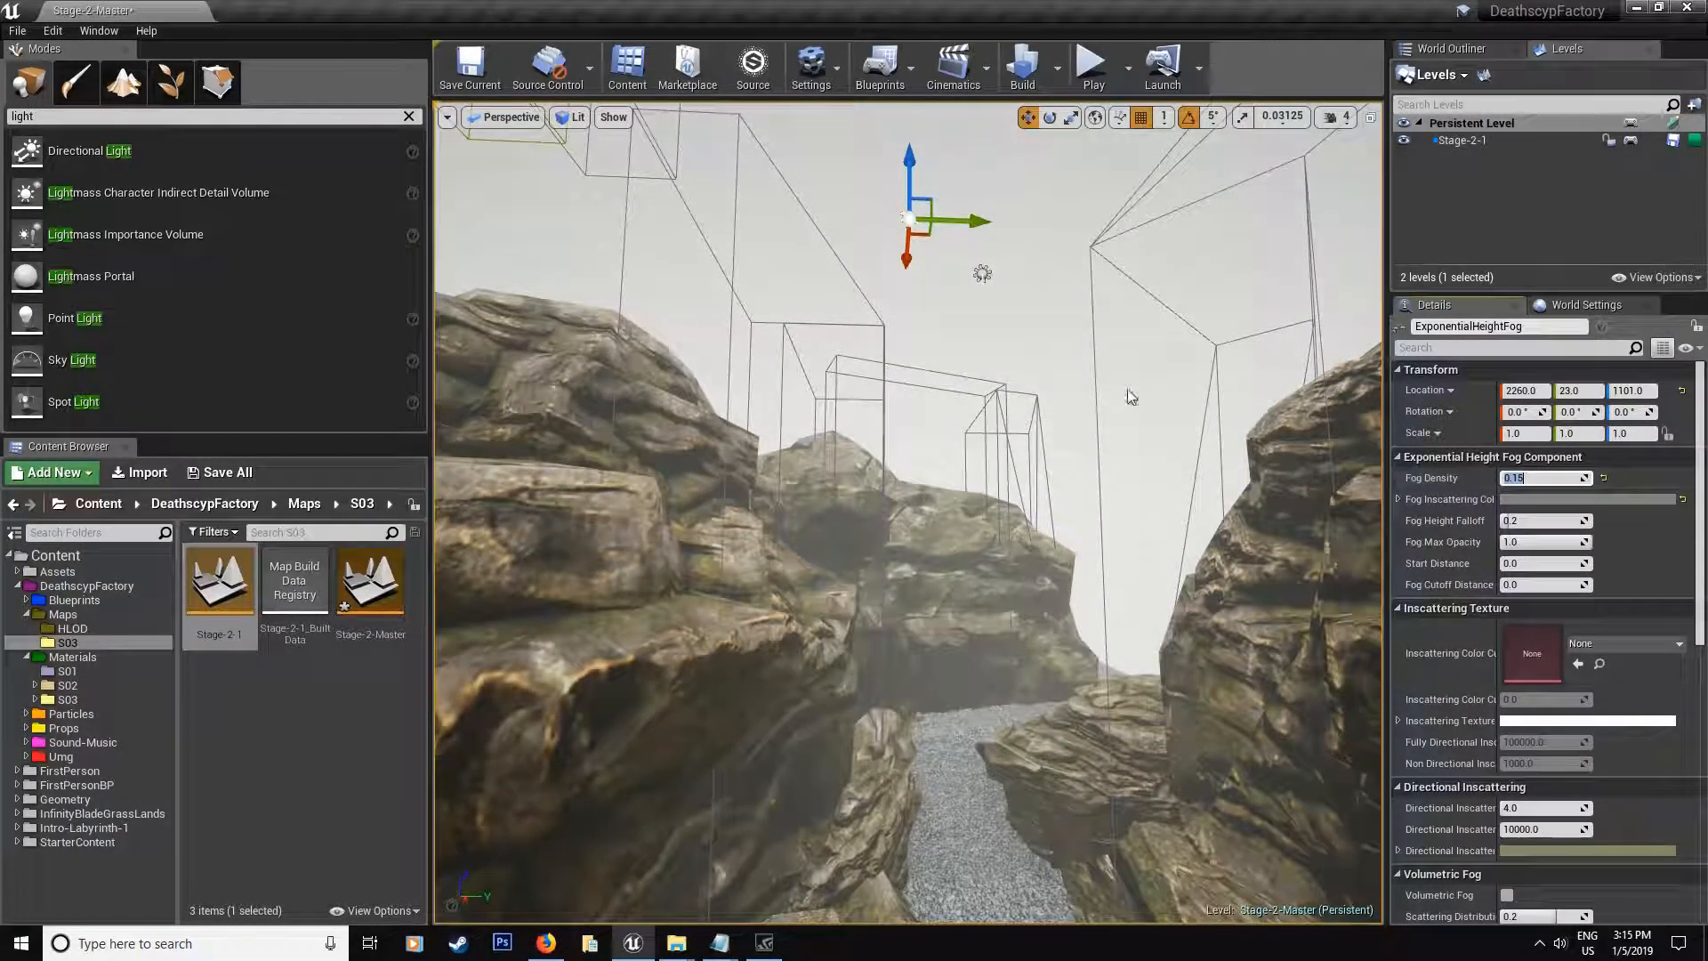
pyautogui.moveTo(1126, 392)
pyautogui.mouseDown(button='right')
pyautogui.moveTo(907, 534)
pyautogui.moveTo(827, 400)
pyautogui.moveTo(1093, 381)
pyautogui.mouseUp(button='right')
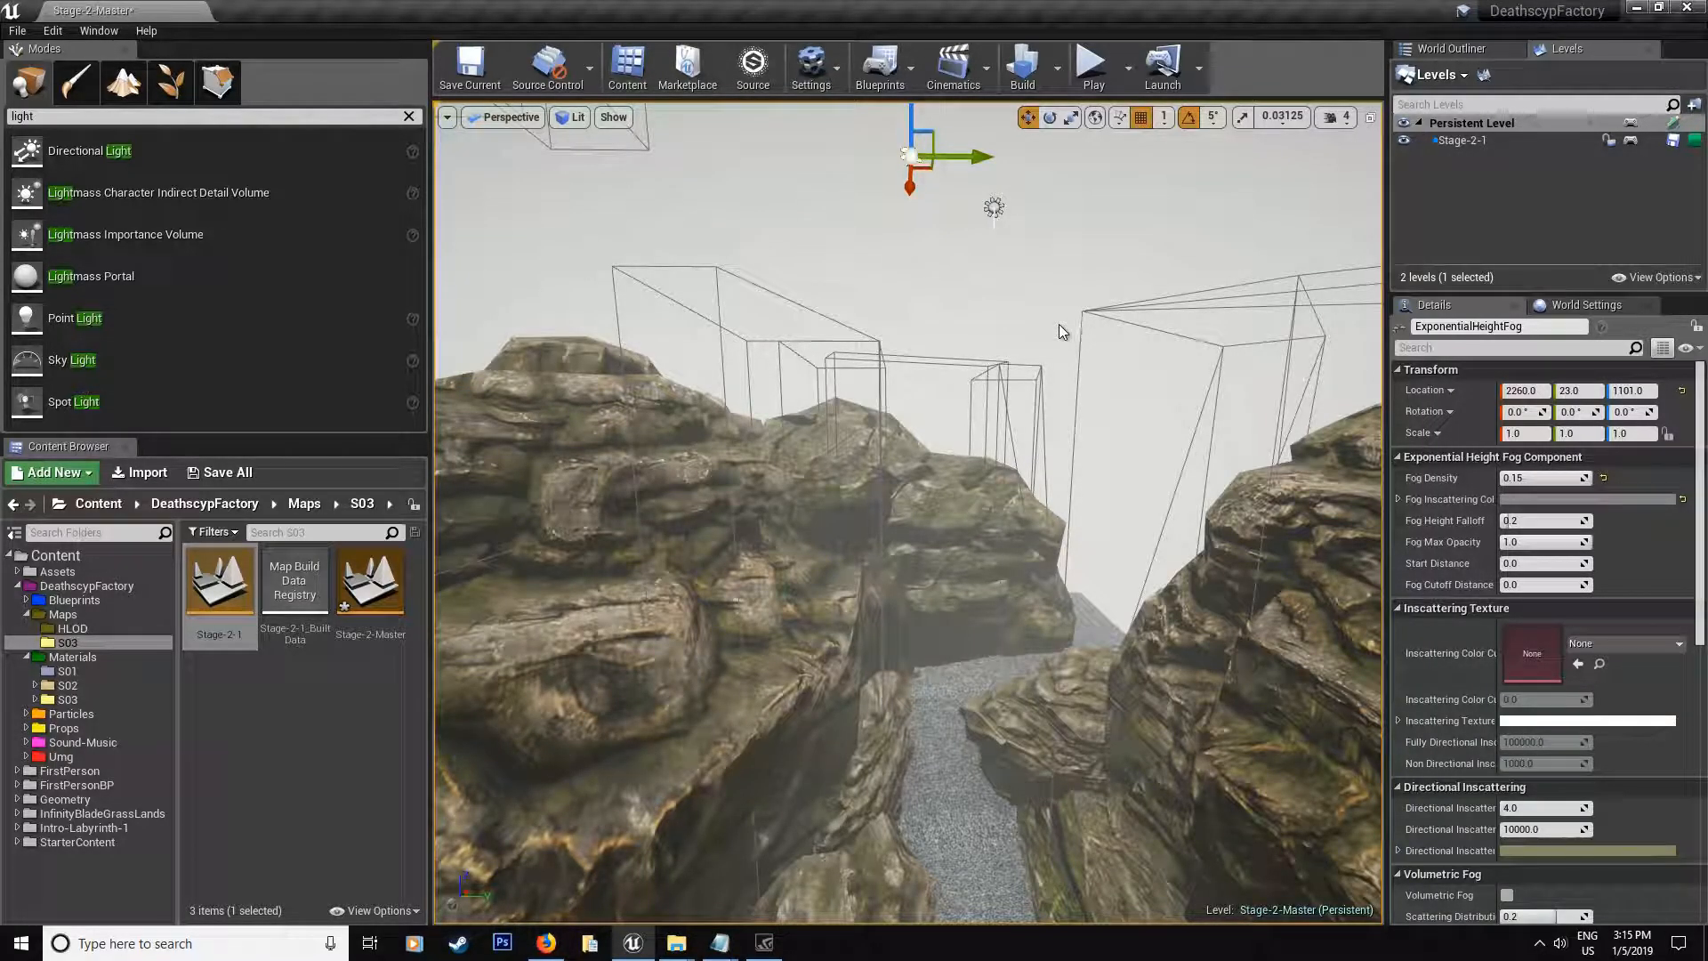
# Step: Move the post-process volume along Y, scale it up, then undo the scale
pyautogui.moveTo(1092, 382); pyautogui.dragTo(941, 323, button='right')
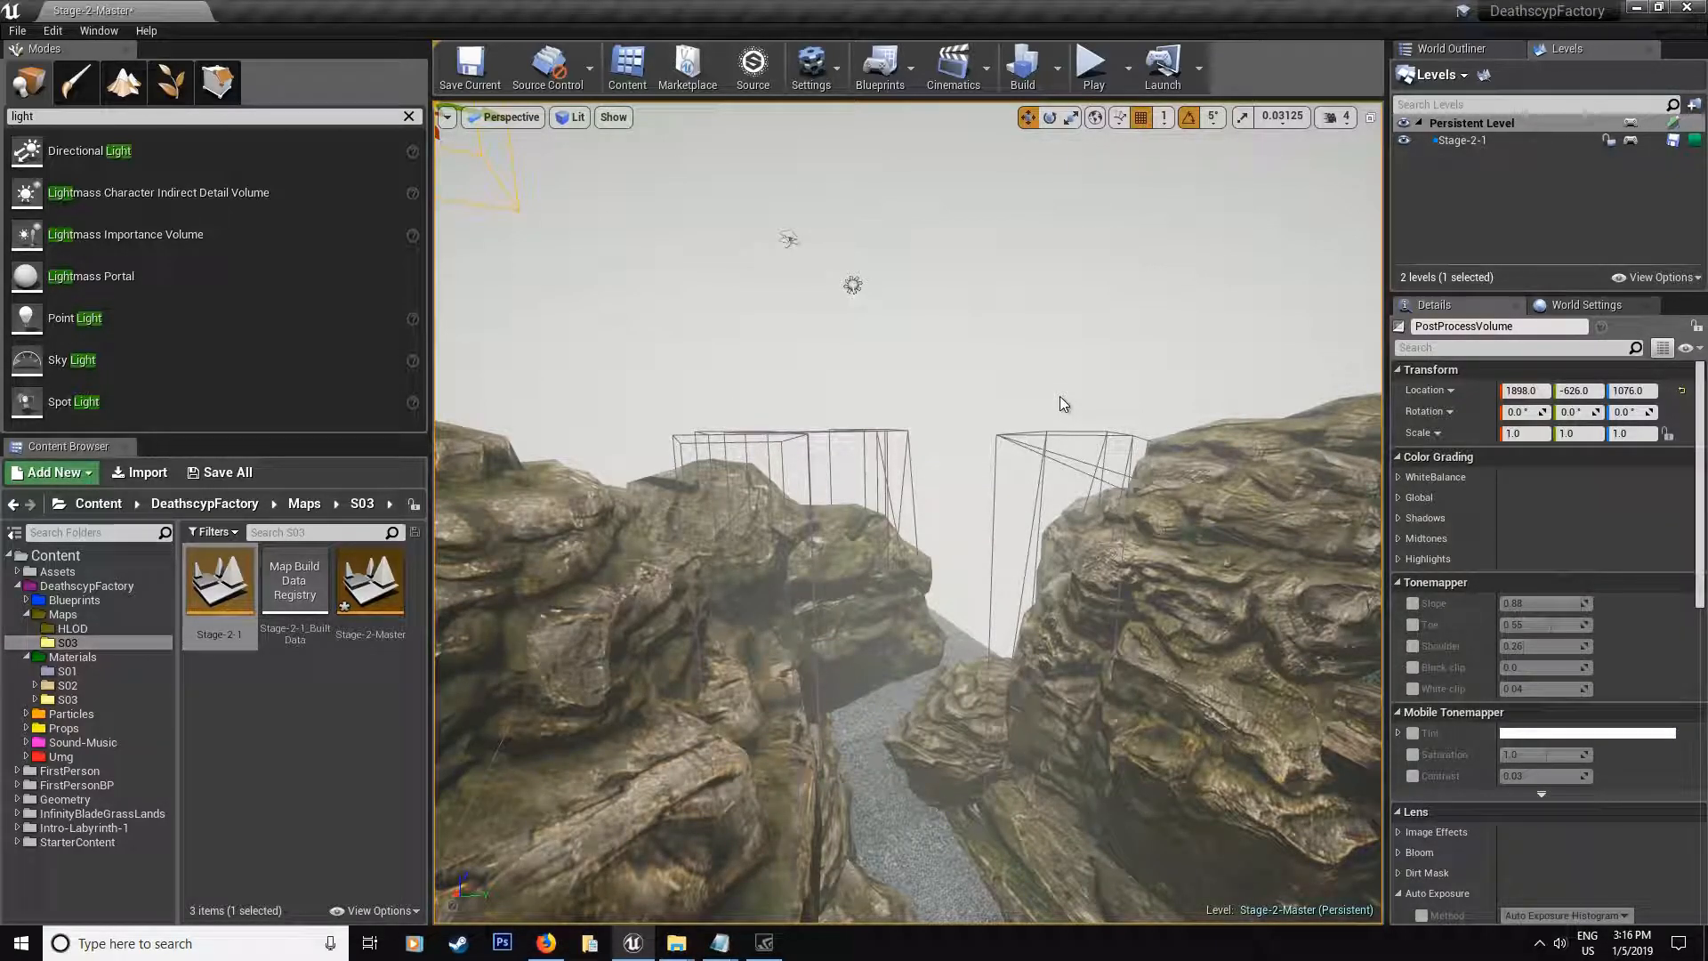
pyautogui.moveTo(1061, 397)
pyautogui.mouseDown(button='right')
pyautogui.moveTo(1073, 379)
pyautogui.moveTo(975, 334)
pyautogui.mouseUp(button='right')
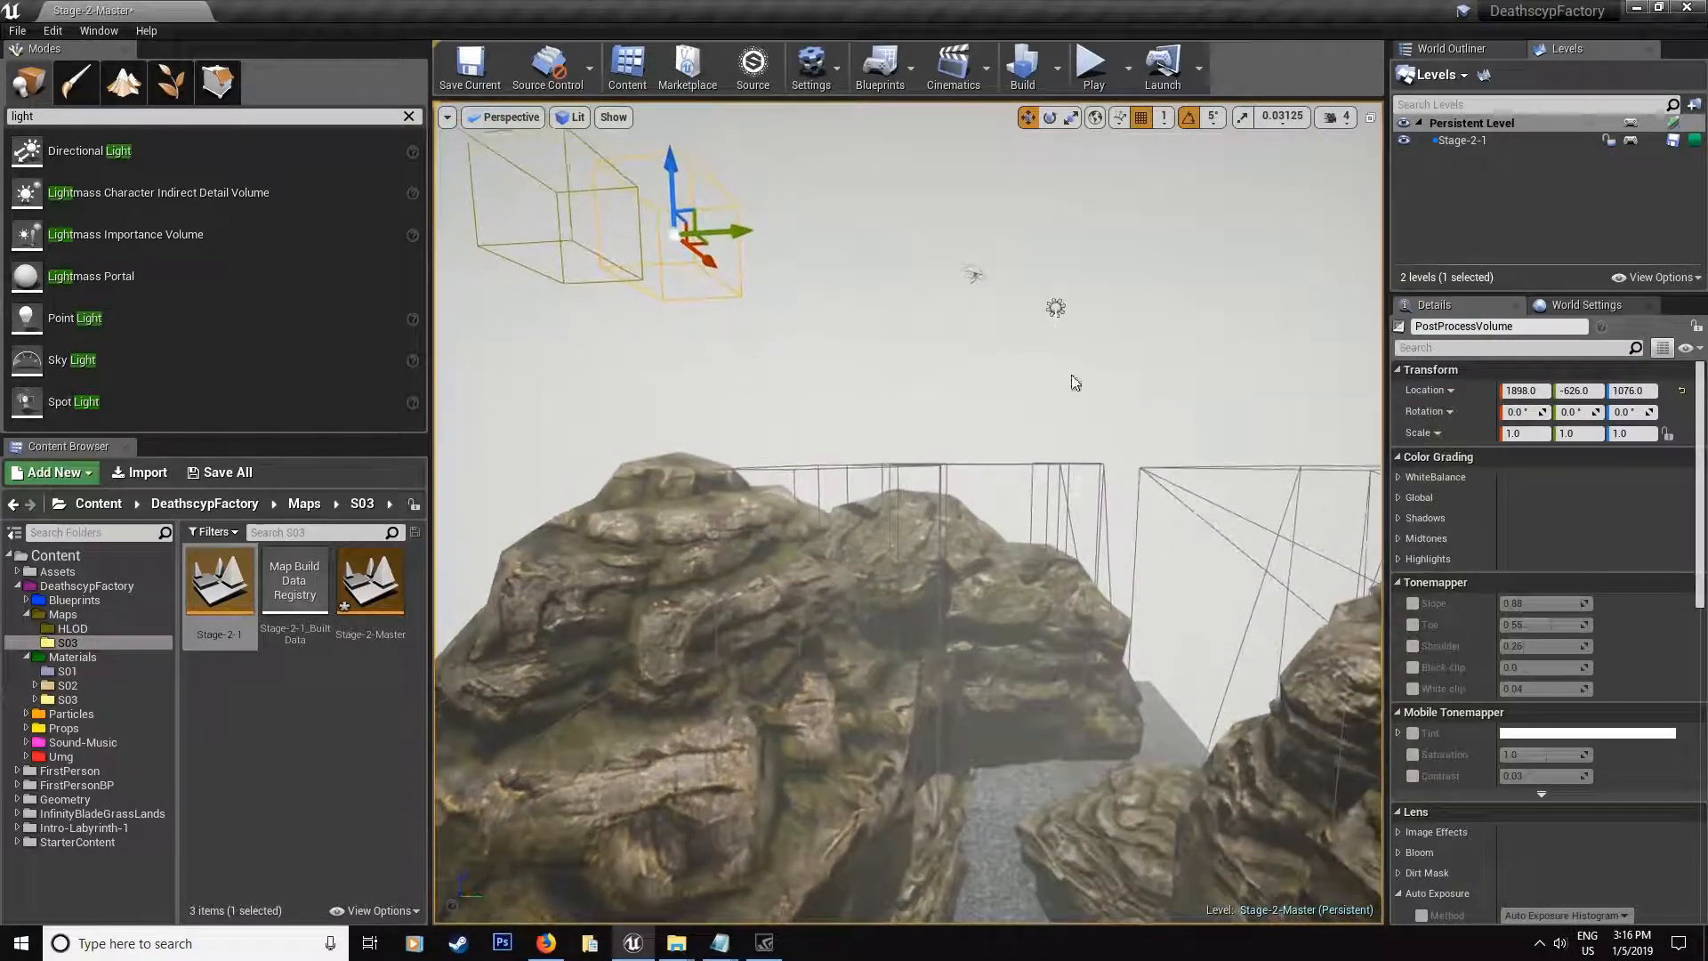
pyautogui.moveTo(774, 335)
pyautogui.mouseDown()
pyautogui.moveTo(1302, 422)
pyautogui.moveTo(1041, 333)
pyautogui.mouseUp()
pyautogui.moveTo(1041, 347); pyautogui.dragTo(1066, 429, button='right')
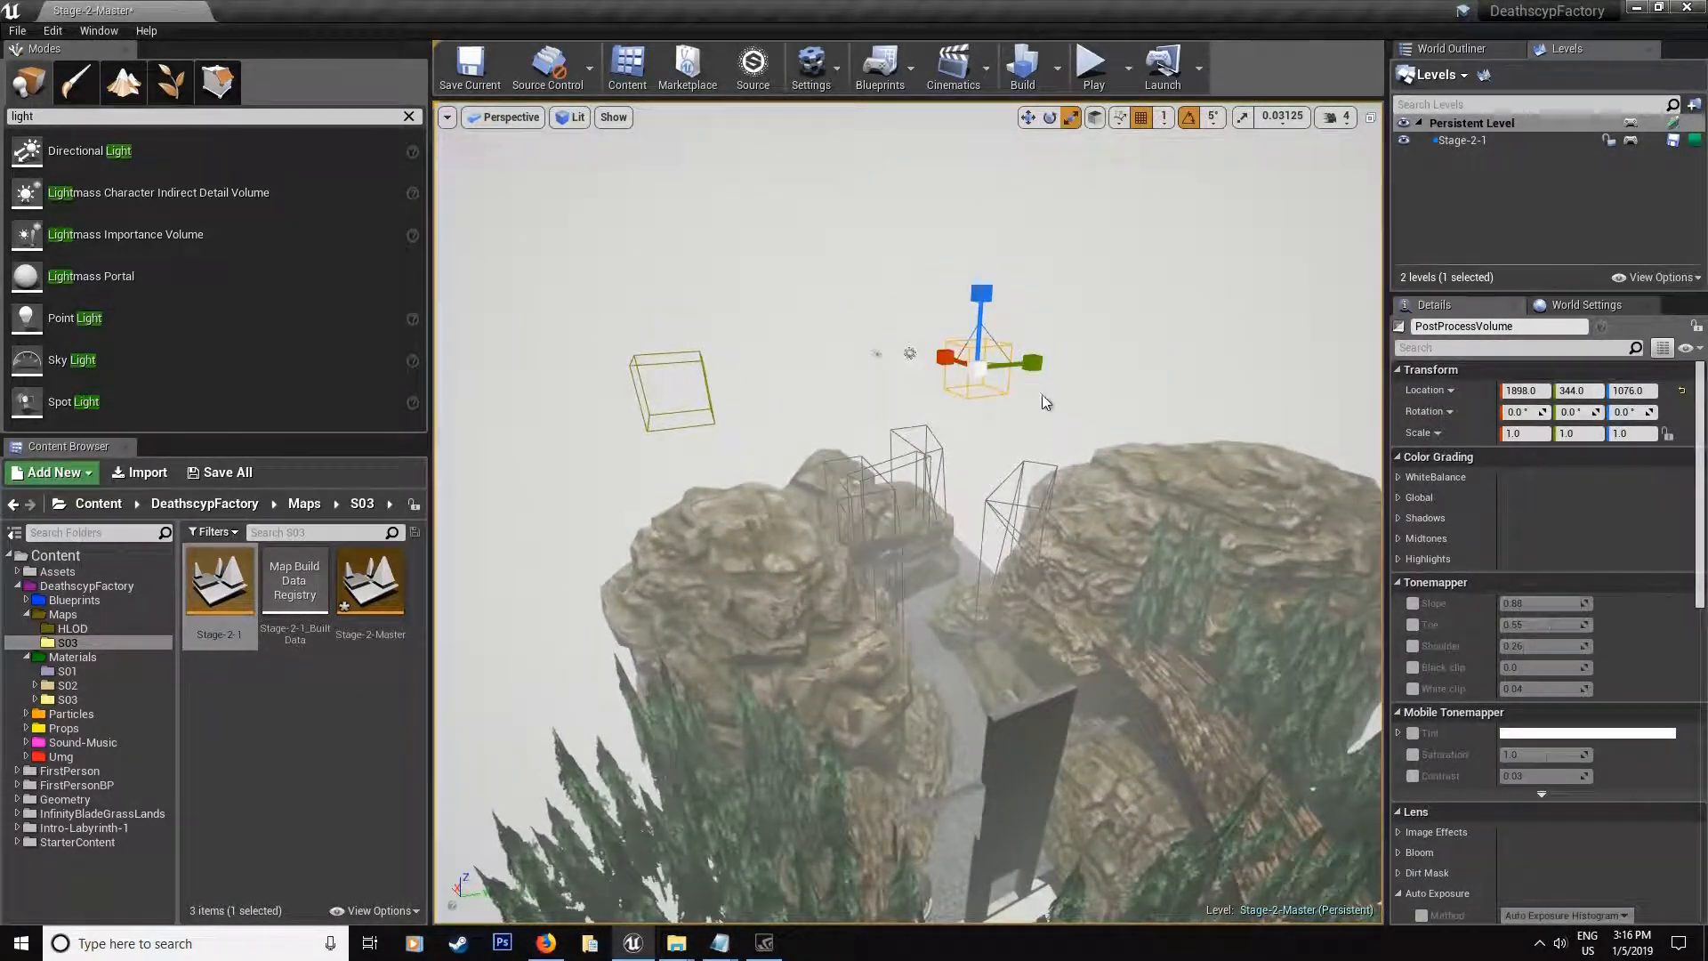
pyautogui.moveTo(981, 361); pyautogui.dragTo(989, 368)
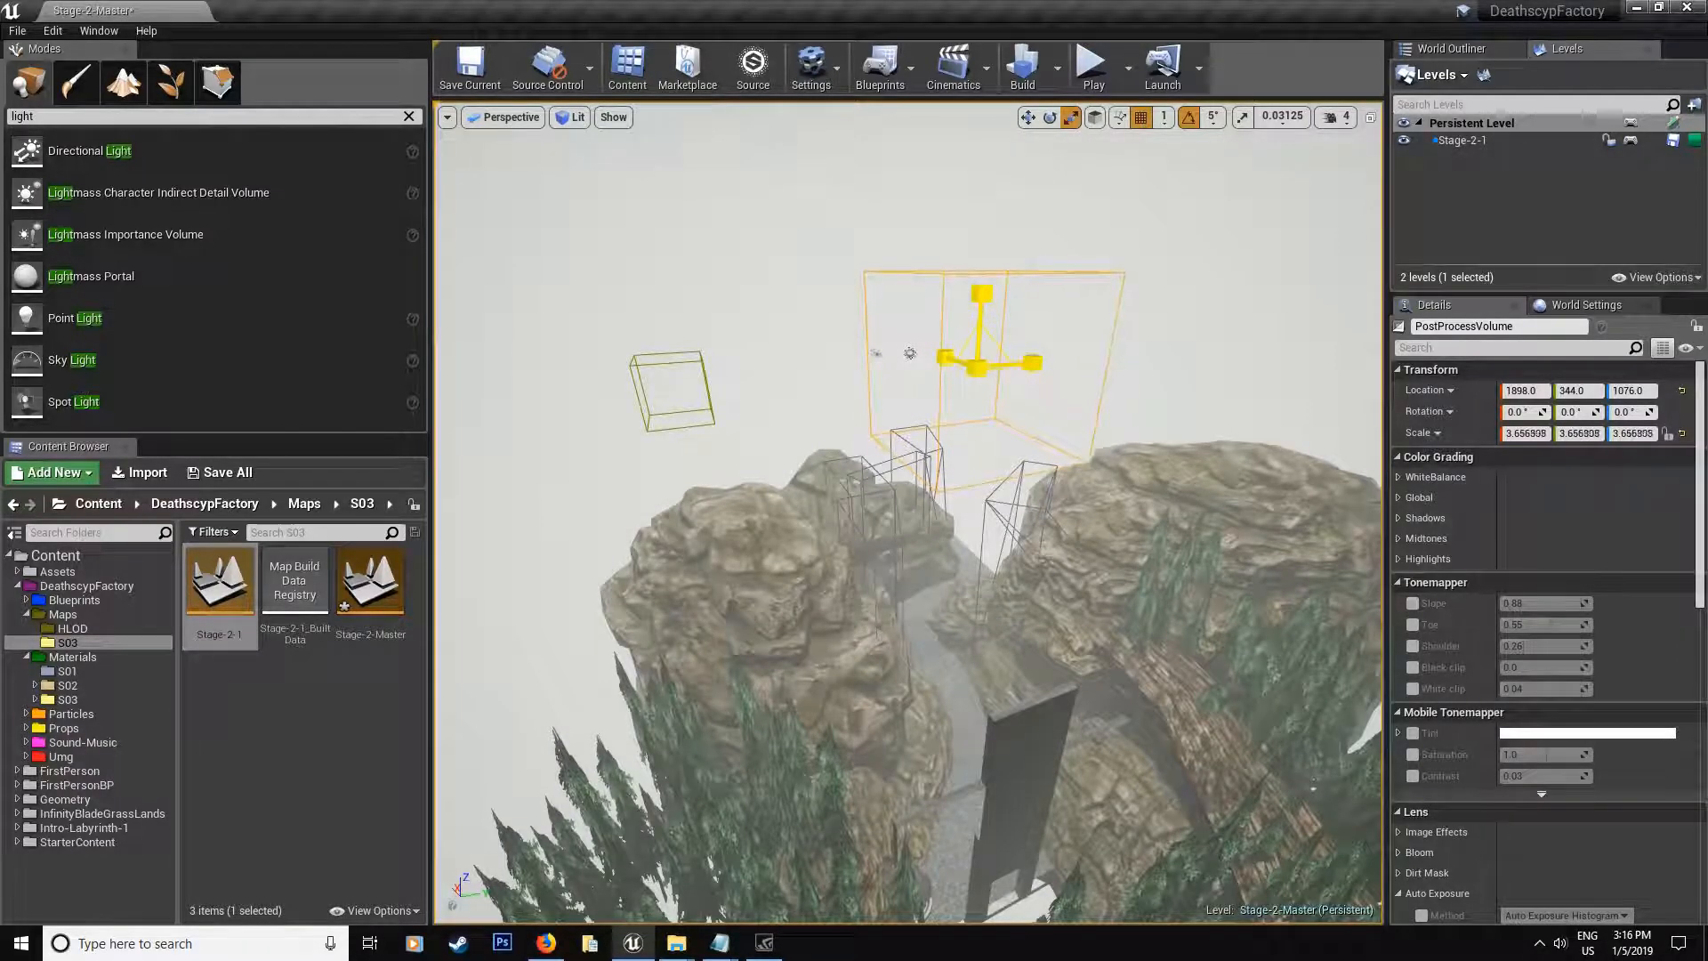
pyautogui.hotkey('ctrl', 'z')
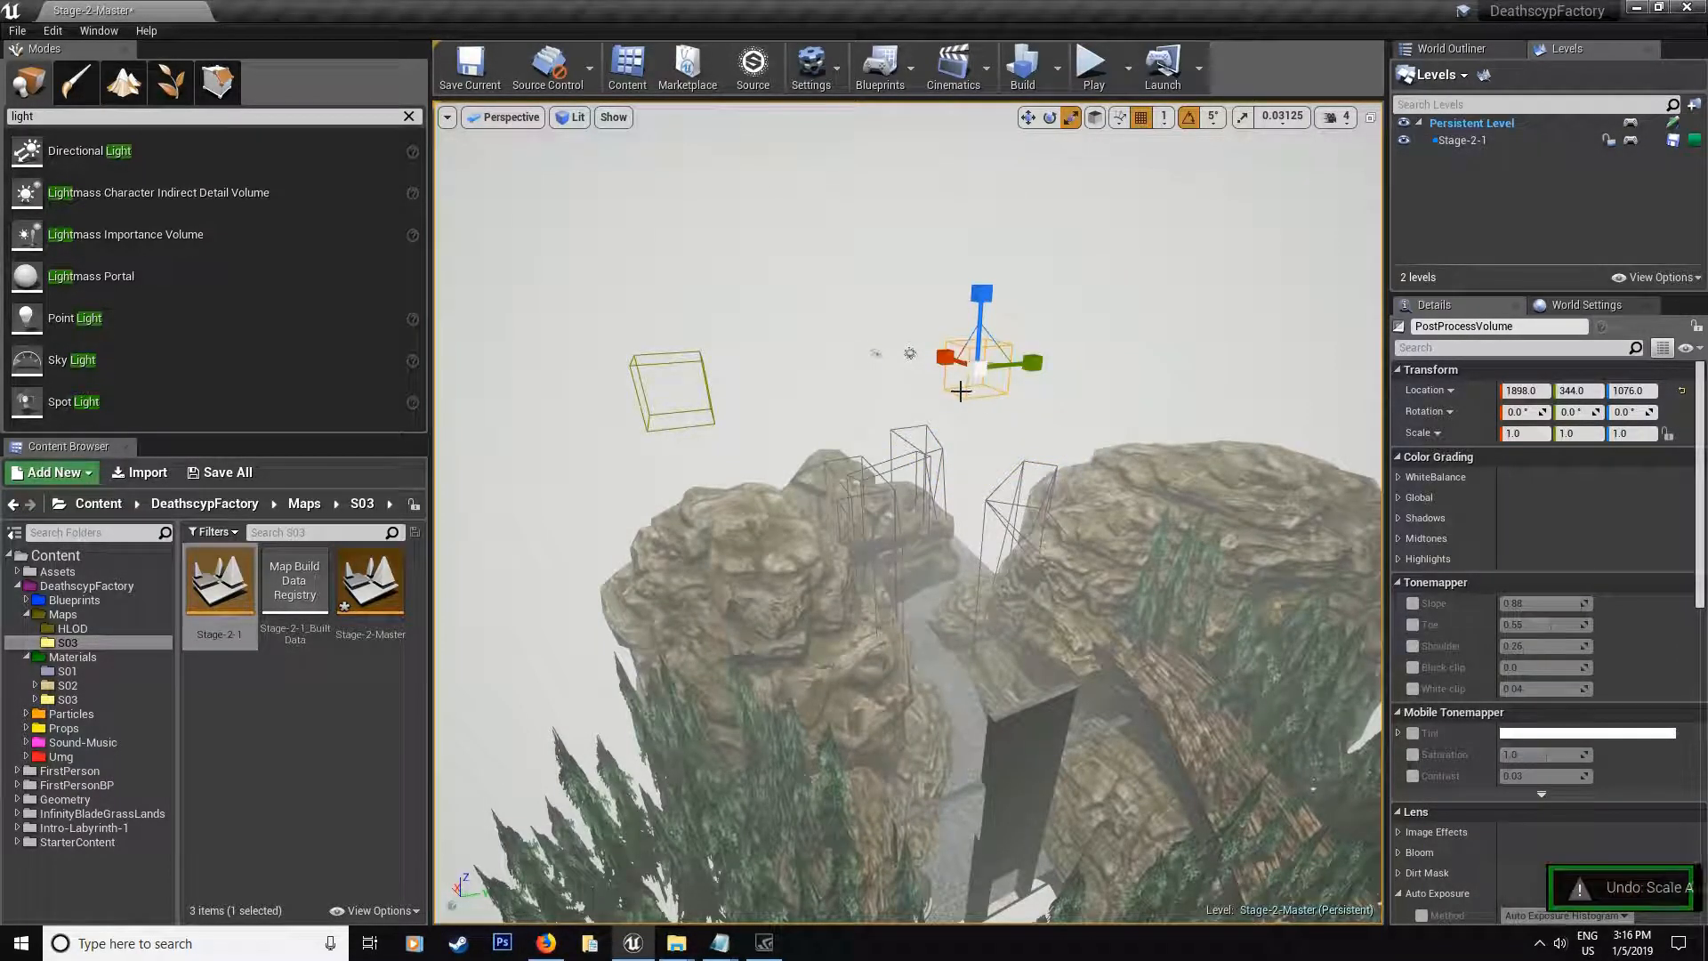
# Step: Nudge the post-process volume further along Y to 1898, 1418, 1076
pyautogui.moveTo(1056, 450); pyautogui.dragTo(1014, 401, button='right')
pyautogui.moveTo(850, 330); pyautogui.dragTo(908, 373, button='right')
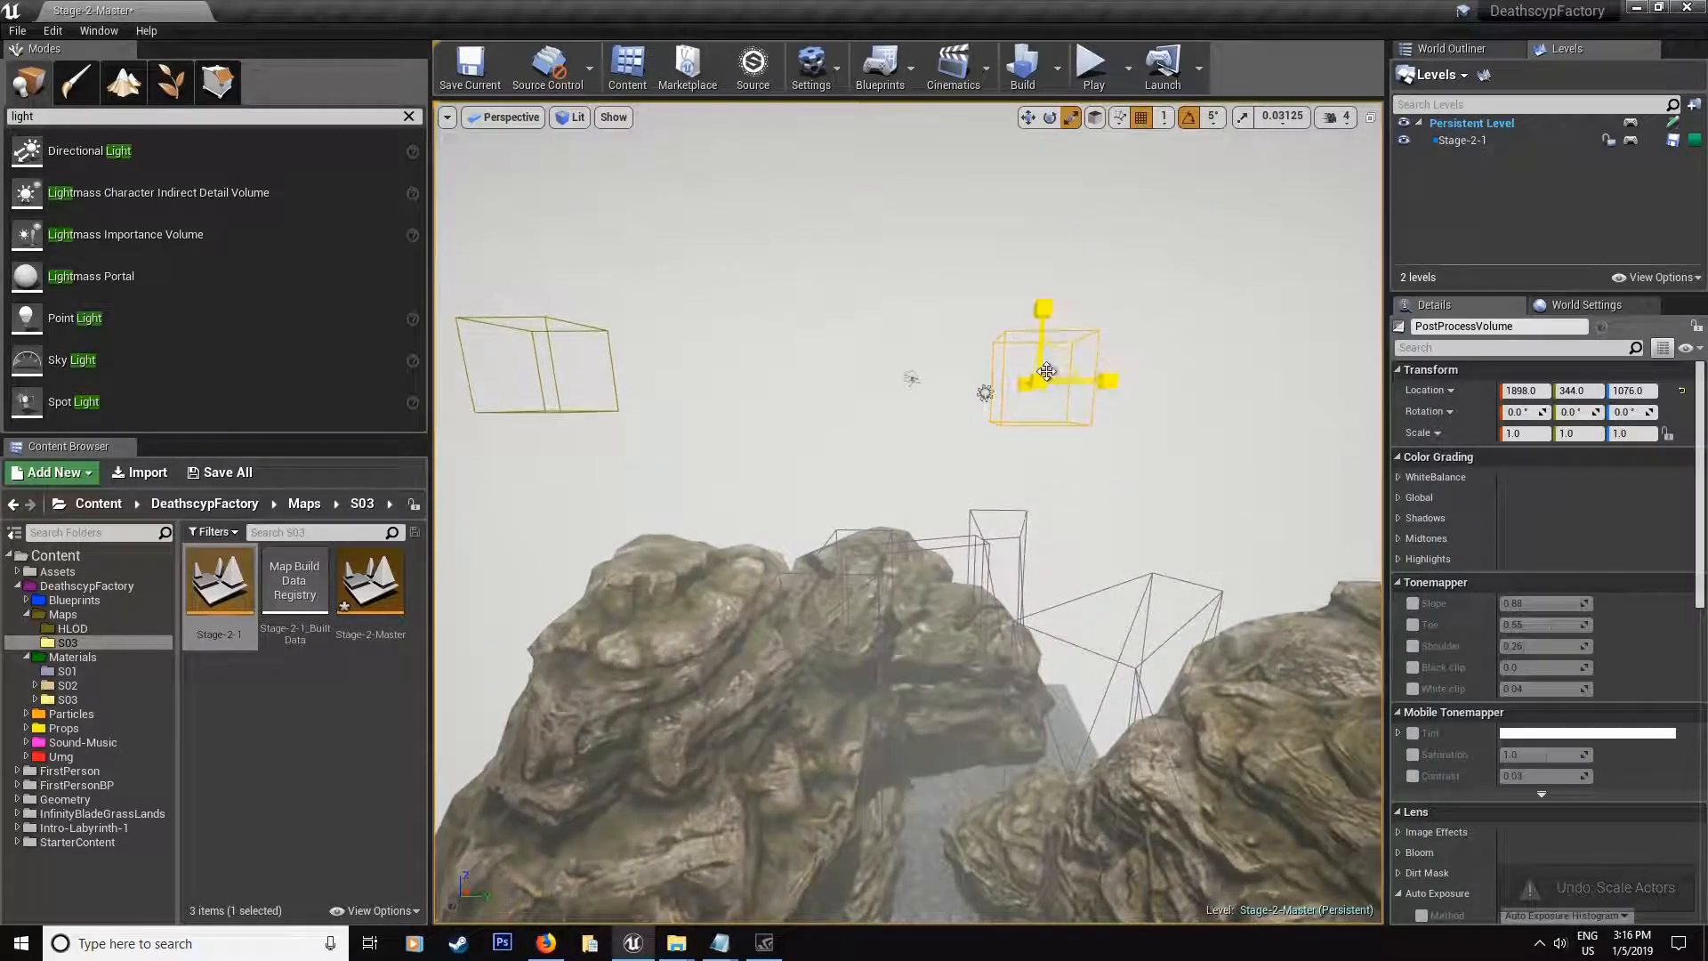
pyautogui.moveTo(1095, 381); pyautogui.dragTo(1148, 390)
pyautogui.moveTo(908, 401); pyautogui.dragTo(801, 442, button='right')
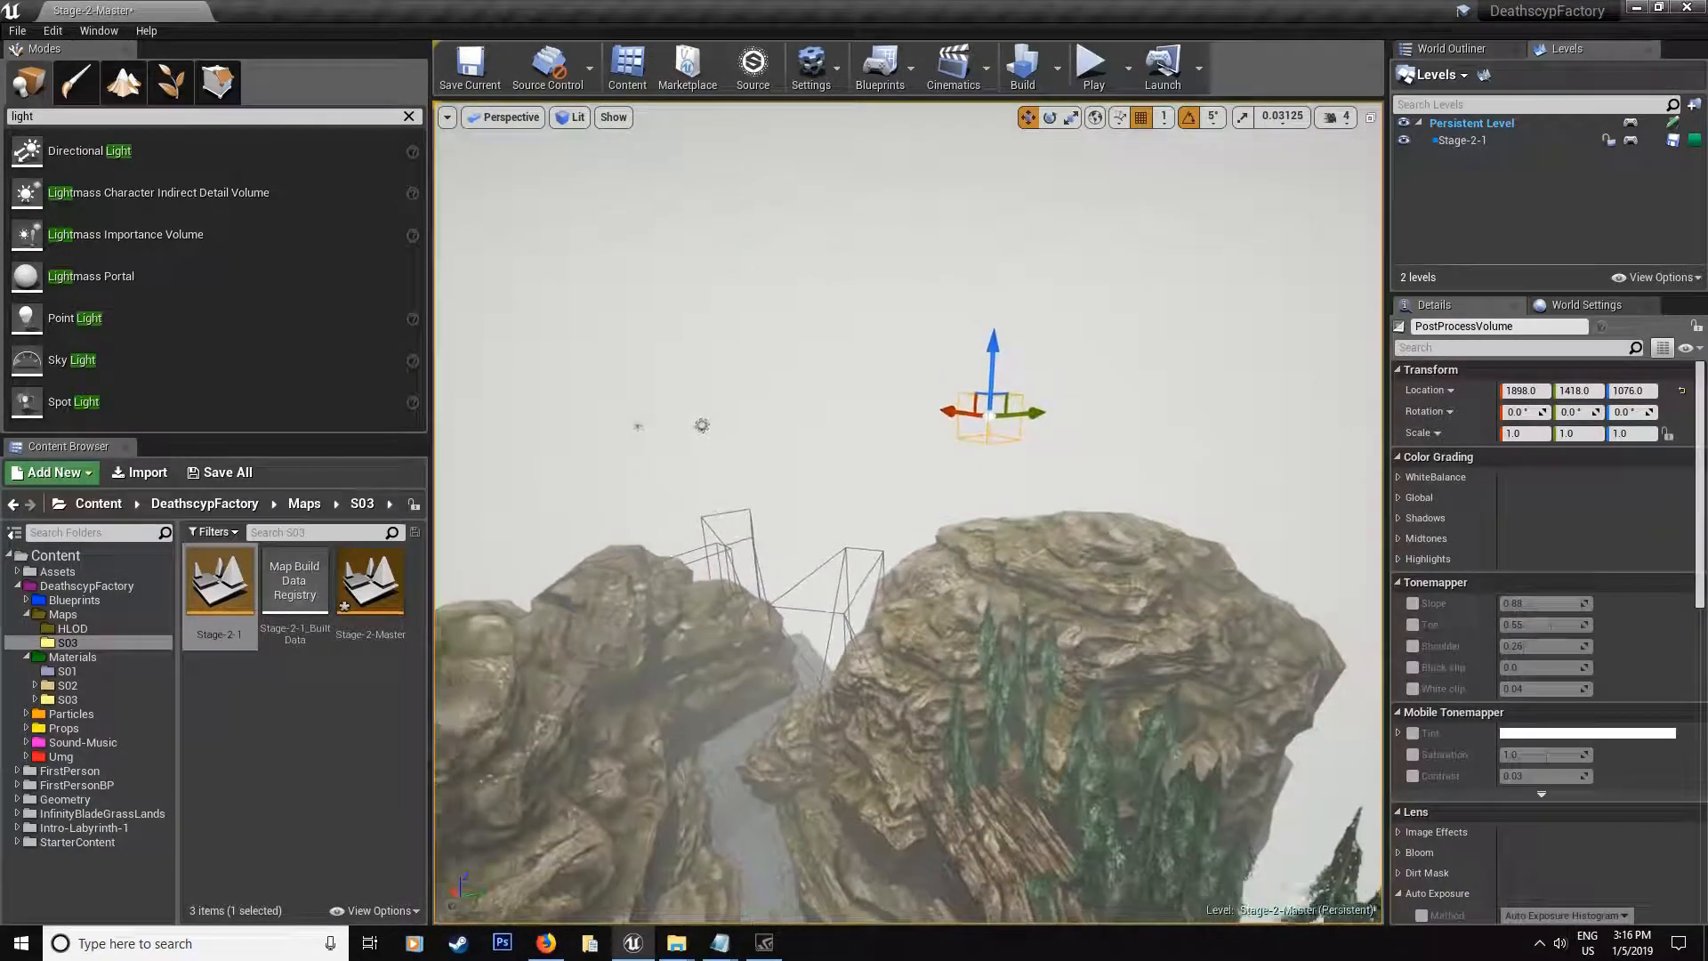
pyautogui.scroll(-2, 1564, 591)
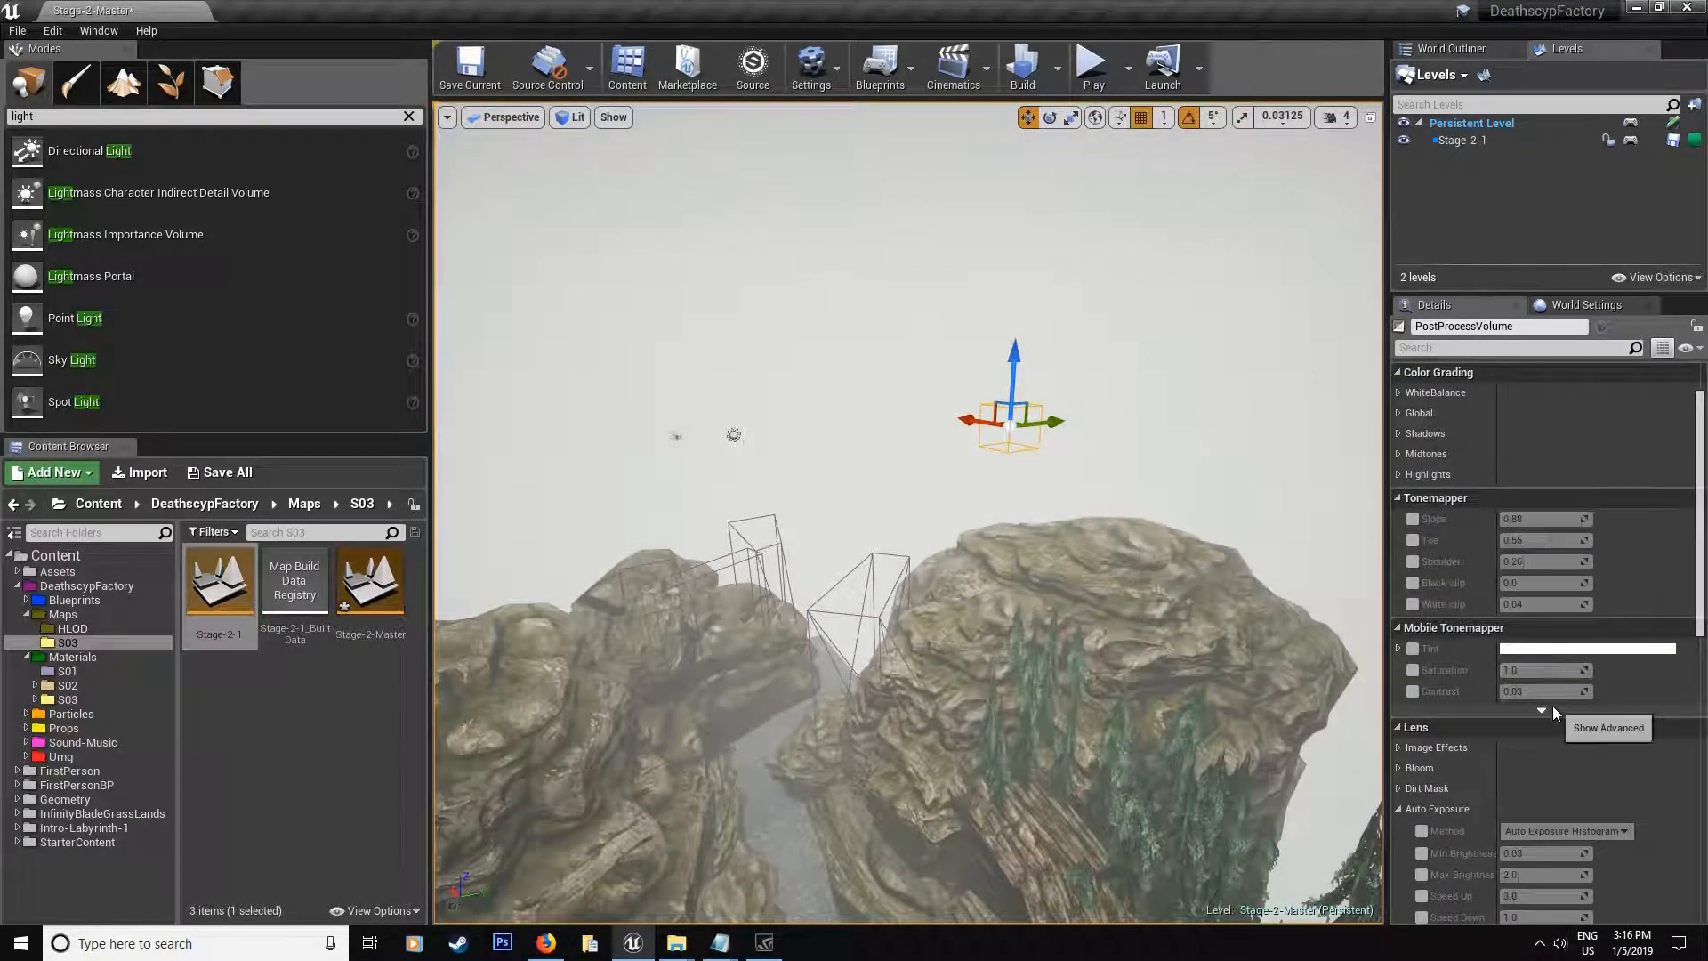
pyautogui.scroll(-2, 1555, 694)
pyautogui.scroll(-3, 1554, 695)
pyautogui.scroll(-3, 1555, 696)
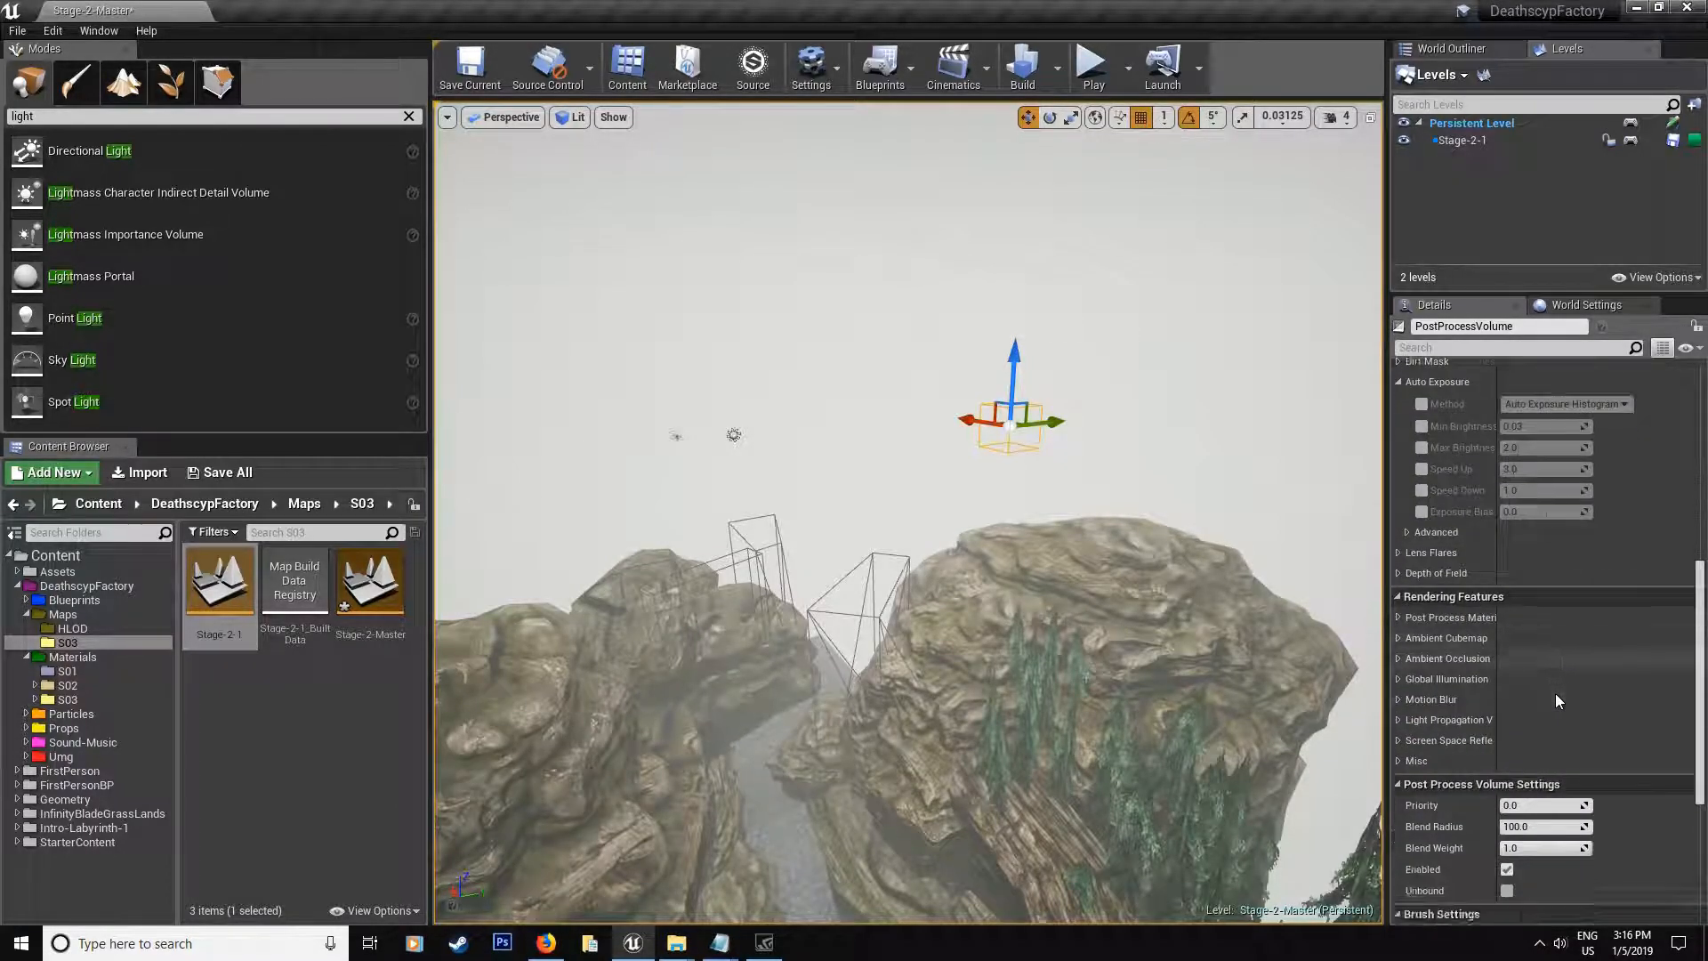
pyautogui.scroll(-2, 1555, 696)
pyautogui.scroll(-1, 1581, 715)
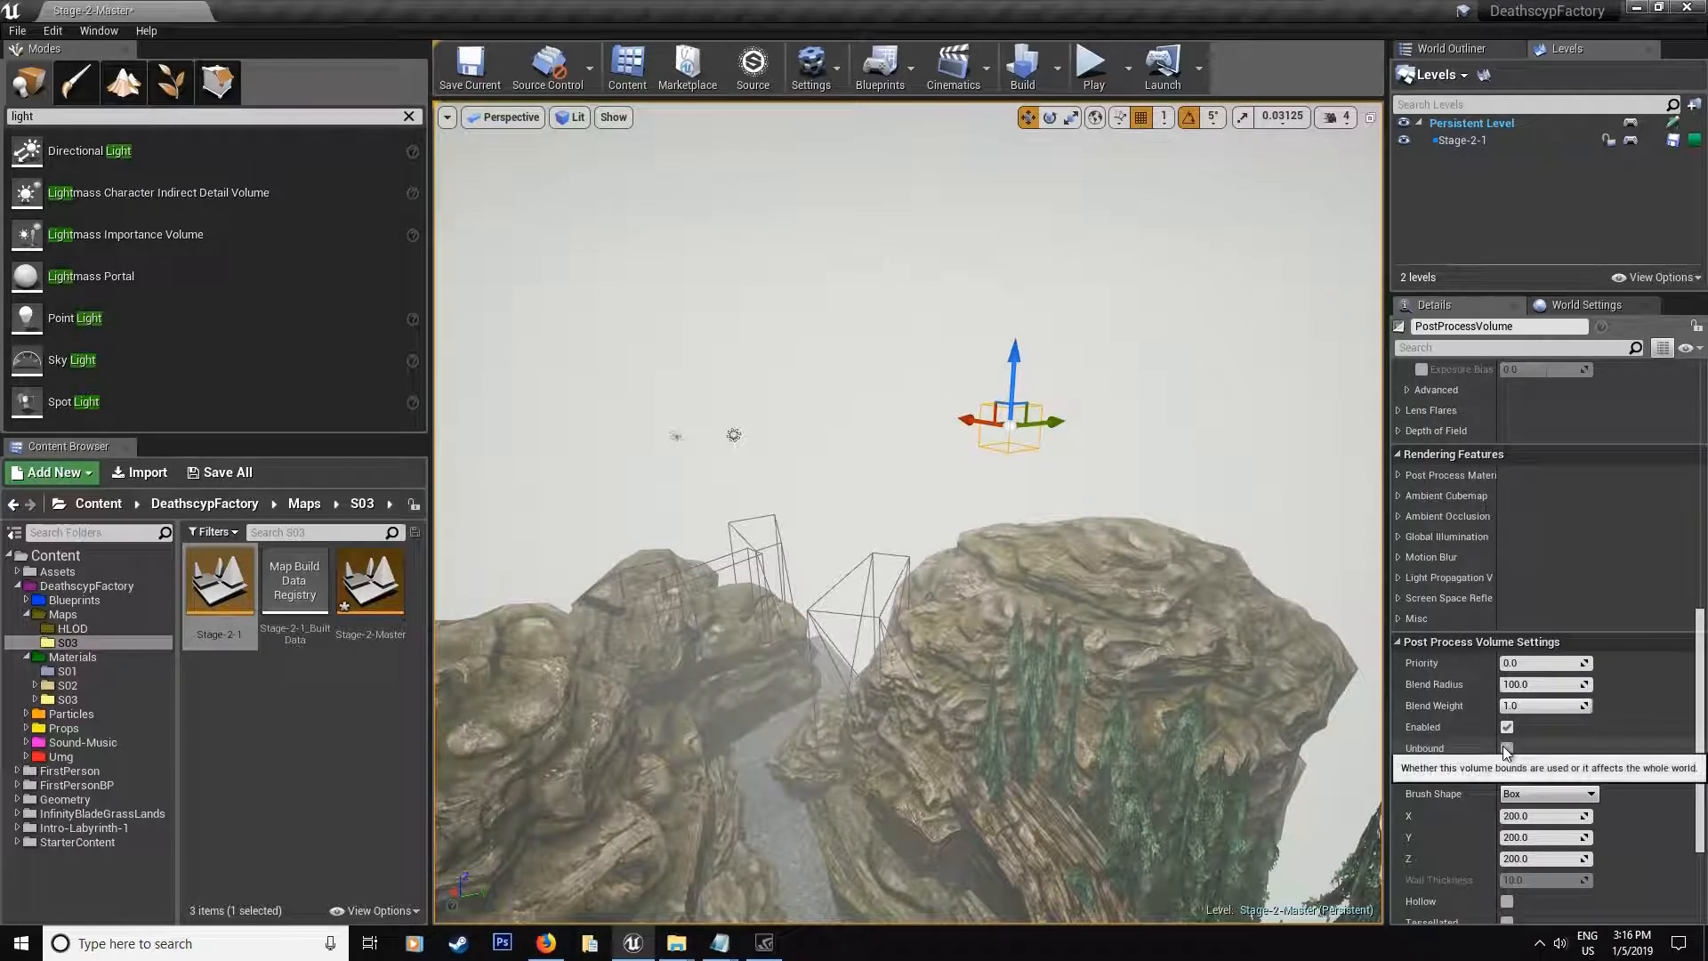
# Step: Make the volume affect the whole world and set auto exposure min and max brightness to 1.0
pyautogui.click(1507, 747)
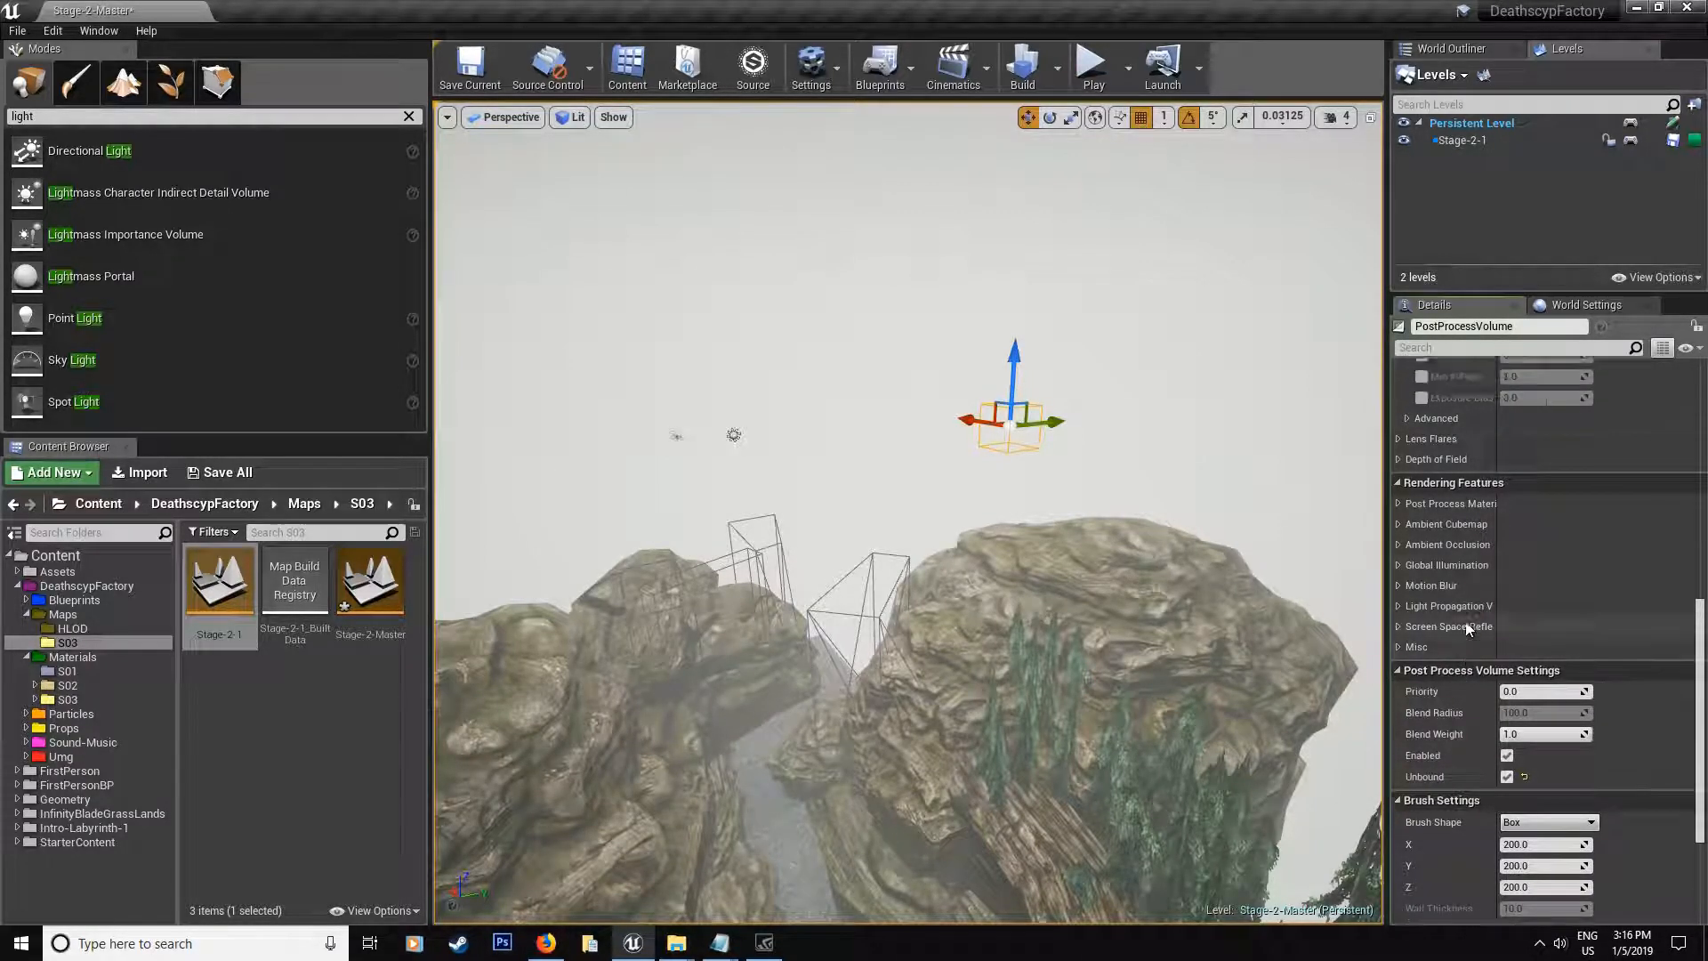
pyautogui.scroll(5, 1466, 619)
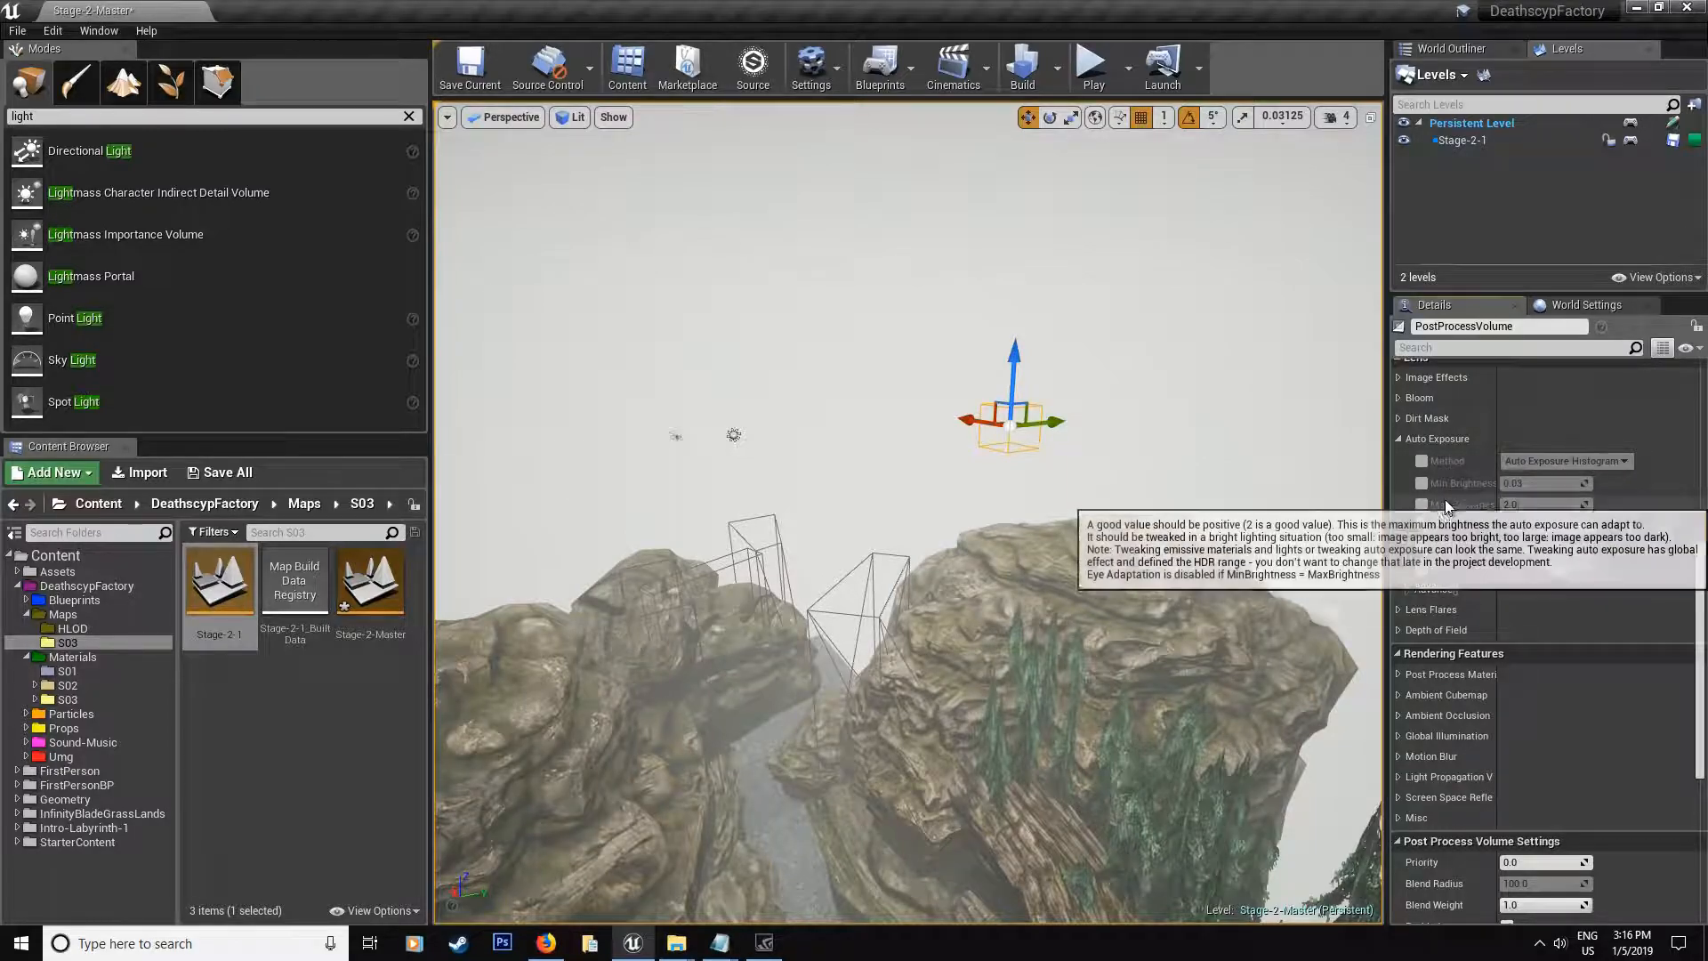
pyautogui.click(1422, 482)
pyautogui.click(1422, 504)
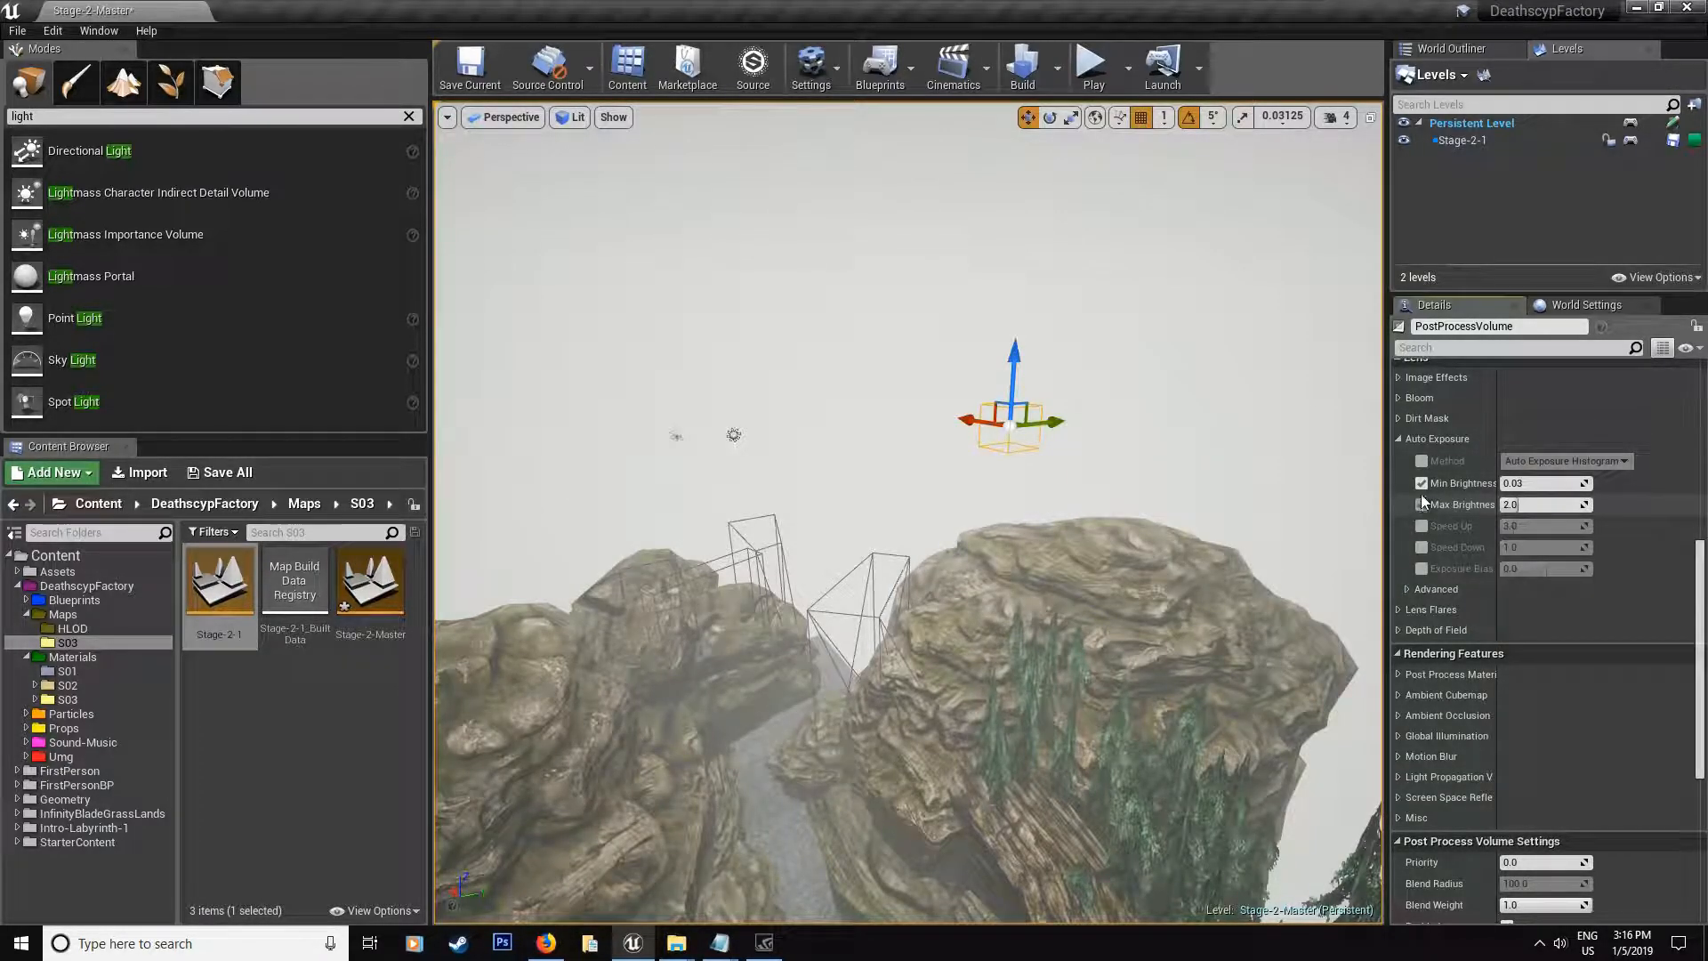
pyautogui.click(1546, 483)
pyautogui.doubleClick(1533, 482)
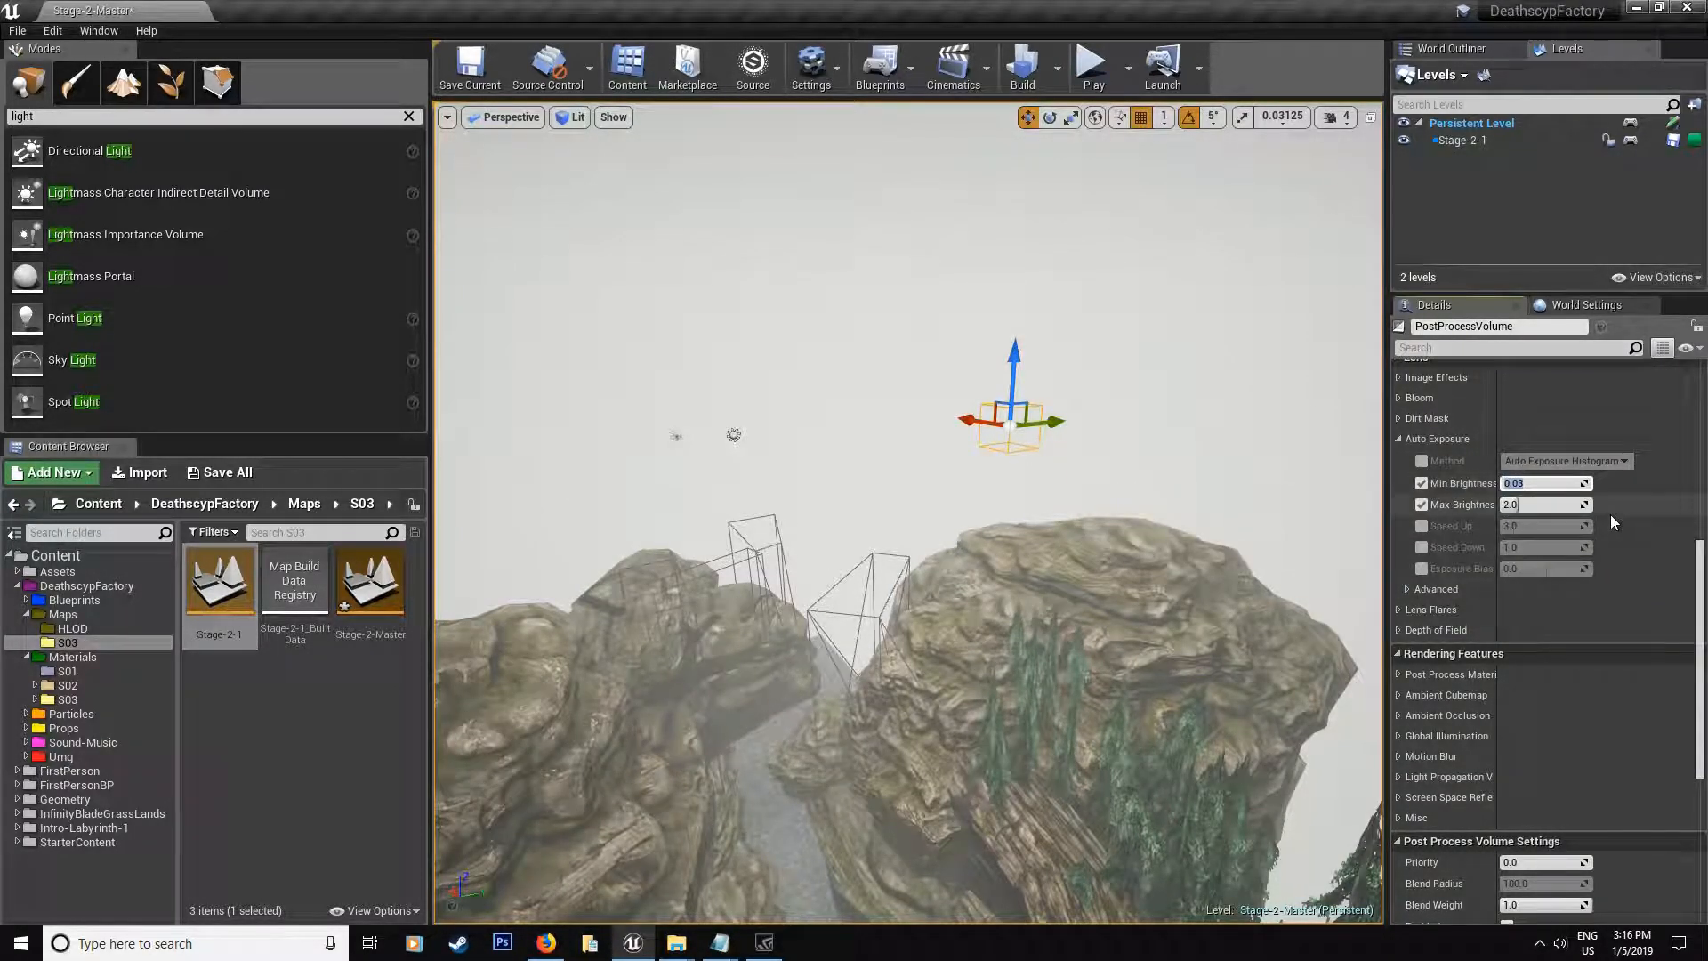
pyautogui.write('1')
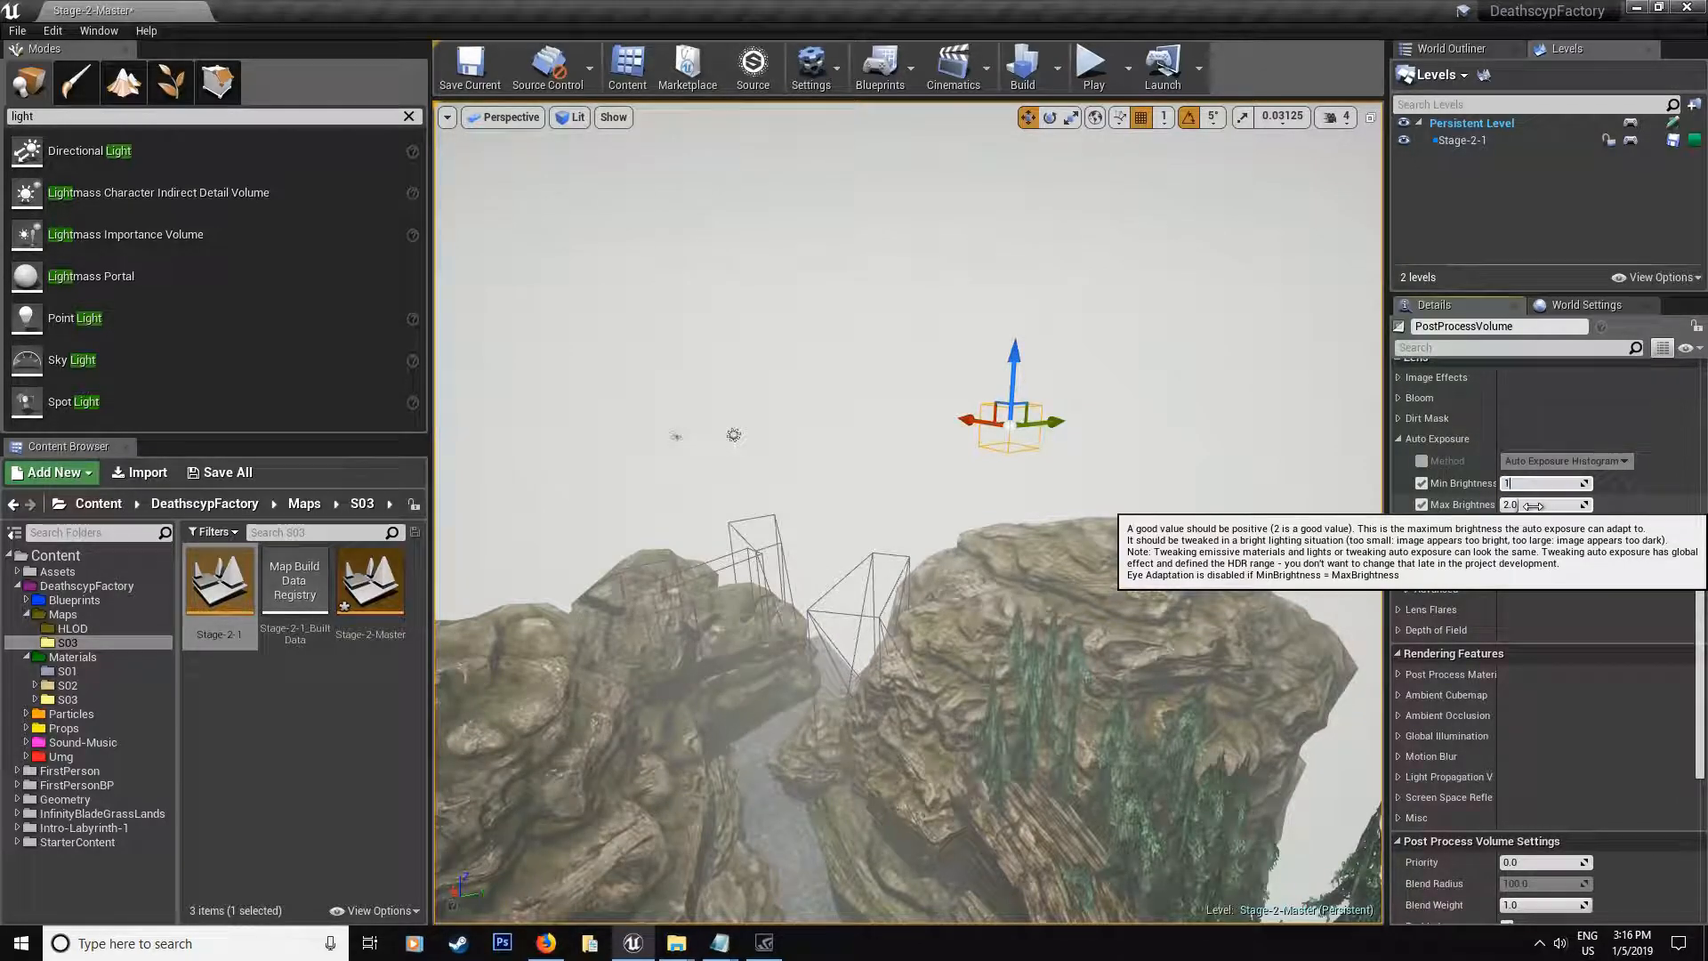
pyautogui.press('Tab')
pyautogui.write('1')
pyautogui.press('Return')
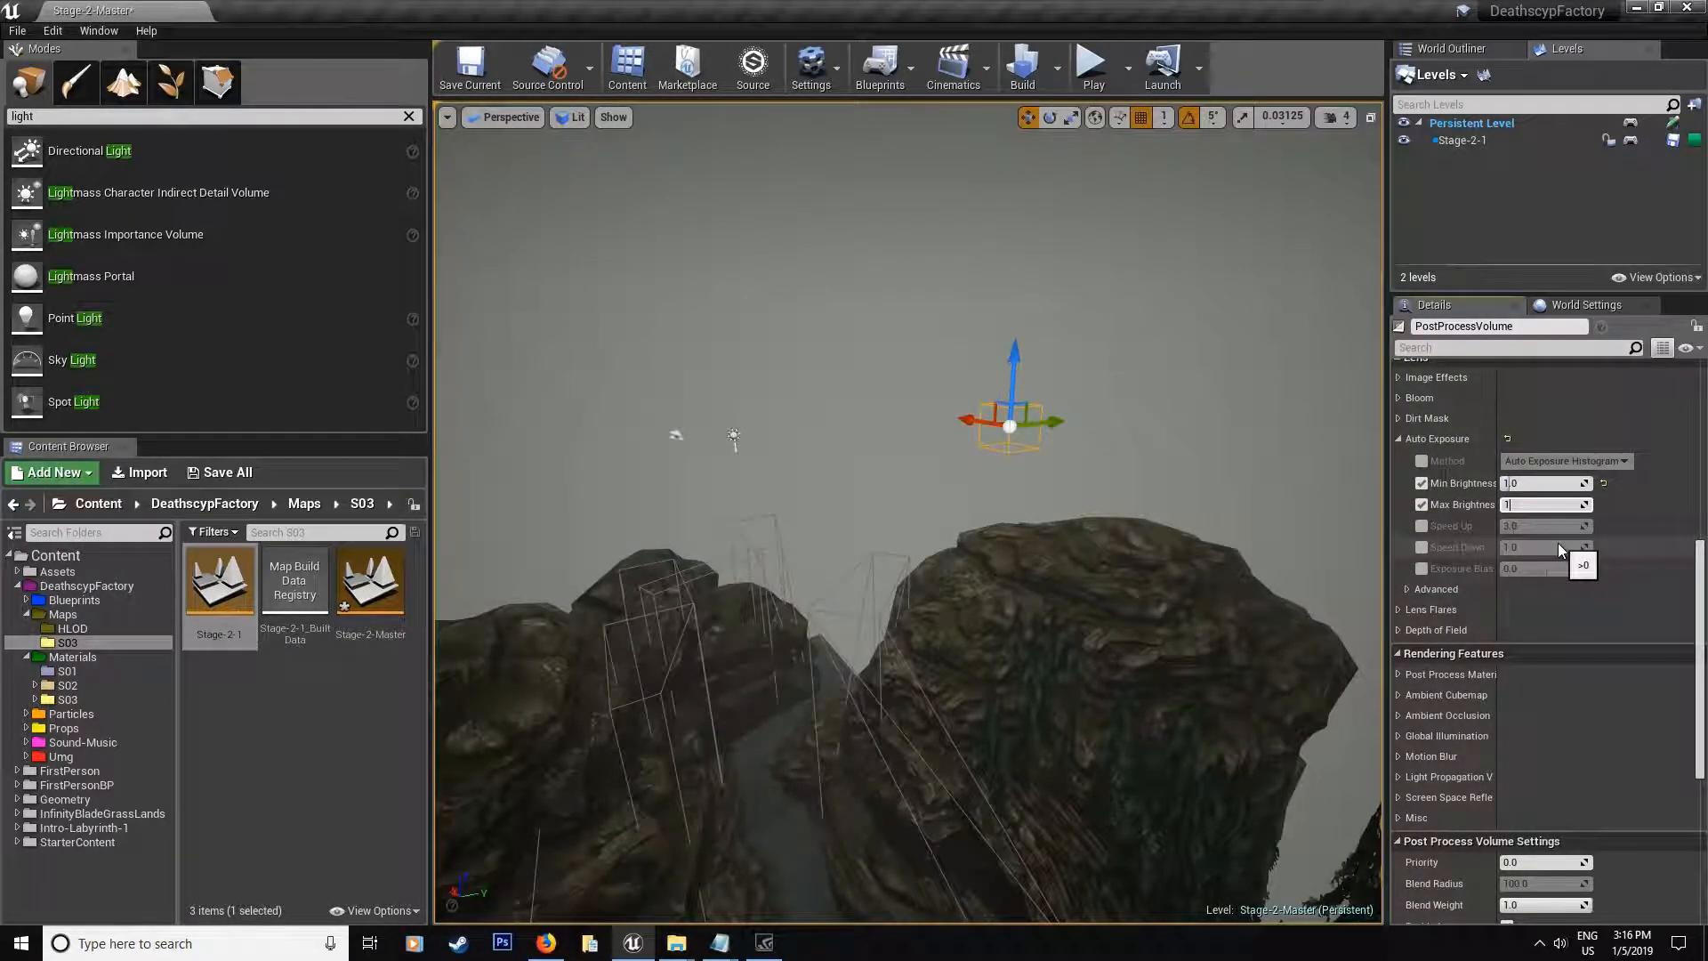
pyautogui.moveTo(909, 534); pyautogui.dragTo(850, 198, button='right')
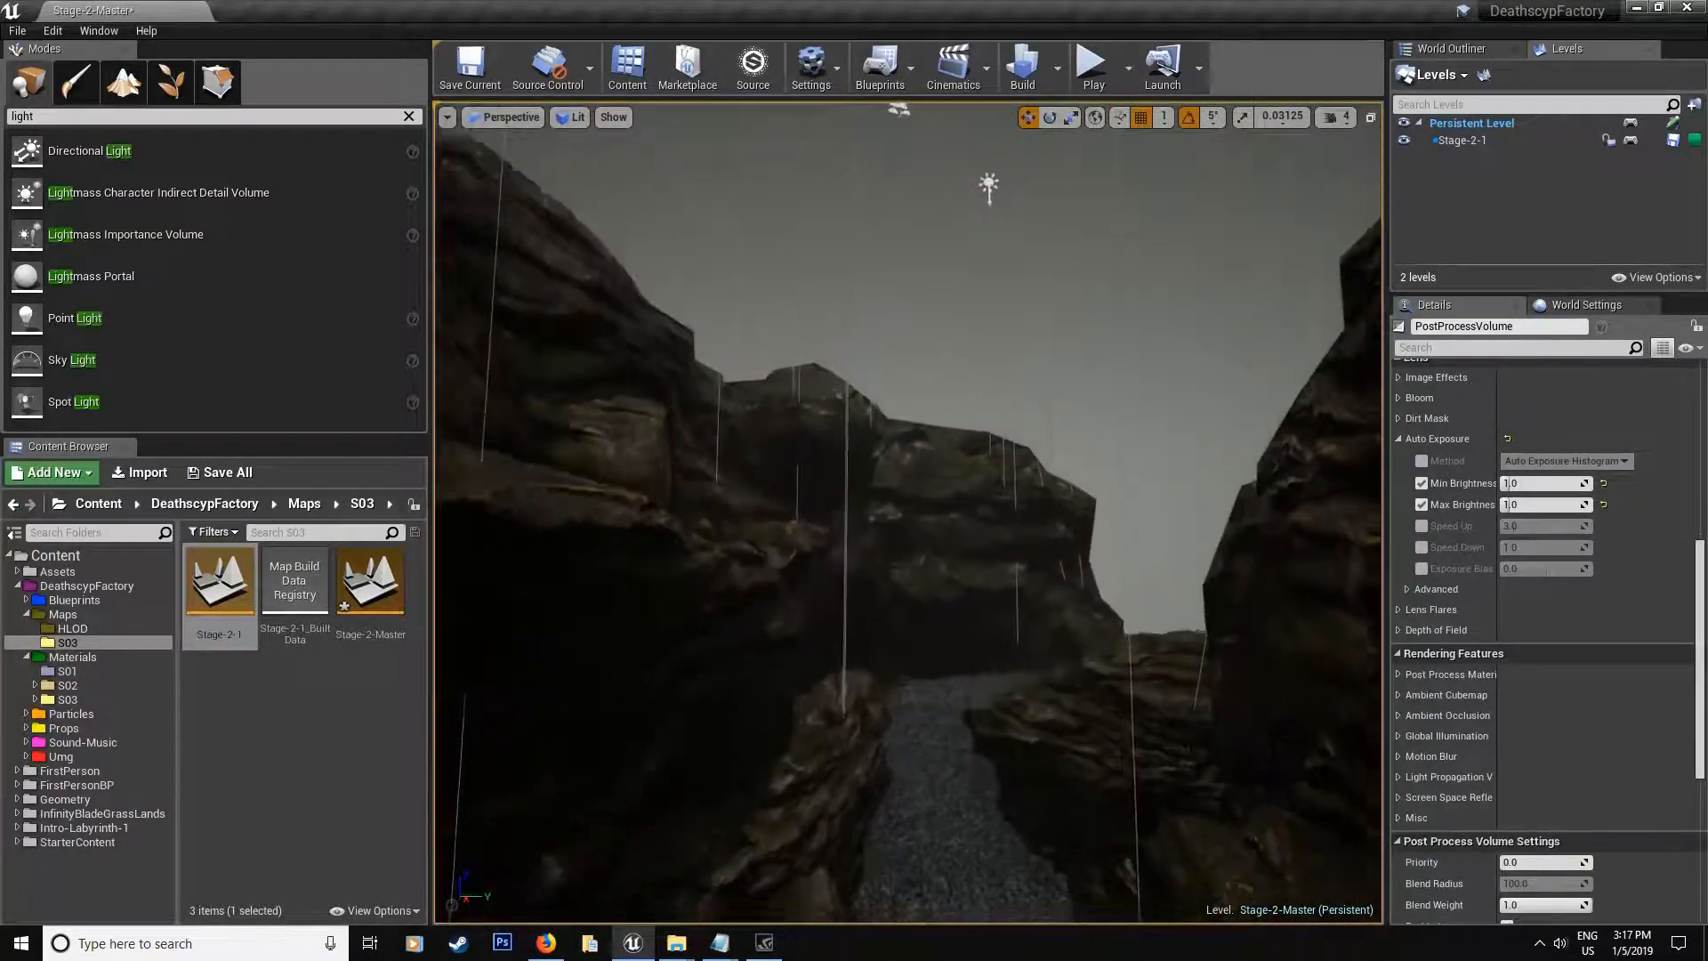
pyautogui.moveTo(908, 535)
pyautogui.mouseDown(button='right')
pyautogui.moveTo(926, 157)
pyautogui.moveTo(1049, 557)
pyautogui.mouseUp(button='right')
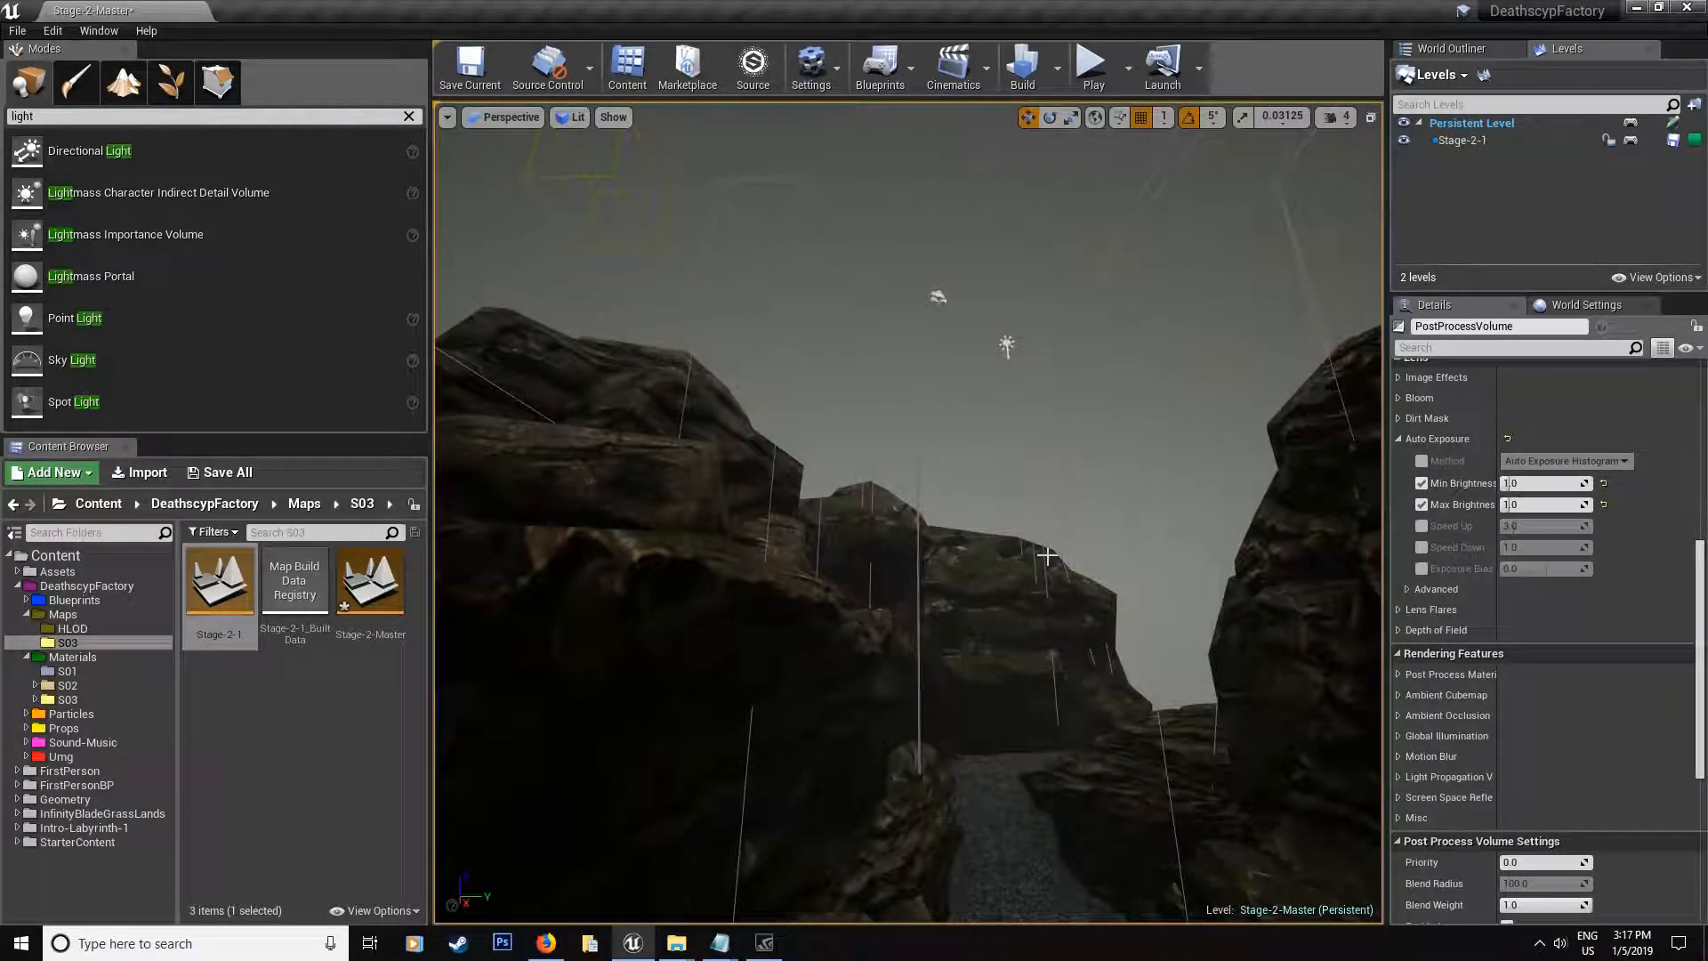
pyautogui.moveTo(1050, 557); pyautogui.dragTo(1026, 564, button='right')
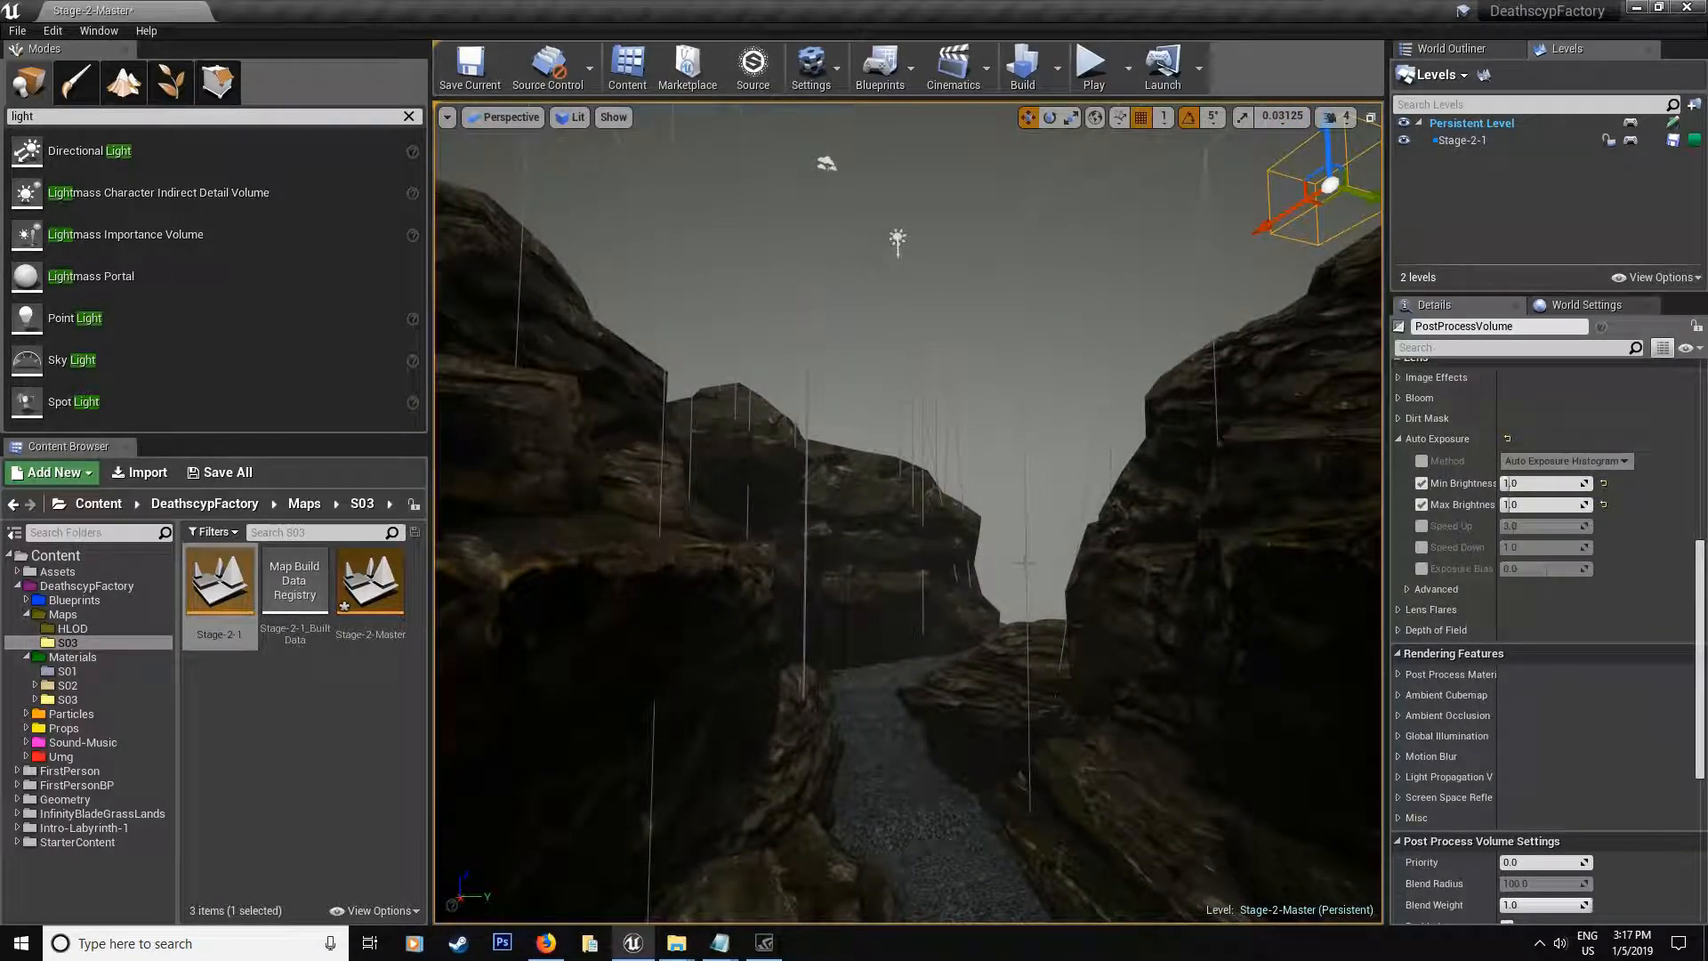
pyautogui.moveTo(1053, 564); pyautogui.dragTo(1015, 628, button='right')
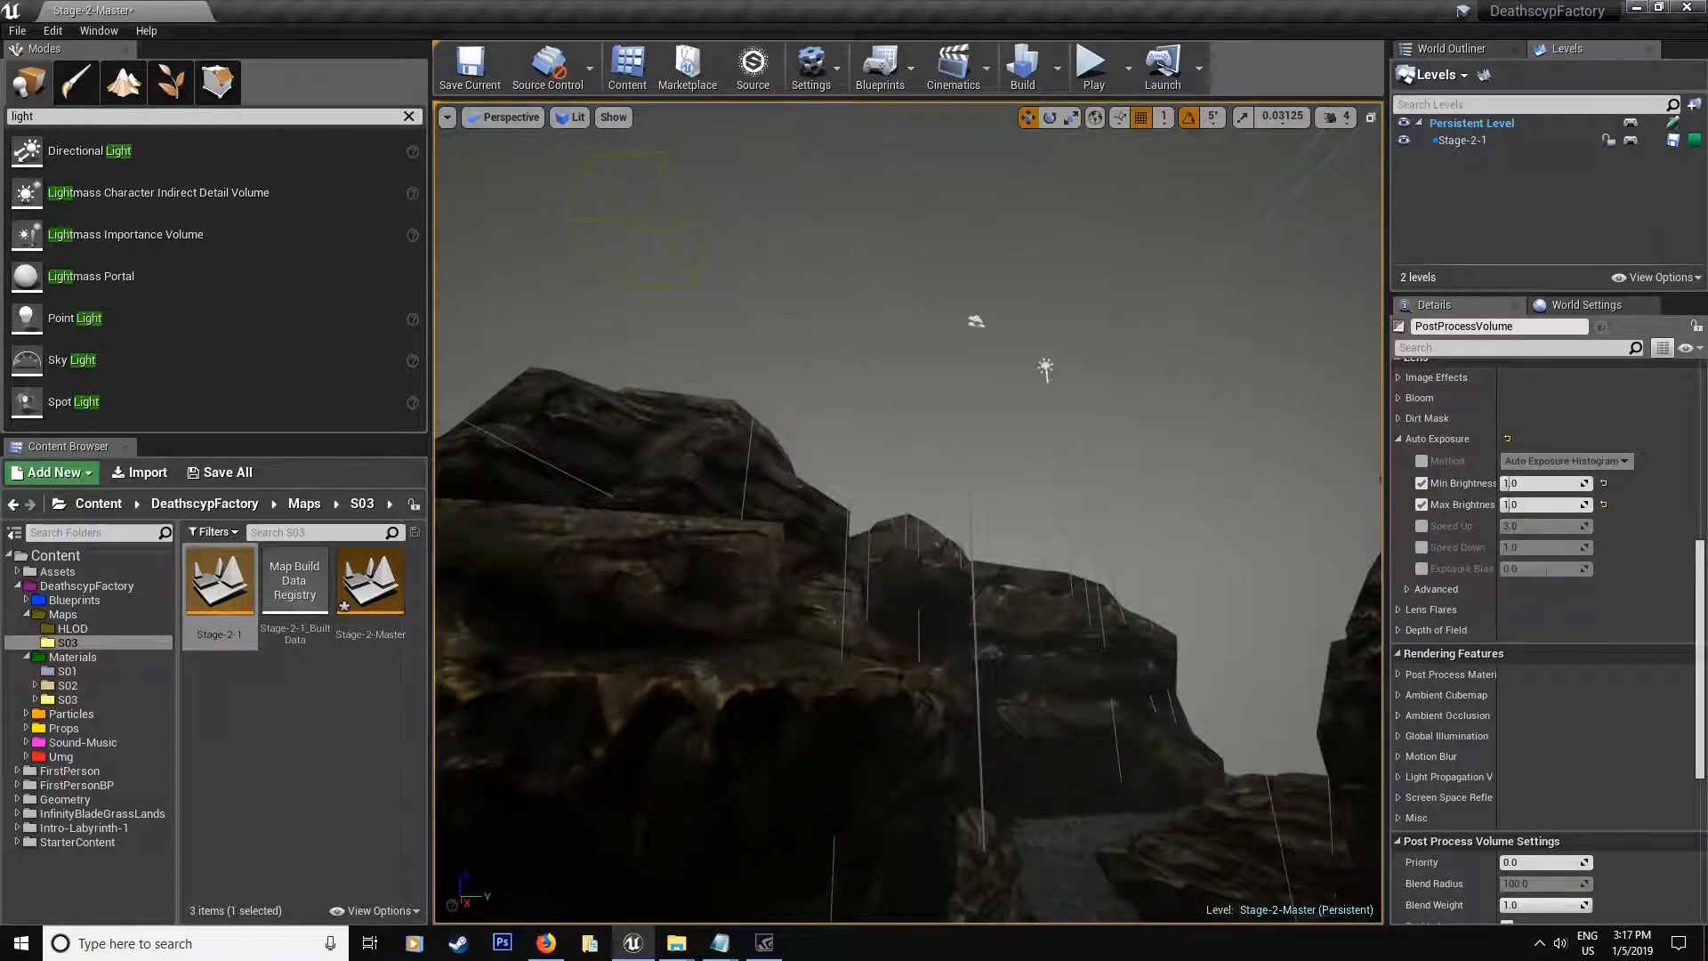
pyautogui.click(978, 319)
pyautogui.moveTo(979, 327); pyautogui.dragTo(934, 347, button='right')
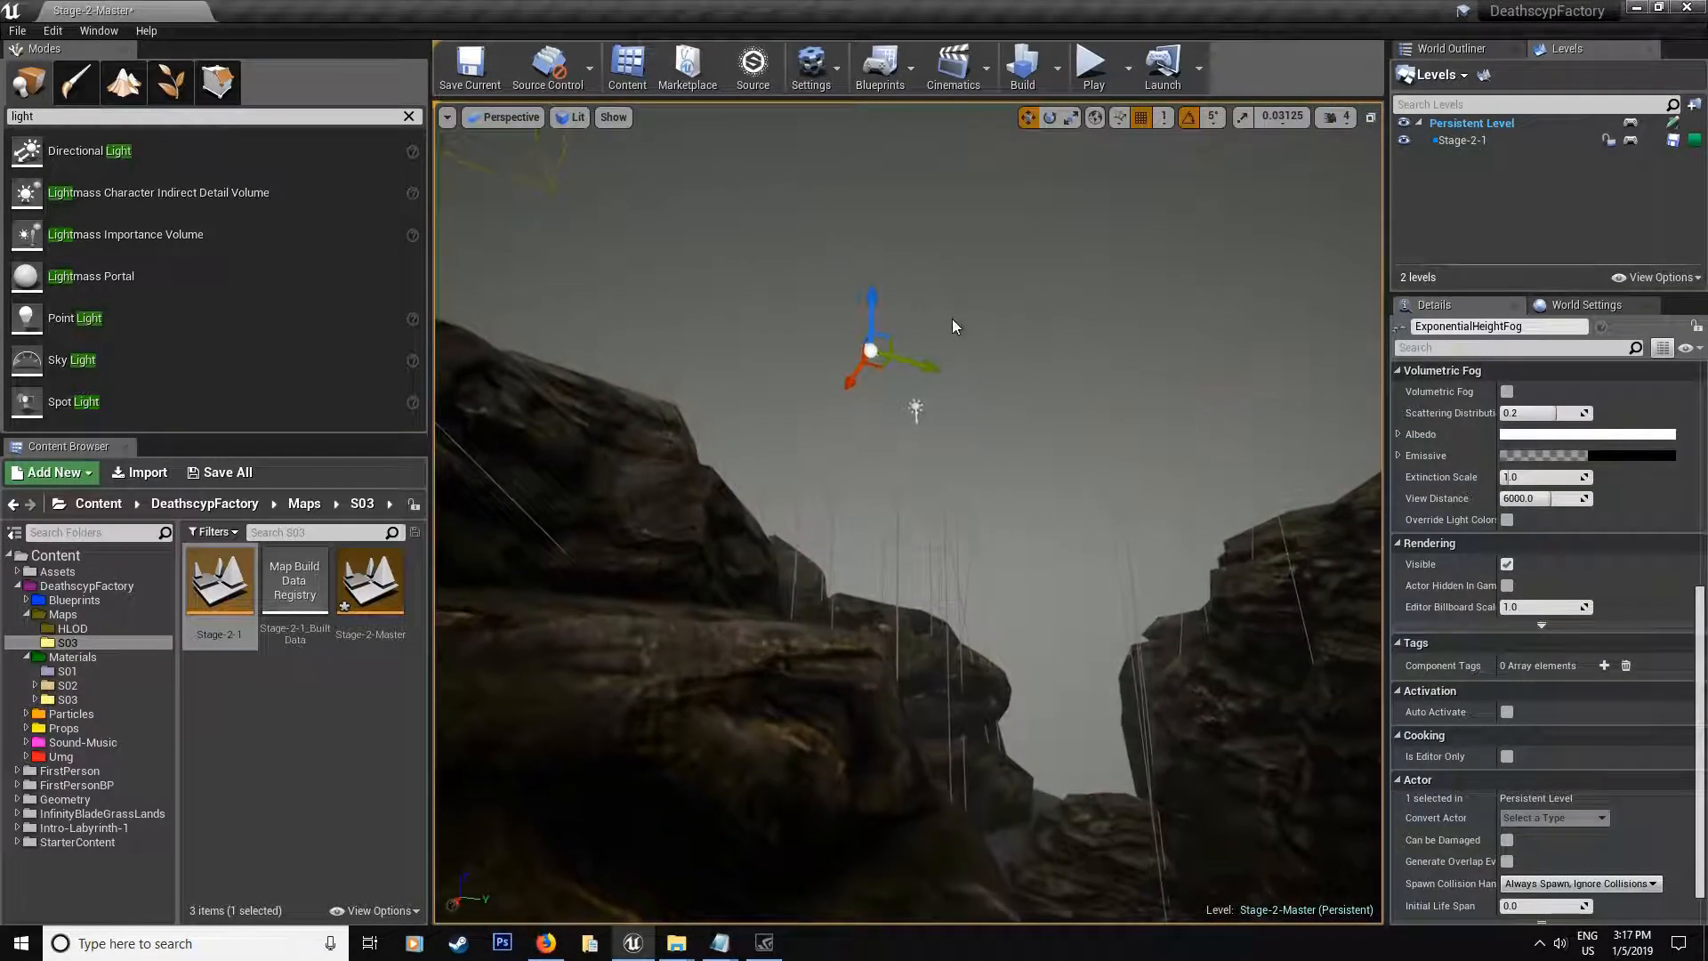
# Step: Lower the height fog actor with the translate gizmo
pyautogui.press('w')
pyautogui.moveTo(874, 301); pyautogui.dragTo(897, 374)
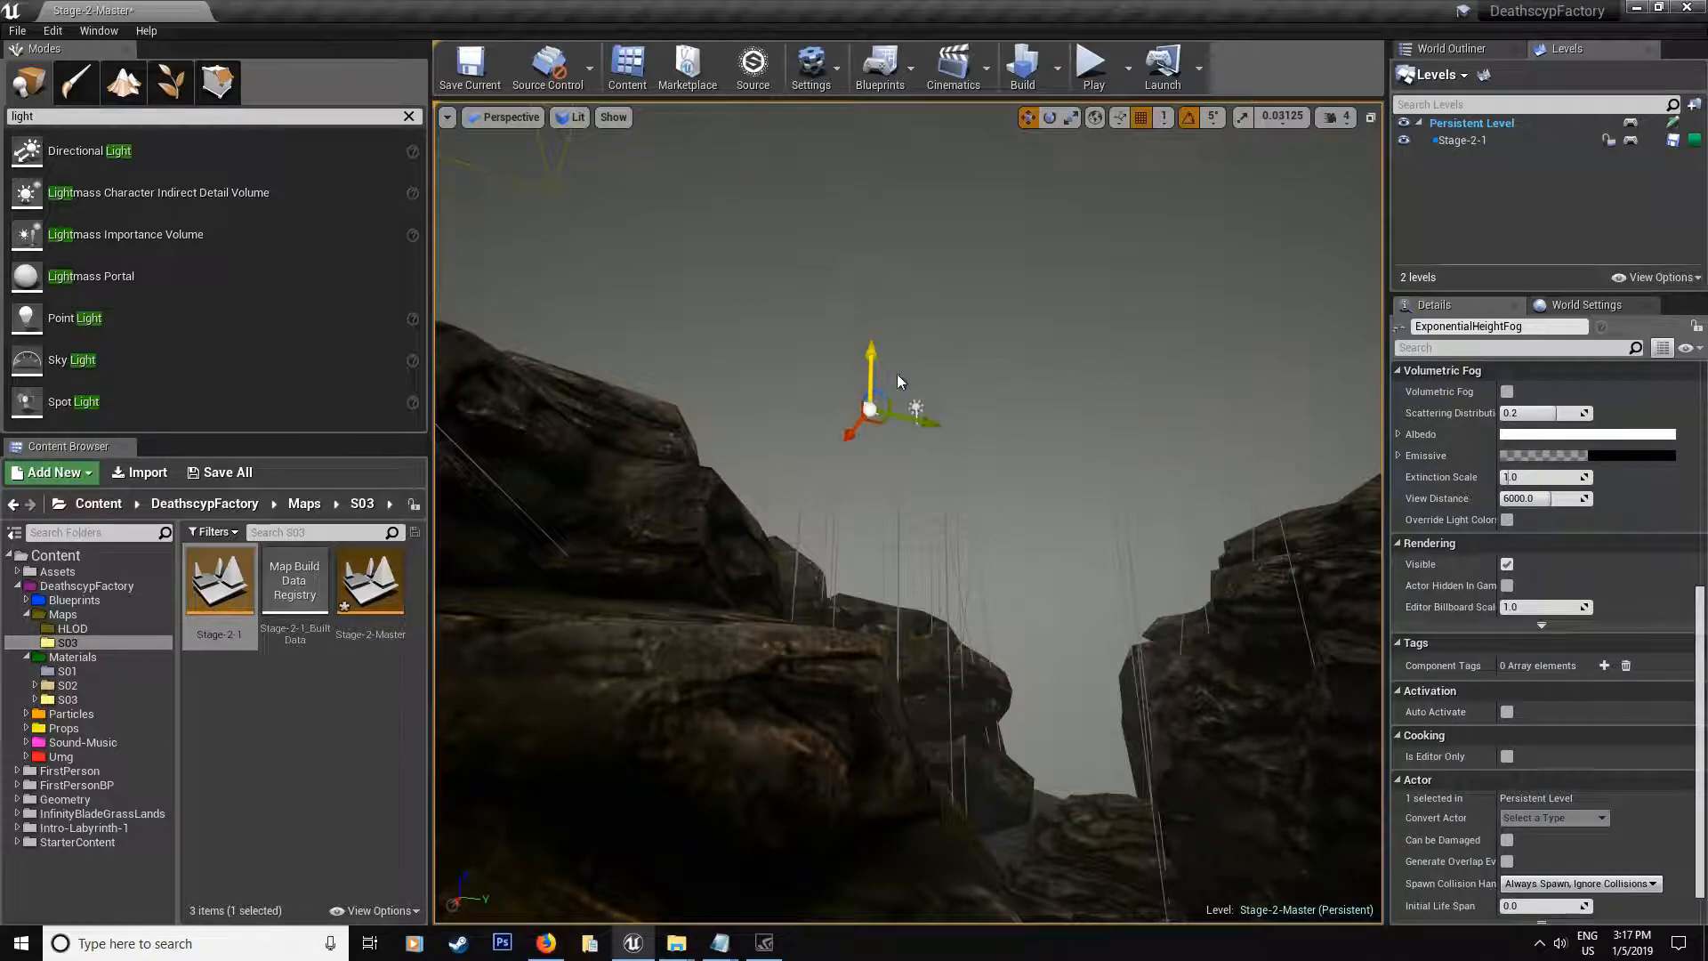
pyautogui.moveTo(897, 401)
pyautogui.mouseDown(button='right')
pyautogui.moveTo(908, 561)
pyautogui.moveTo(854, 400)
pyautogui.moveTo(828, 507)
pyautogui.mouseUp(button='right')
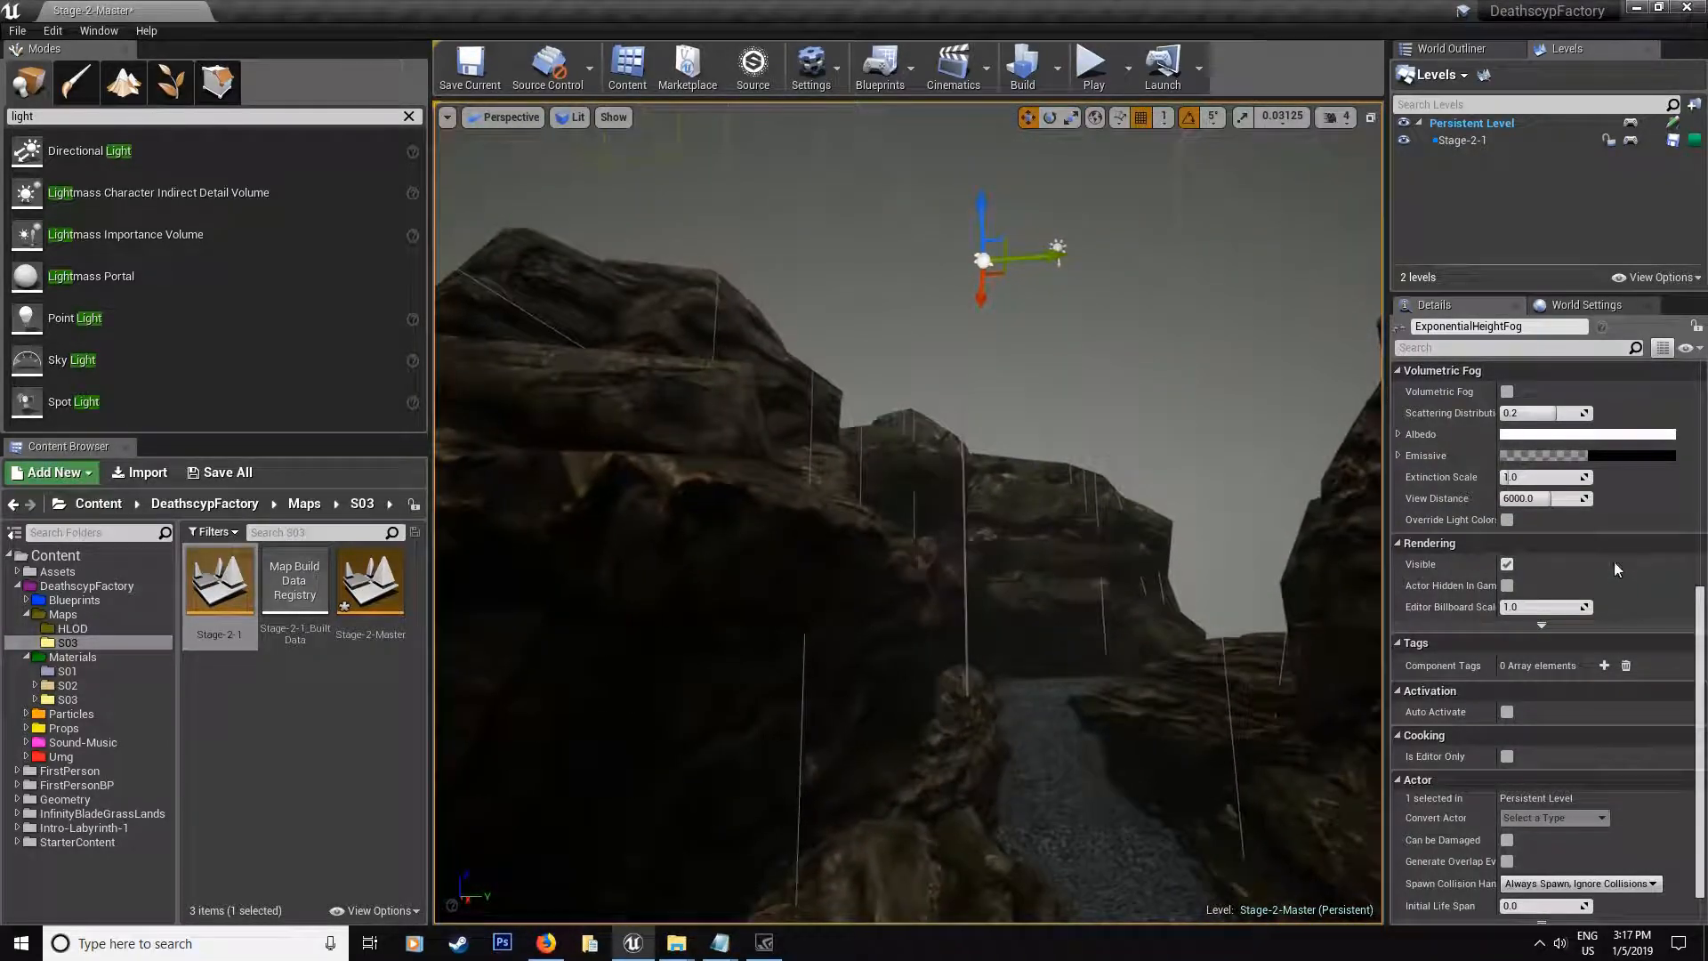
pyautogui.scroll(3, 1593, 535)
pyautogui.scroll(5, 1593, 536)
pyautogui.scroll(3, 1575, 521)
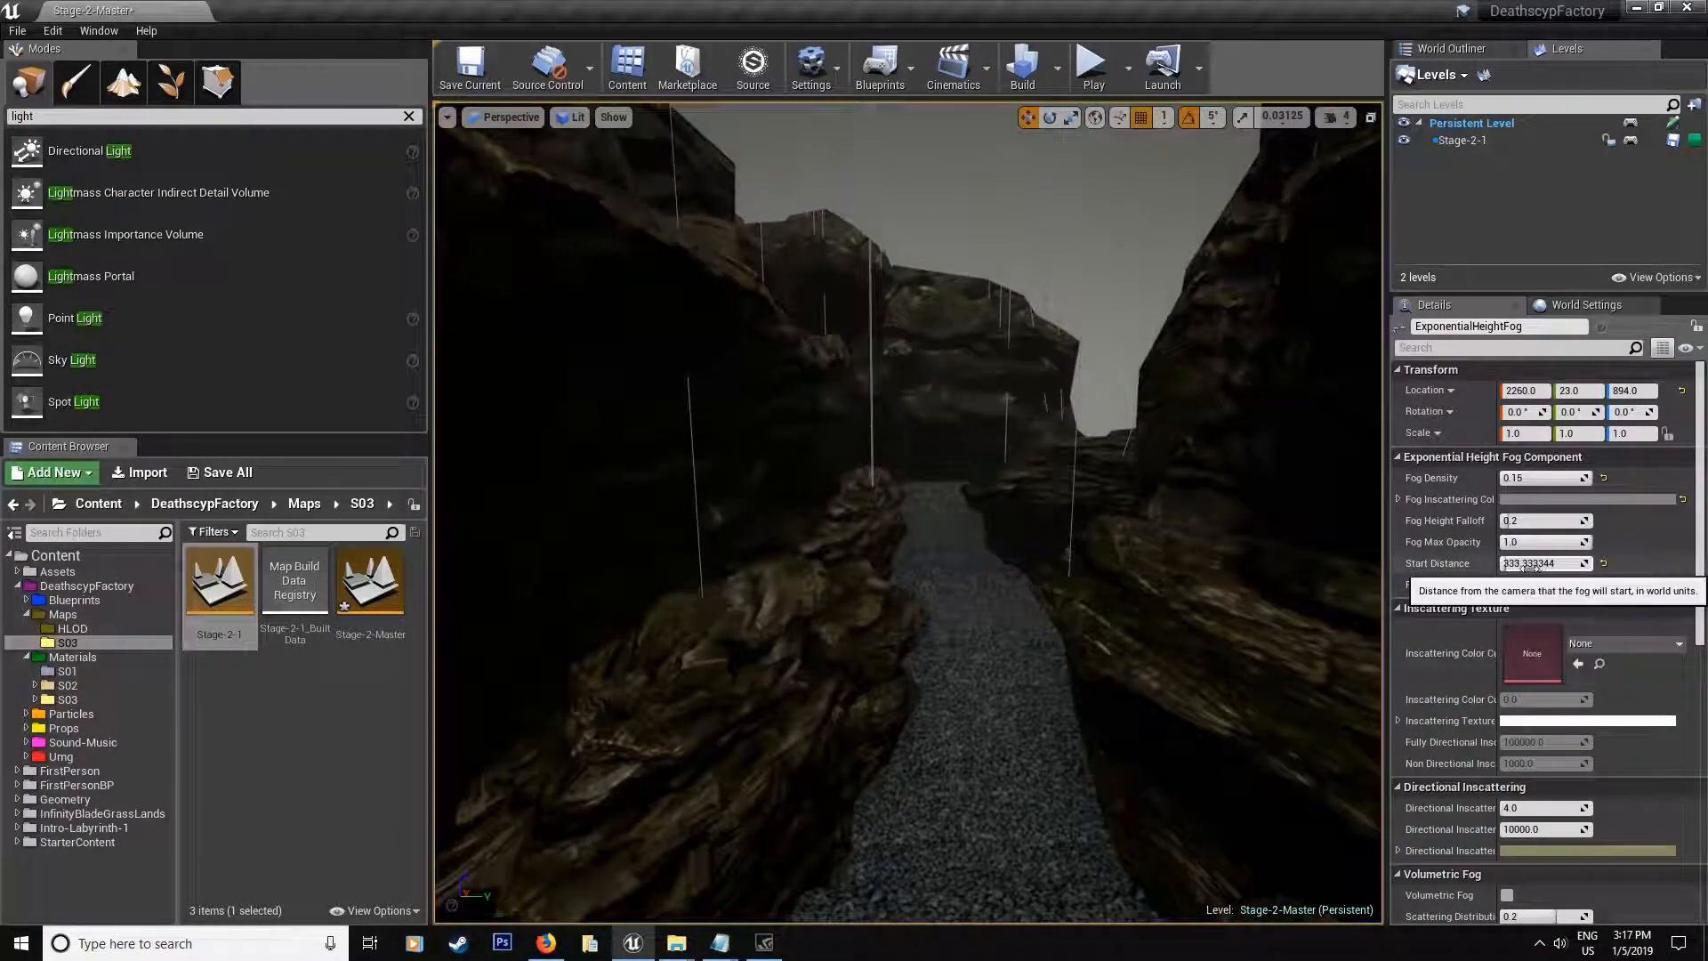
# Step: Set fog Start Distance 0, Height Falloff about 0.276 and Density 0.2
pyautogui.moveTo(1531, 563); pyautogui.dragTo(1415, 565)
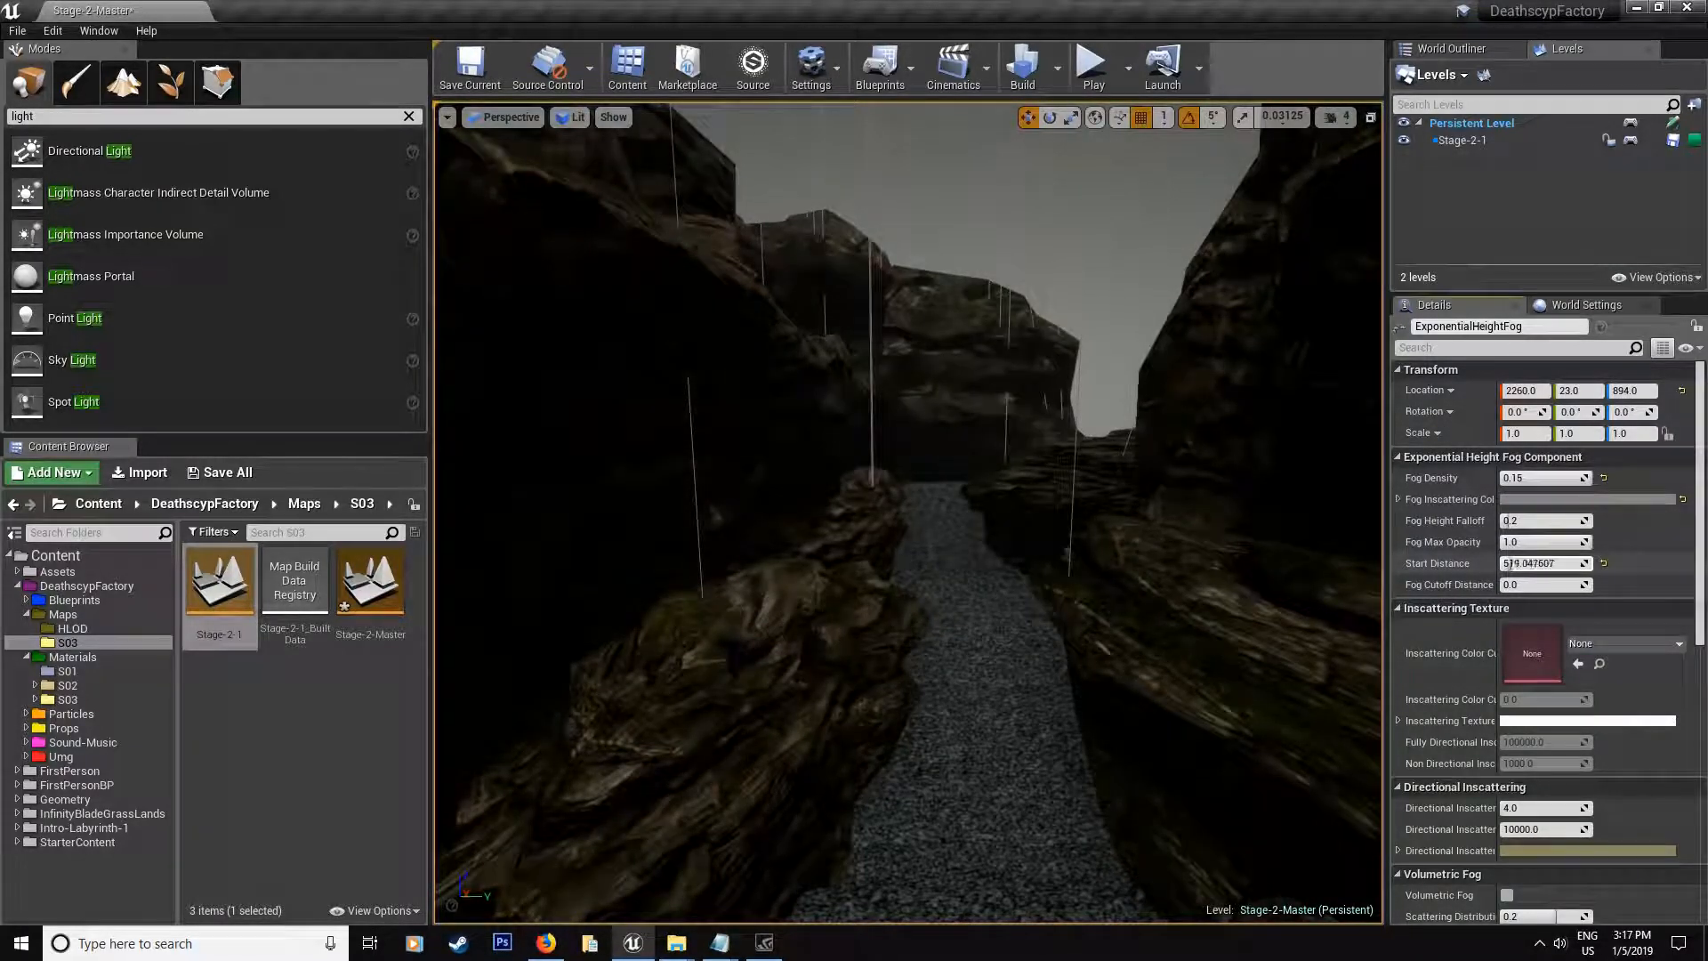
pyautogui.moveTo(1531, 563); pyautogui.dragTo(1575, 563)
pyautogui.doubleClick(1555, 564)
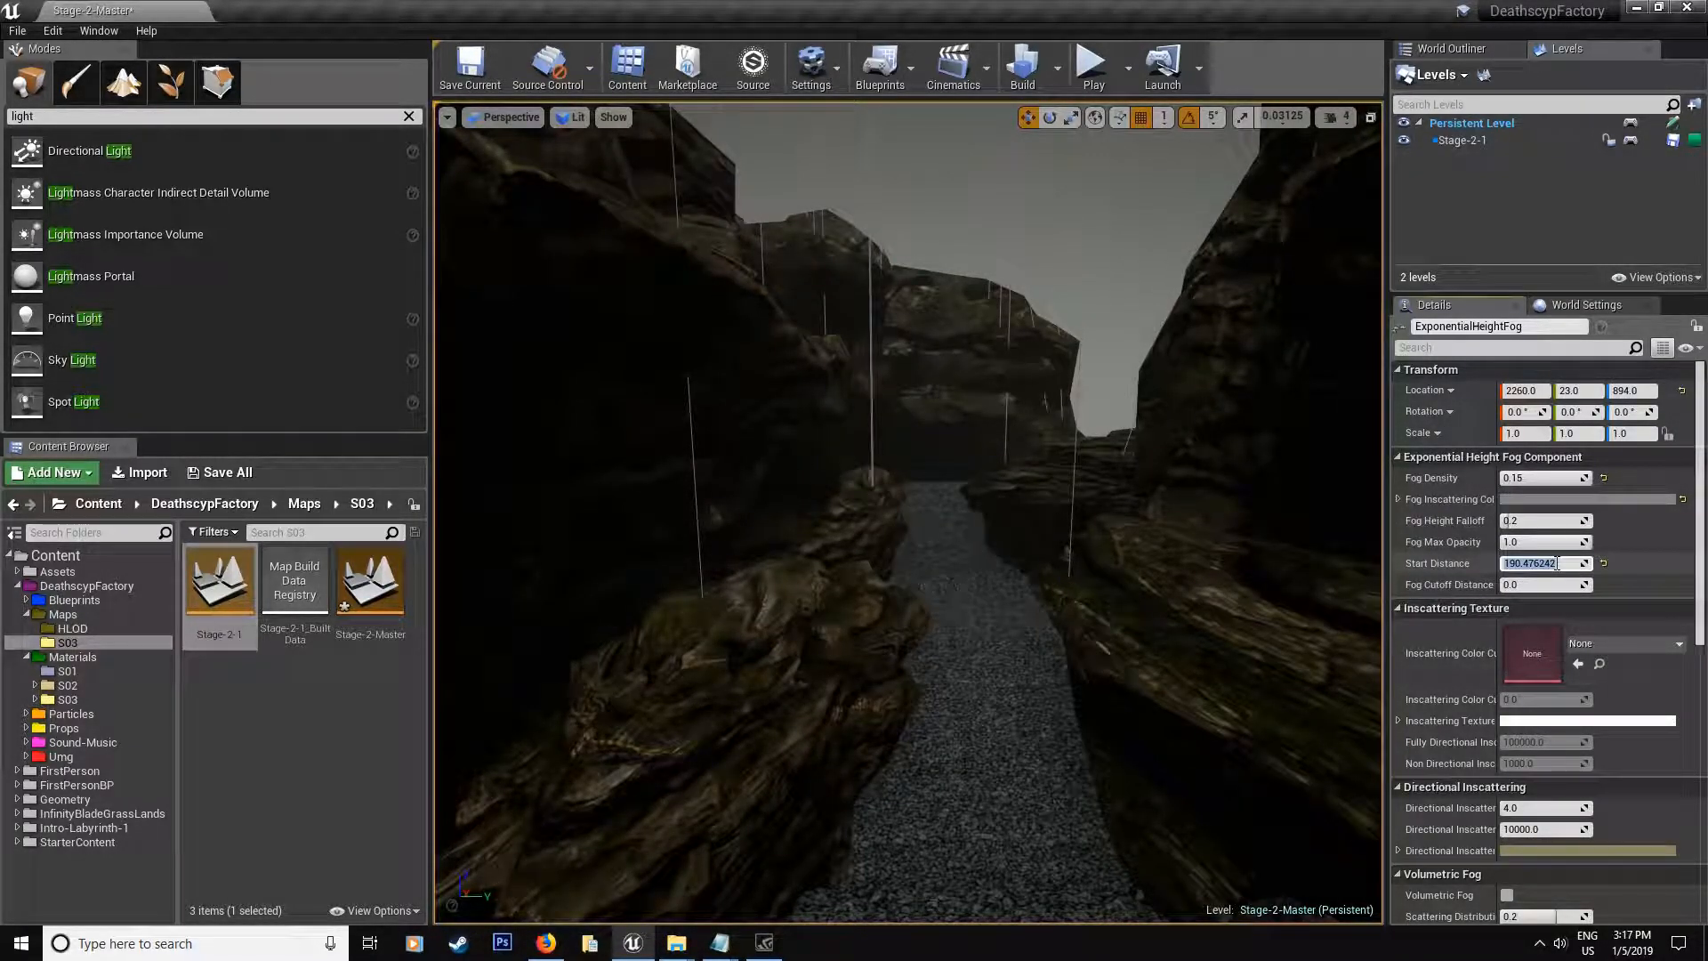
pyautogui.press('Return')
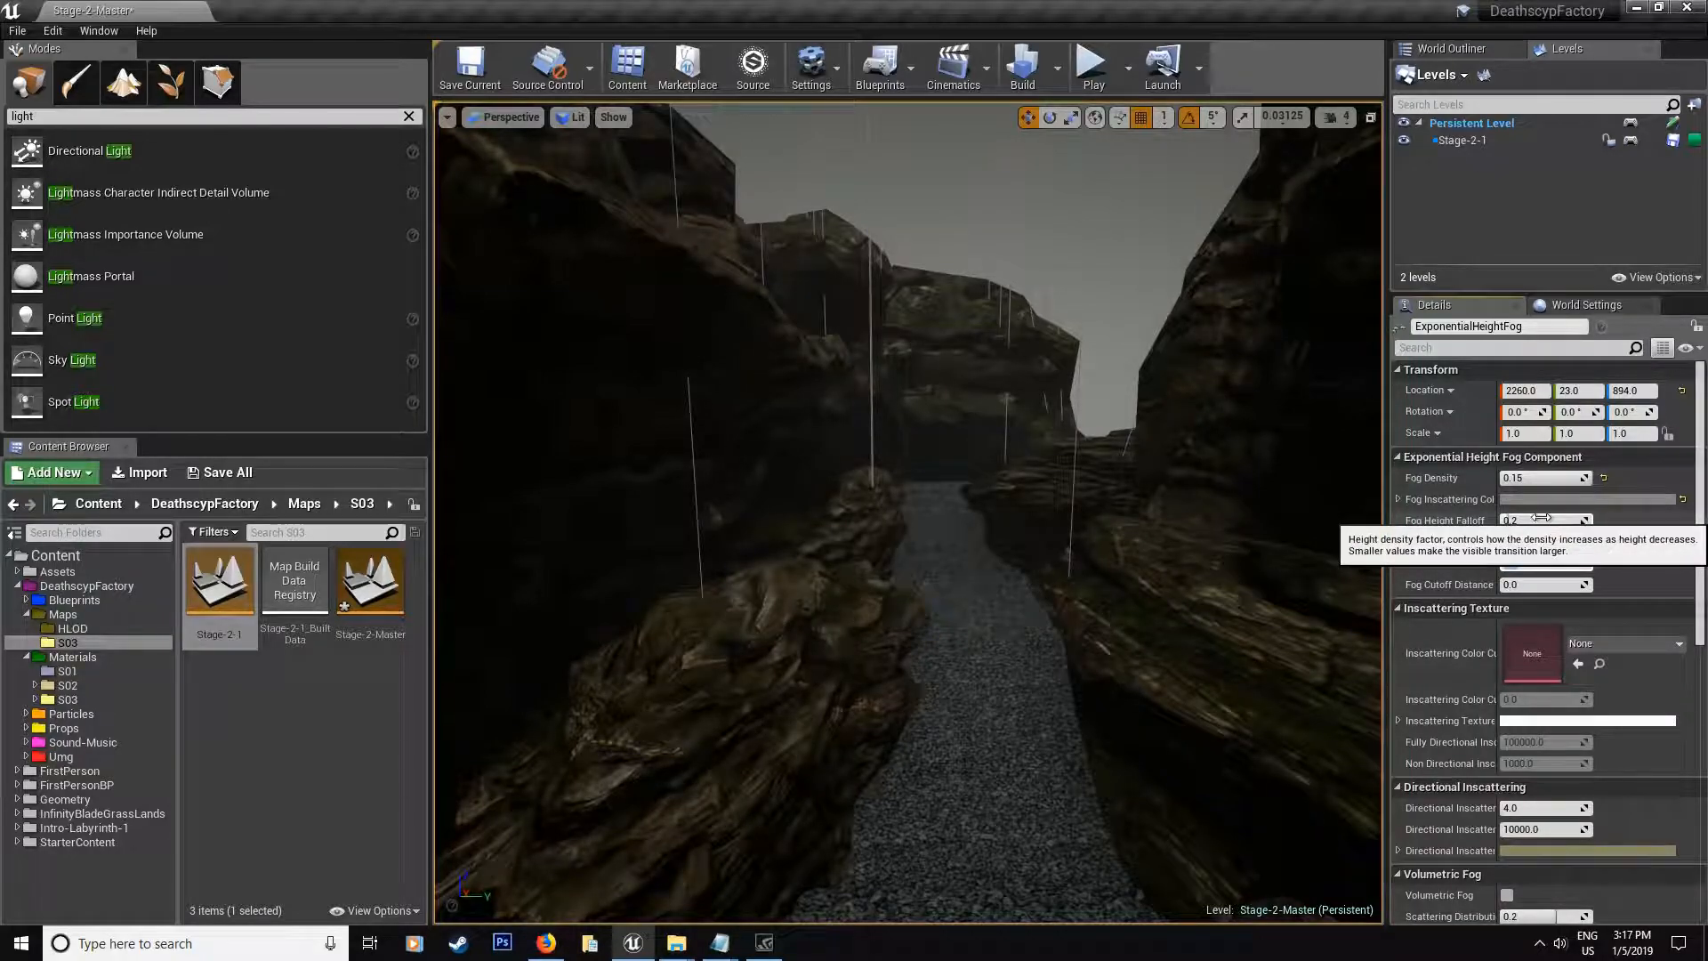
pyautogui.moveTo(806, 457)
pyautogui.mouseDown(button='right')
pyautogui.moveTo(855, 560)
pyautogui.moveTo(855, 402)
pyautogui.mouseUp(button='right')
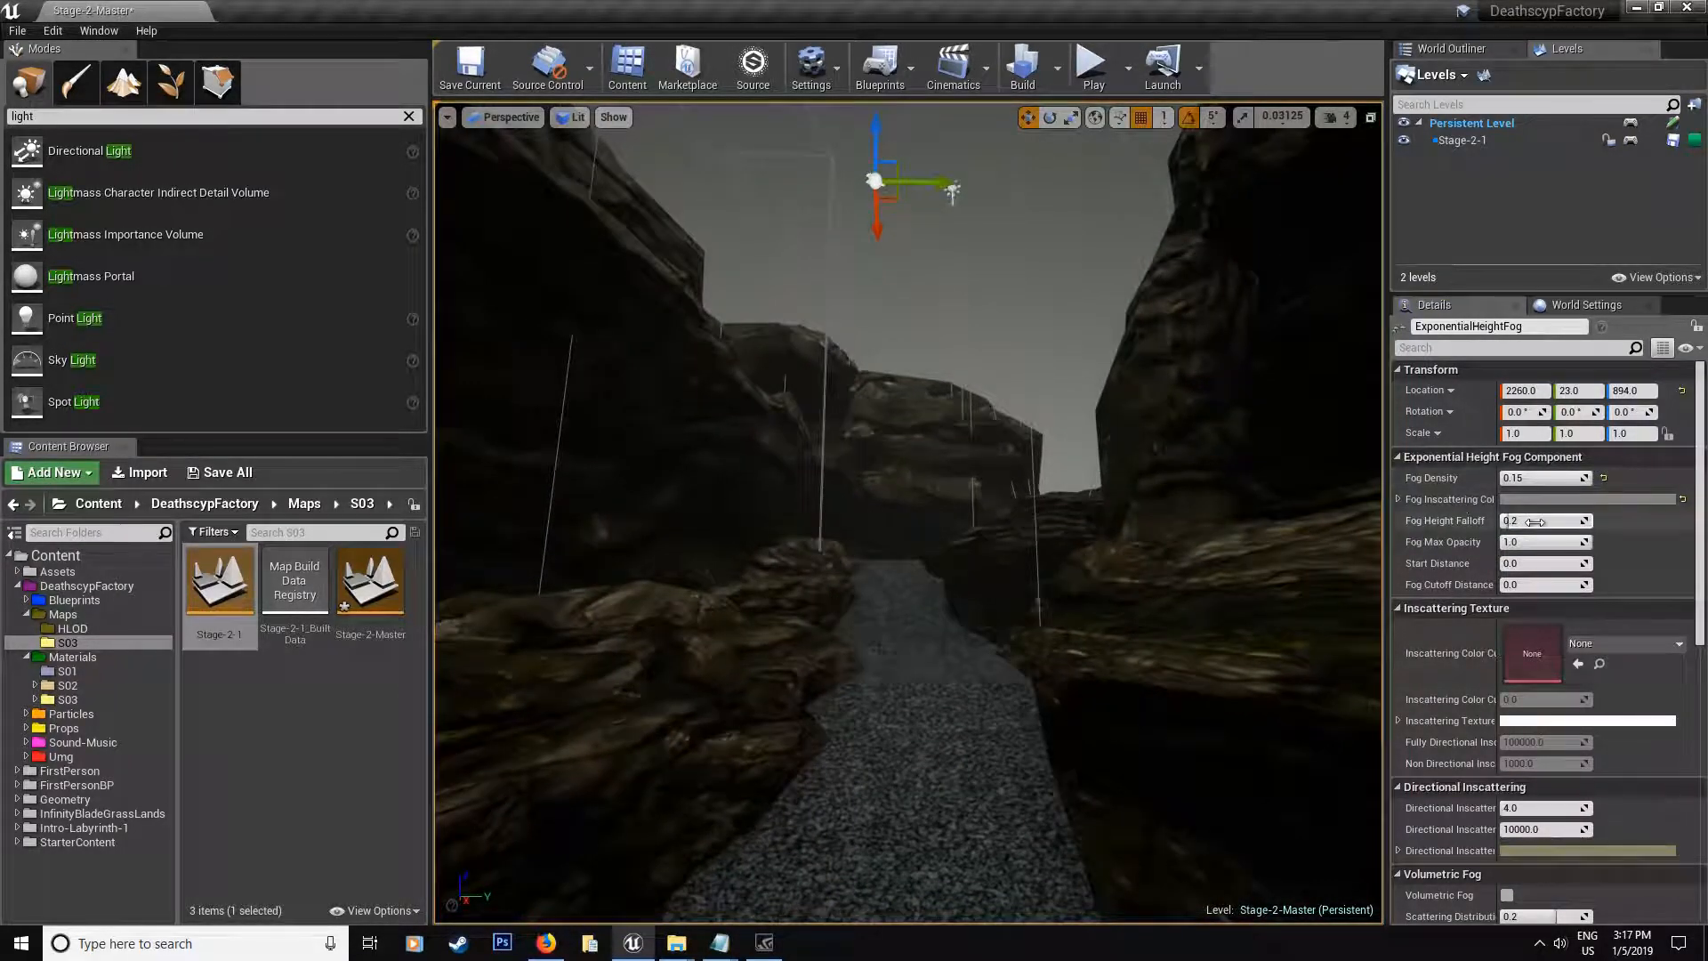
pyautogui.moveTo(1531, 522)
pyautogui.mouseDown()
pyautogui.moveTo(1547, 521)
pyautogui.moveTo(1516, 522)
pyautogui.mouseUp()
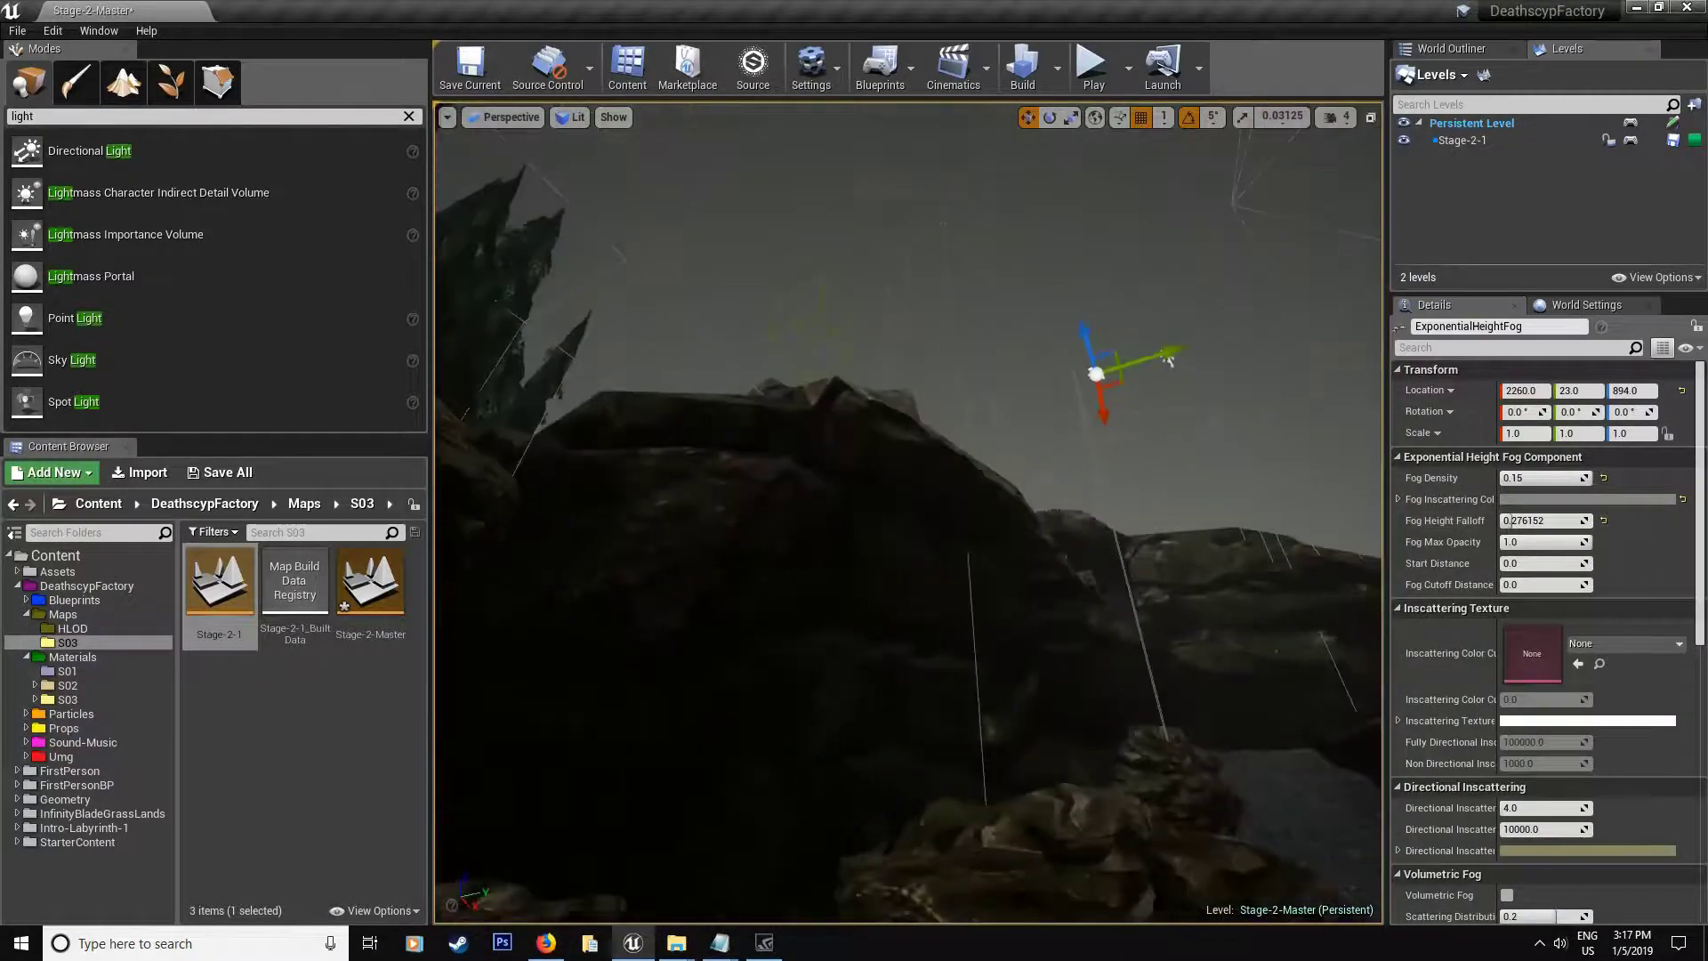
pyautogui.moveTo(854, 601); pyautogui.dragTo(855, 401, button='right')
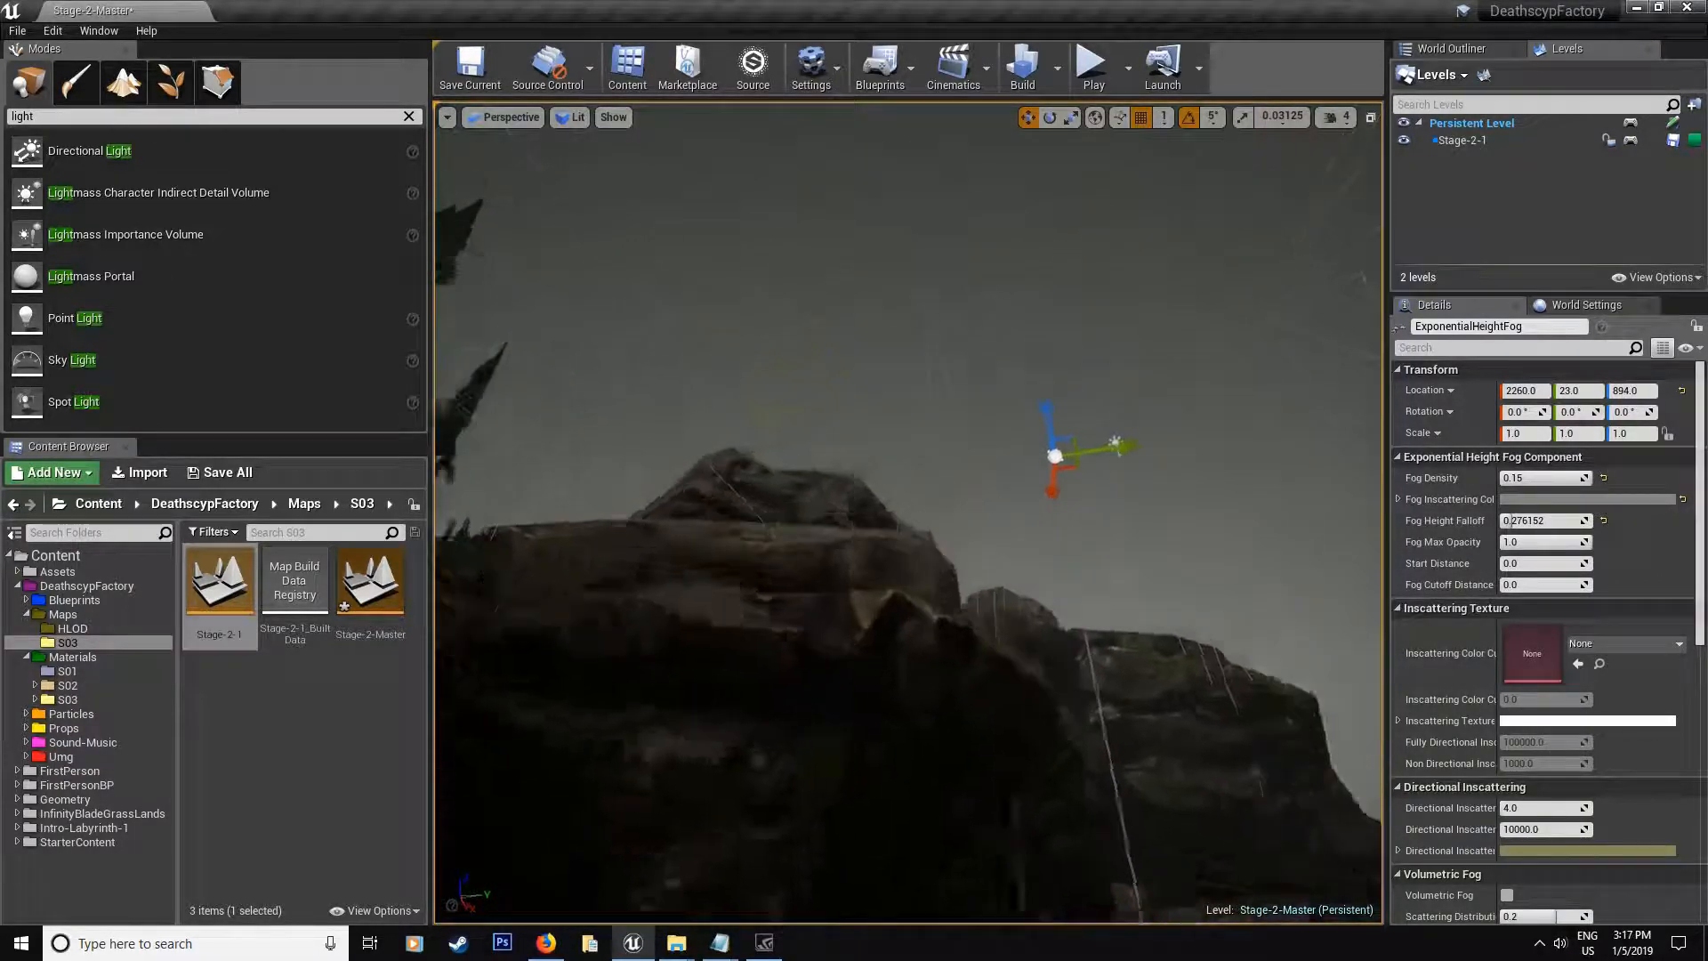
pyautogui.click(1522, 478)
pyautogui.write('0')
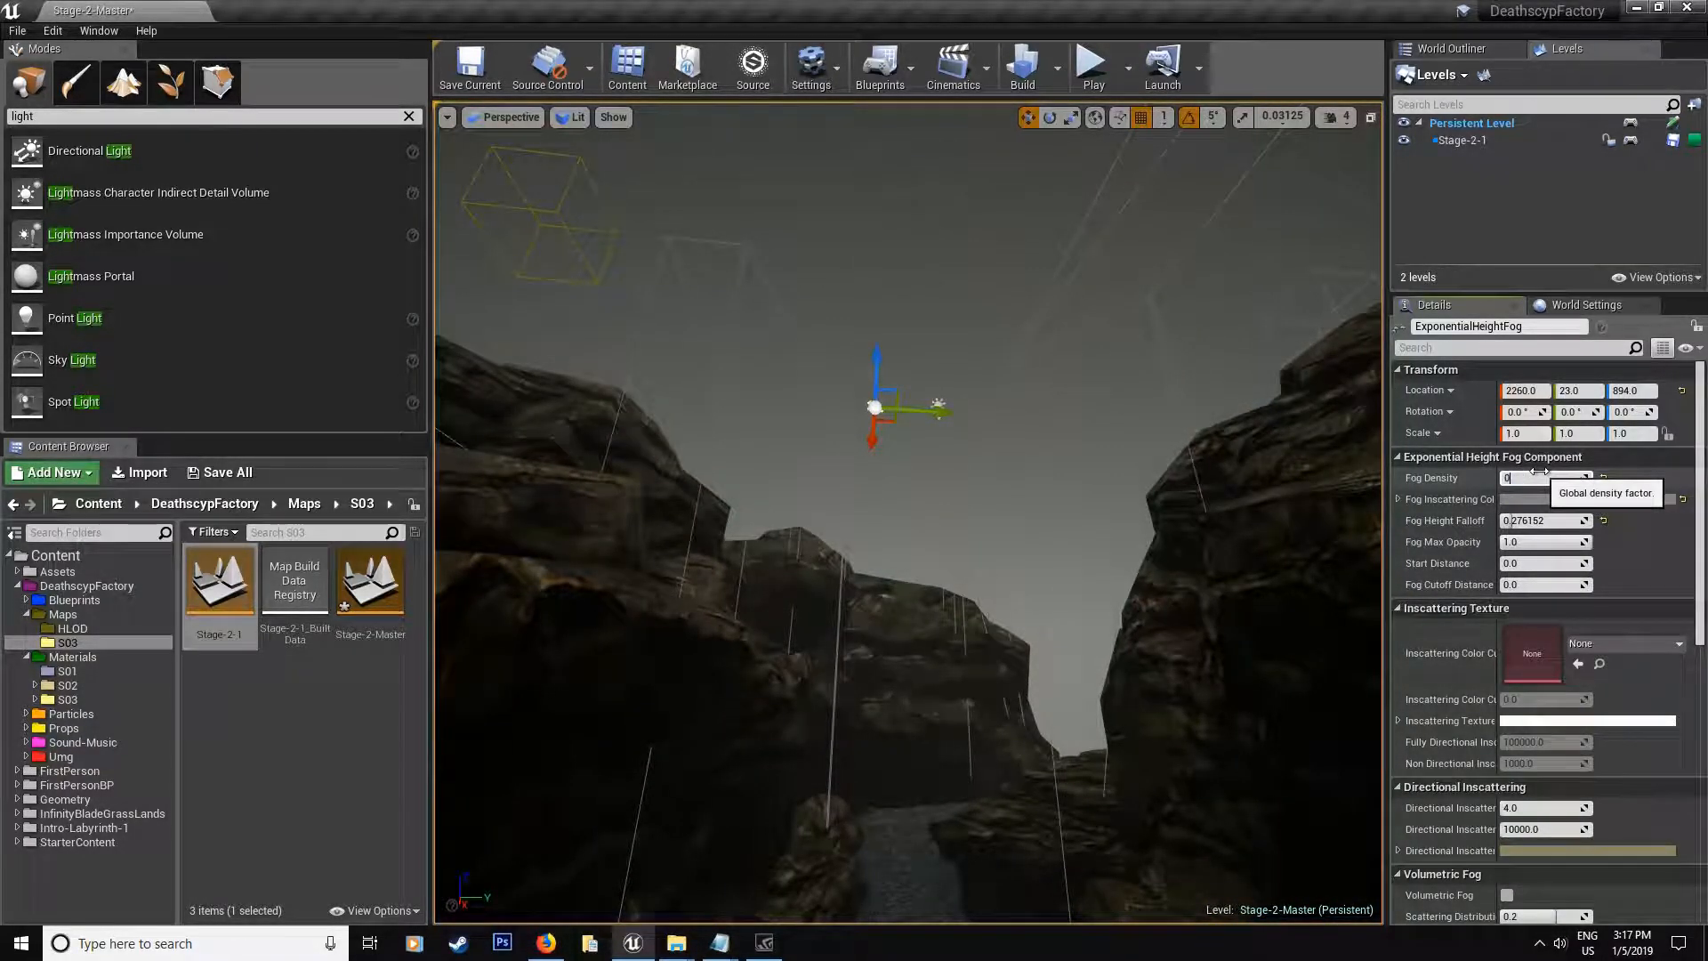
pyautogui.moveTo(908, 508); pyautogui.dragTo(801, 507, button='right')
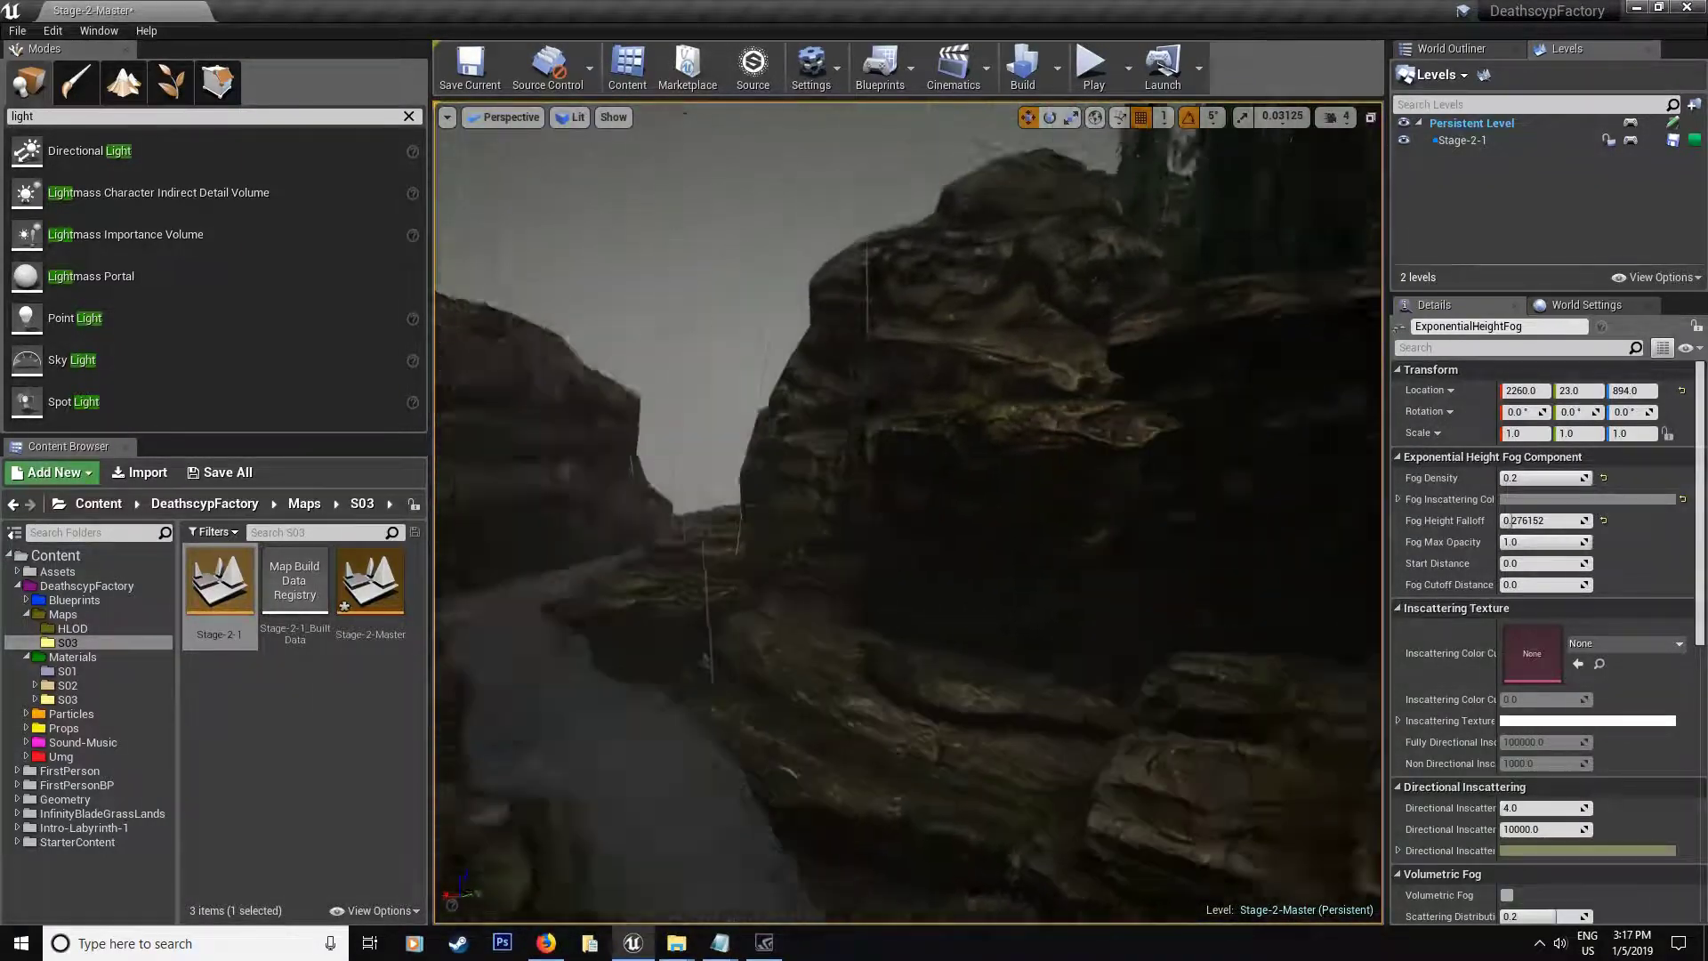
pyautogui.moveTo(934, 519); pyautogui.dragTo(1119, 518, button='right')
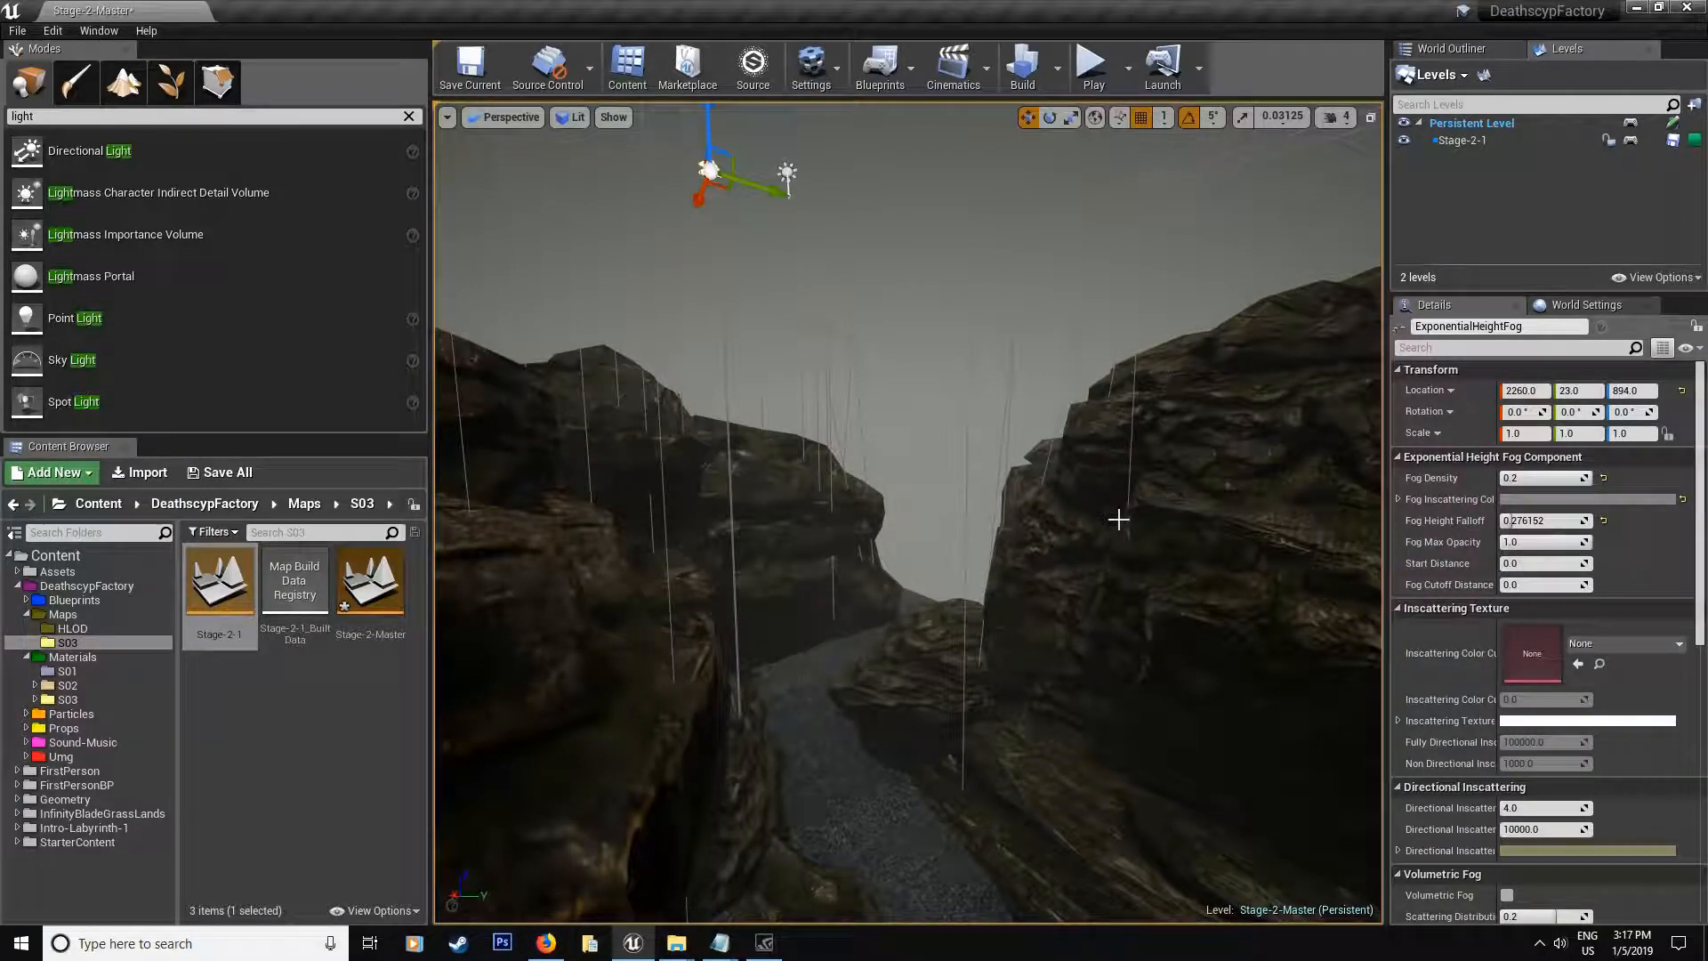
# Step: Save all, confirming the Stage-2-Master level
pyautogui.click(233, 472)
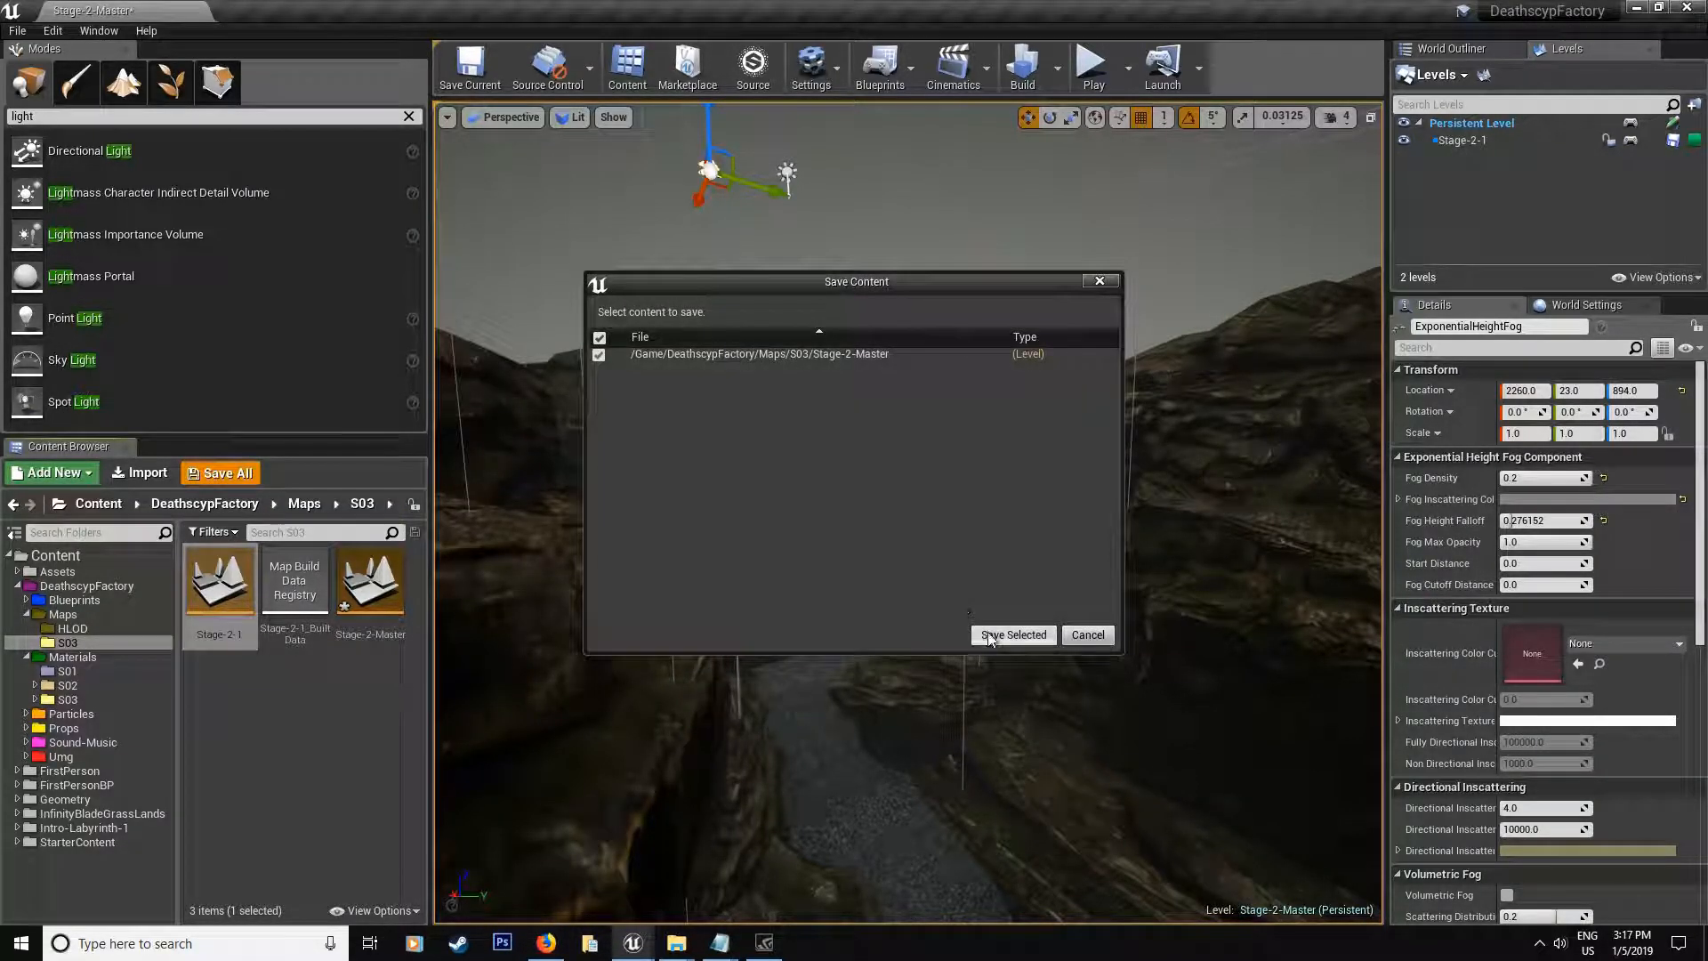
pyautogui.click(1014, 639)
pyautogui.moveTo(984, 604)
pyautogui.mouseDown(button='right')
pyautogui.moveTo(800, 600)
pyautogui.moveTo(908, 441)
pyautogui.mouseUp(button='right')
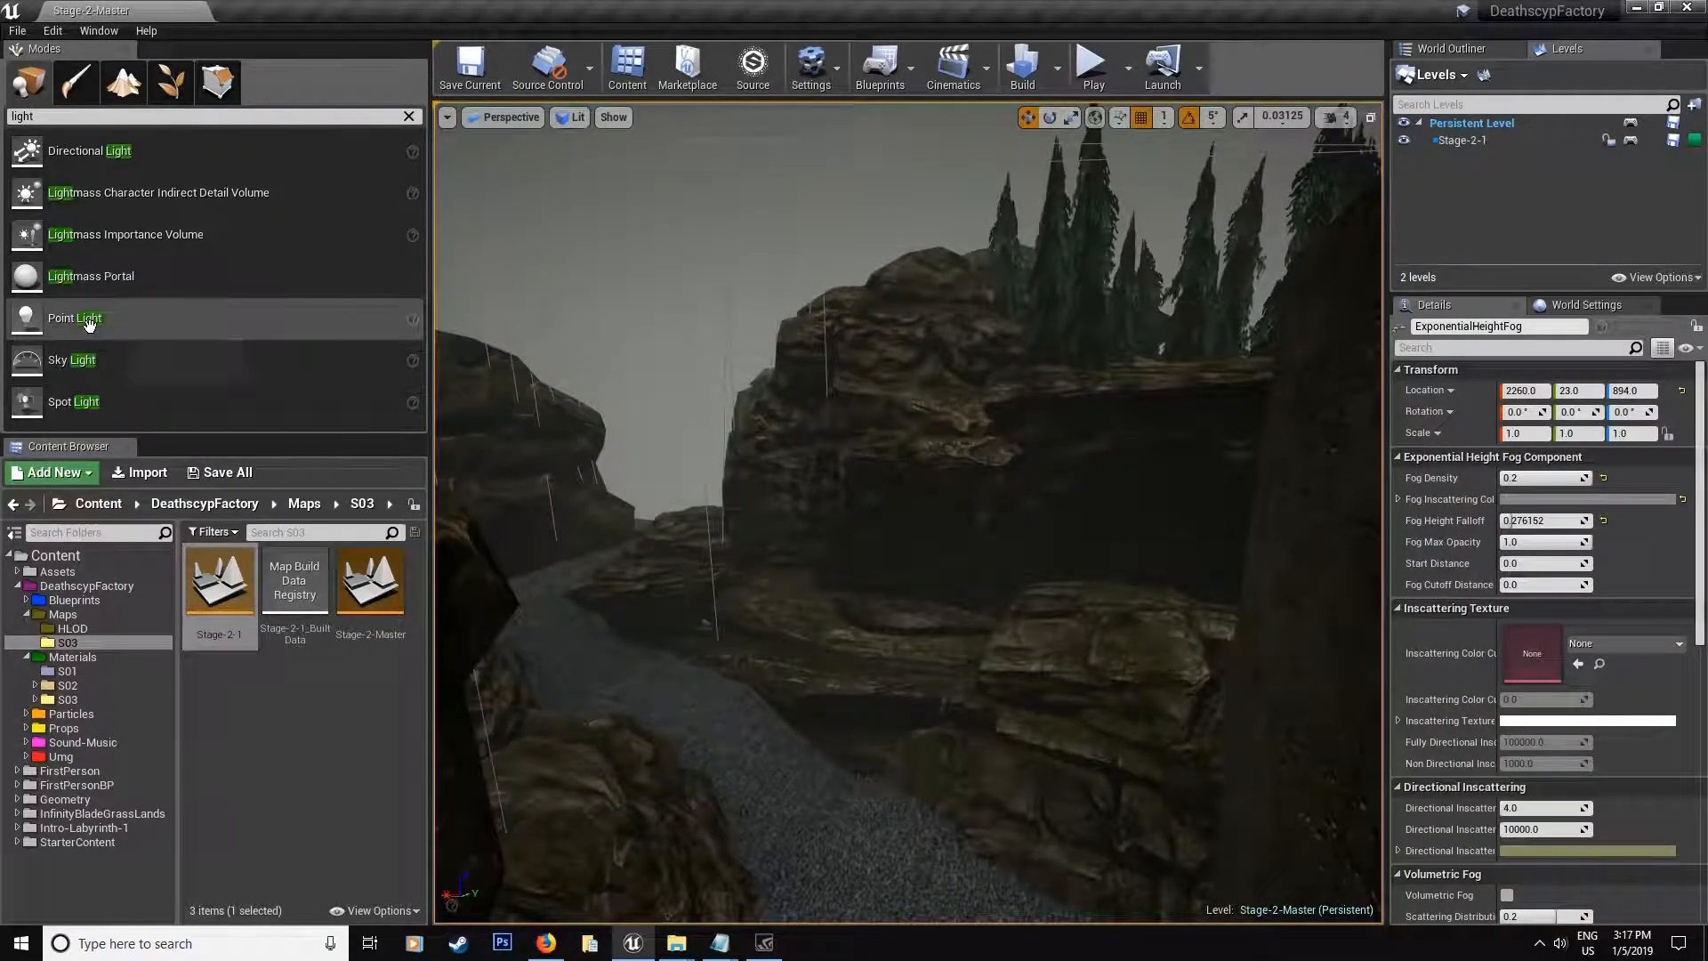
# Step: Place a non-shadow-casting point light on the canyon rock with intensity 2500
pyautogui.moveTo(75, 317)
pyautogui.mouseDown()
pyautogui.moveTo(950, 640)
pyautogui.moveTo(954, 493)
pyautogui.moveTo(897, 550)
pyautogui.mouseUp()
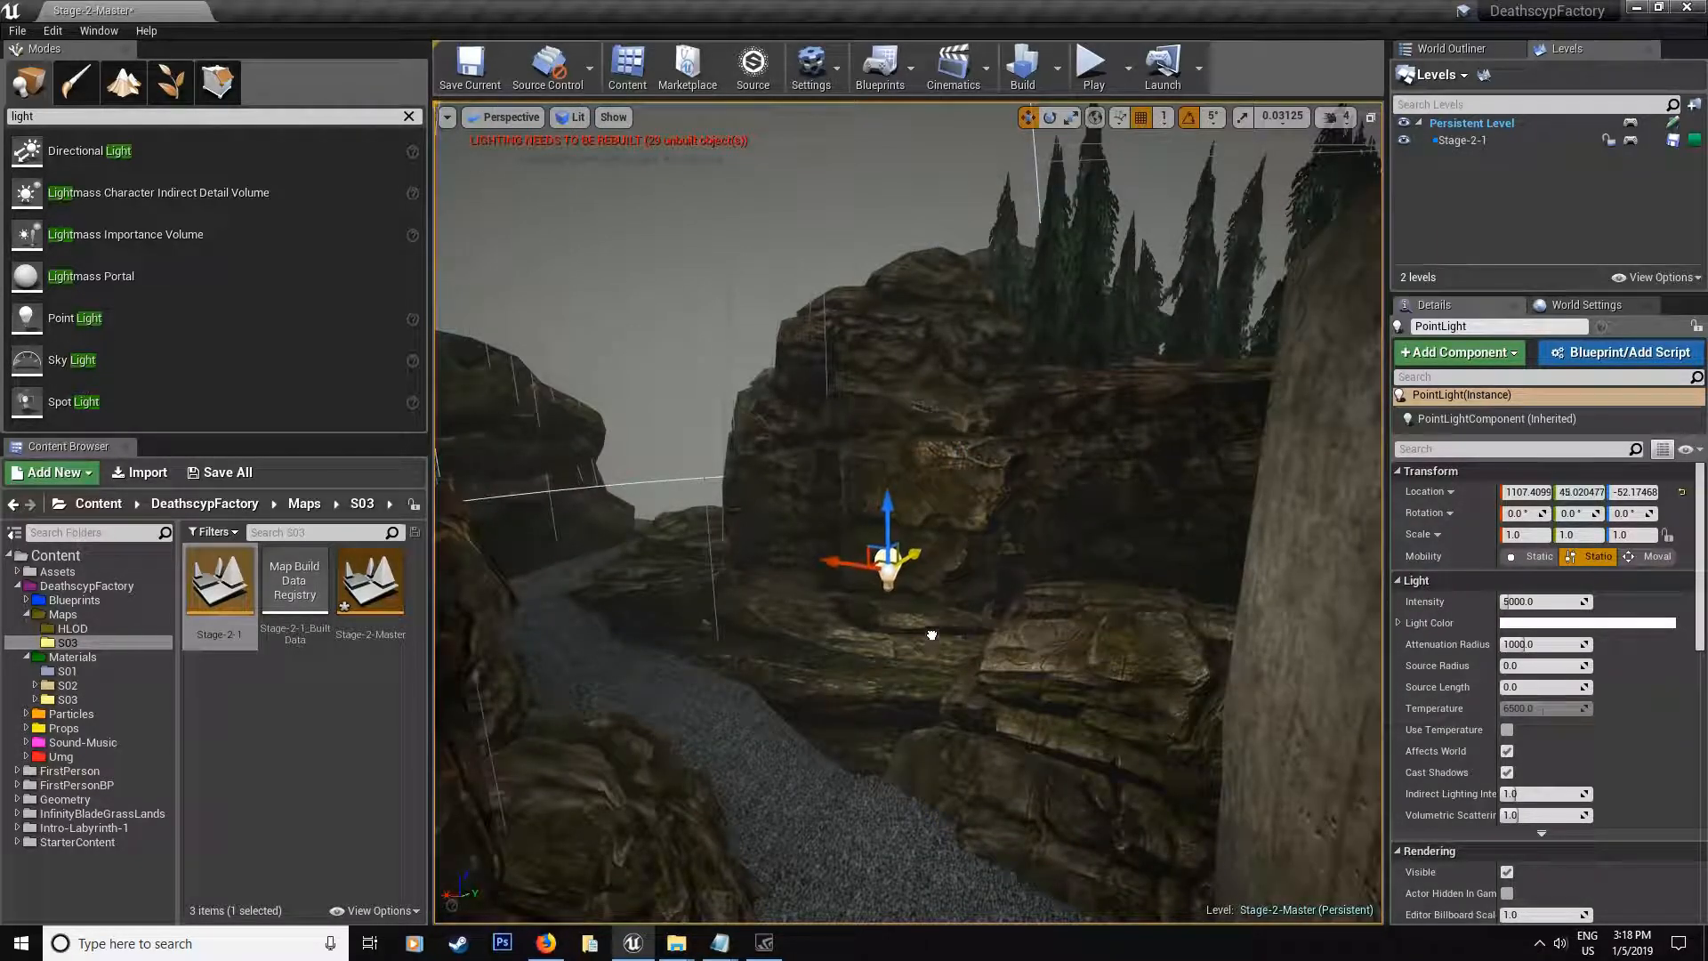
pyautogui.click(1507, 773)
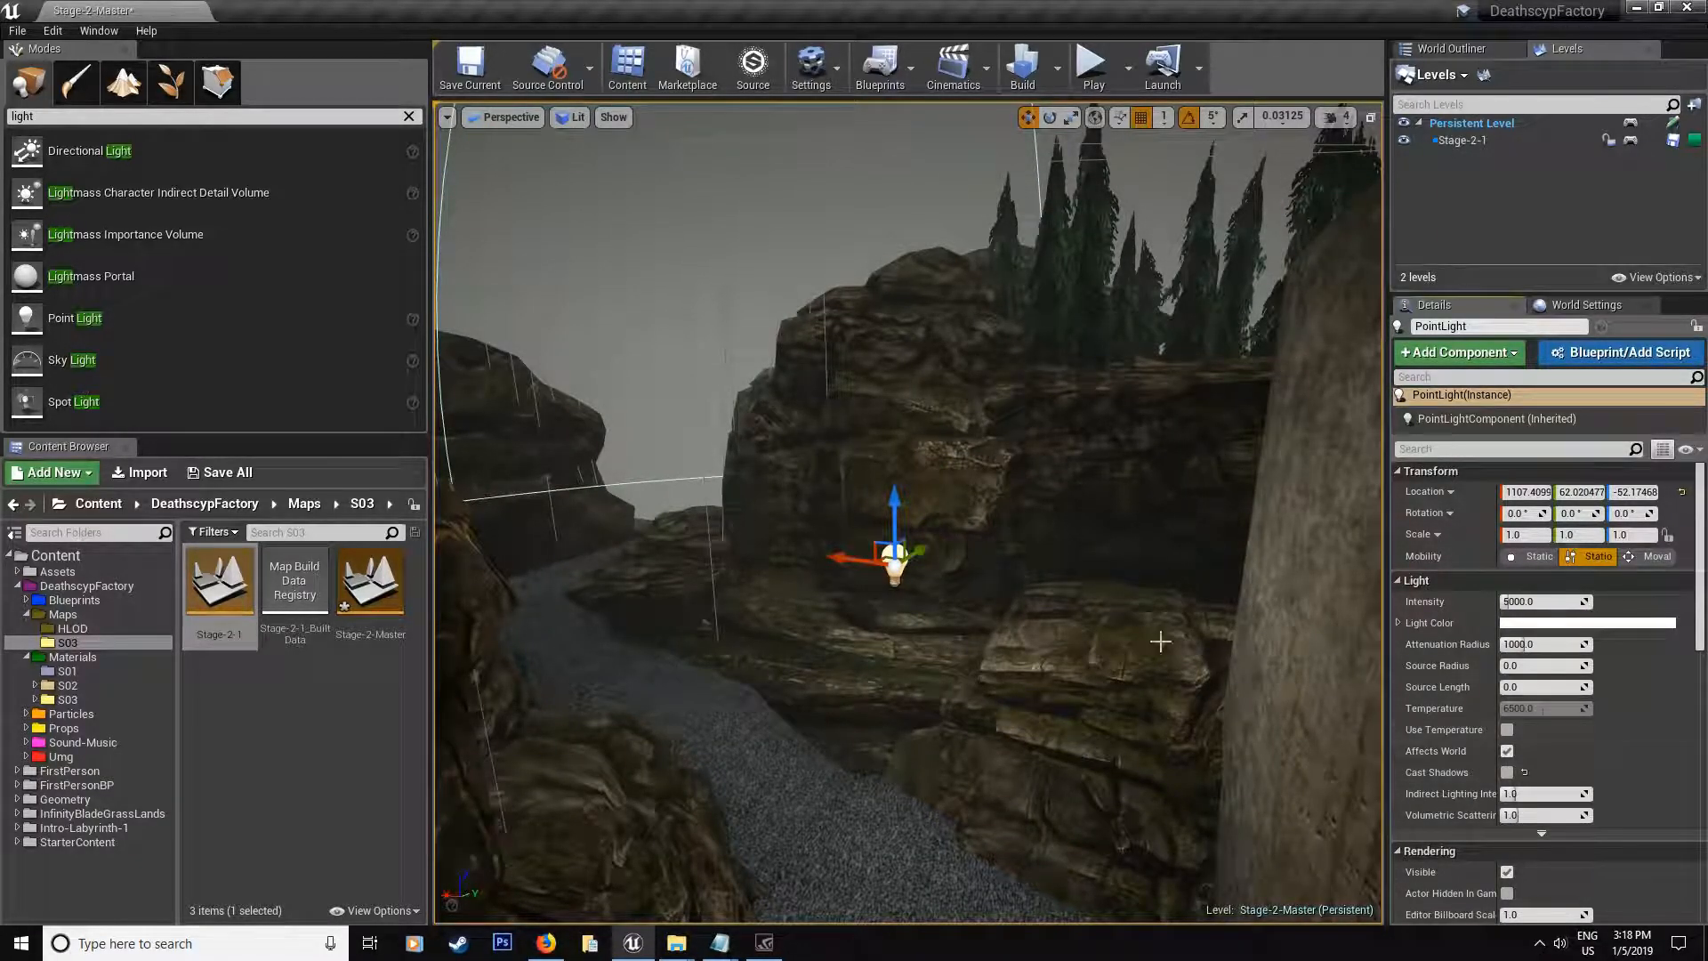
pyautogui.moveTo(936, 534); pyautogui.dragTo(959, 565, button='right')
pyautogui.moveTo(929, 541); pyautogui.dragTo(1103, 572)
pyautogui.click(1546, 603)
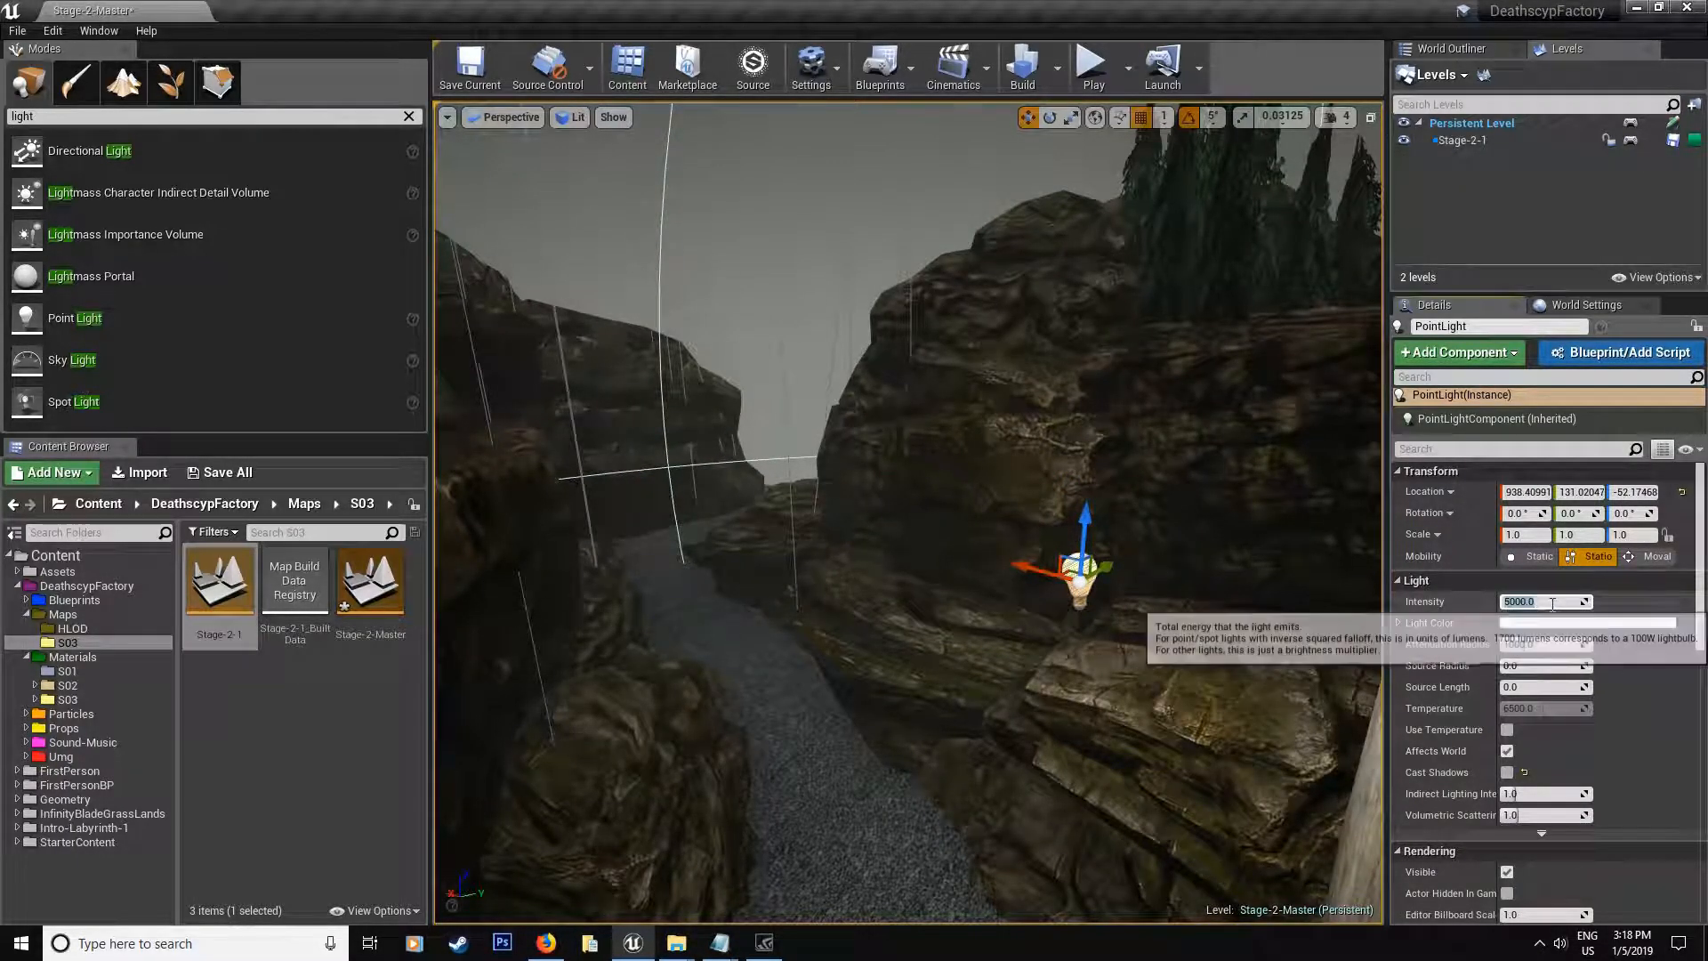
pyautogui.write('2500')
pyautogui.press('Return')
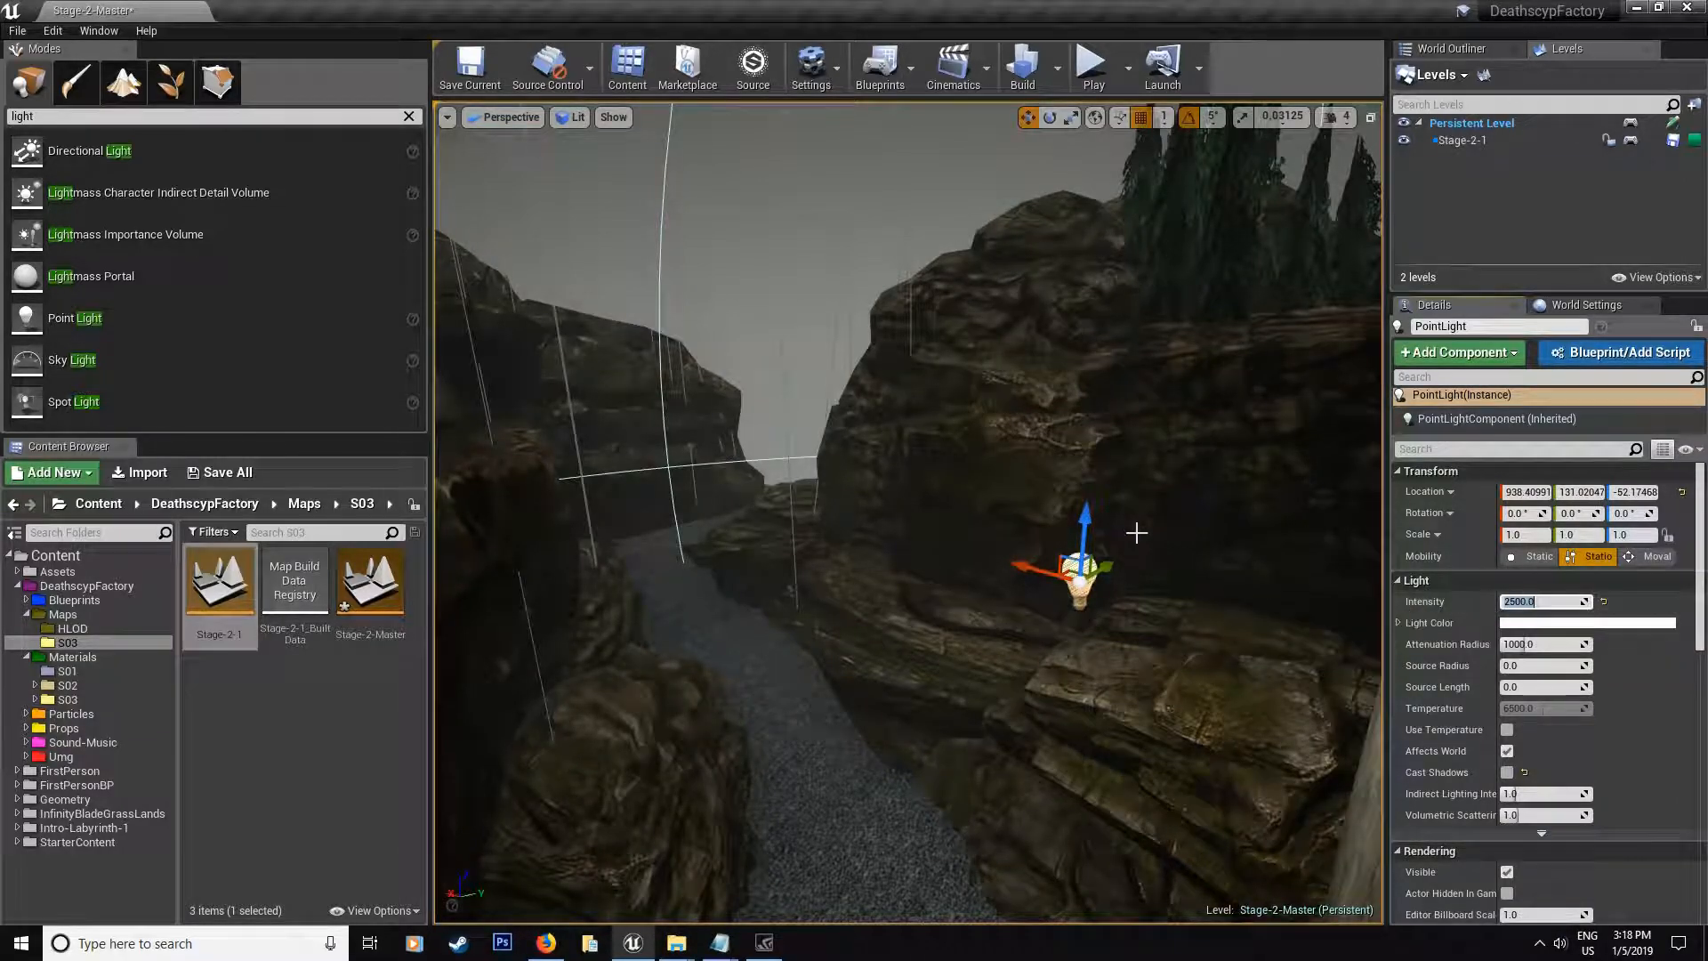
# Step: Expand the light's advanced settings and slide it left into the dark rock recess
pyautogui.moveTo(1161, 454); pyautogui.dragTo(935, 480, button='right')
pyautogui.moveTo(1121, 641); pyautogui.dragTo(1092, 658, button='right')
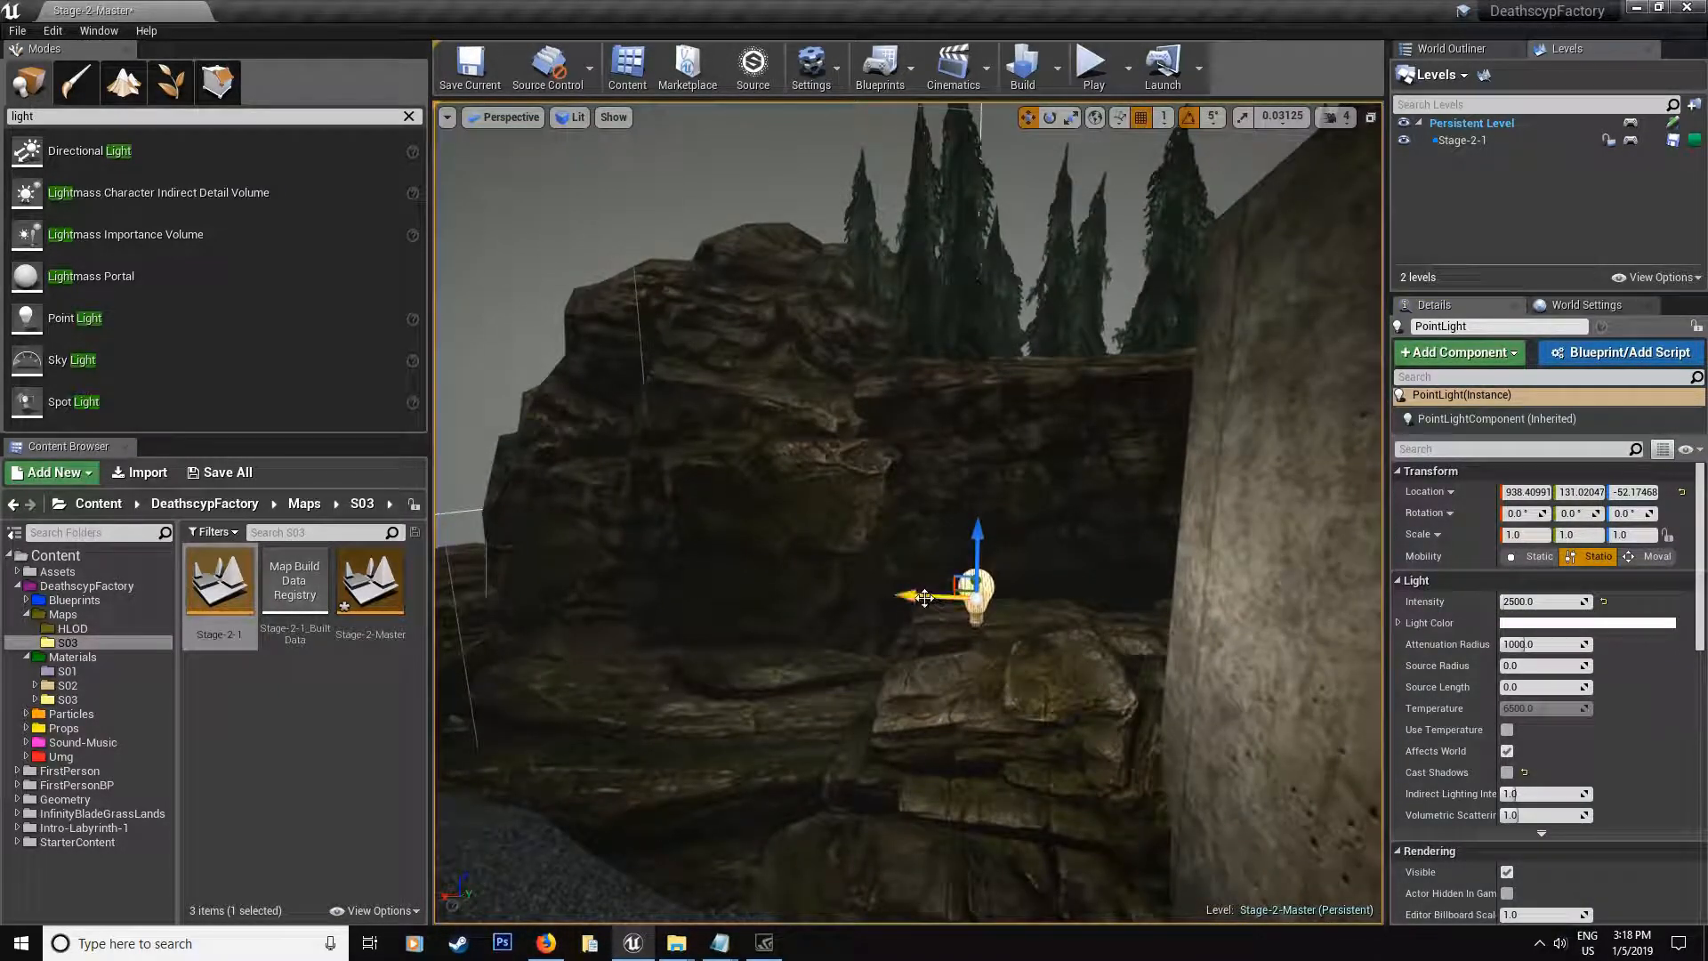
pyautogui.scroll(-3, 1531, 669)
pyautogui.scroll(-3, 1532, 801)
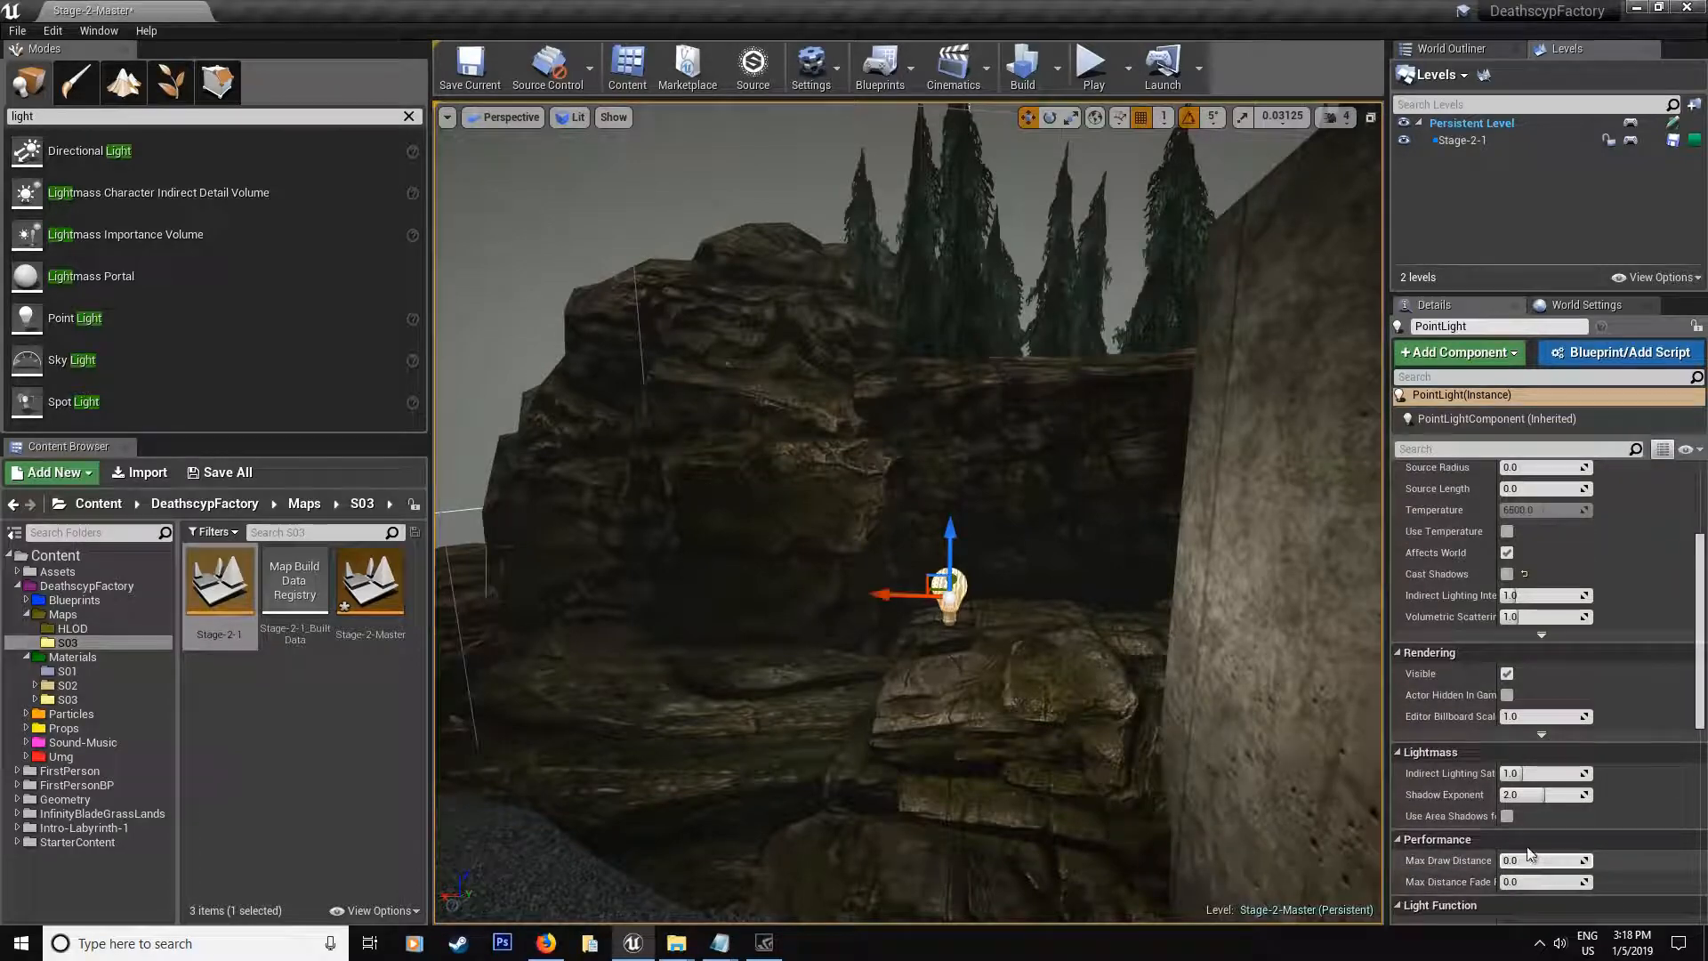
pyautogui.scroll(-2, 1530, 800)
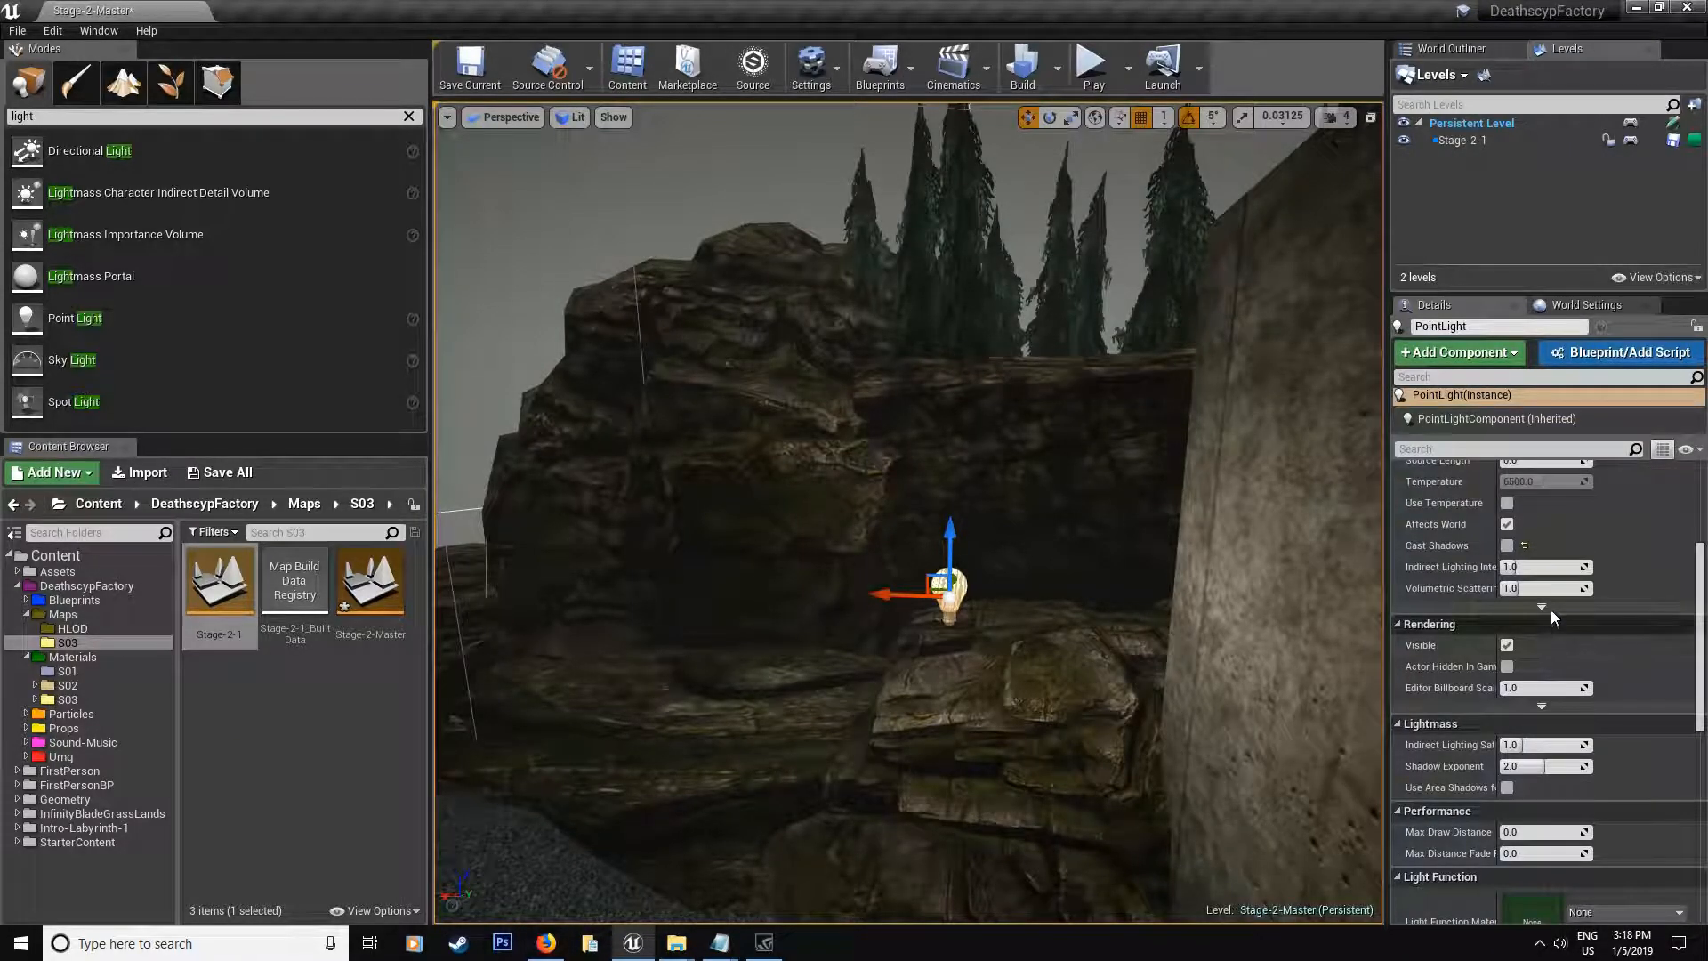
pyautogui.click(1545, 608)
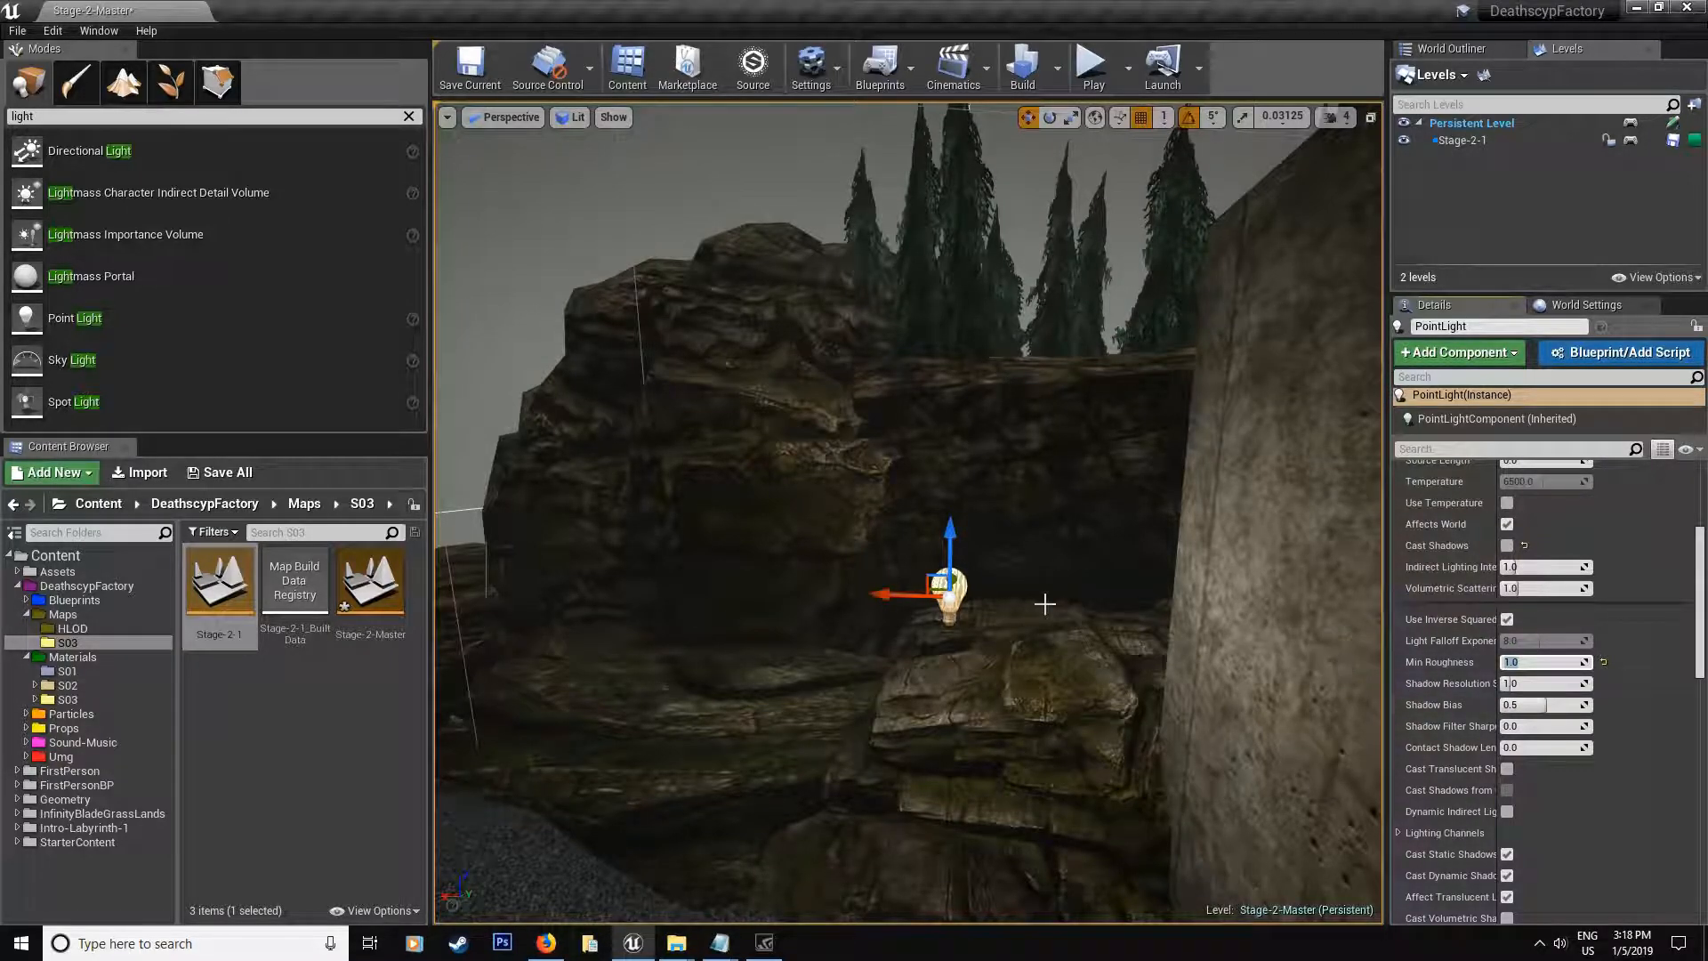
pyautogui.moveTo(1041, 602); pyautogui.dragTo(921, 599, button='right')
pyautogui.moveTo(831, 558)
pyautogui.mouseDown()
pyautogui.moveTo(751, 555)
pyautogui.moveTo(821, 562)
pyautogui.mouseUp()
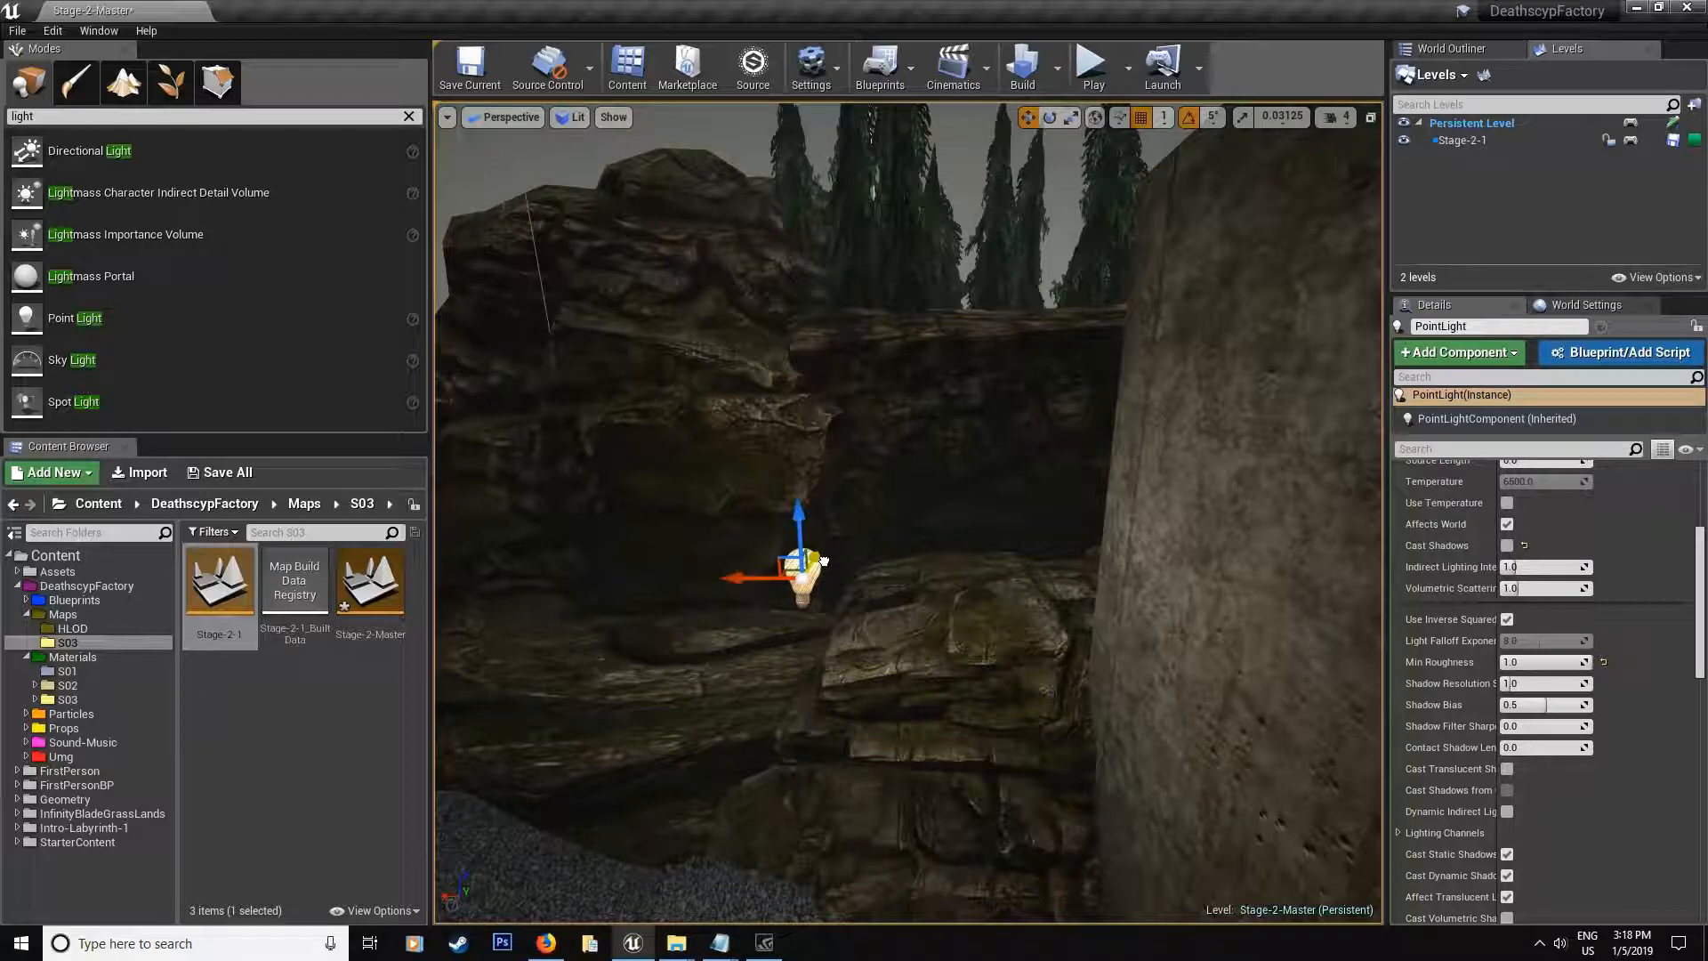
pyautogui.moveTo(793, 604); pyautogui.dragTo(765, 584, button='right')
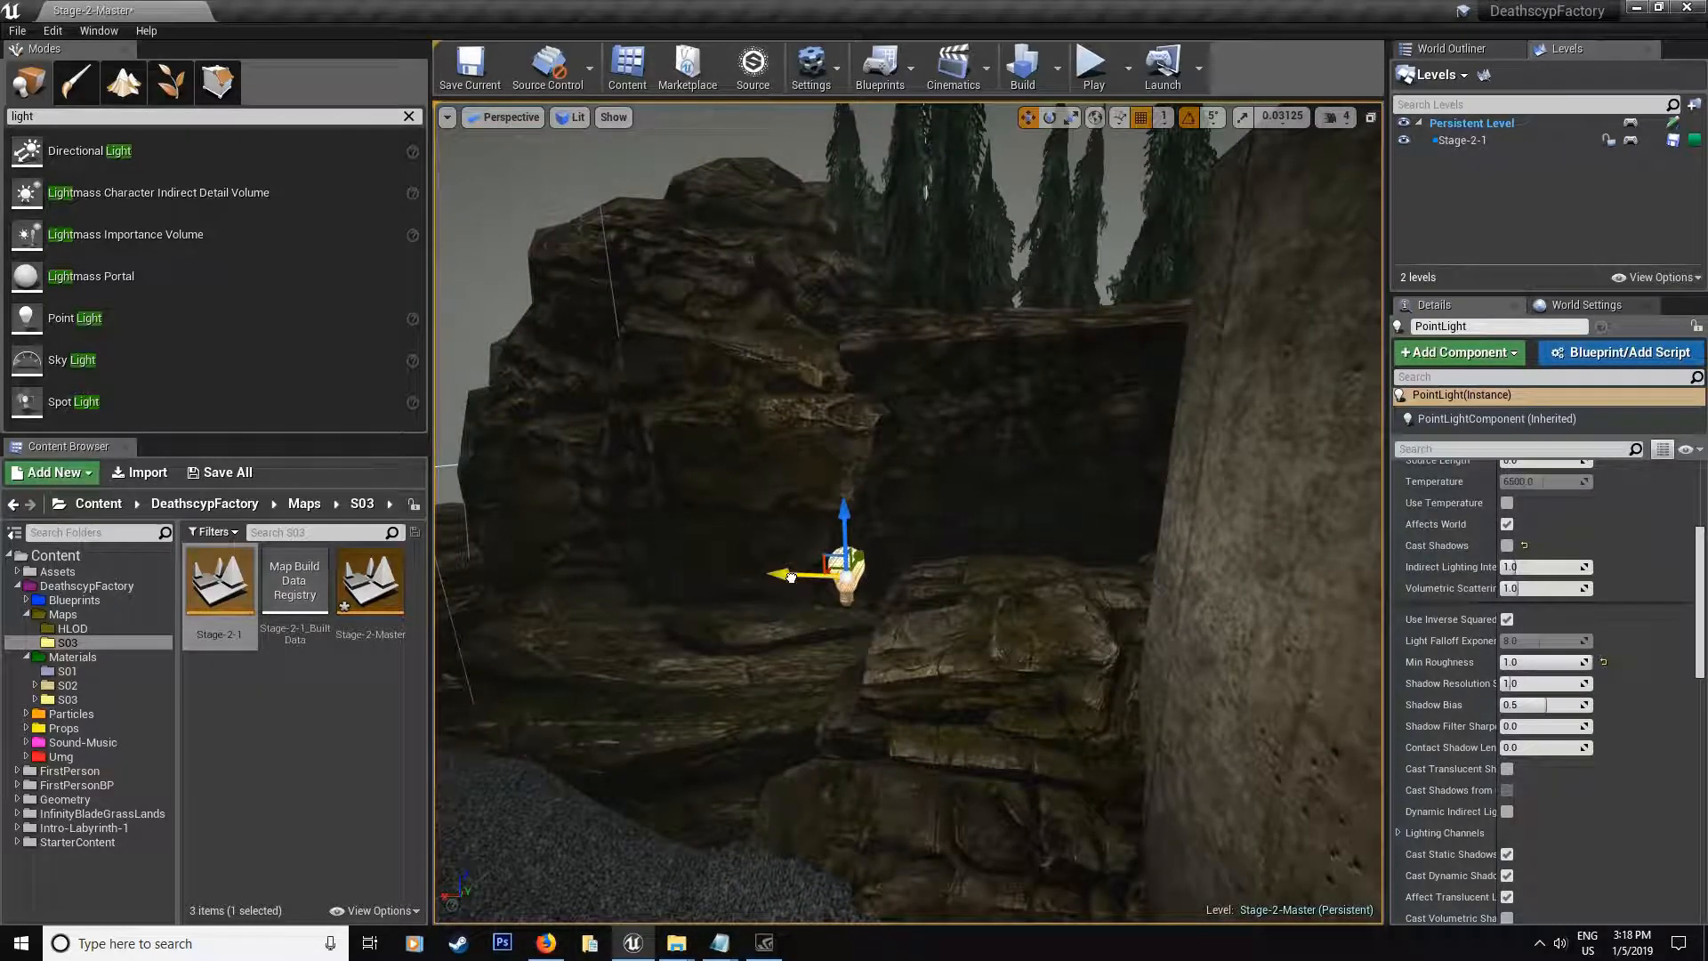
pyautogui.moveTo(980, 611)
pyautogui.mouseDown(button='right')
pyautogui.moveTo(1002, 614)
pyautogui.moveTo(840, 468)
pyautogui.mouseUp(button='right')
# Step: Select the LightmassImportanceVolume and shift it along Y over the canyon rocks
pyautogui.click(779, 462)
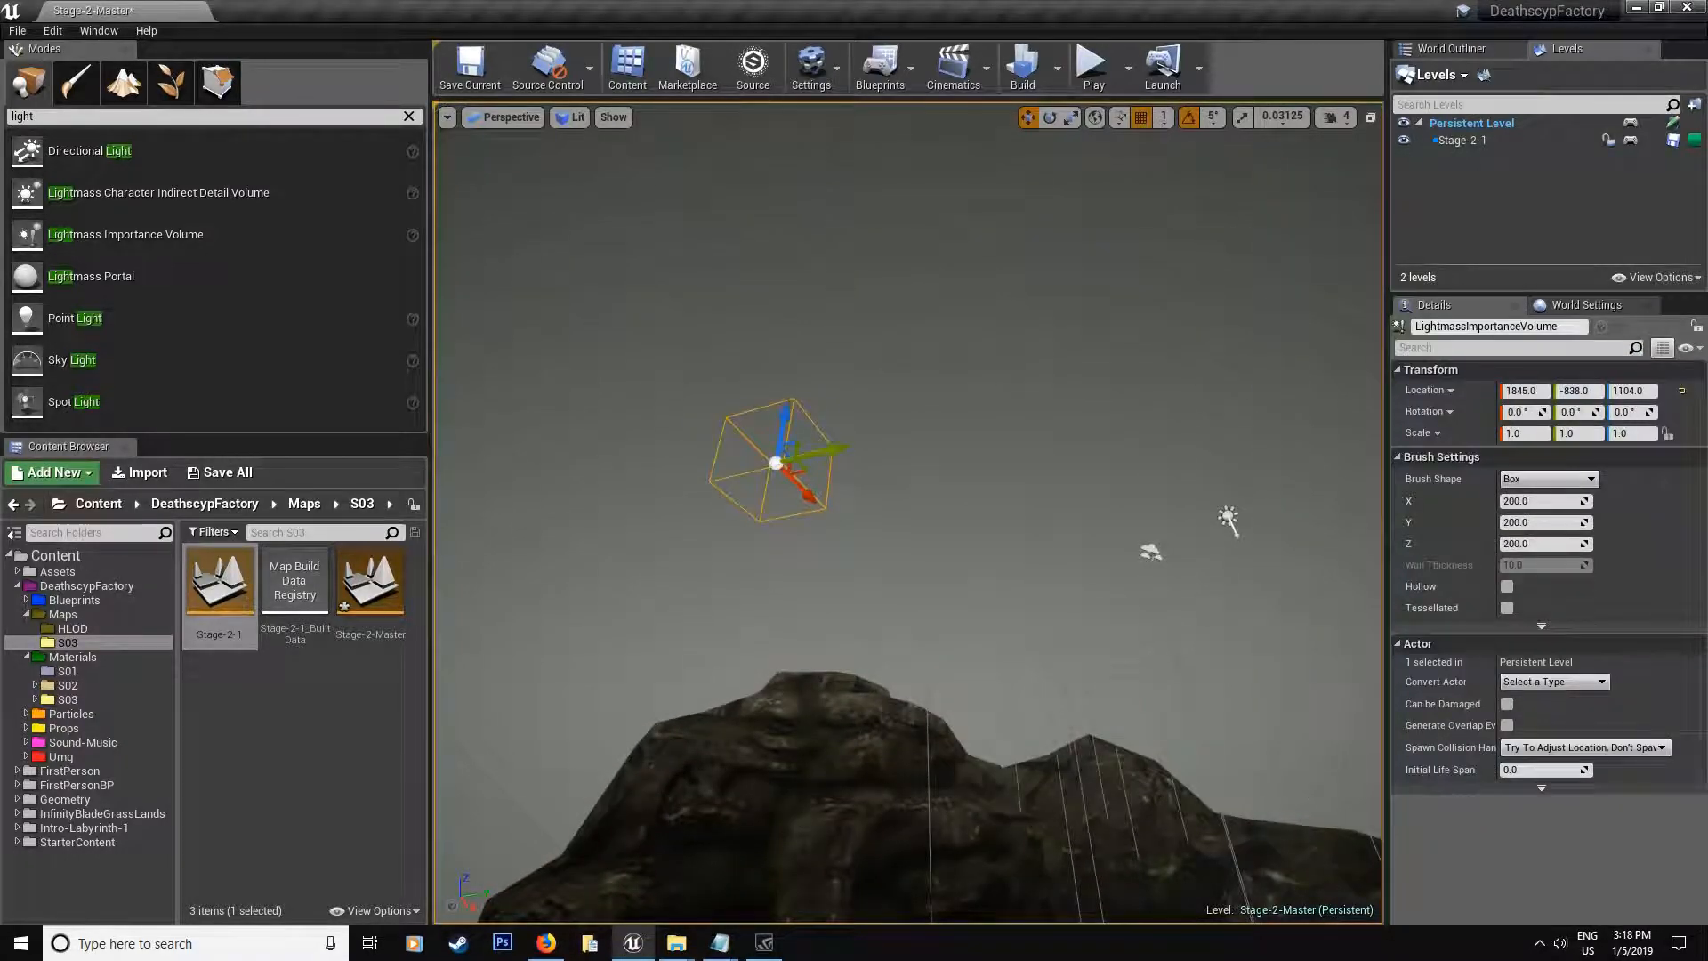
pyautogui.moveTo(1228, 519)
pyautogui.mouseDown(button='right')
pyautogui.moveTo(865, 314)
pyautogui.moveTo(881, 484)
pyautogui.mouseUp(button='right')
pyautogui.moveTo(989, 462); pyautogui.dragTo(1034, 465)
pyautogui.moveTo(1015, 534); pyautogui.dragTo(802, 441, button='right')
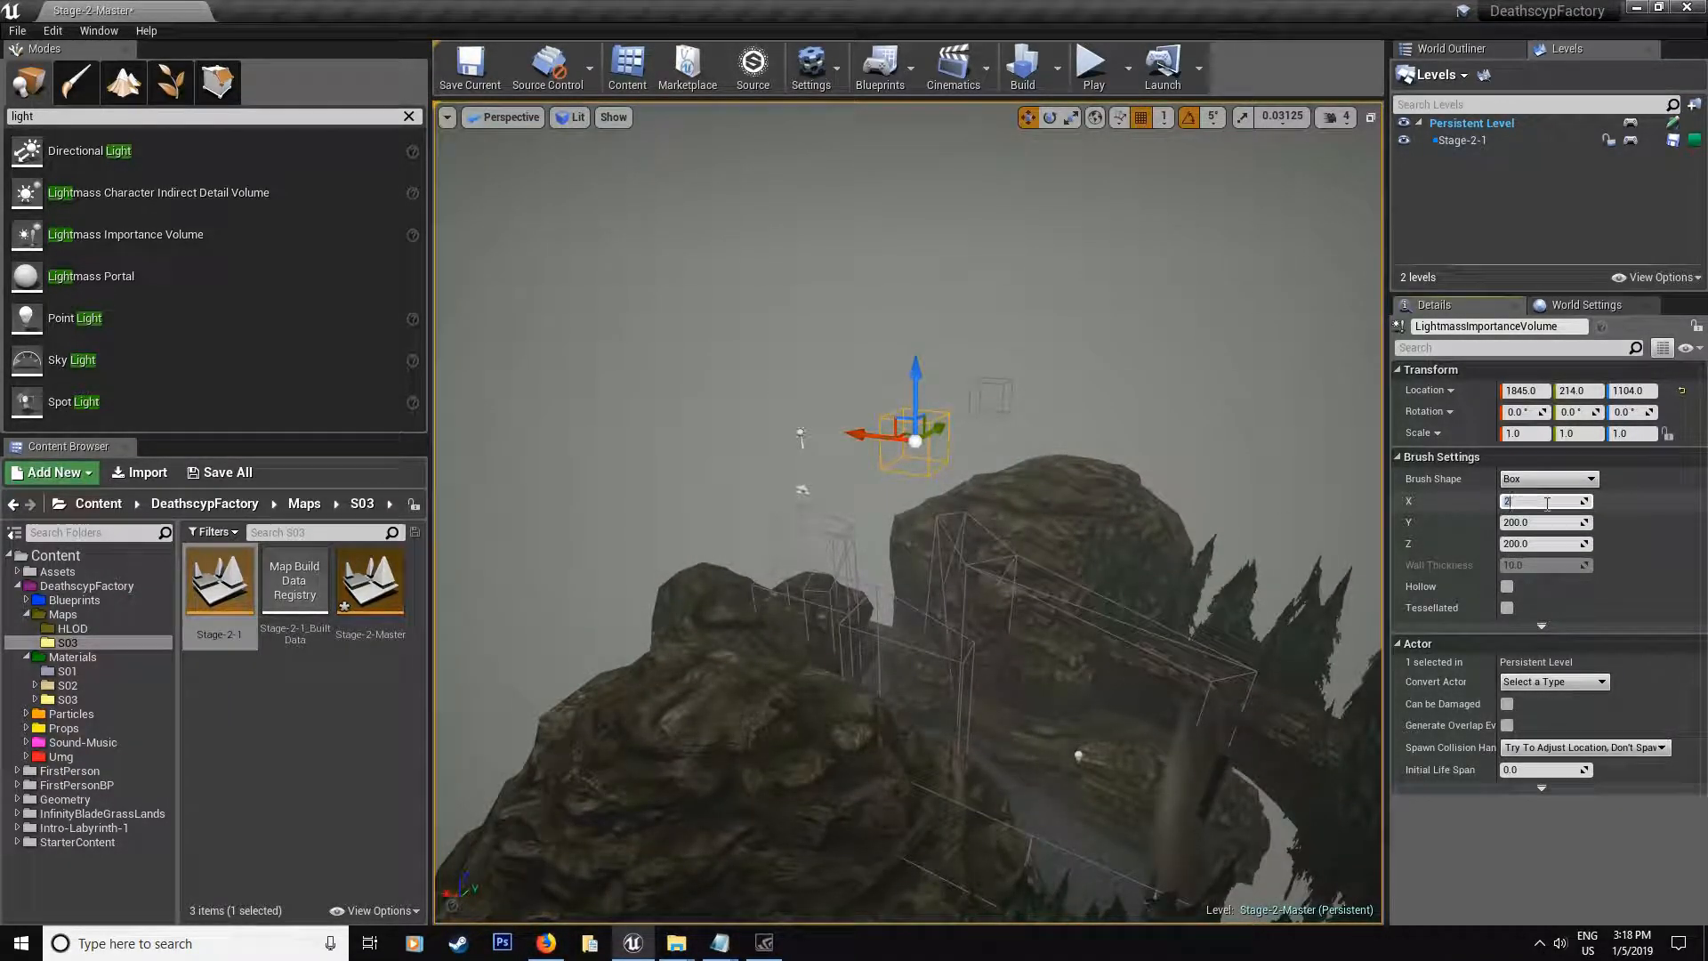
pyautogui.write('500')
# Step: Set the volume's brush X, Y, Z to 2500 and lower it to enclose the rocks
pyautogui.press('Tab')
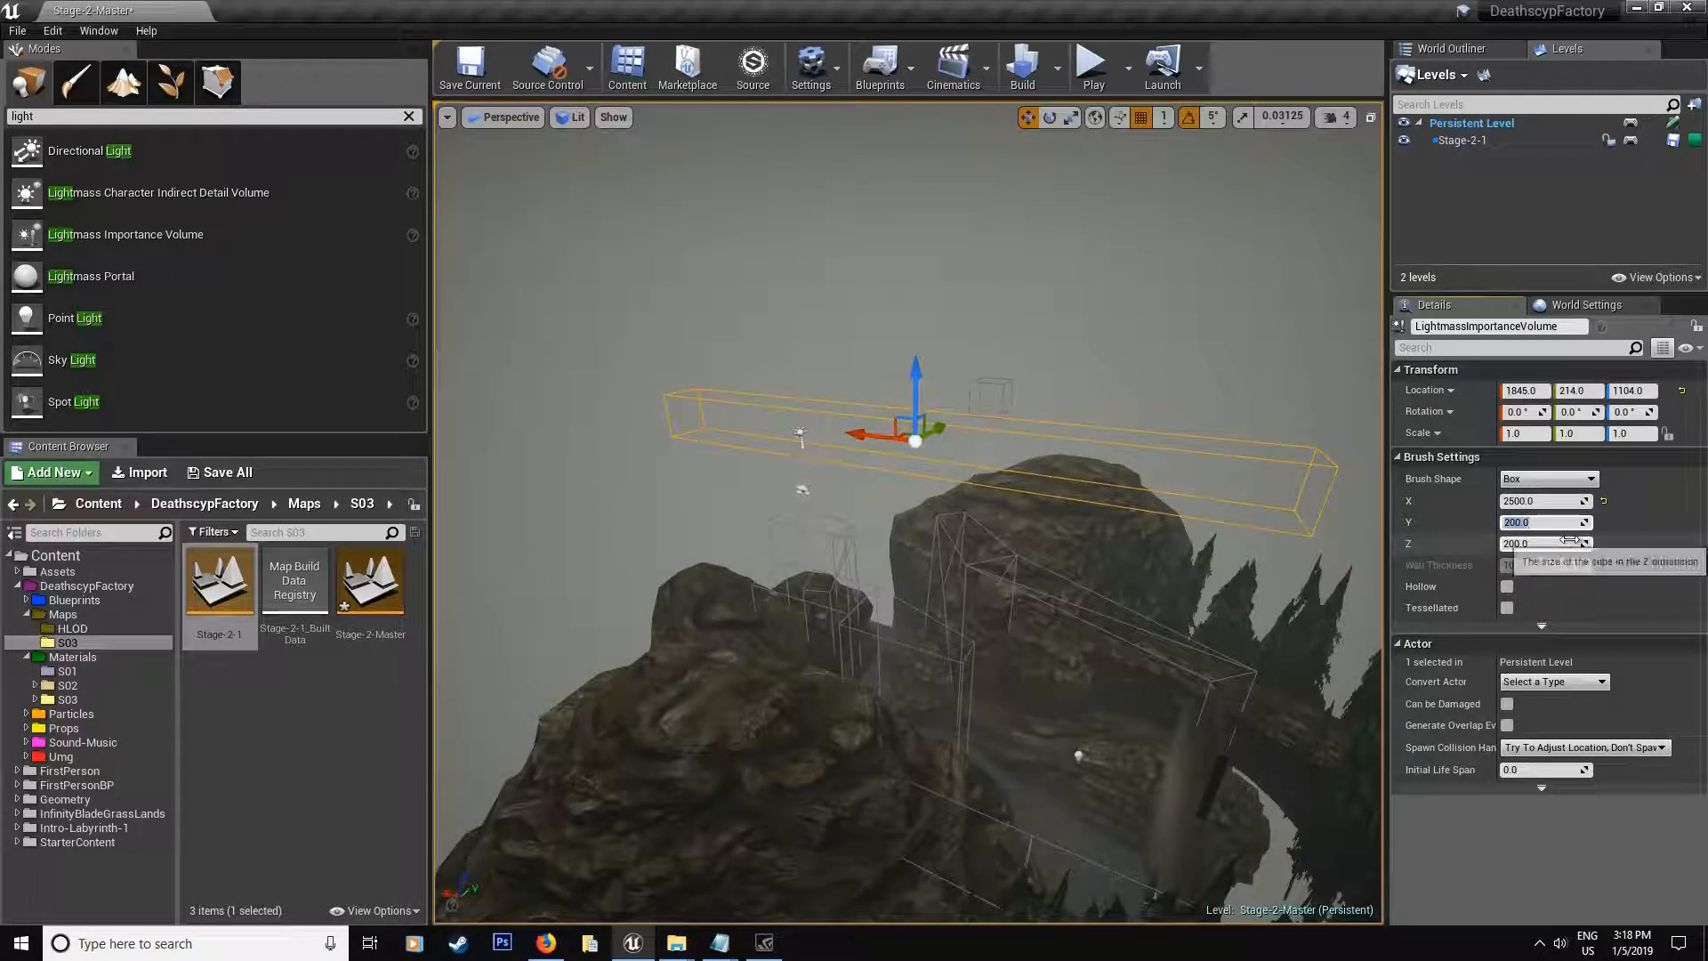
pyautogui.write('2')
pyautogui.press('Tab')
pyautogui.write('25')
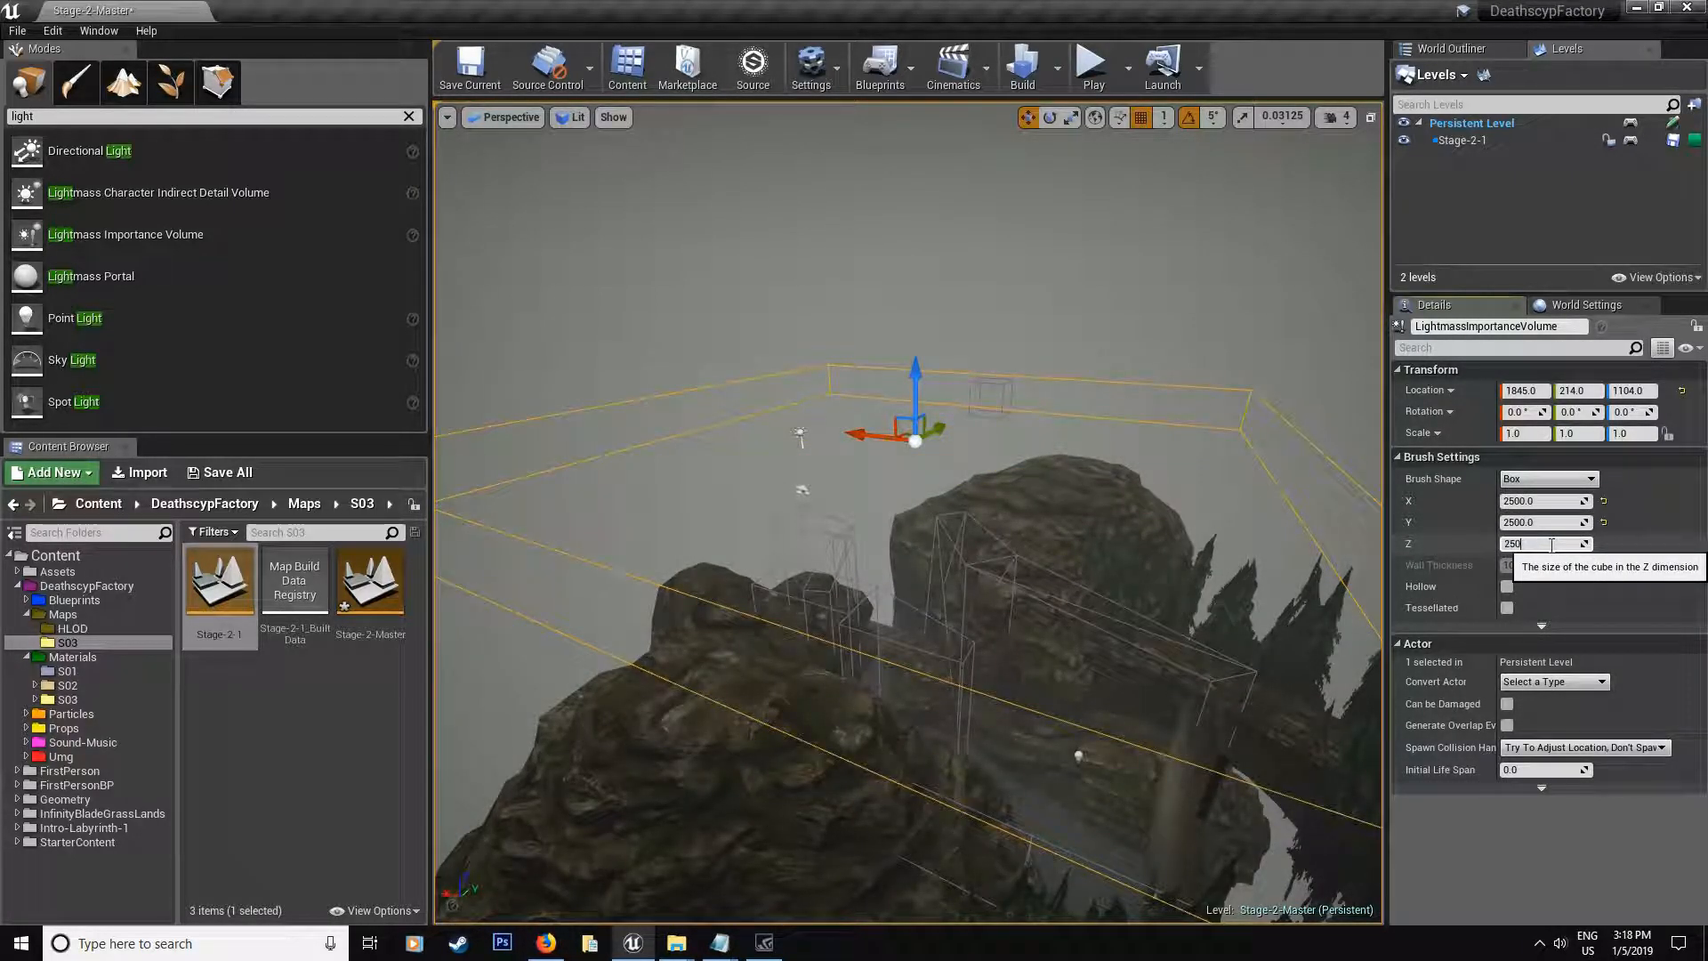
pyautogui.write('0')
pyautogui.press('Return')
pyautogui.moveTo(1209, 459); pyautogui.dragTo(935, 600, button='right')
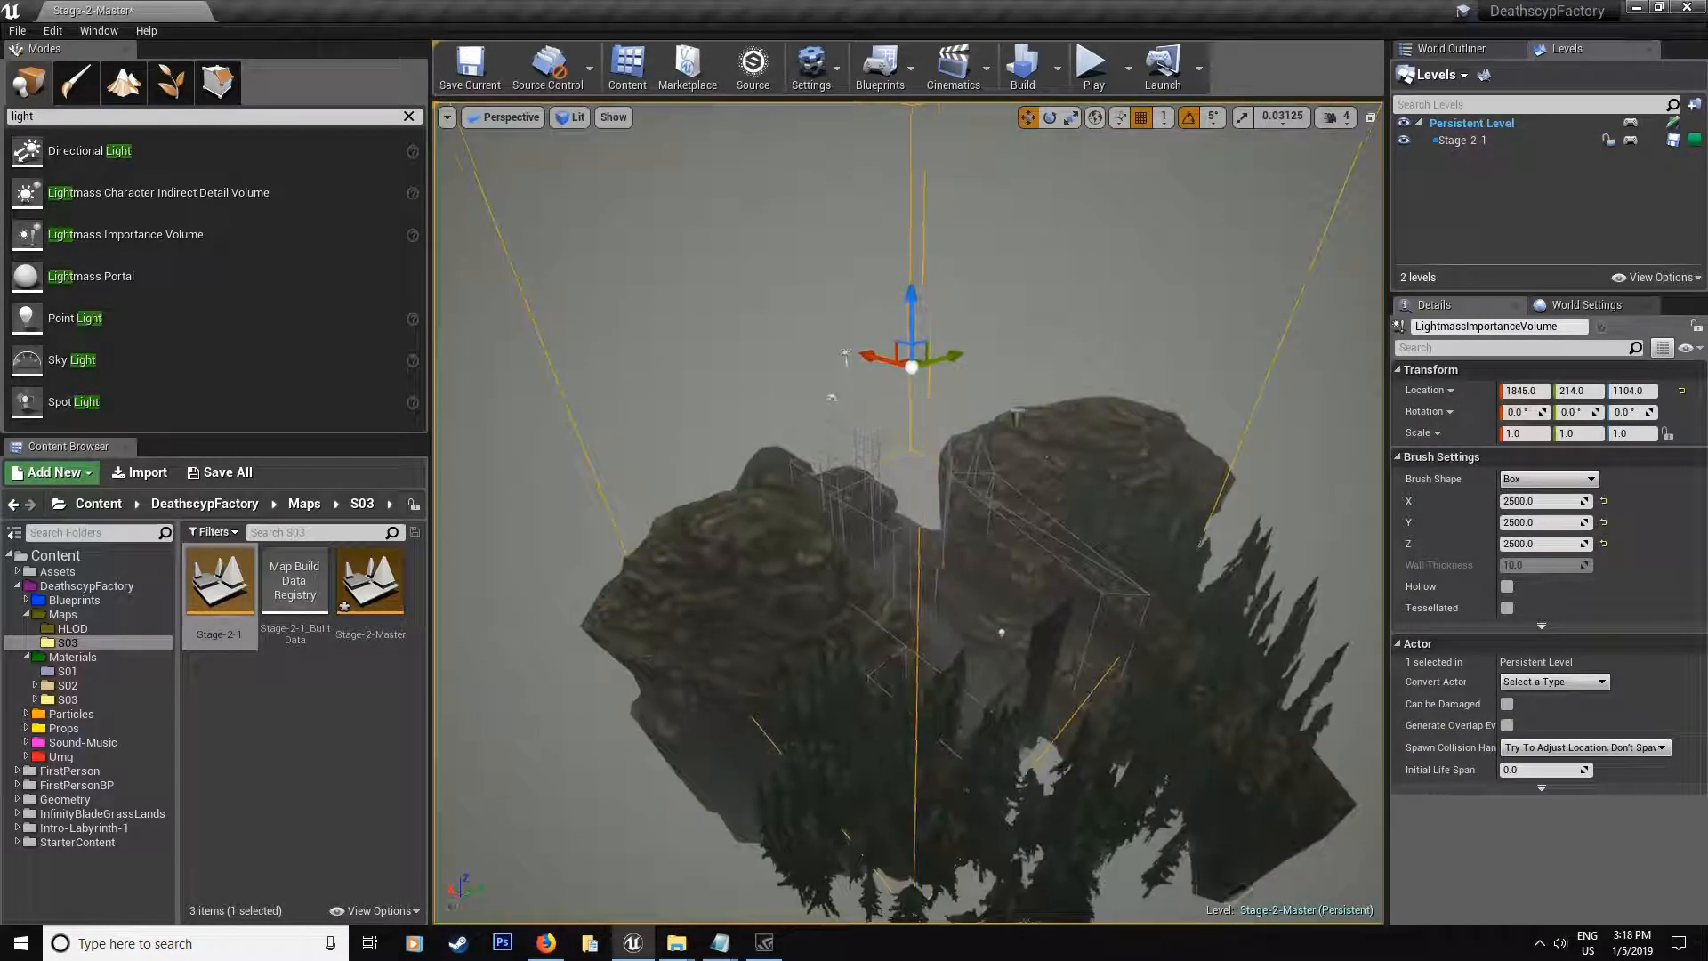
pyautogui.moveTo(912, 296); pyautogui.dragTo(899, 461)
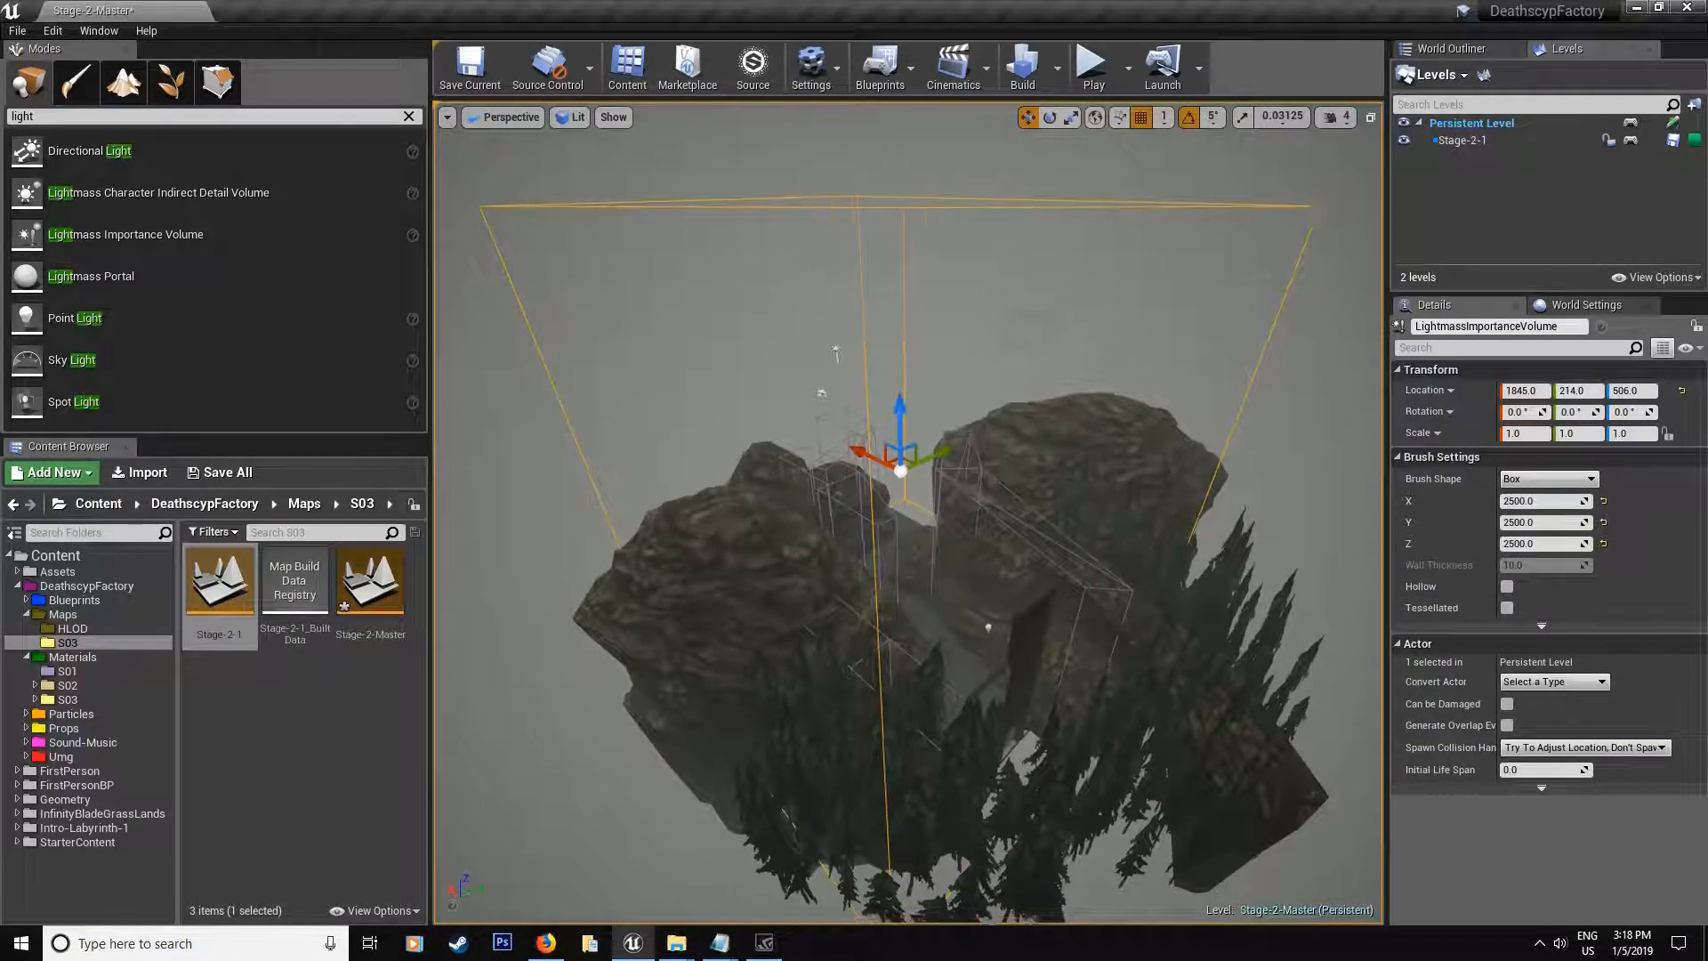
pyautogui.moveTo(988, 625); pyautogui.dragTo(928, 397, button='right')
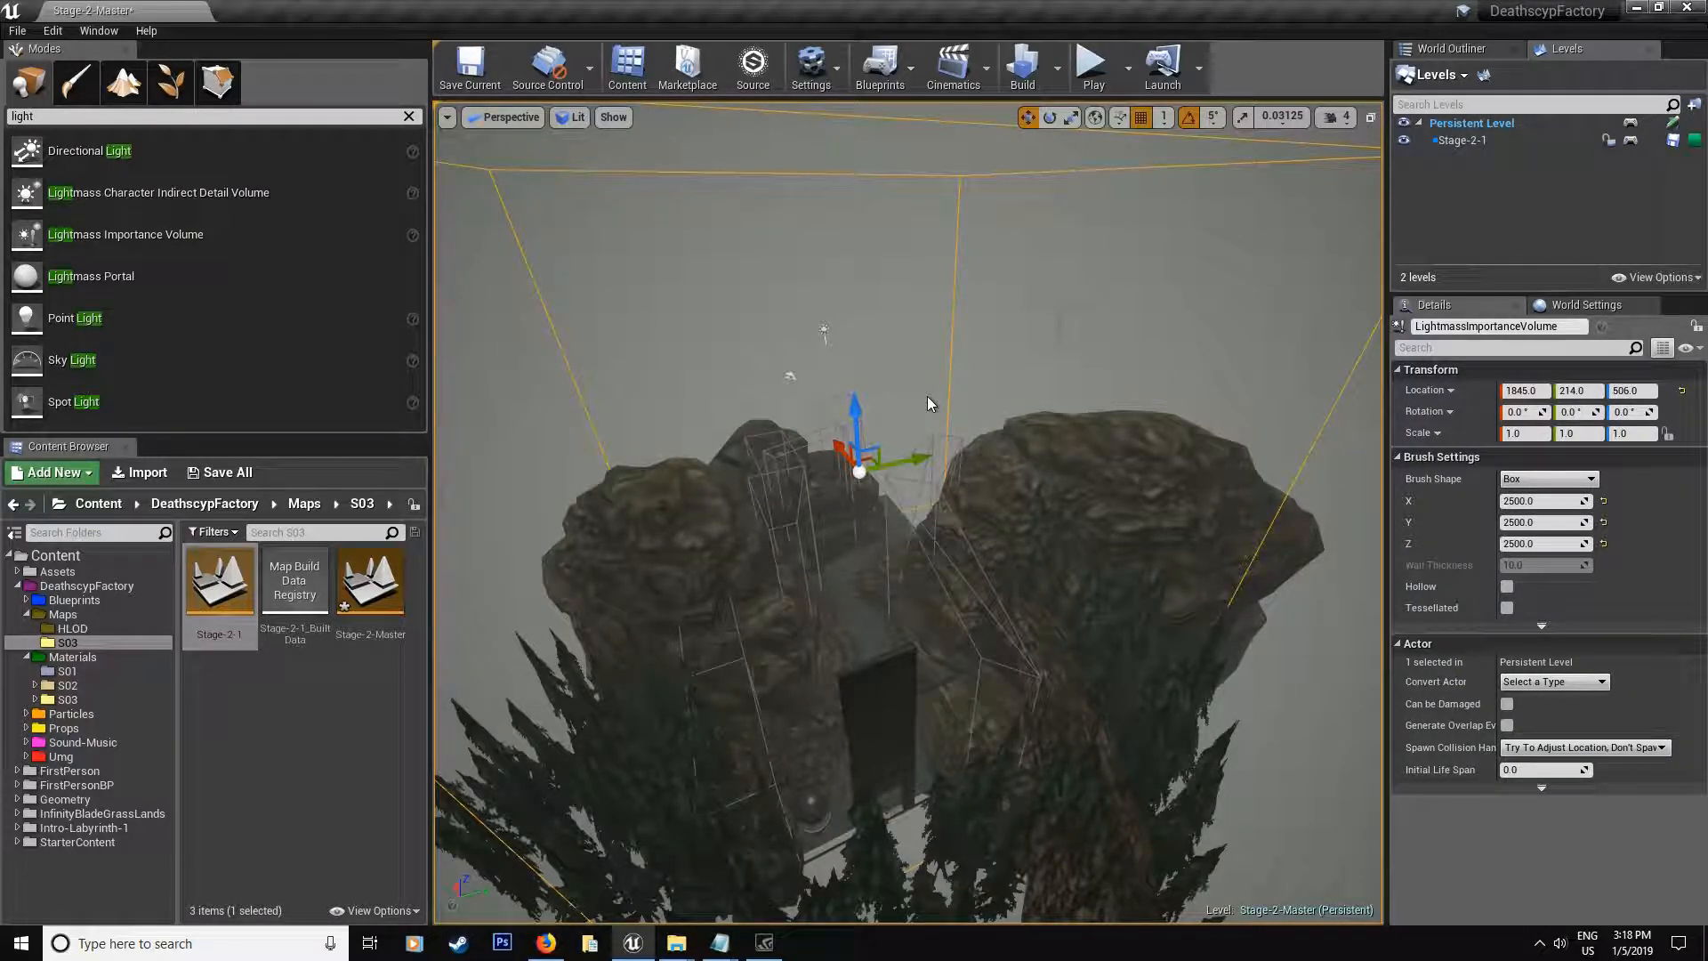
pyautogui.moveTo(923, 397); pyautogui.dragTo(1116, 161, button='right')
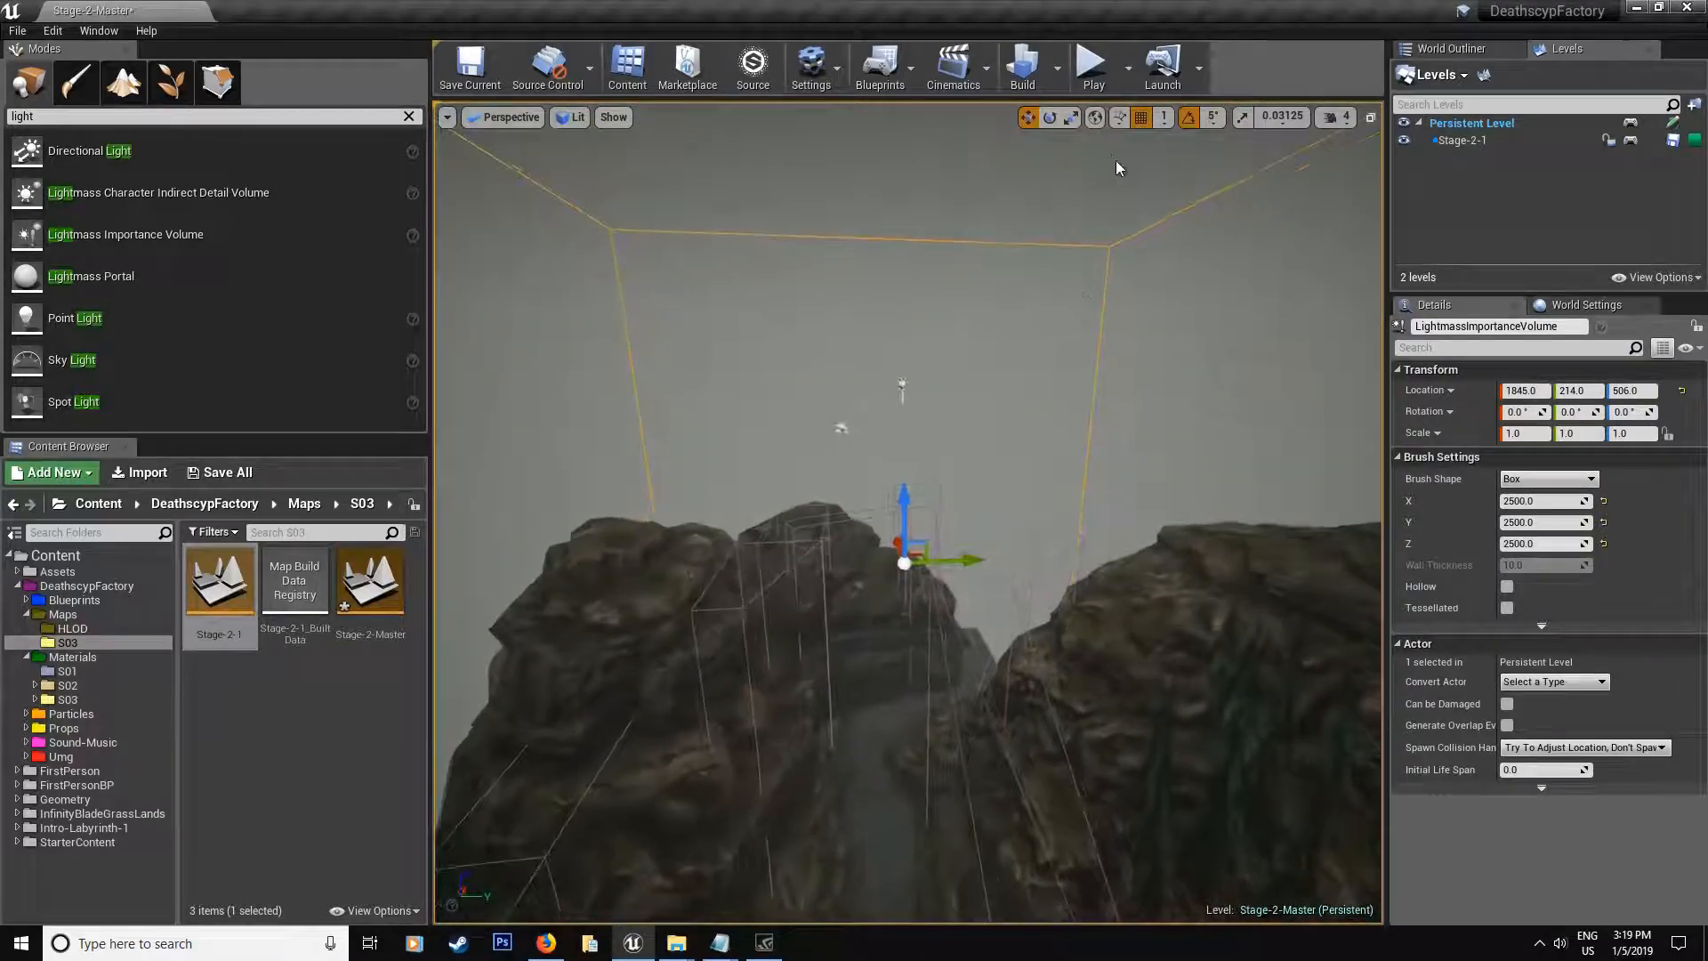
# Step: Start a lighting build from the Build menu and select the directional light
pyautogui.click(1058, 80)
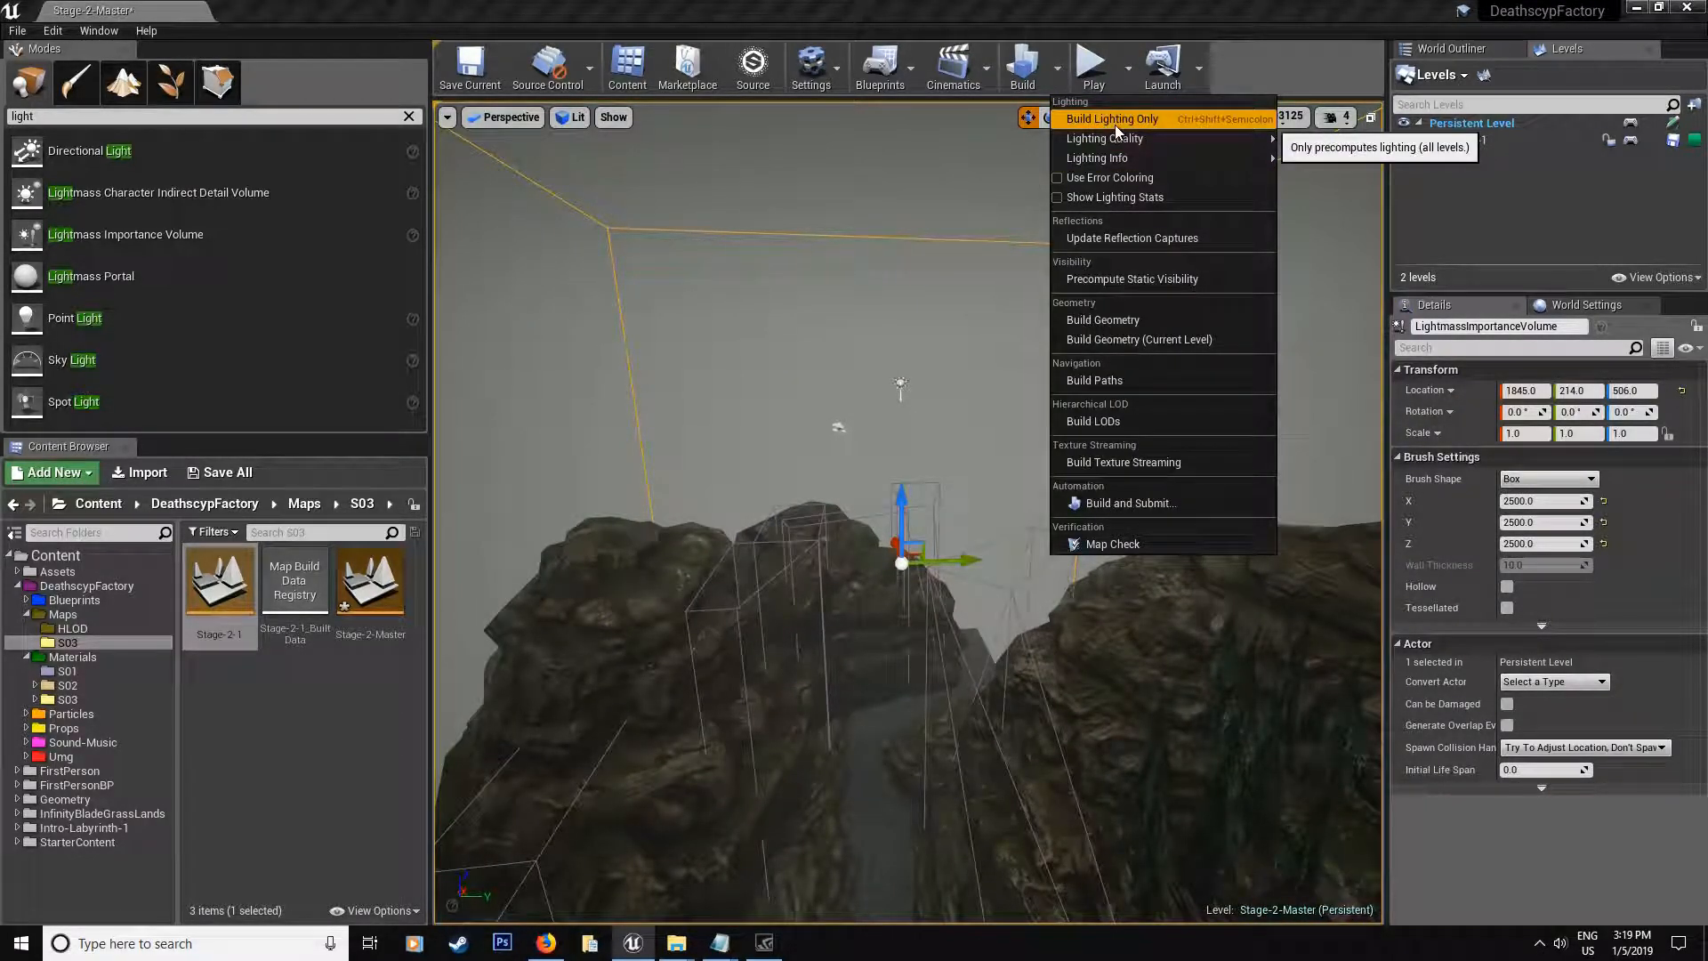
pyautogui.click(1245, 128)
pyautogui.moveTo(935, 534)
pyautogui.mouseDown(button='right')
pyautogui.moveTo(868, 561)
pyautogui.moveTo(980, 510)
pyautogui.mouseUp(button='right')
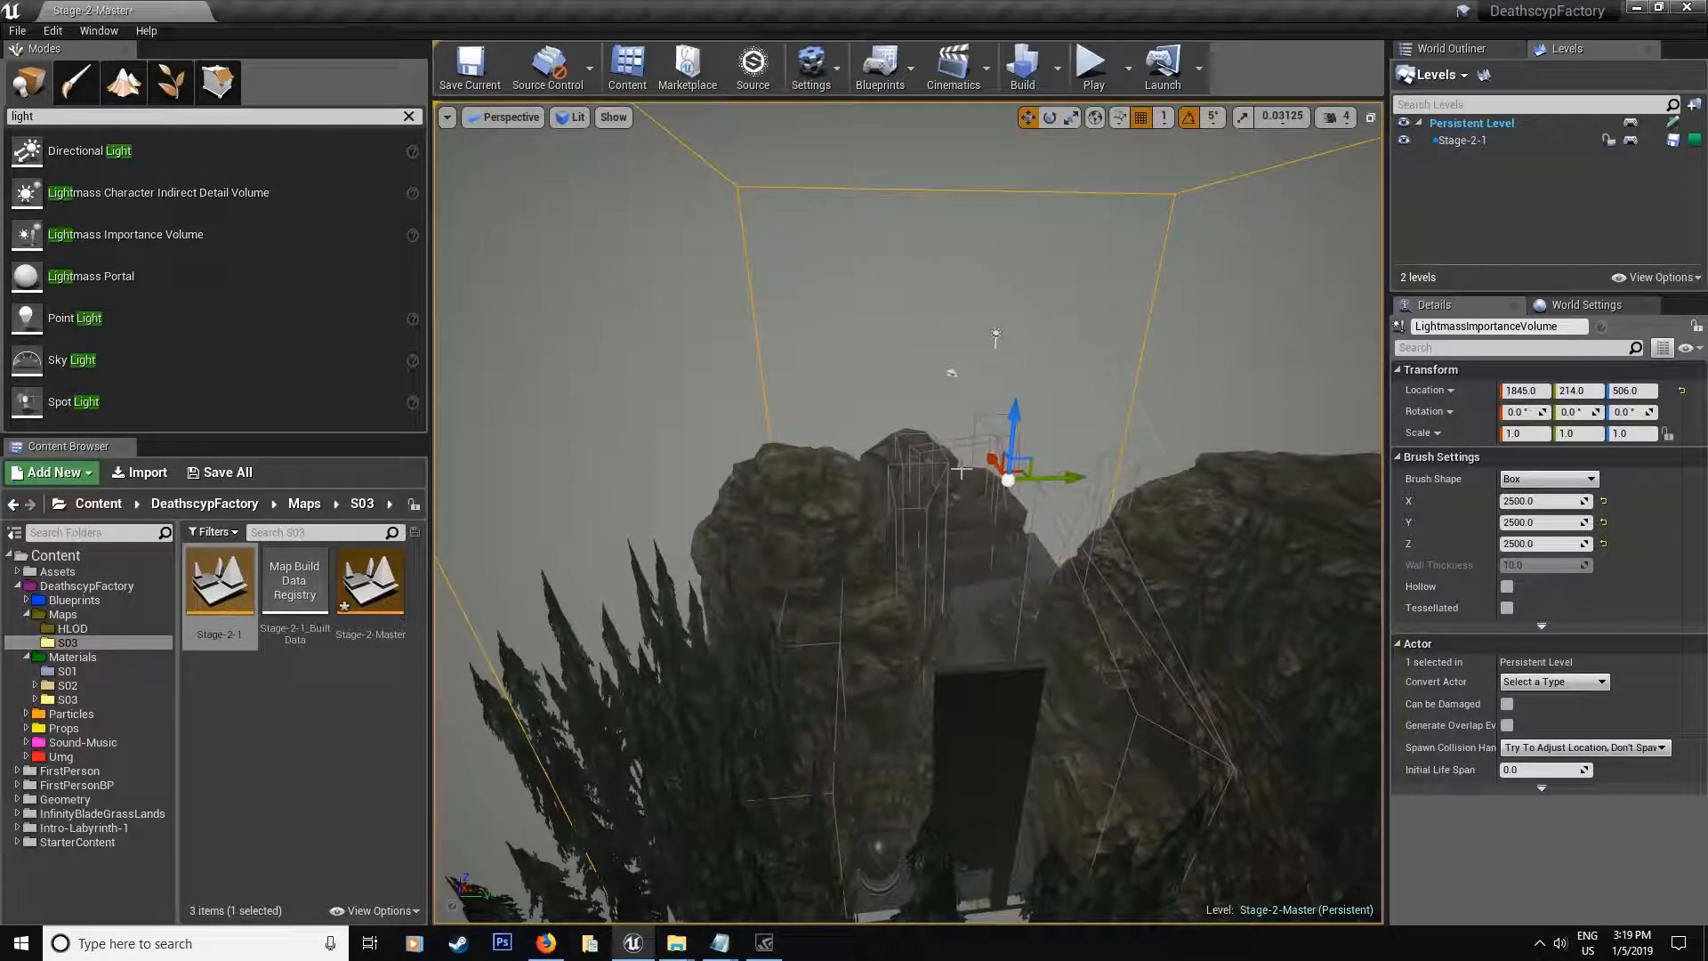
pyautogui.moveTo(994, 341); pyautogui.dragTo(928, 402, button='right')
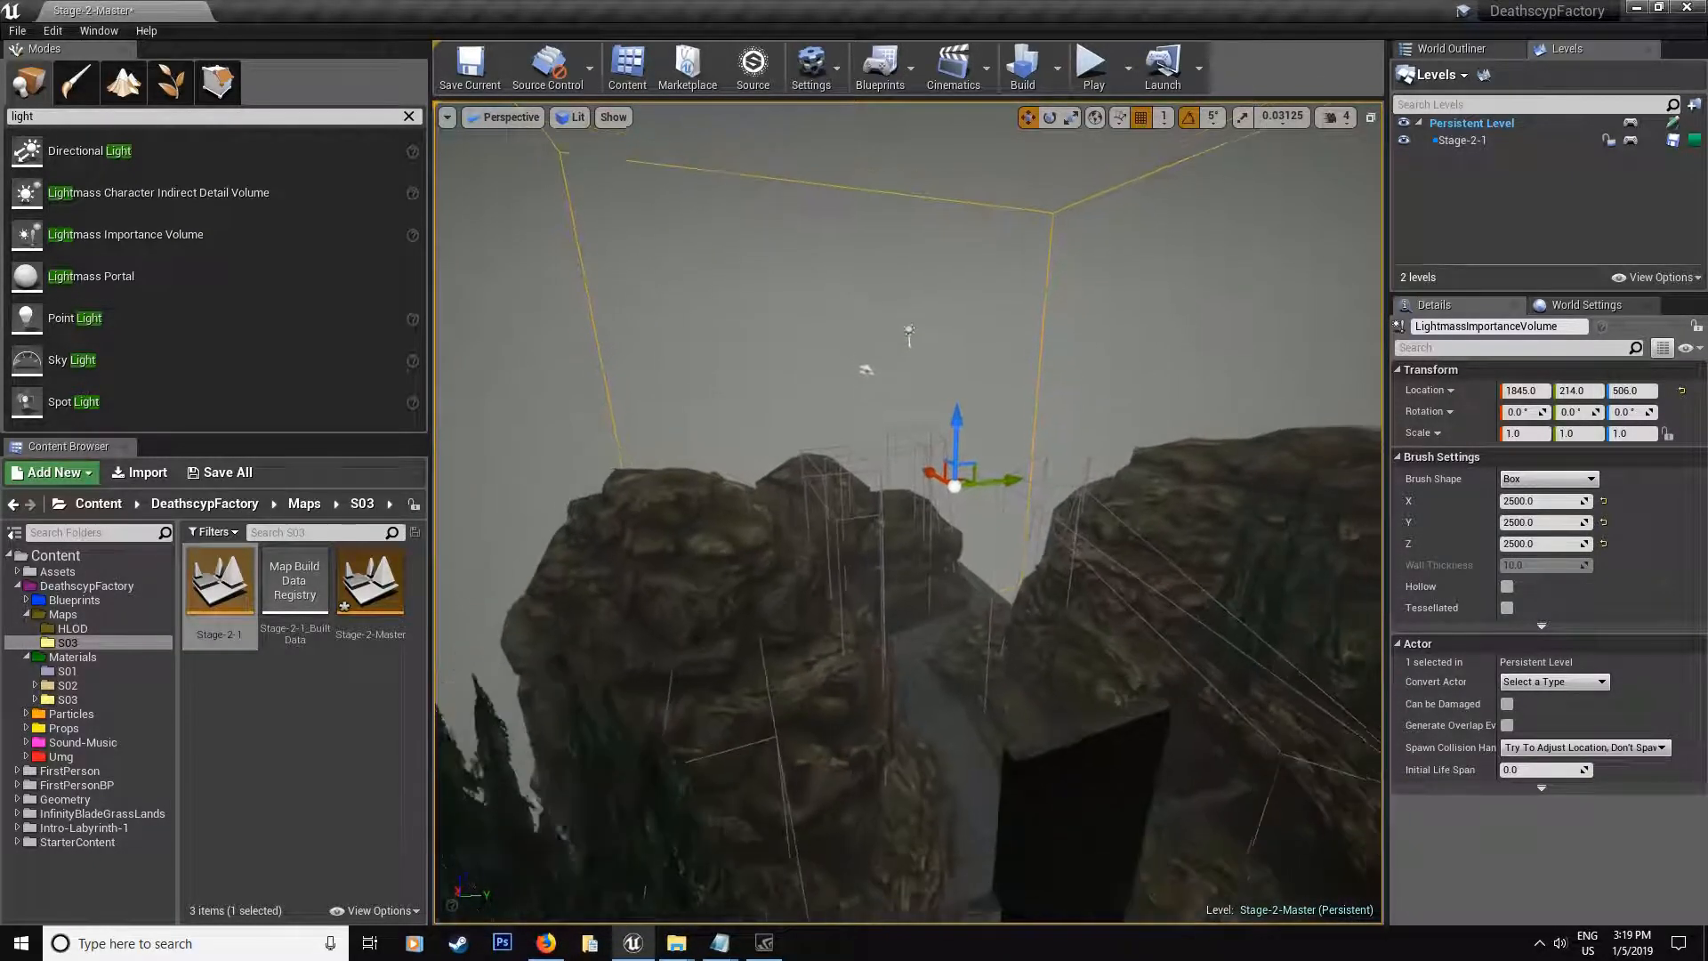
pyautogui.click(899, 405)
# Step: Fly through the canyon and clear the Modes light search back to recent classes
pyautogui.moveTo(912, 457)
pyautogui.mouseDown(button='right')
pyautogui.moveTo(801, 534)
pyautogui.moveTo(925, 589)
pyautogui.mouseUp(button='right')
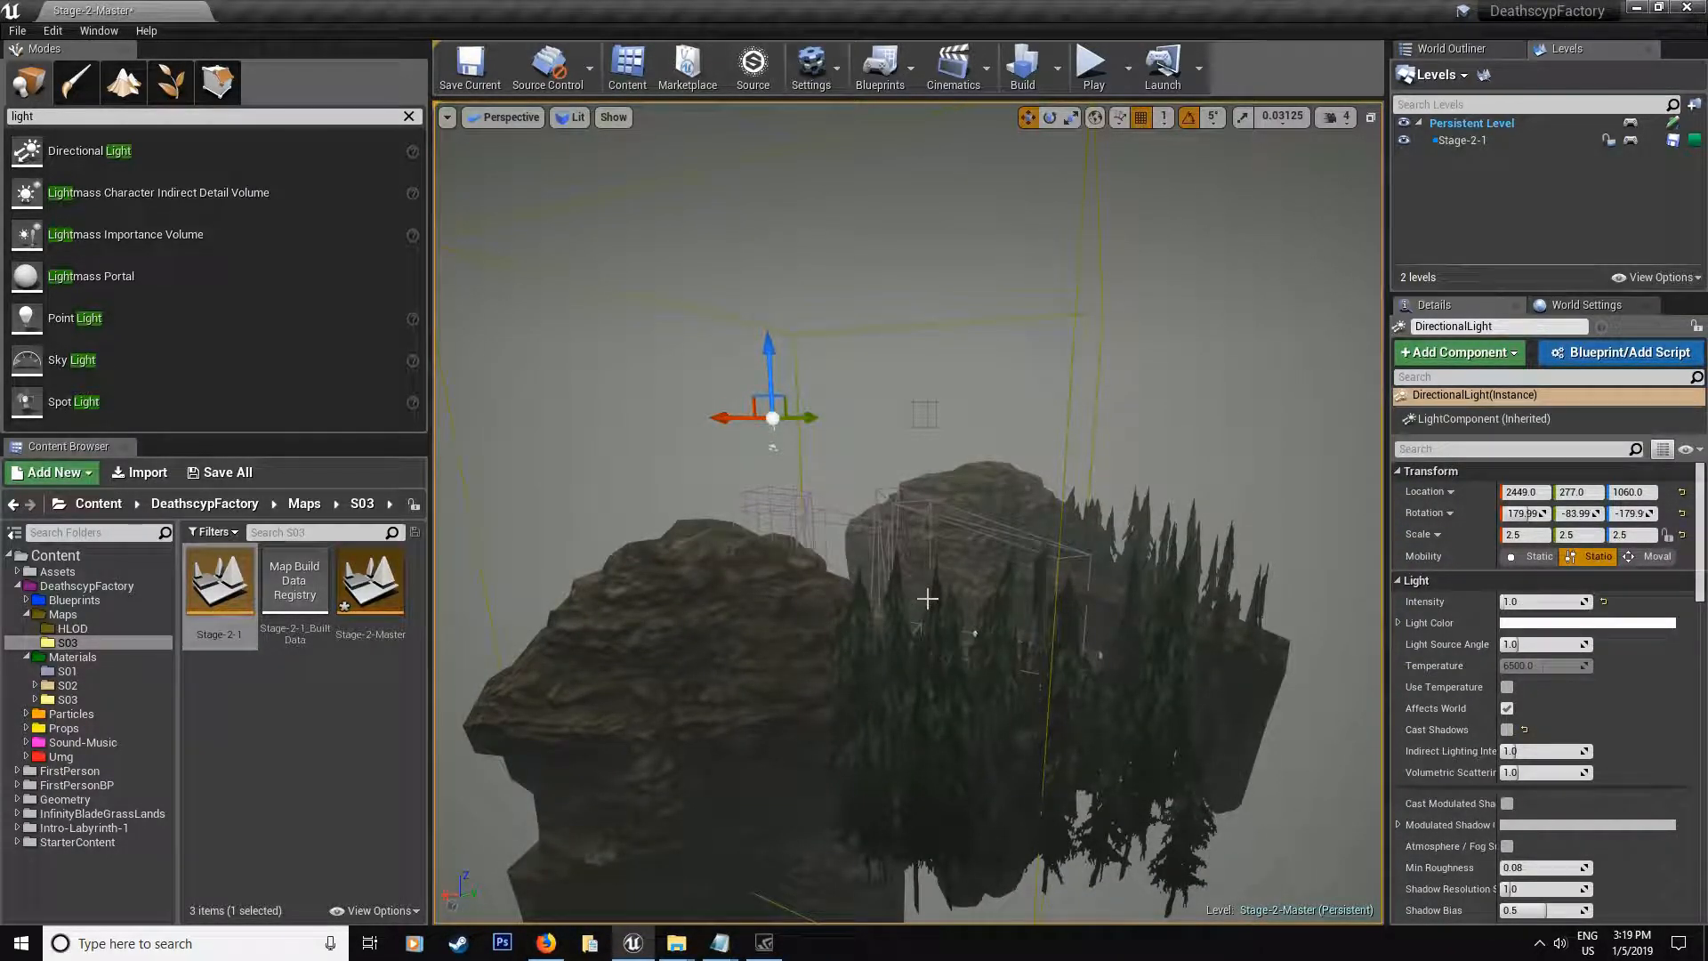
pyautogui.moveTo(928, 598); pyautogui.dragTo(881, 534, button='right')
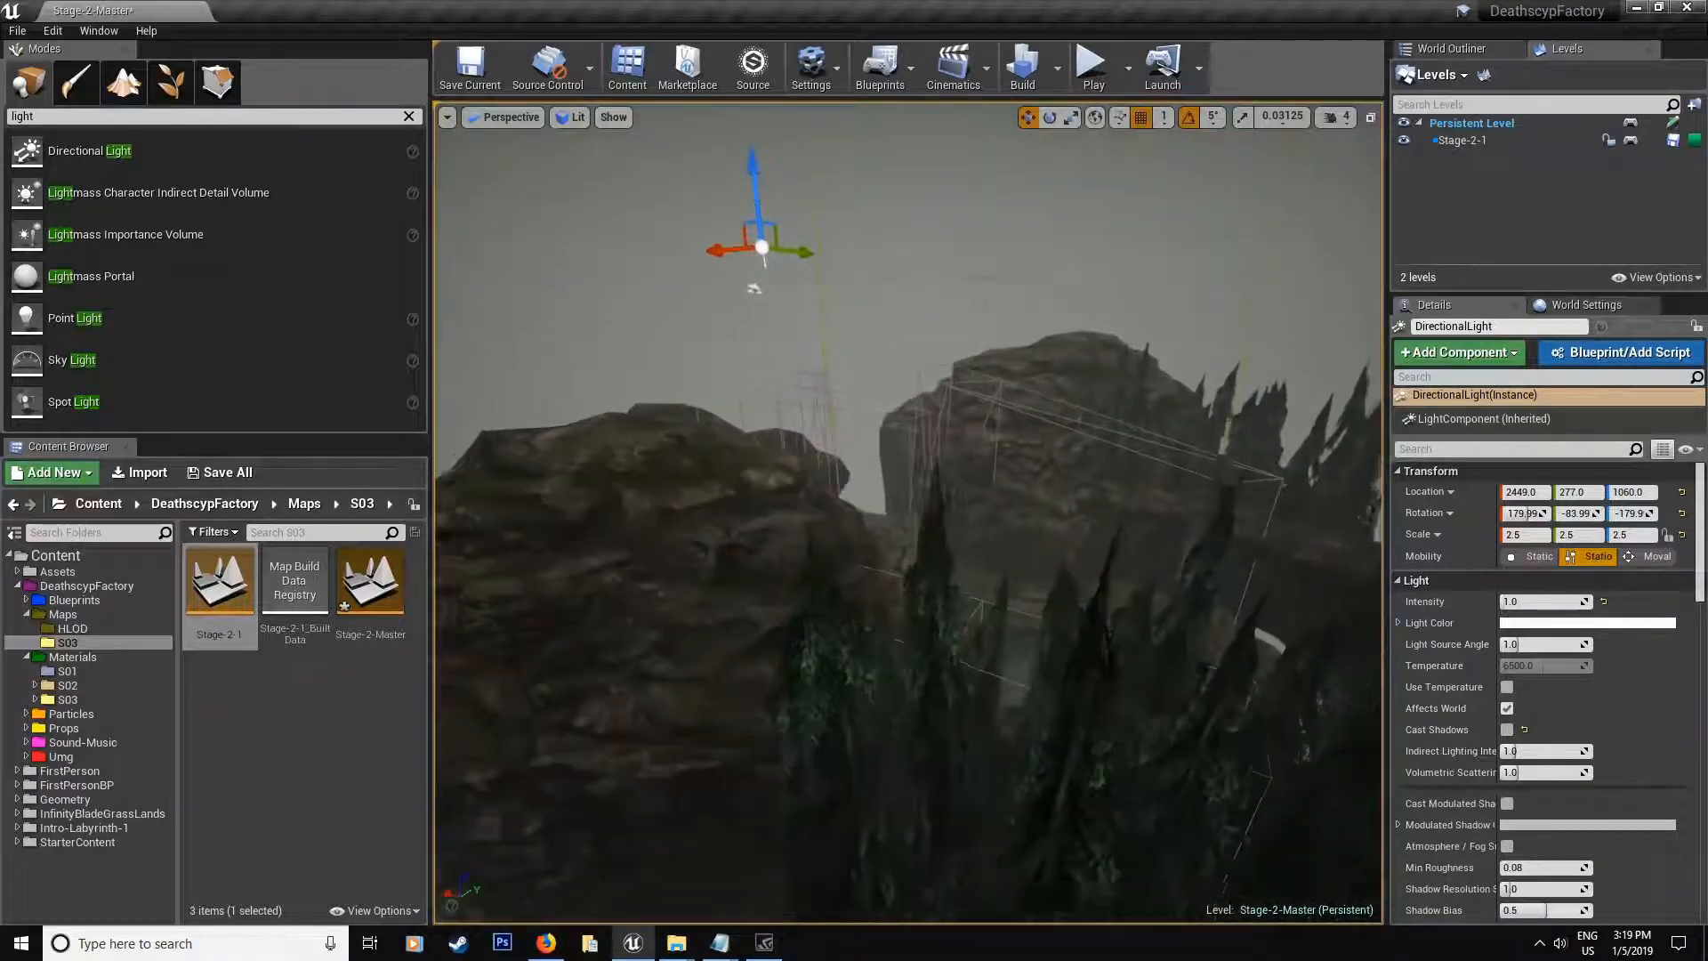
pyautogui.moveTo(928, 598); pyautogui.dragTo(928, 599, button='right')
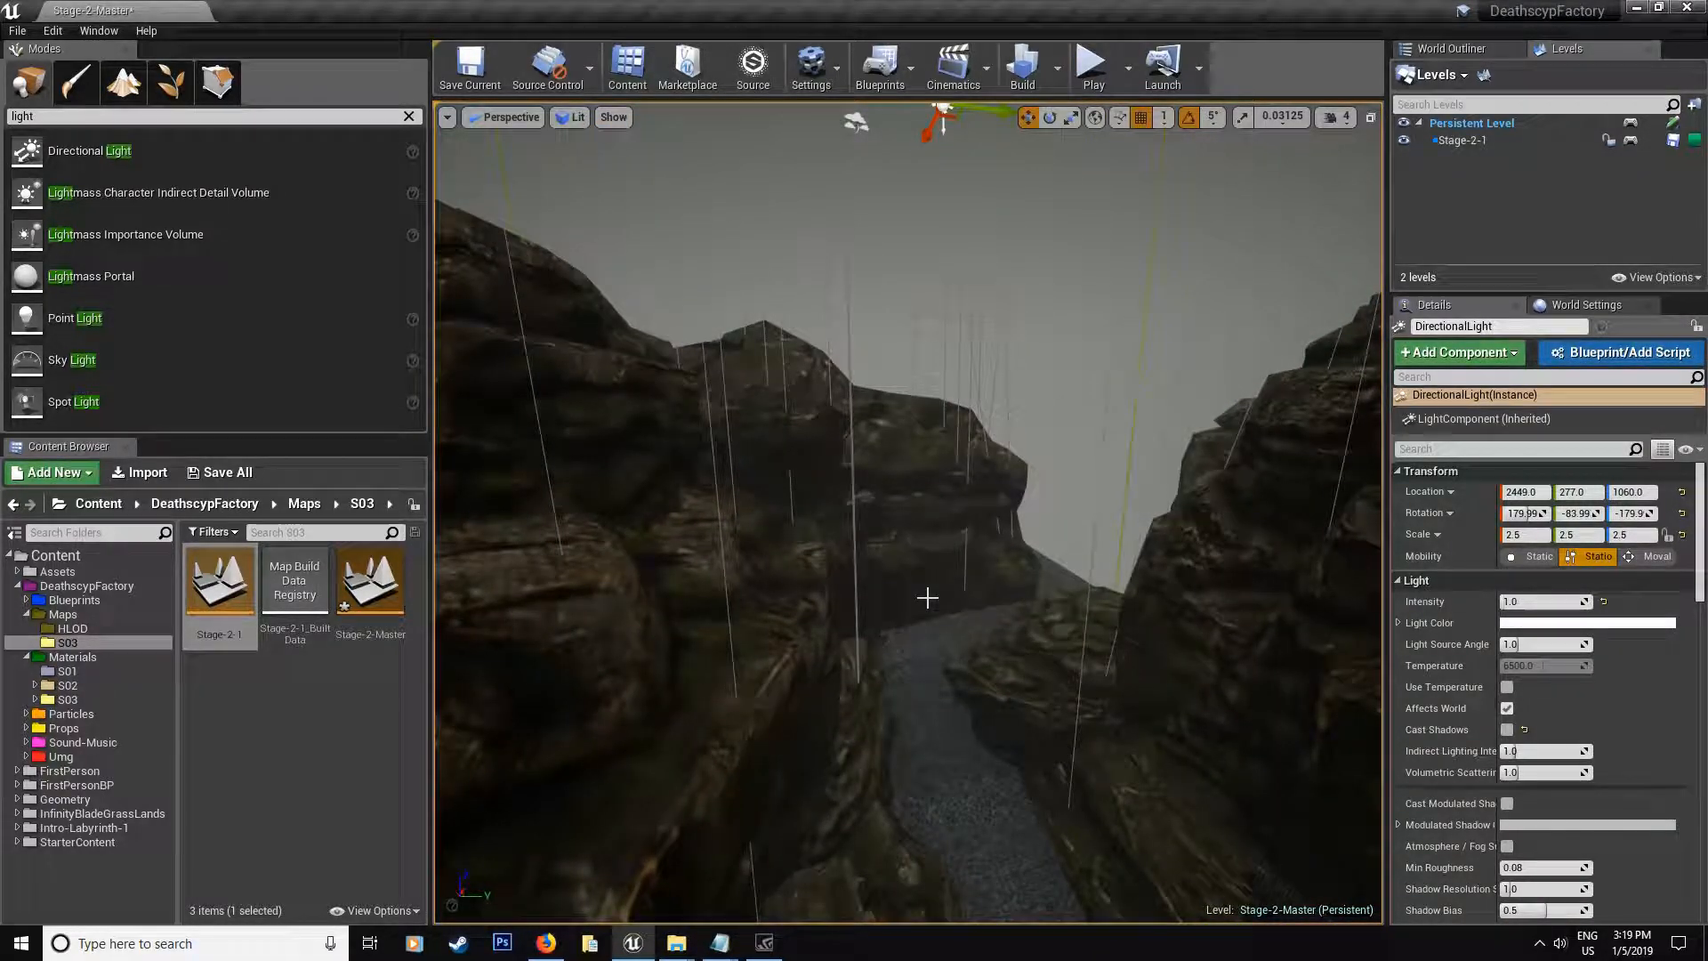
pyautogui.click(60, 117)
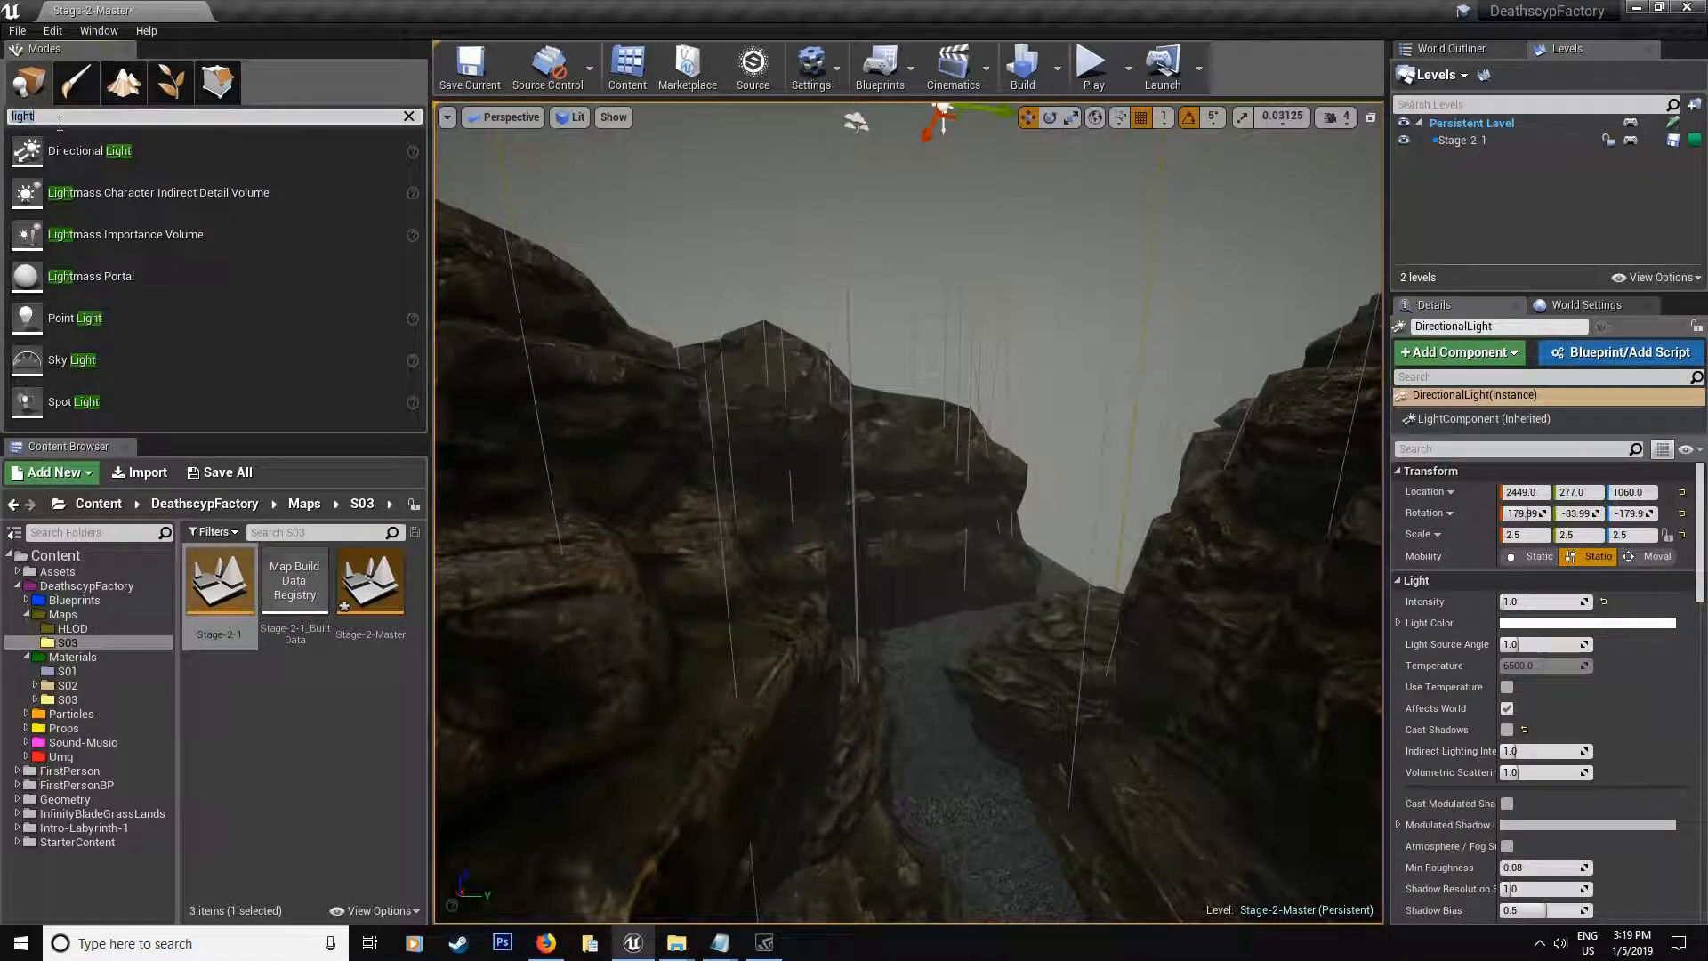
pyautogui.press('BackSpace')
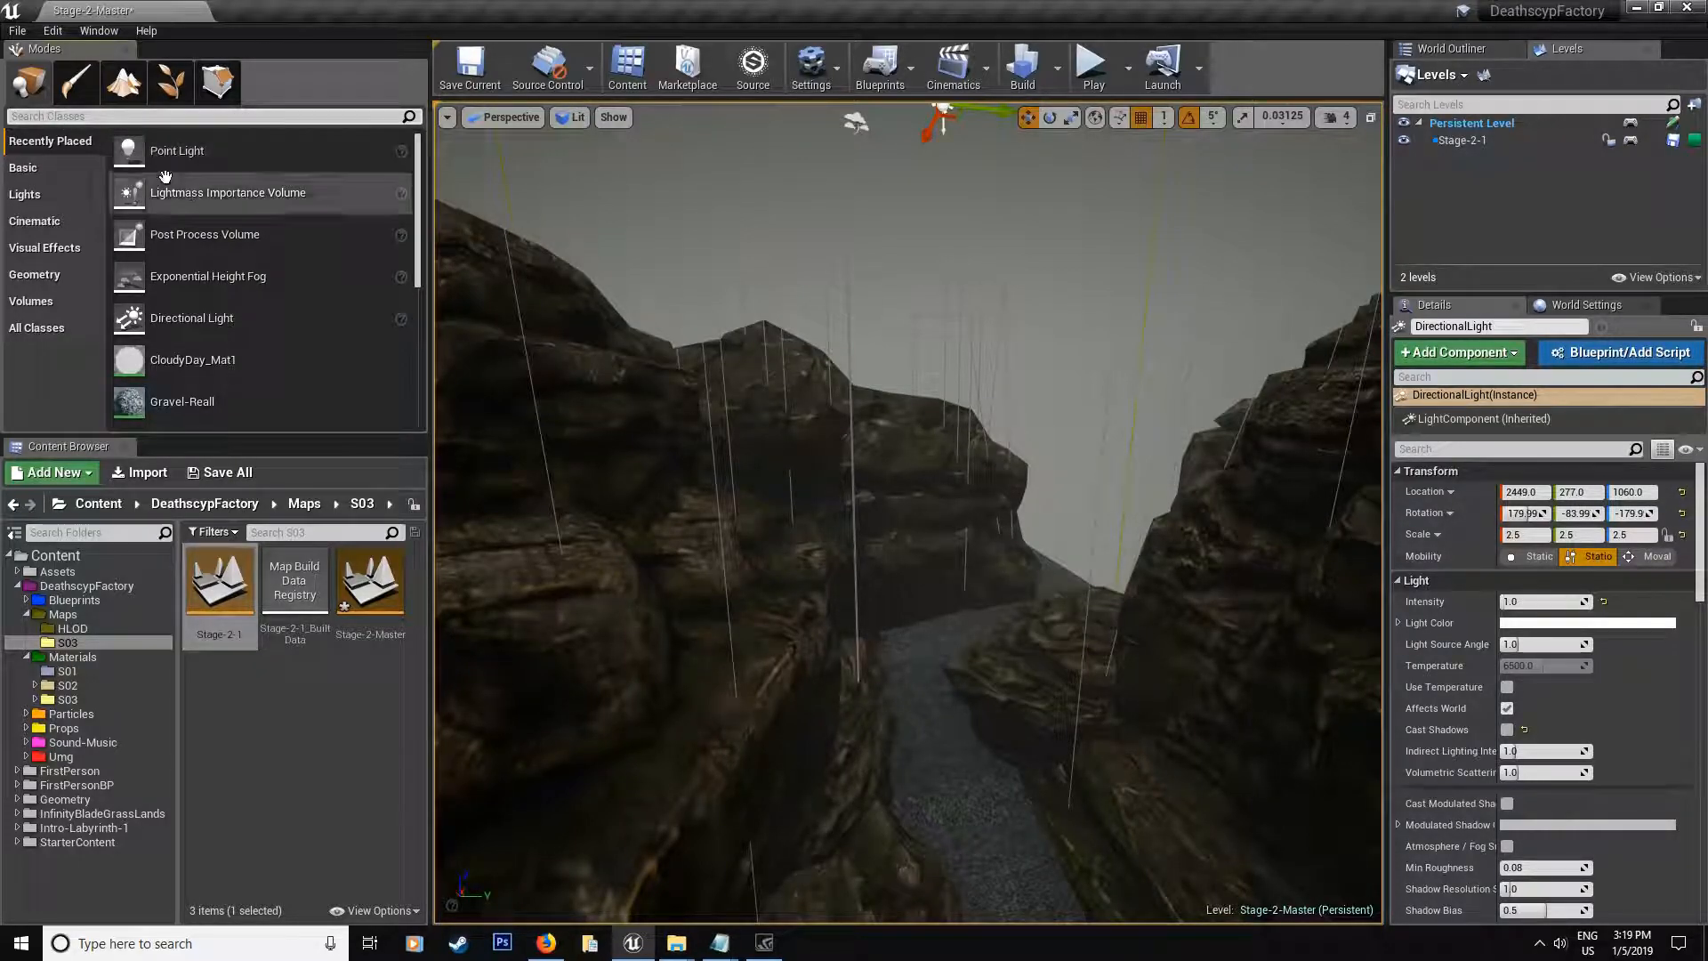
pyautogui.moveTo(907, 508)
pyautogui.mouseDown(button='right')
pyautogui.moveTo(933, 385)
pyautogui.moveTo(875, 346)
pyautogui.mouseUp(button='right')
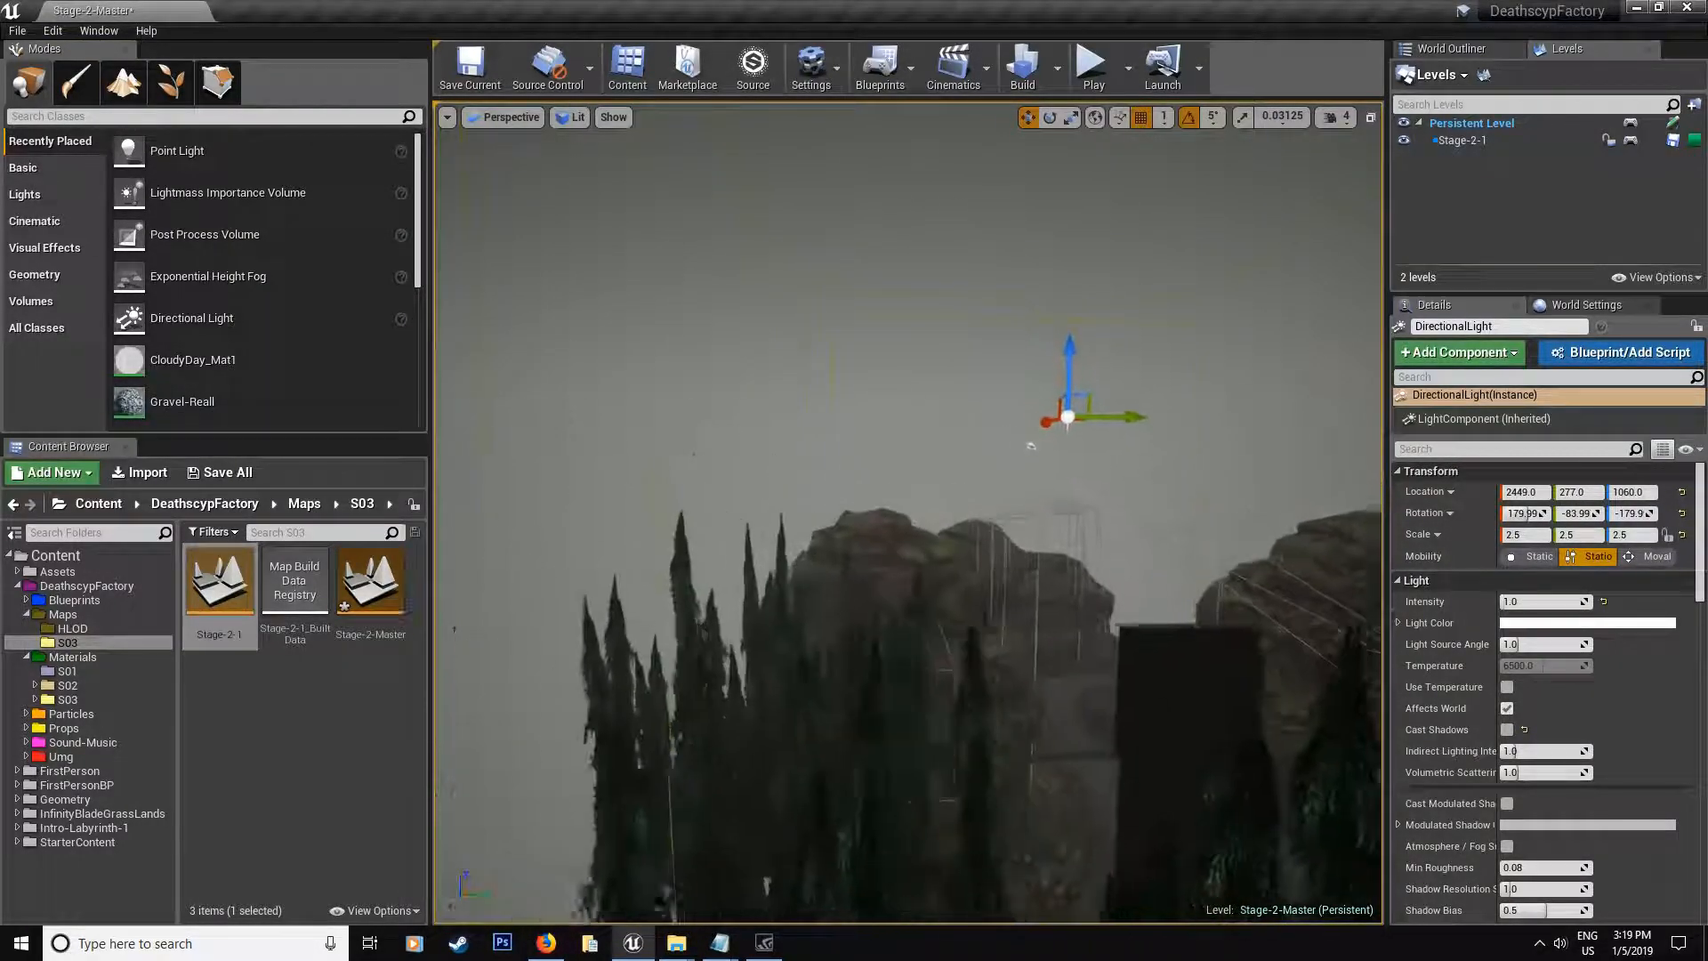
# Step: Save the modified Stage-2-Master level via Save Selected
pyautogui.click(227, 472)
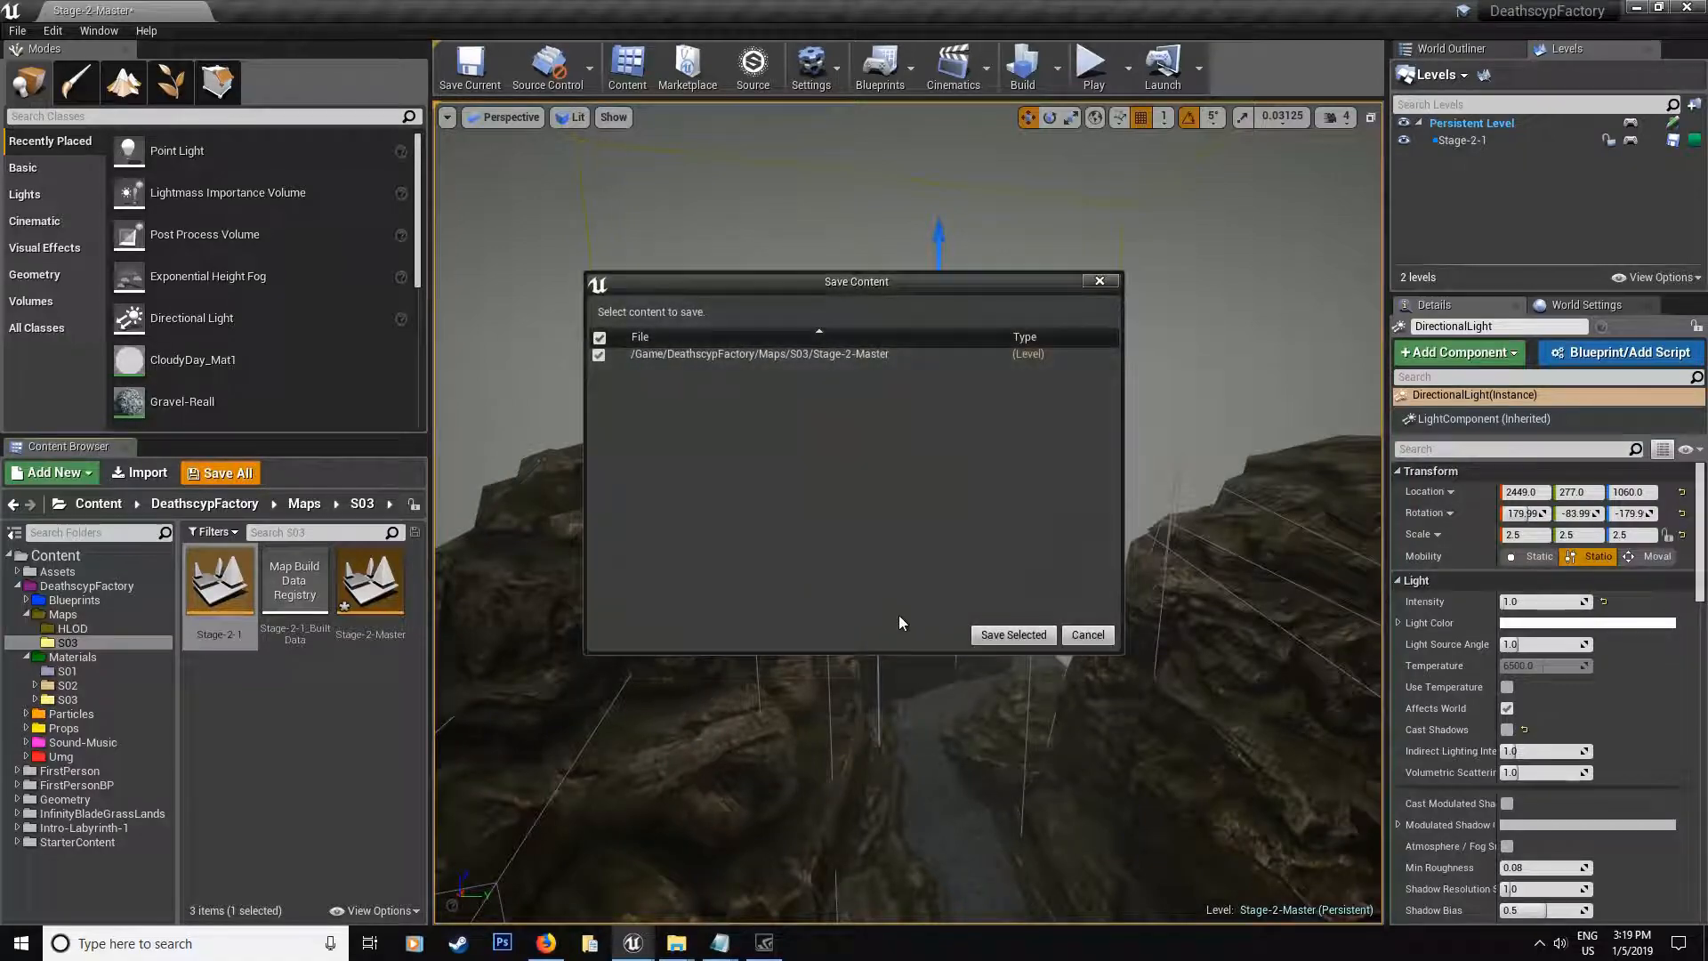
pyautogui.click(1037, 637)
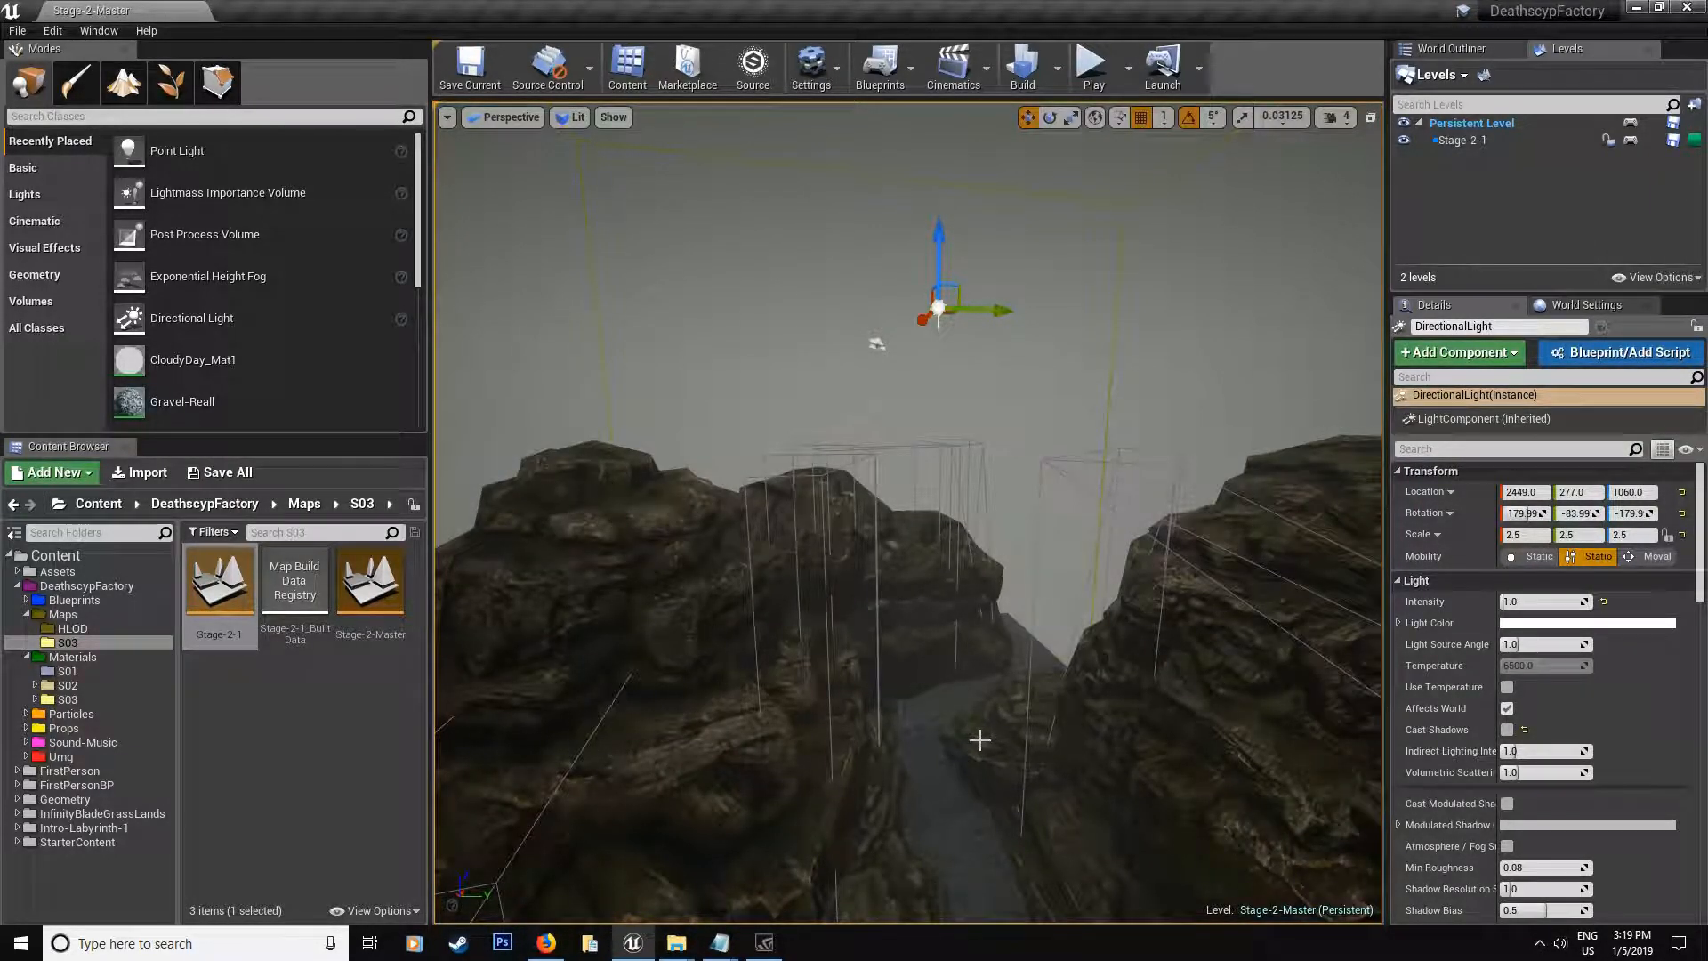
pyautogui.moveTo(980, 739)
pyautogui.mouseDown(button='right')
pyautogui.moveTo(934, 534)
pyautogui.moveTo(1001, 602)
pyautogui.mouseUp(button='right')
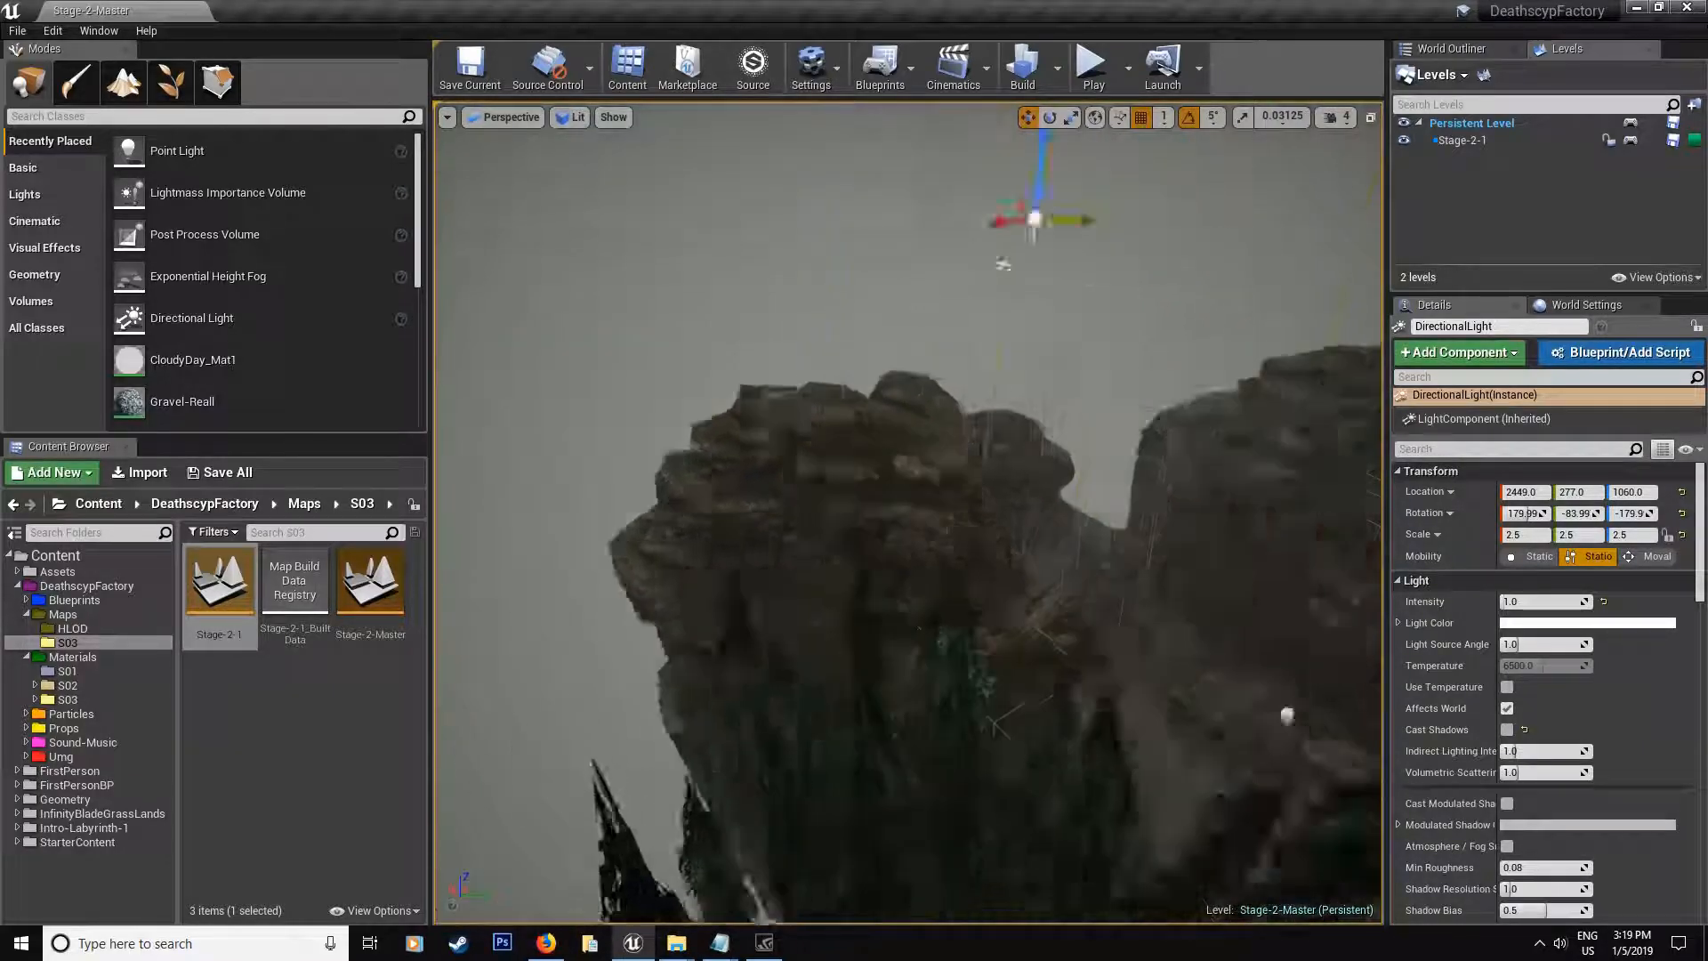
pyautogui.moveTo(907, 533)
pyautogui.mouseDown(button='right')
pyautogui.moveTo(802, 467)
pyautogui.moveTo(936, 400)
pyautogui.moveTo(908, 508)
pyautogui.moveTo(881, 400)
pyautogui.moveTo(908, 467)
pyautogui.mouseUp(button='right')
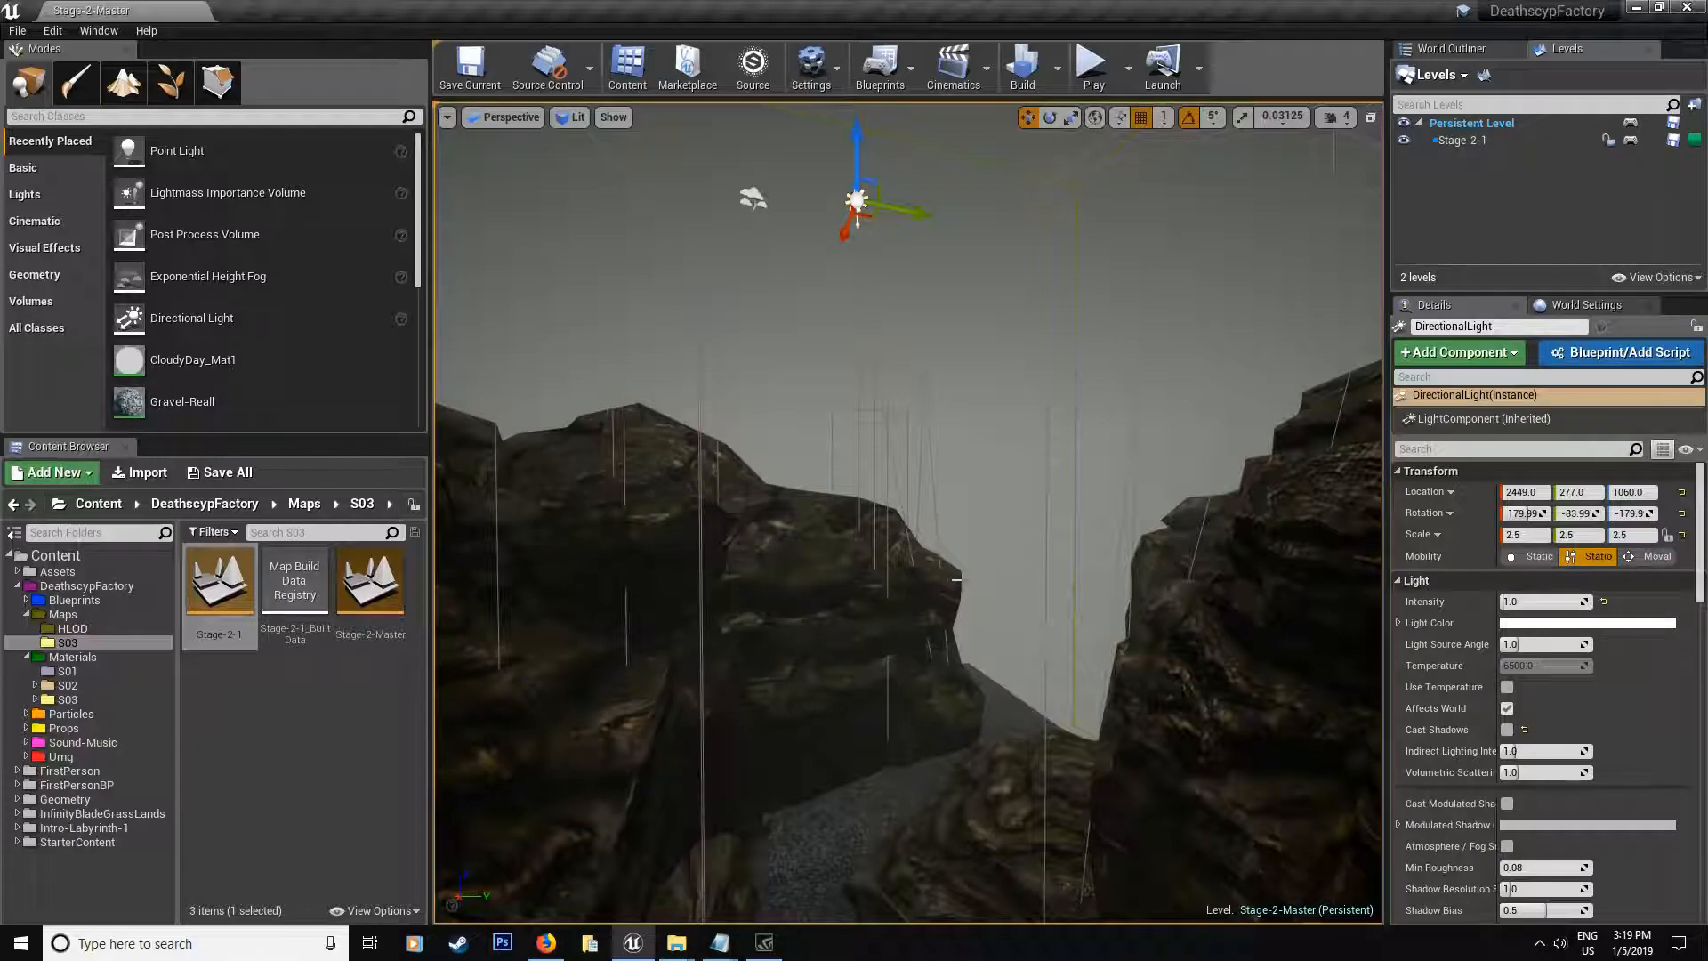
# Step: Fly down into the canyon and select the point light again
pyautogui.moveTo(957, 597)
pyautogui.mouseDown(button='right')
pyautogui.moveTo(908, 467)
pyautogui.moveTo(824, 588)
pyautogui.moveTo(960, 600)
pyautogui.mouseUp(button='right')
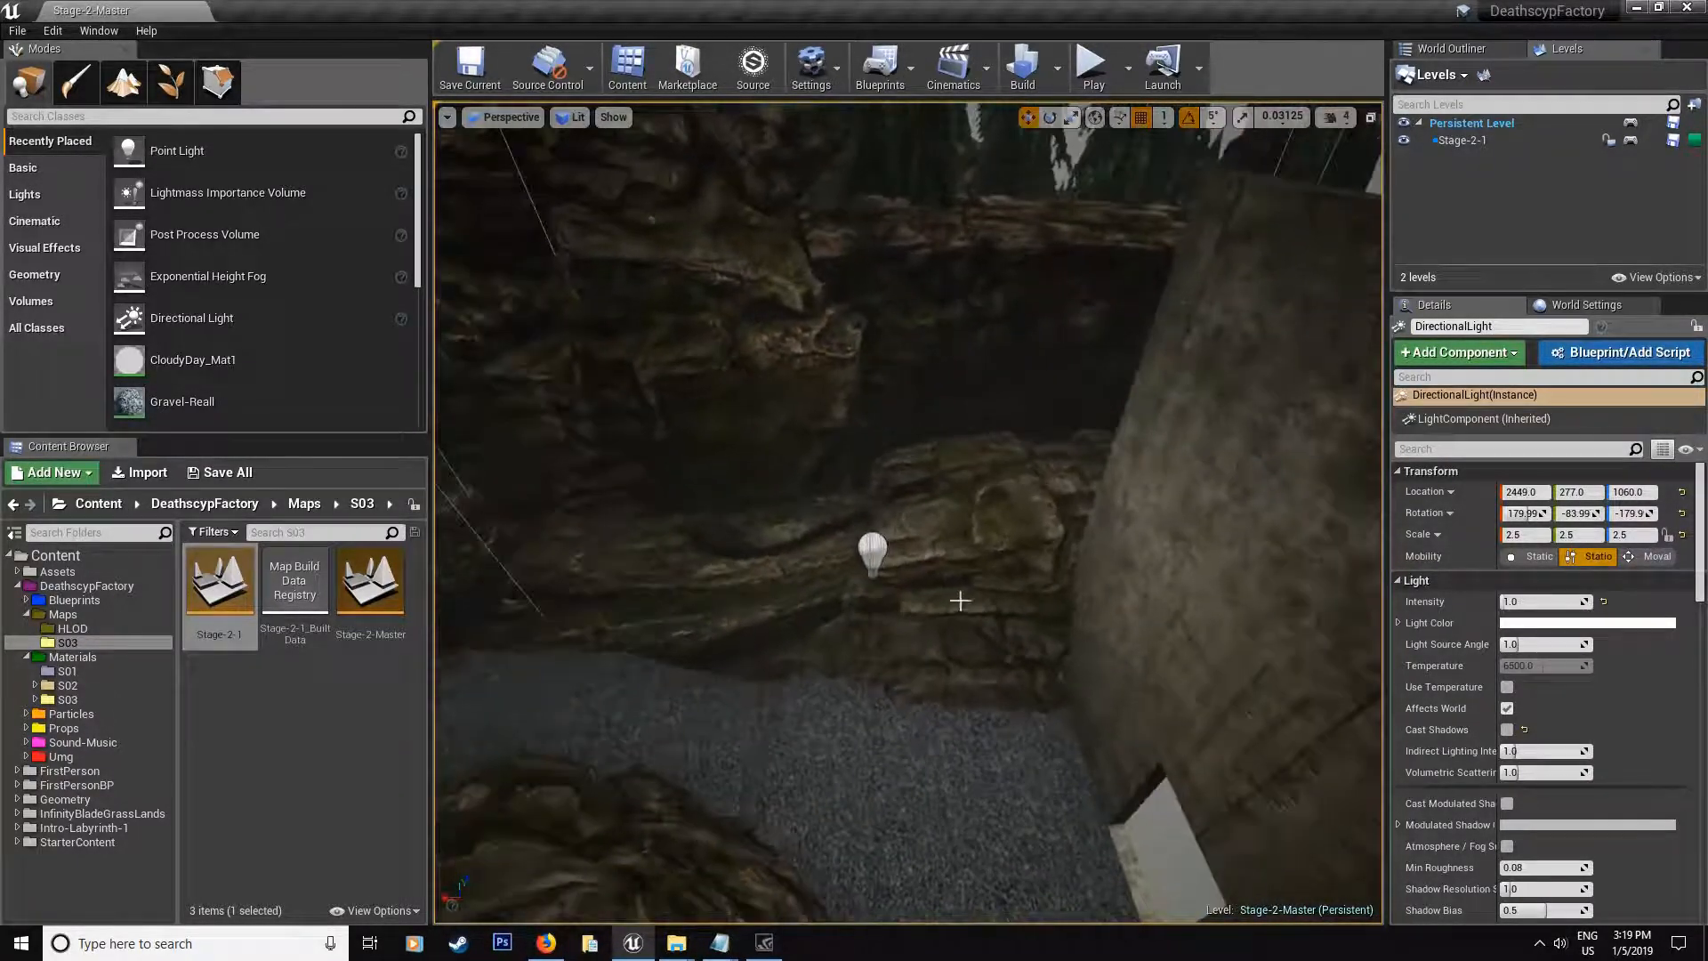
pyautogui.click(870, 548)
pyautogui.moveTo(870, 561)
pyautogui.mouseDown(button='right')
pyautogui.moveTo(881, 481)
pyautogui.moveTo(907, 483)
pyautogui.moveTo(868, 562)
pyautogui.moveTo(854, 507)
pyautogui.moveTo(908, 467)
pyautogui.moveTo(881, 454)
pyautogui.moveTo(881, 587)
pyautogui.moveTo(934, 401)
pyautogui.moveTo(1001, 516)
pyautogui.mouseUp(button='right')
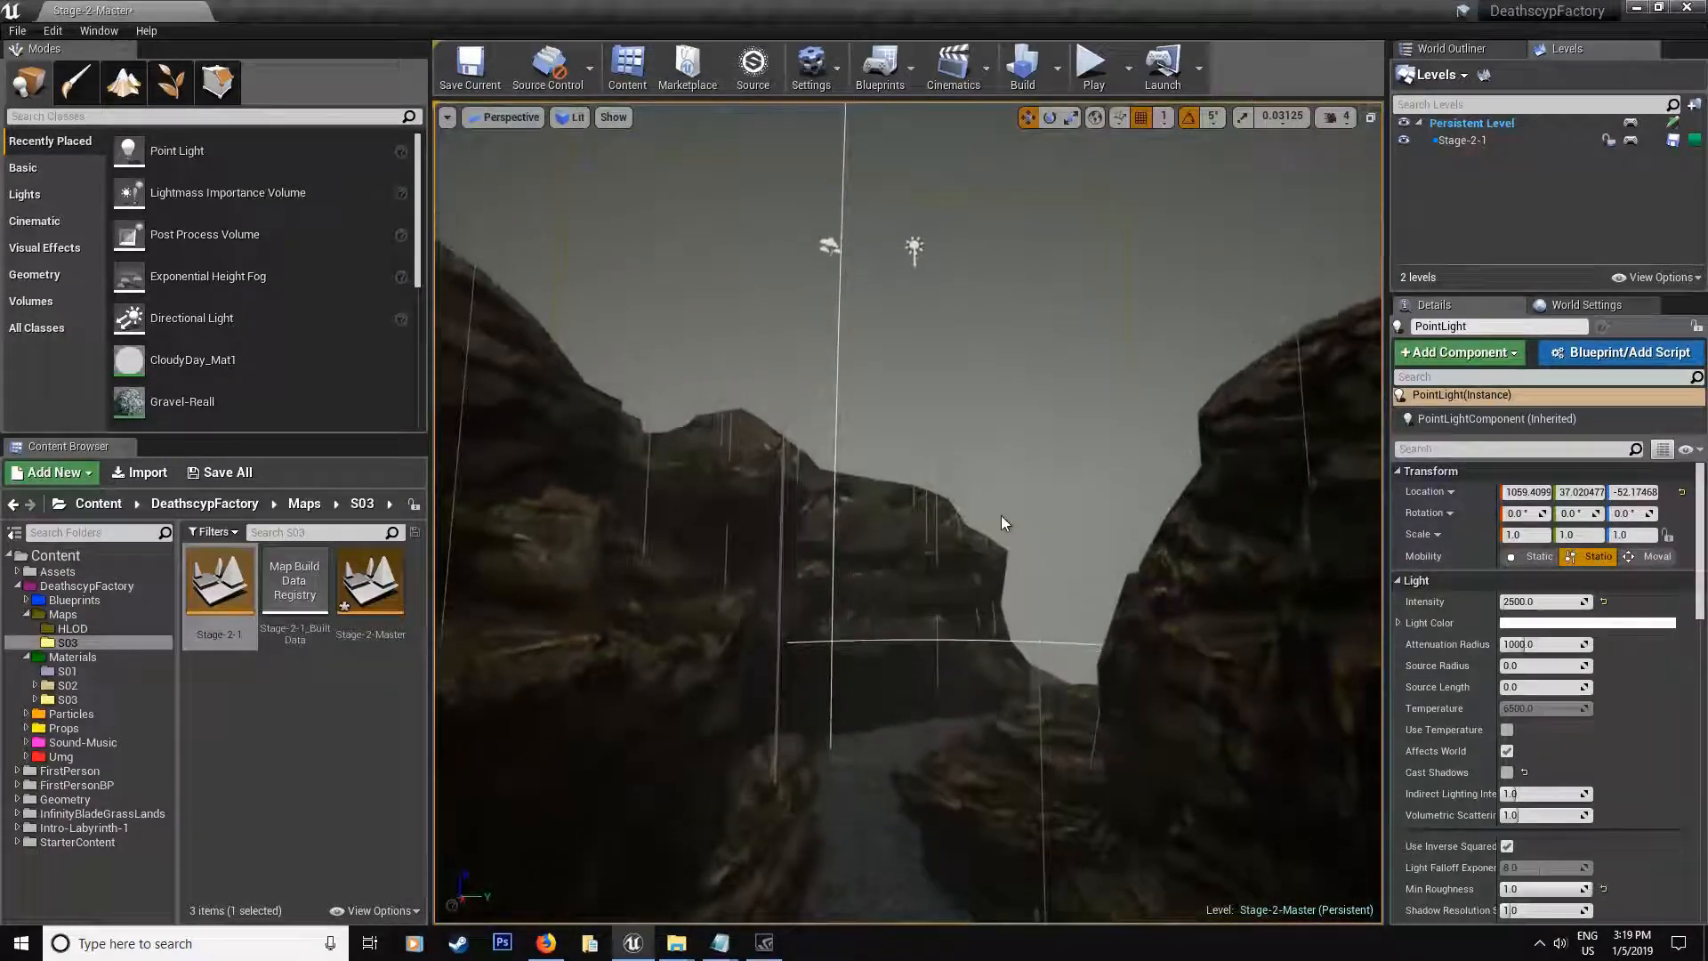